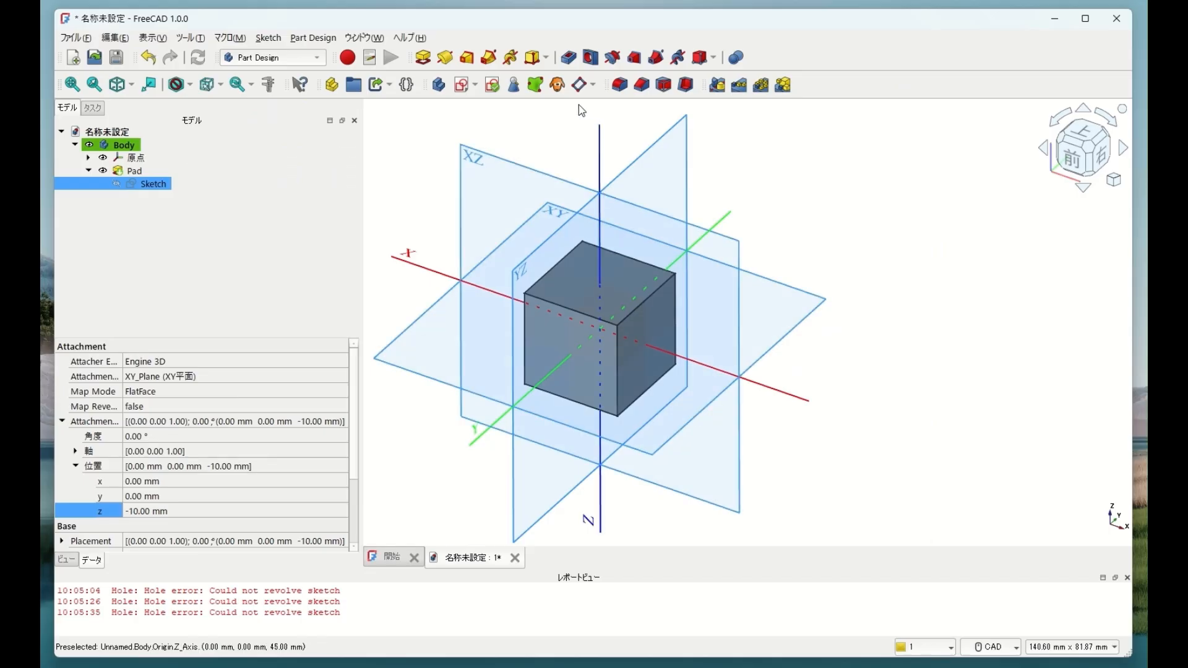
# Sketch a circle about 8 mm in diameter on the cube's top face, centred on the origin
pyautogui.click(589, 300)
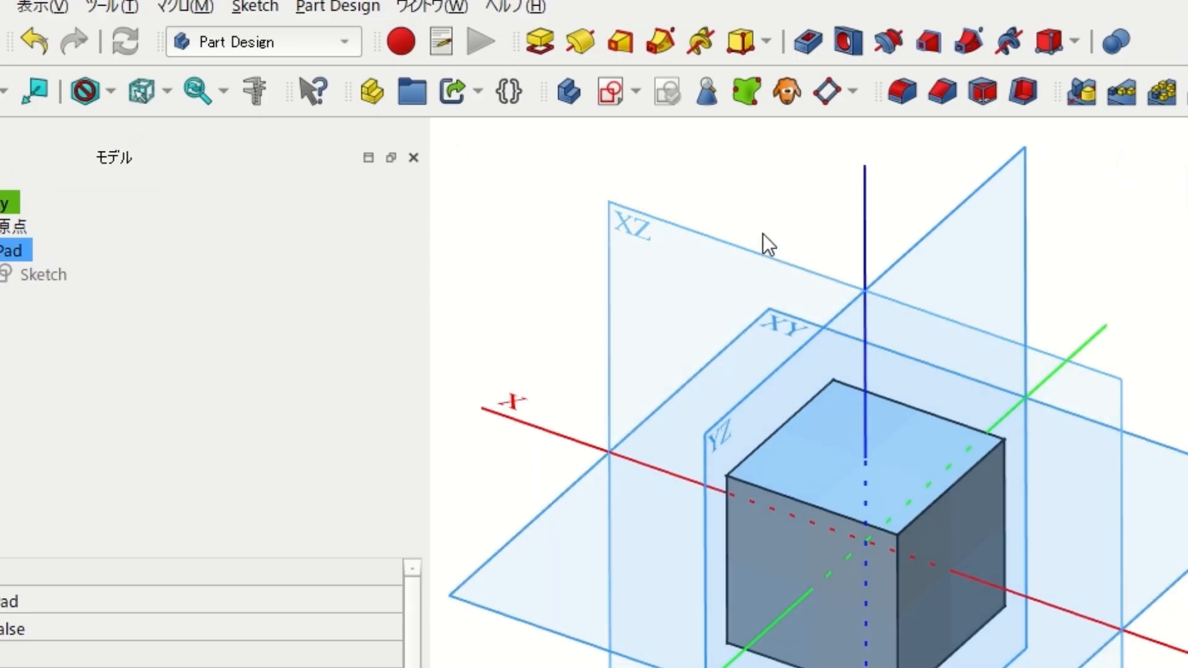
pyautogui.click(606, 95)
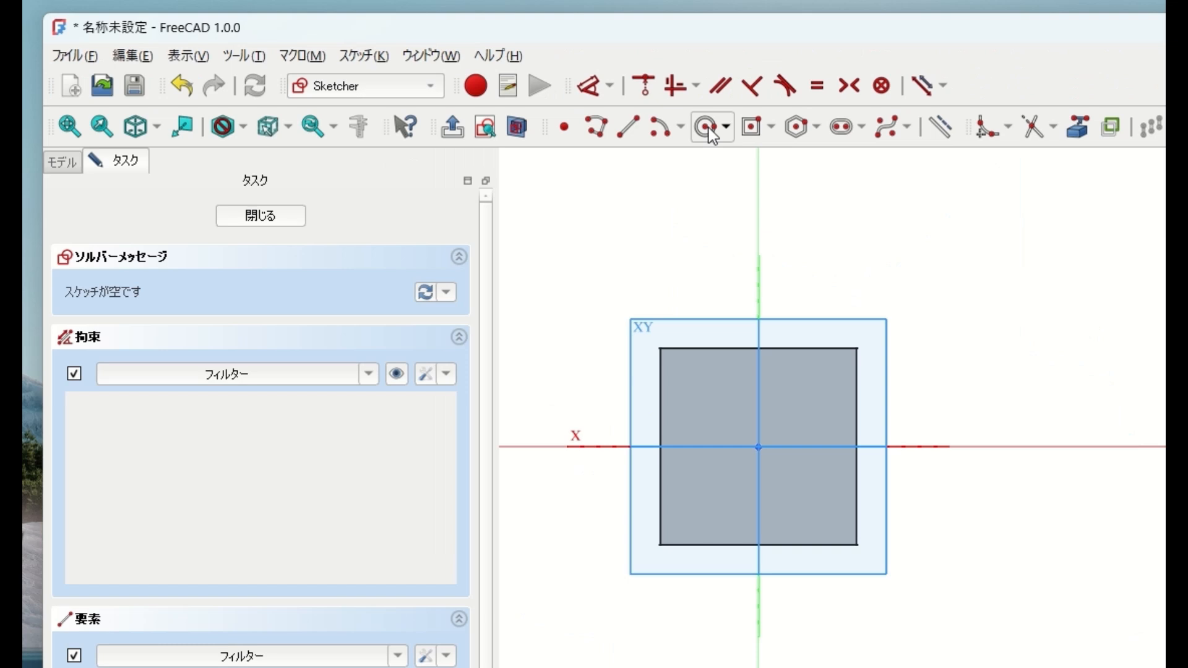
pyautogui.click(708, 128)
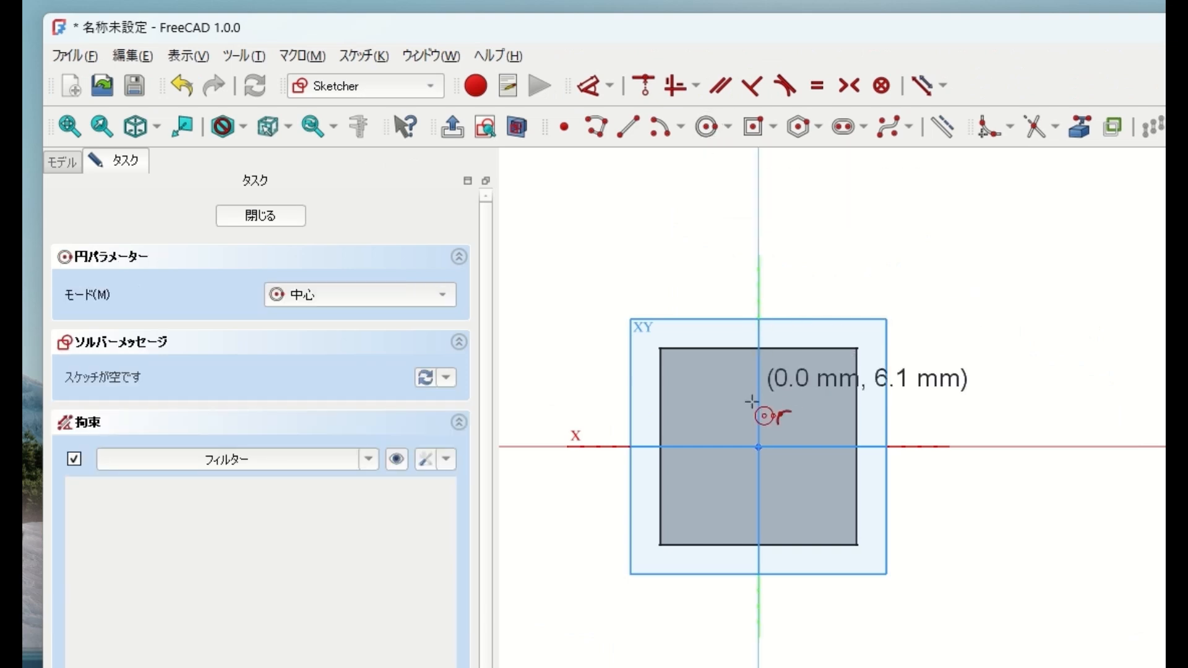
pyautogui.click(758, 445)
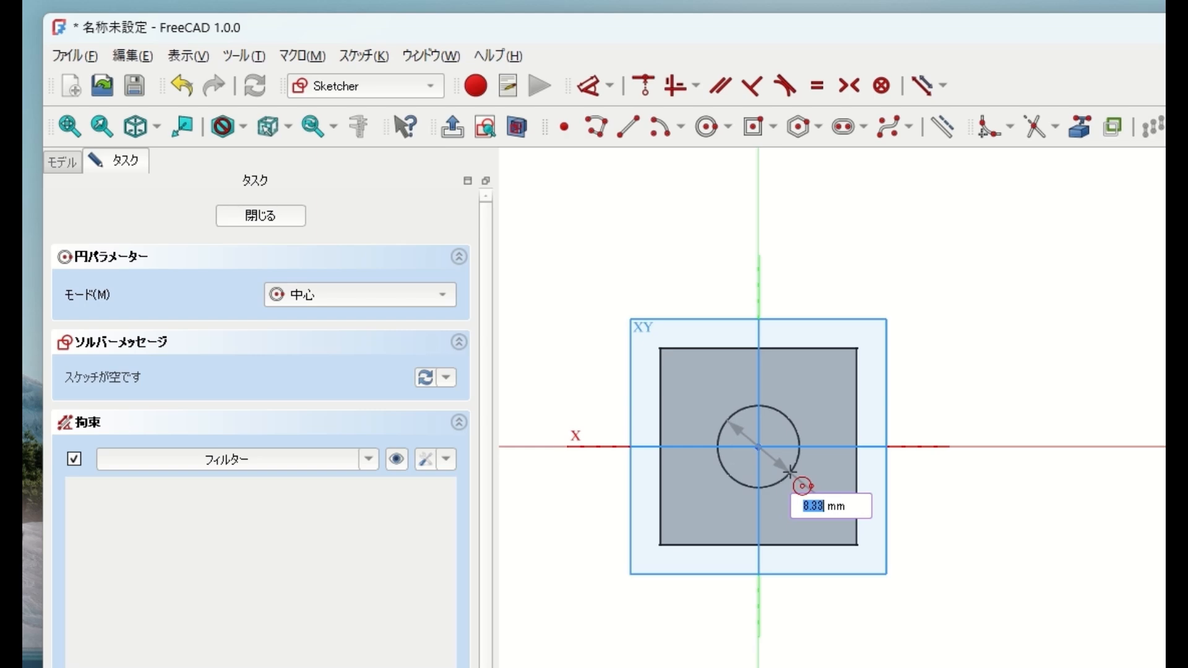
pyautogui.click(790, 472)
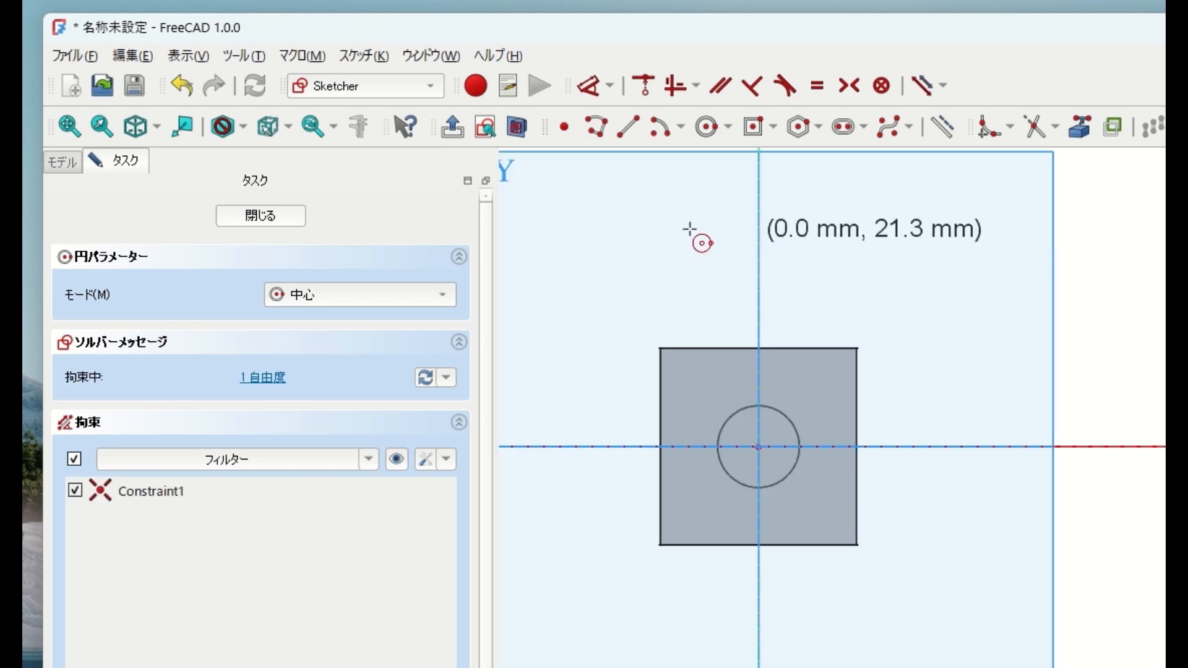
pyautogui.click(285, 216)
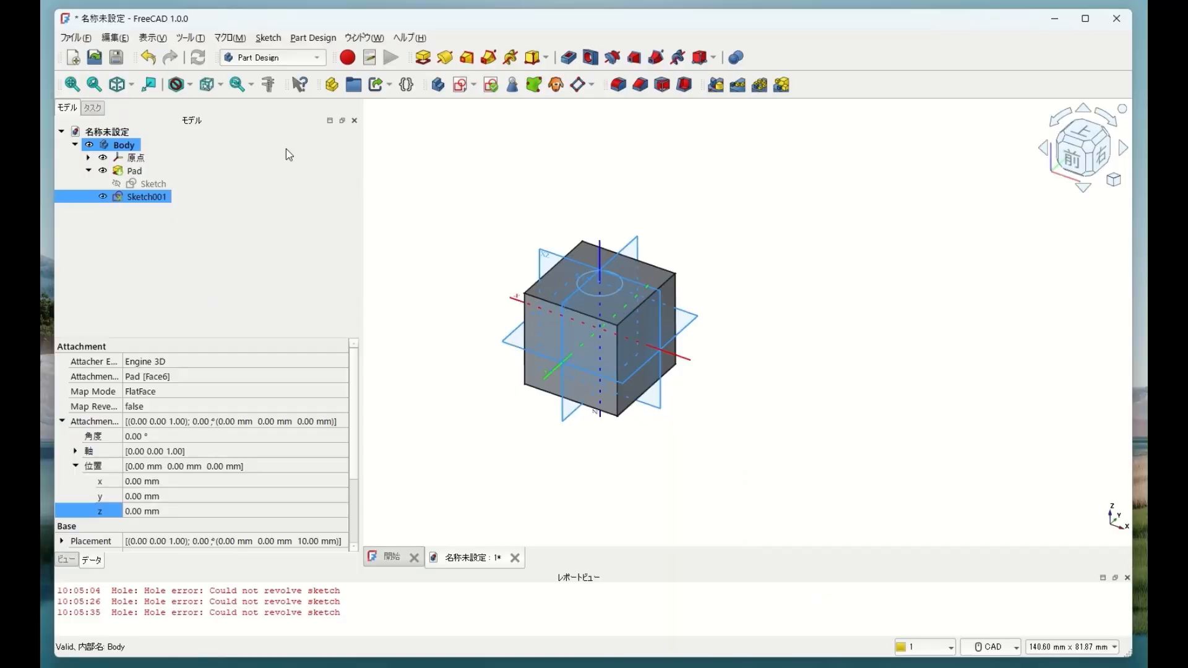
# Cut a pocket 12 mm deep into the cube from the circle sketch on its top face
pyautogui.click(599, 292)
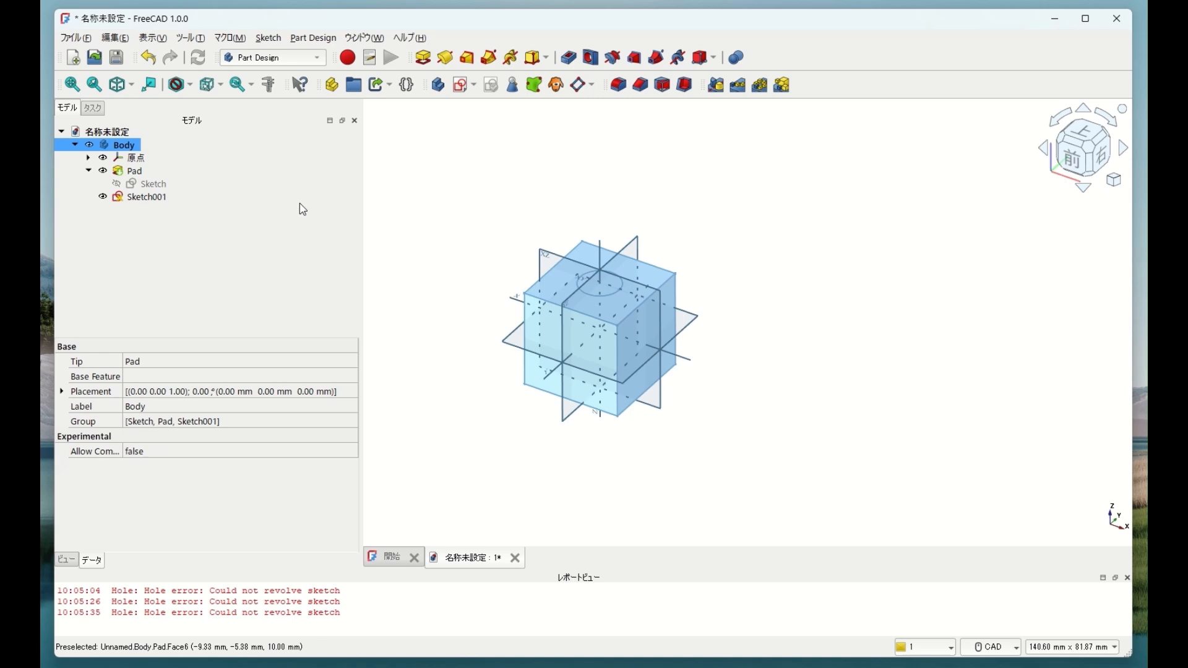
pyautogui.click(166, 199)
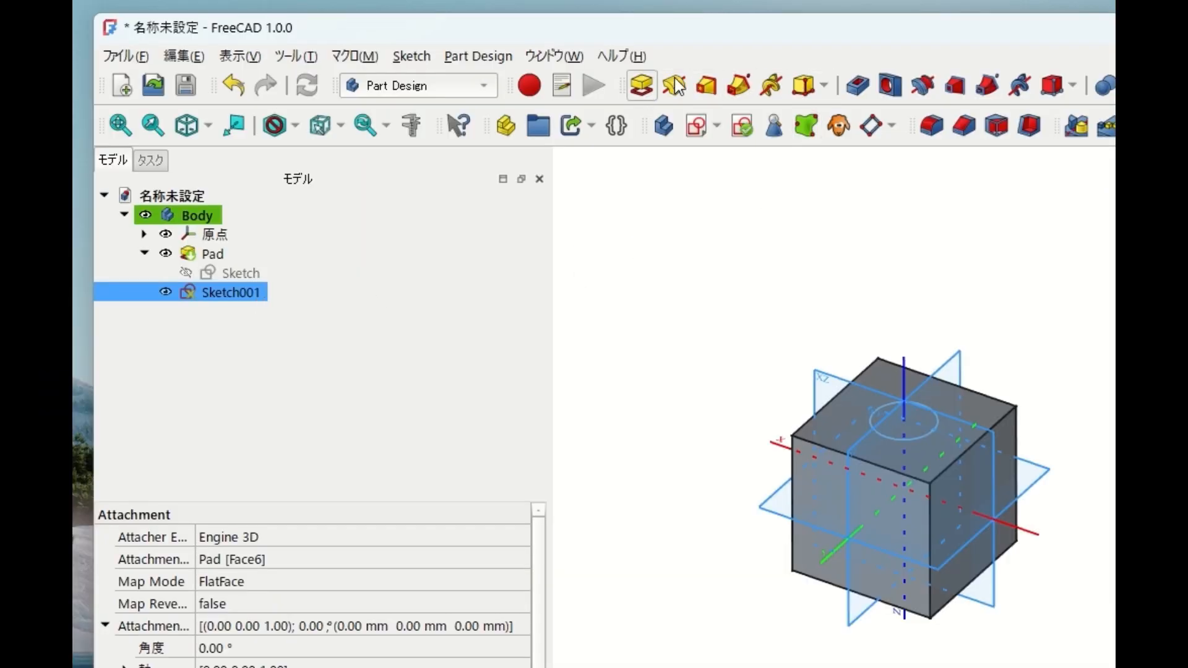
pyautogui.click(855, 89)
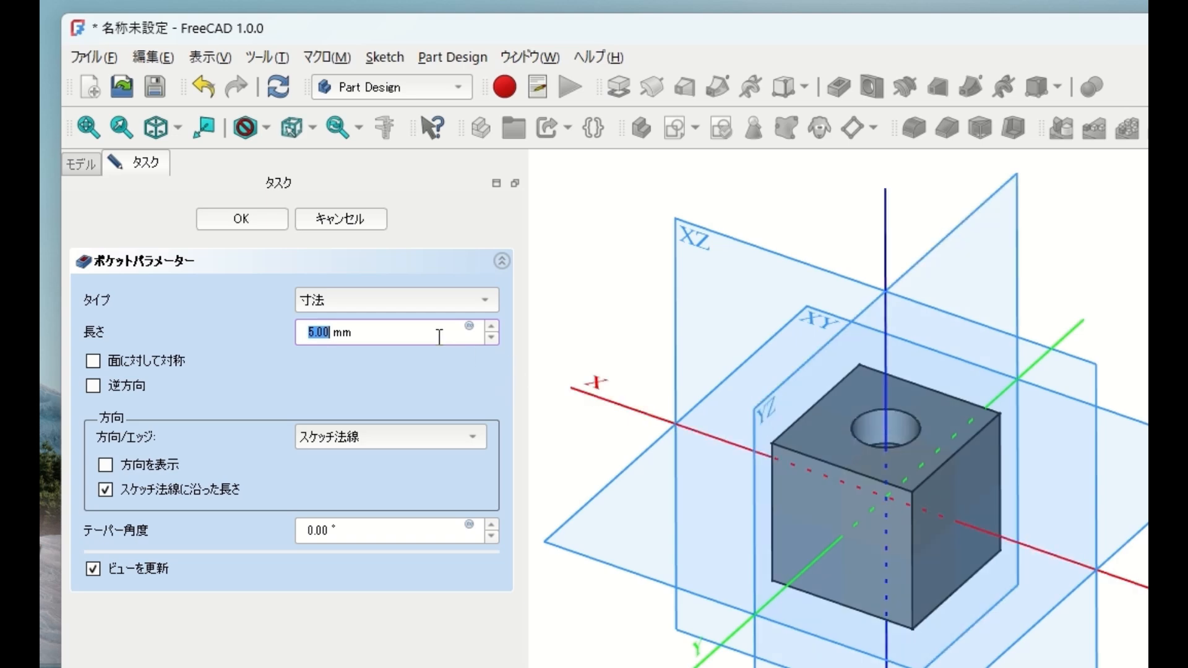
pyautogui.click(369, 335)
pyautogui.scroll(-3, 424, 332)
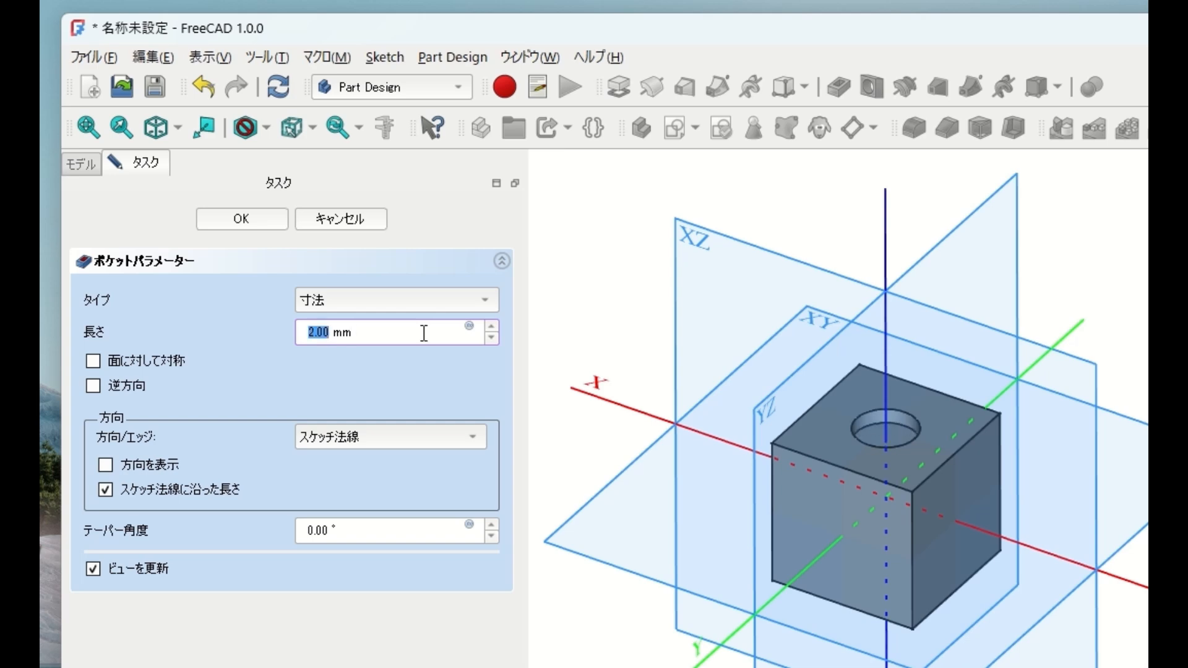
pyautogui.scroll(1, 424, 332)
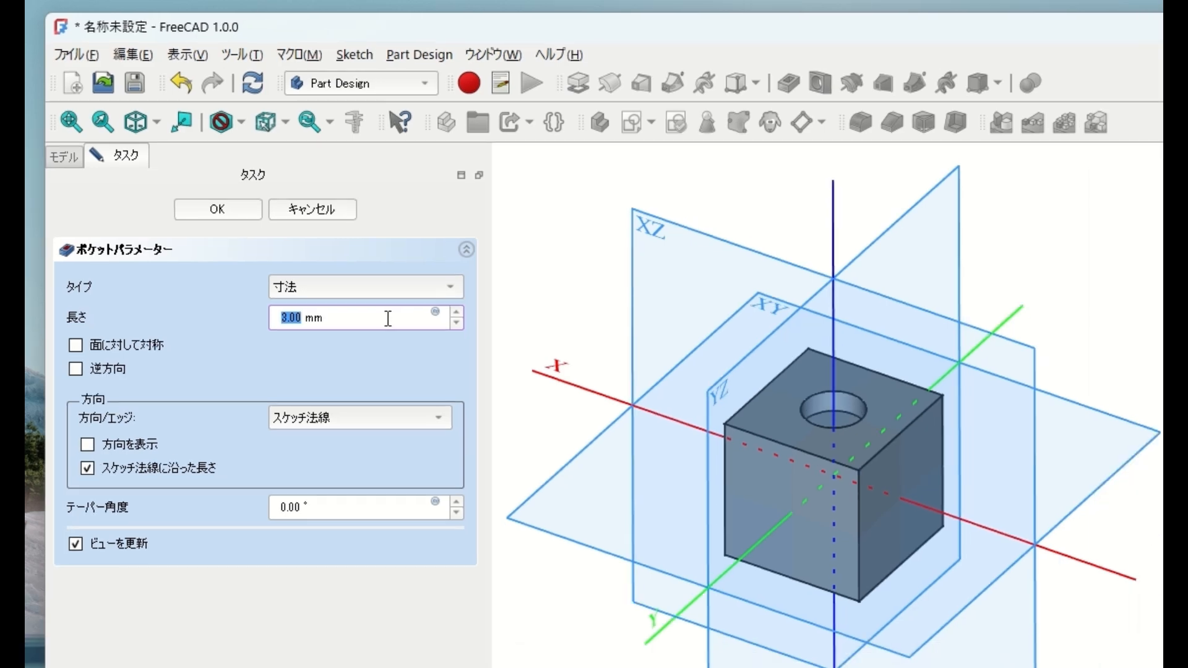
pyautogui.scroll(3, 388, 318)
pyautogui.scroll(1, 388, 319)
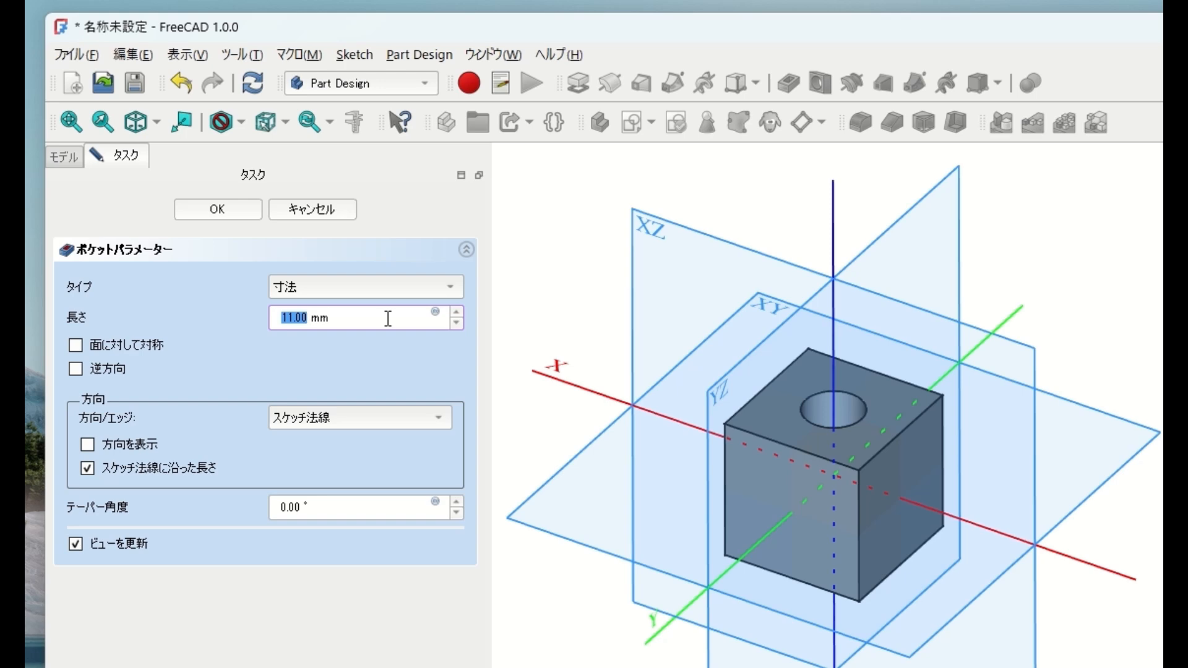
pyautogui.click(218, 209)
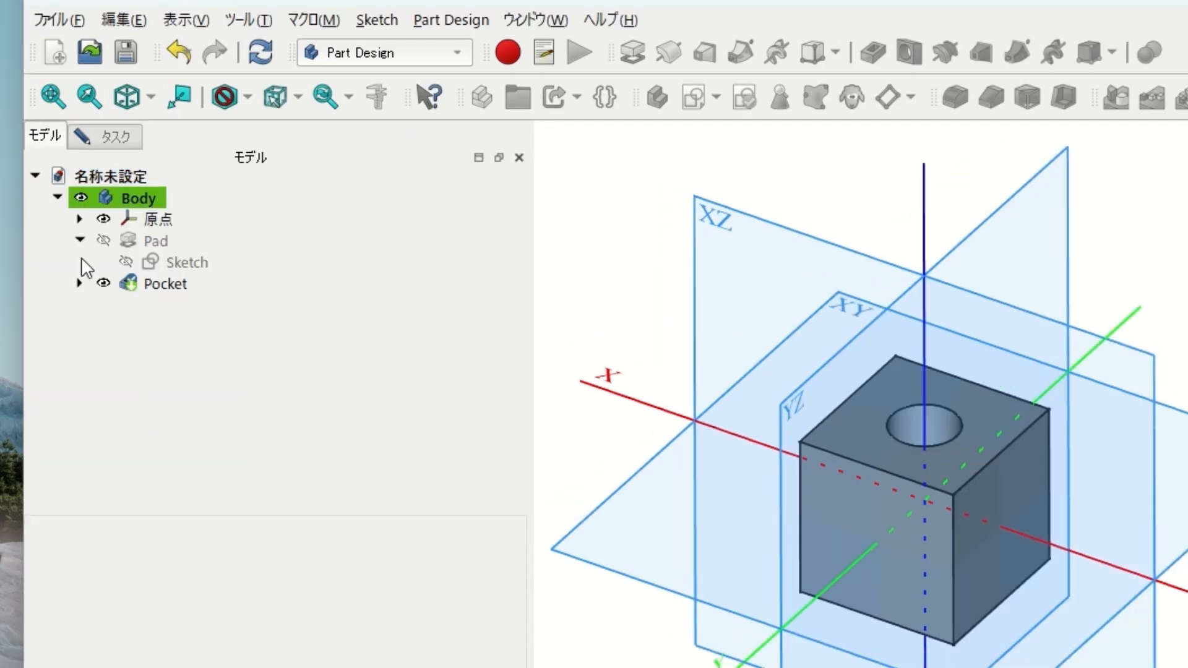
# Set the pocket's taper angle to 7° and check its tapered shape inside the cube
pyautogui.click(138, 284)
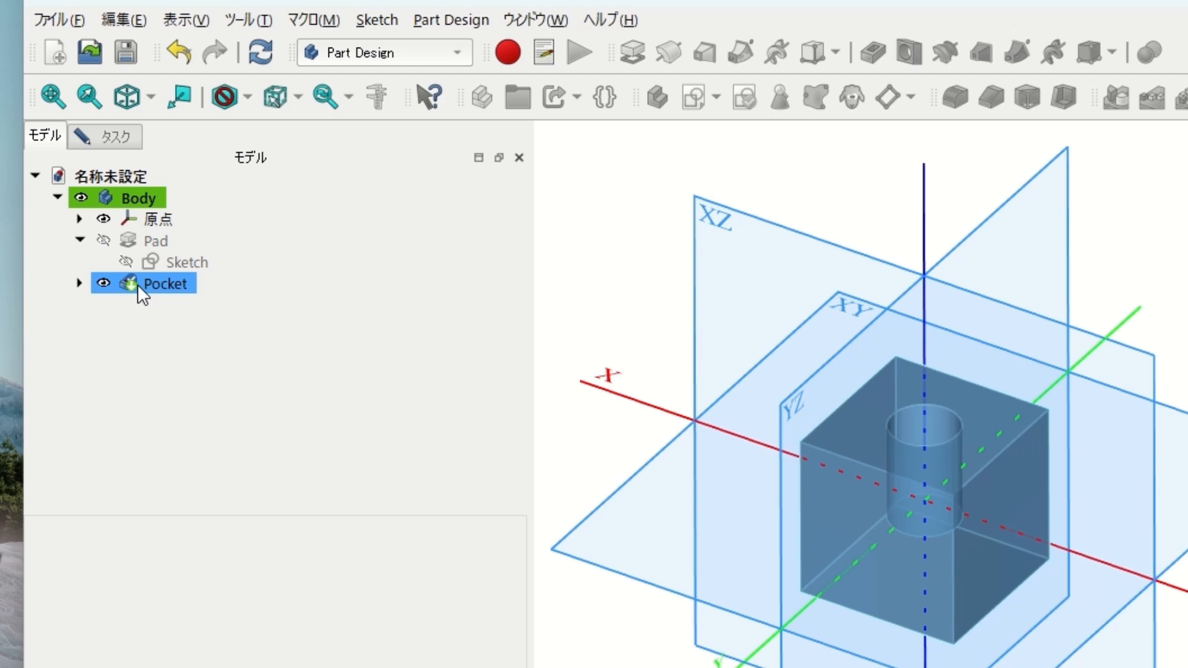
pyautogui.doubleClick(137, 284)
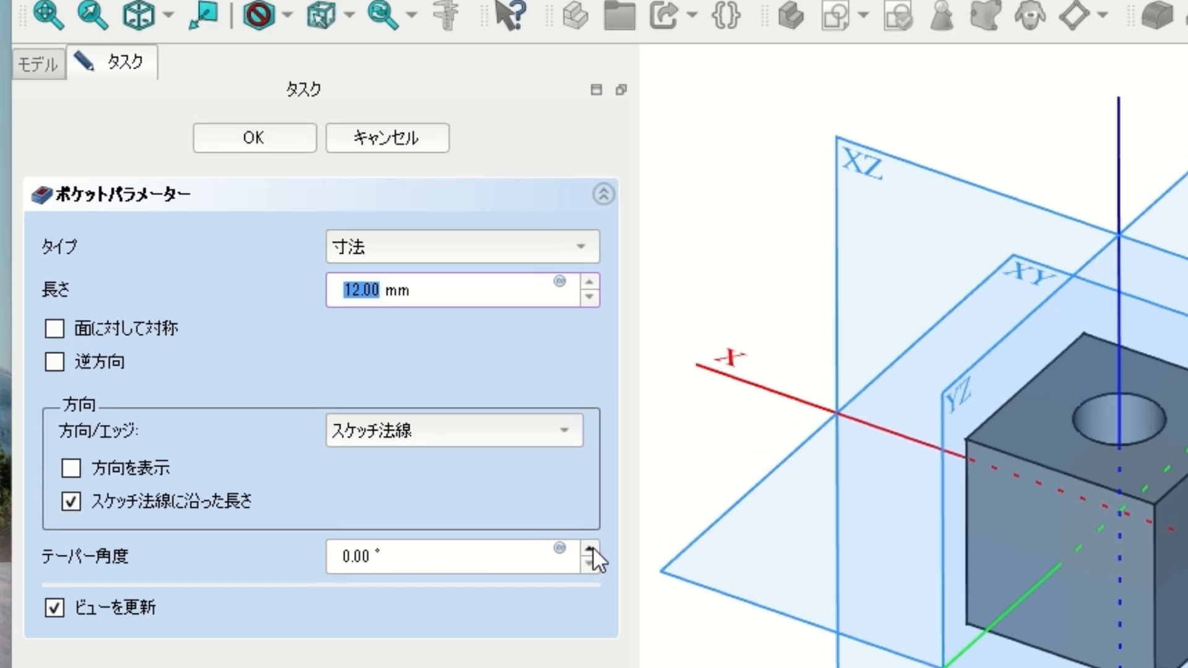
pyautogui.doubleClick(592, 548)
pyautogui.doubleClick(591, 548)
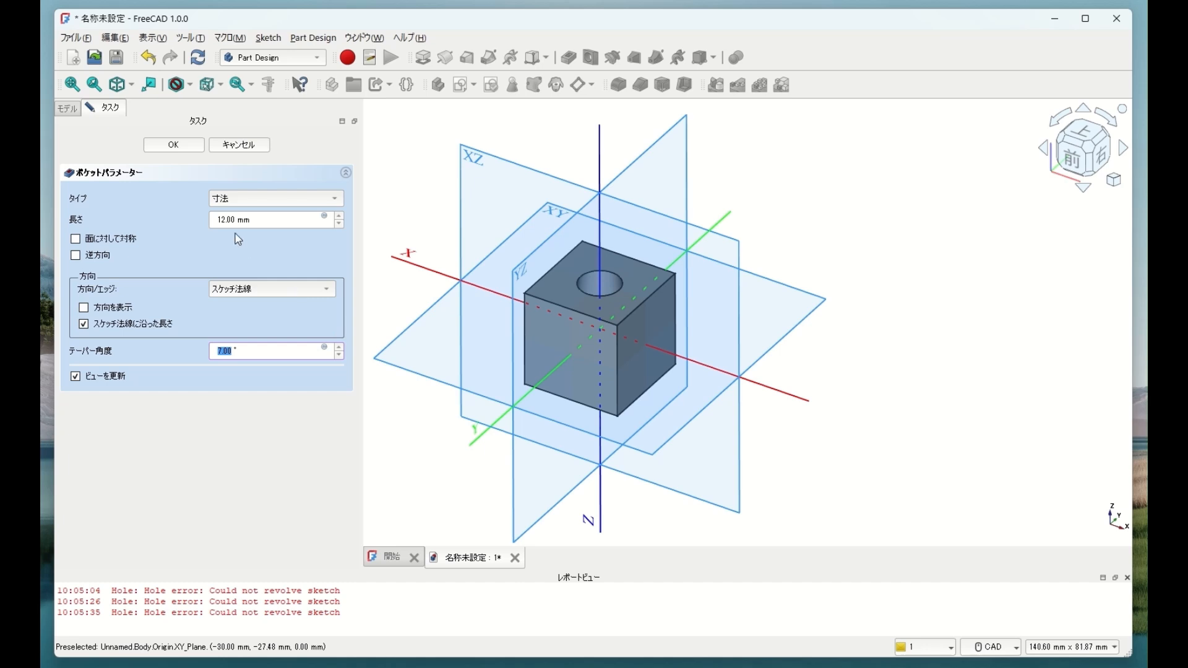
pyautogui.click(62, 120)
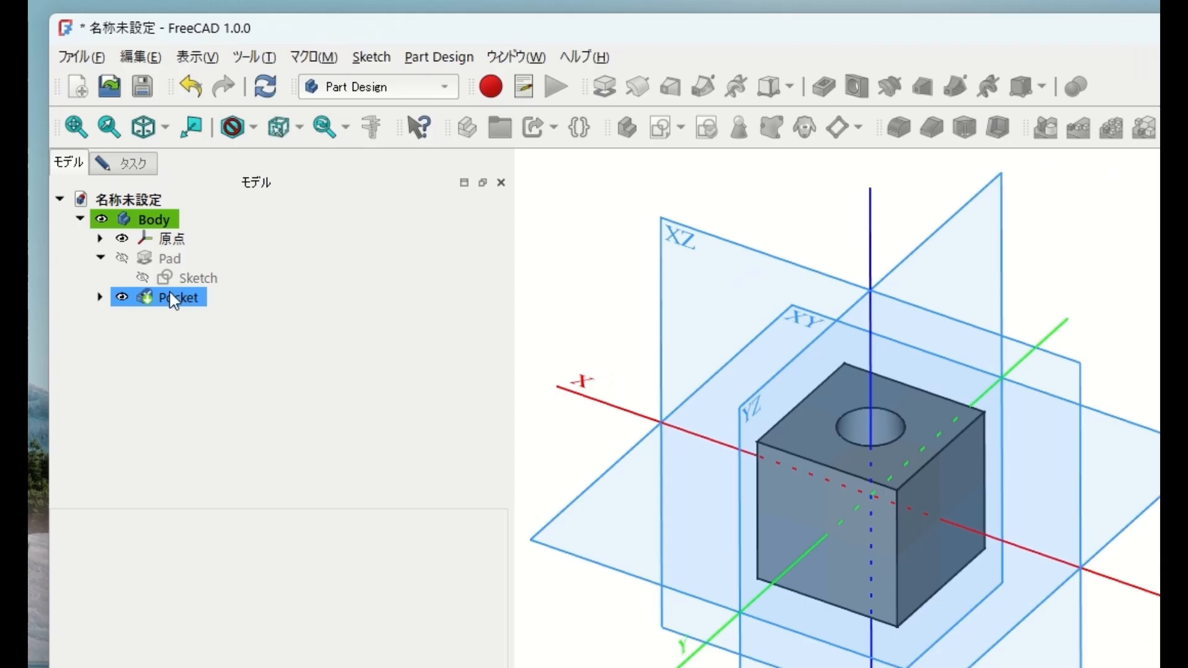
pyautogui.moveTo(170, 292)
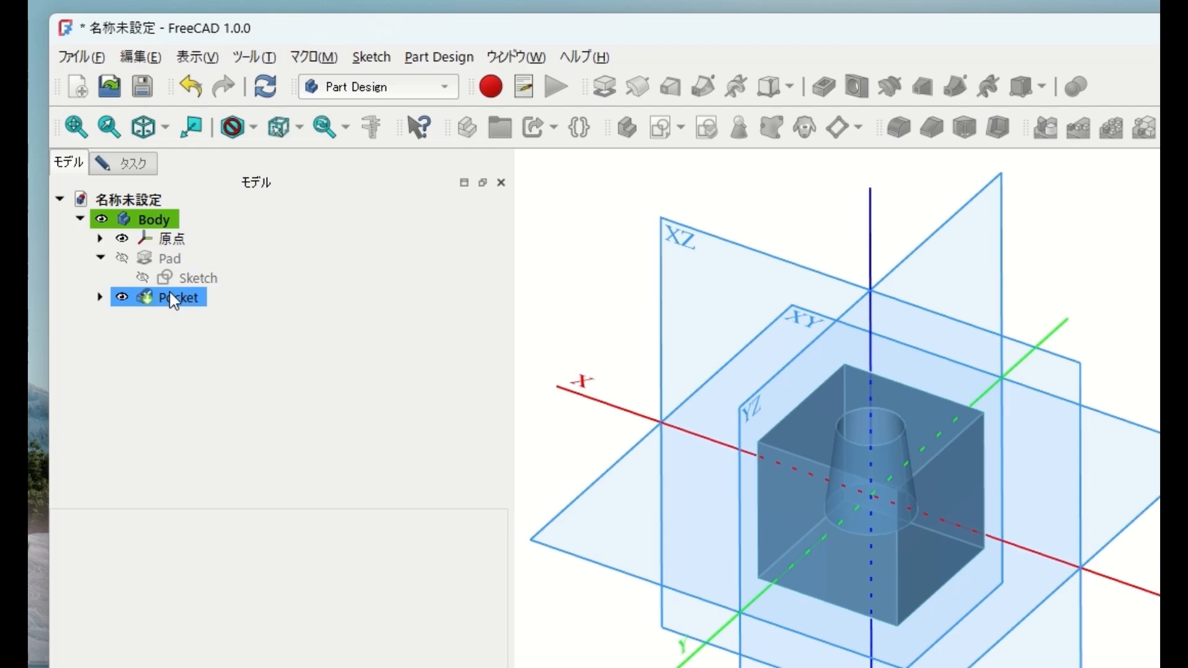
# Set the tapered pocket's length to 25 mm to cut through the whole cube
pyautogui.doubleClick(172, 298)
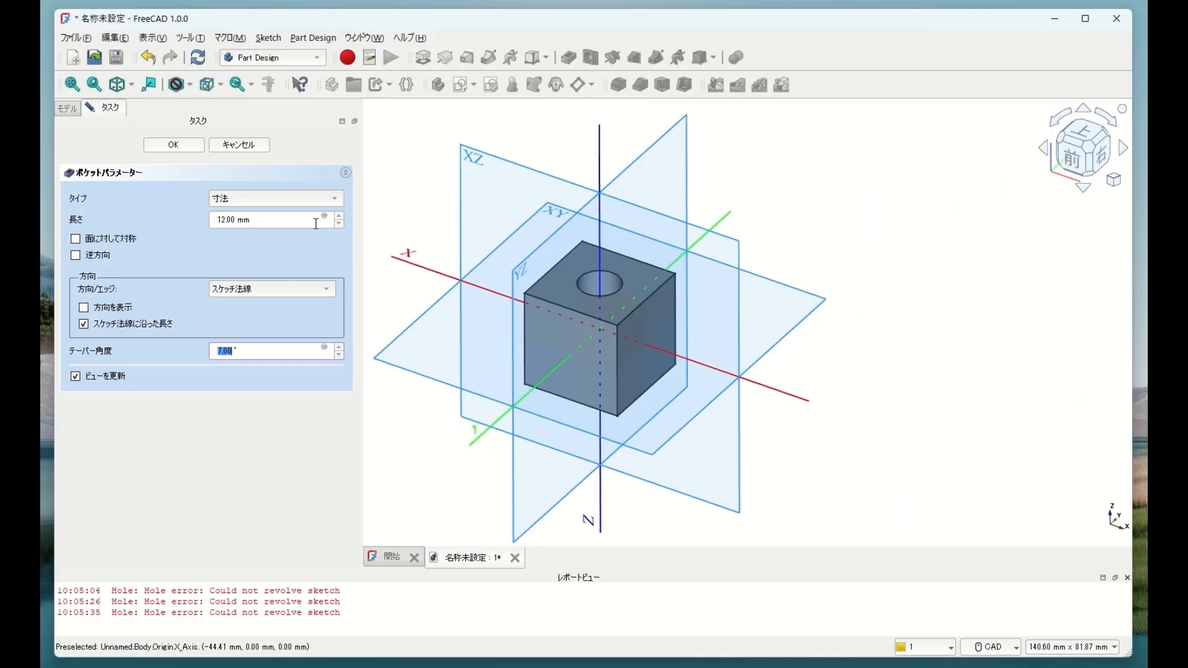
pyautogui.click(314, 221)
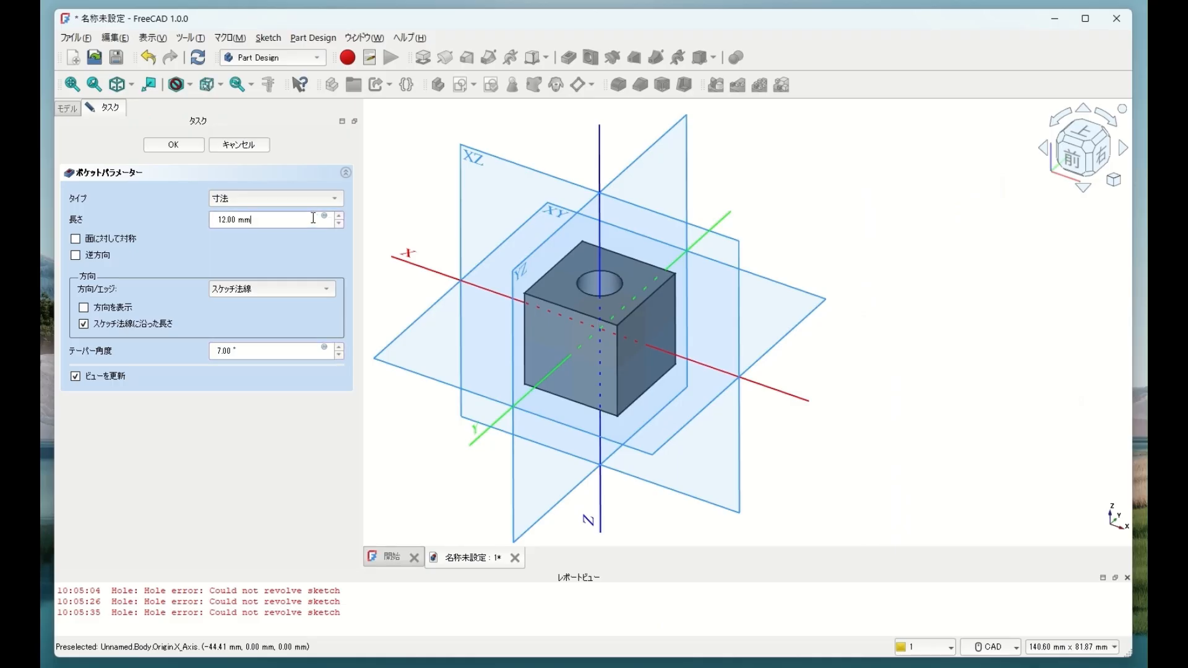
pyautogui.scroll(-1, 296, 226)
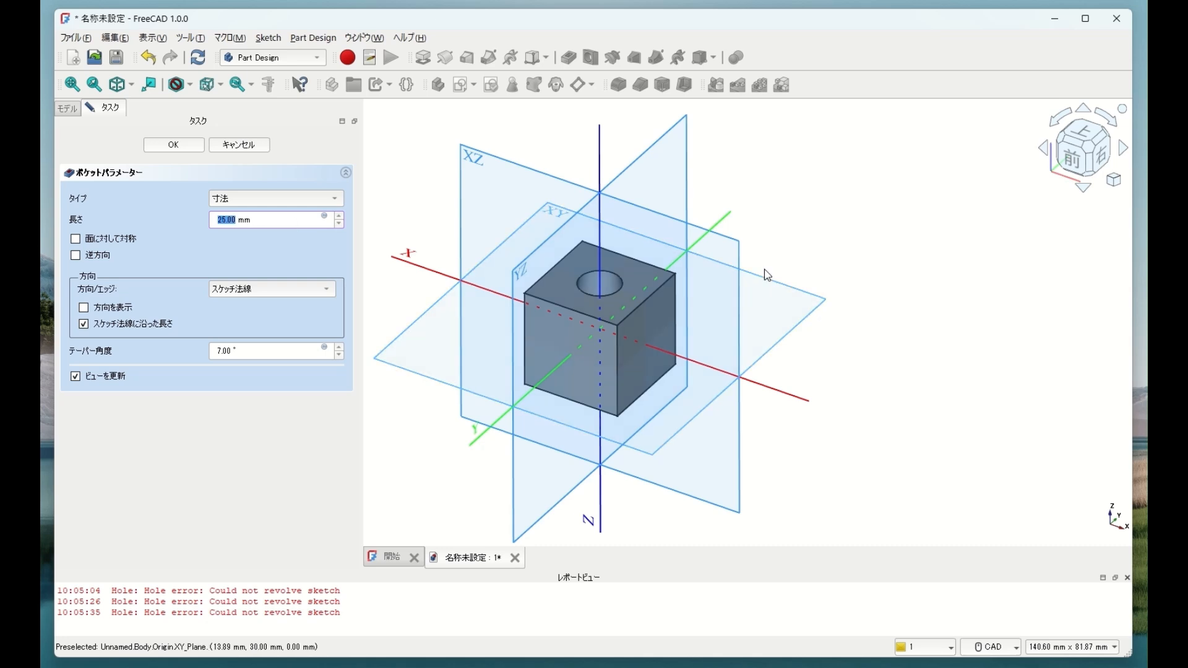
pyautogui.write('25')
pyautogui.moveTo(775, 247); pyautogui.dragTo(810, 341, button='middle')
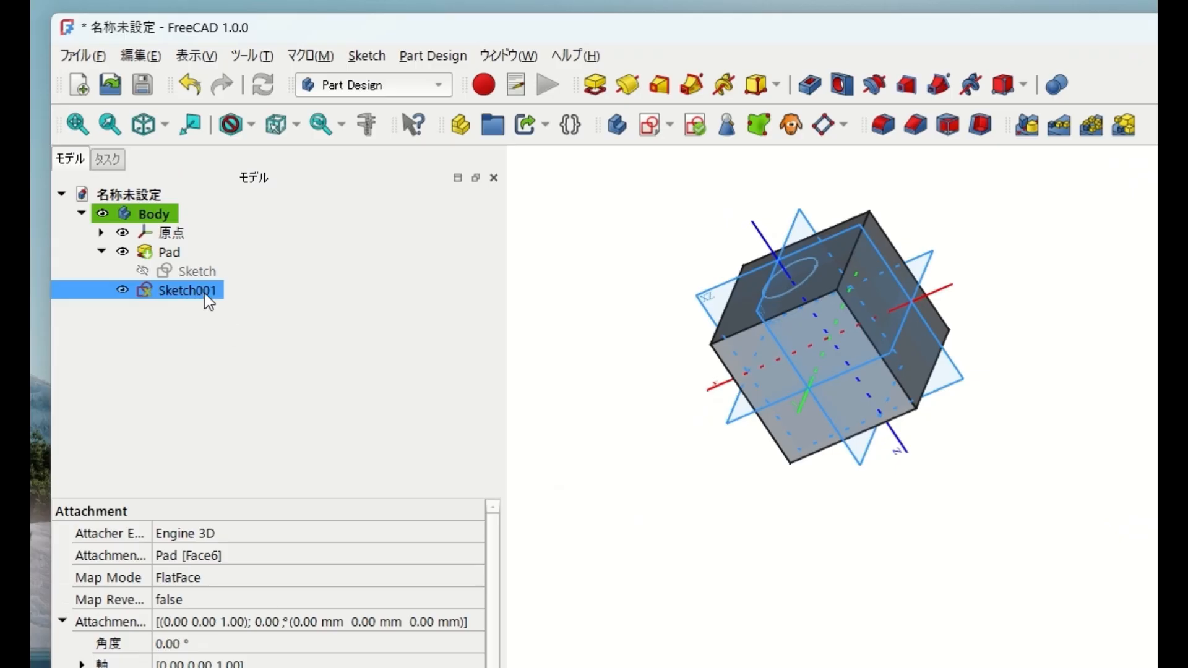
# Delete the circle sketch on the cube's top face and create a new sketch on the XY base plane
pyautogui.press('Delete')
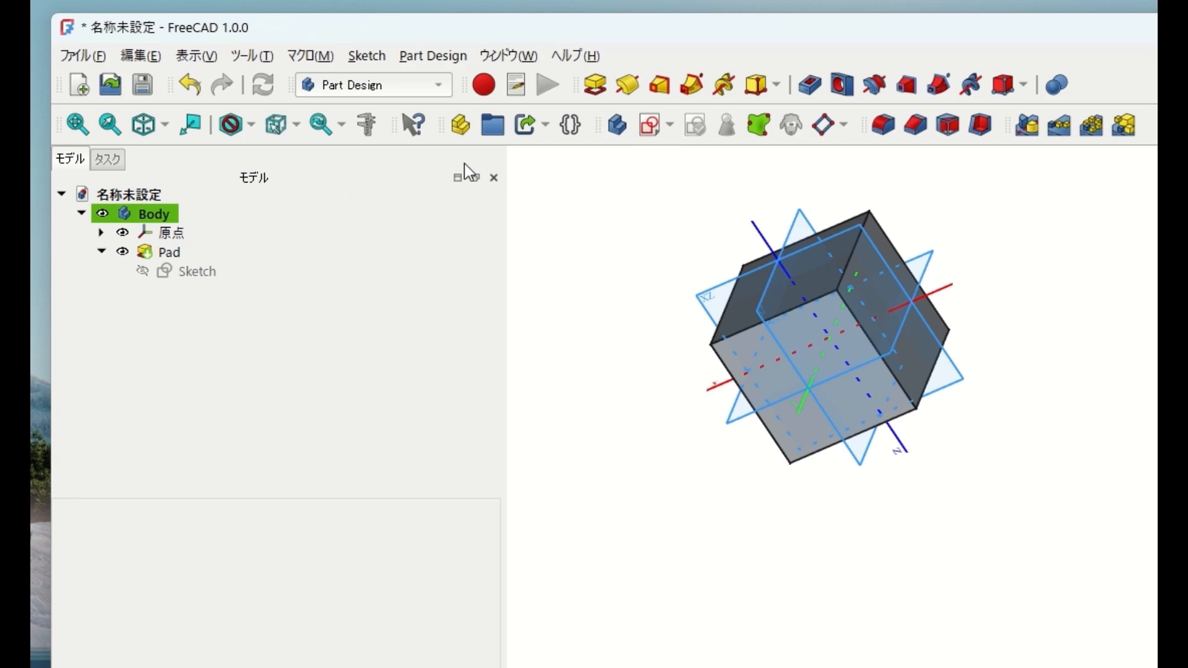
pyautogui.click(646, 126)
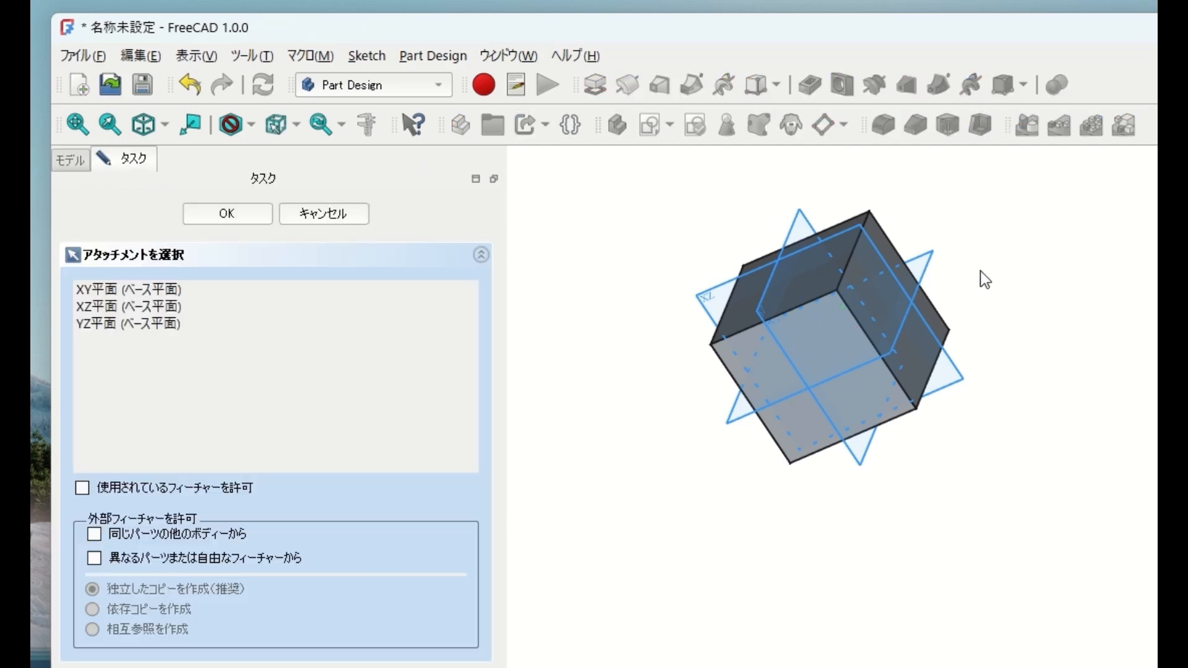
pyautogui.click(922, 265)
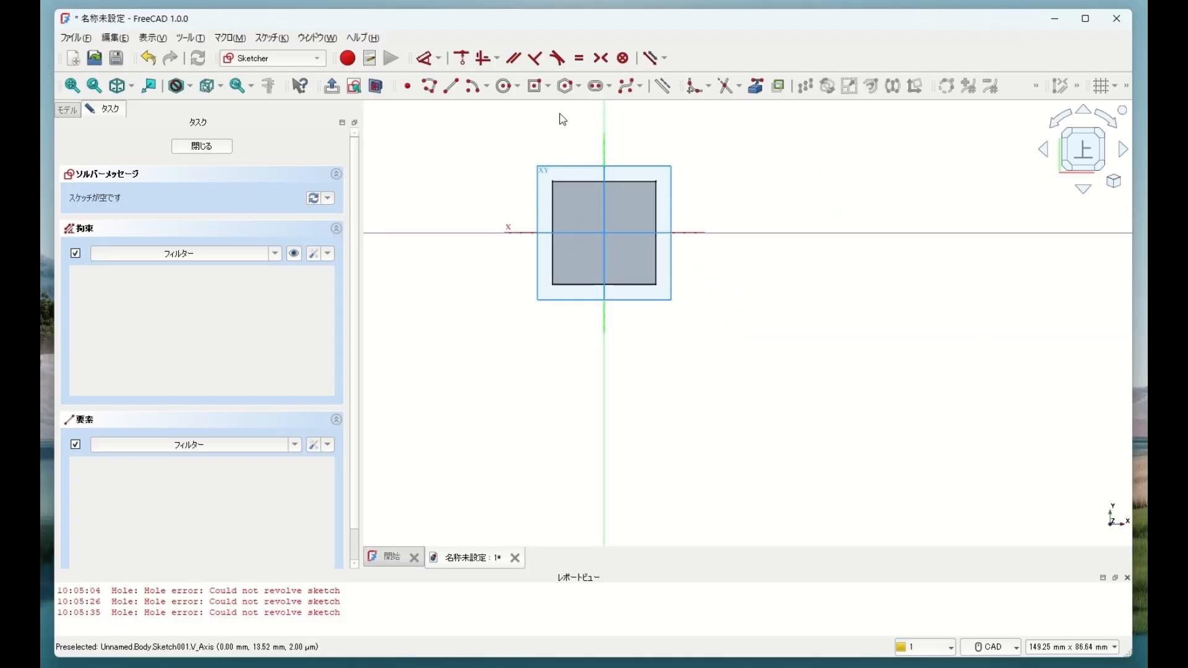
# Draw a circle about 9.5 mm in diameter centred on the origin and close the sketch
pyautogui.click(506, 89)
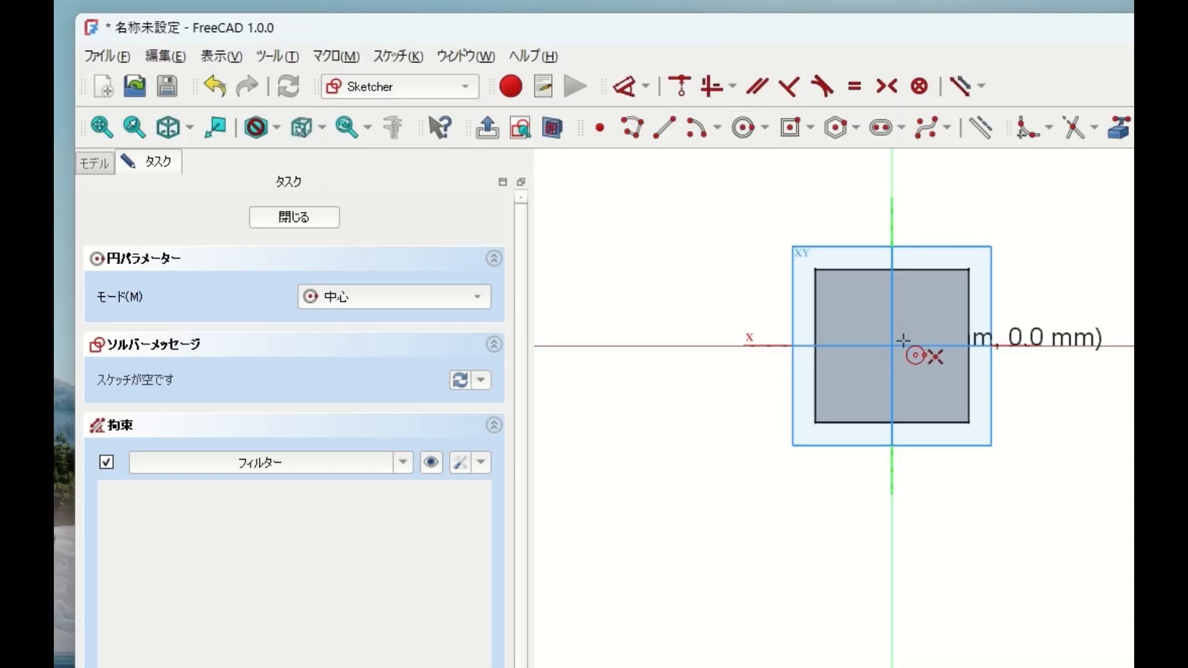
pyautogui.click(891, 345)
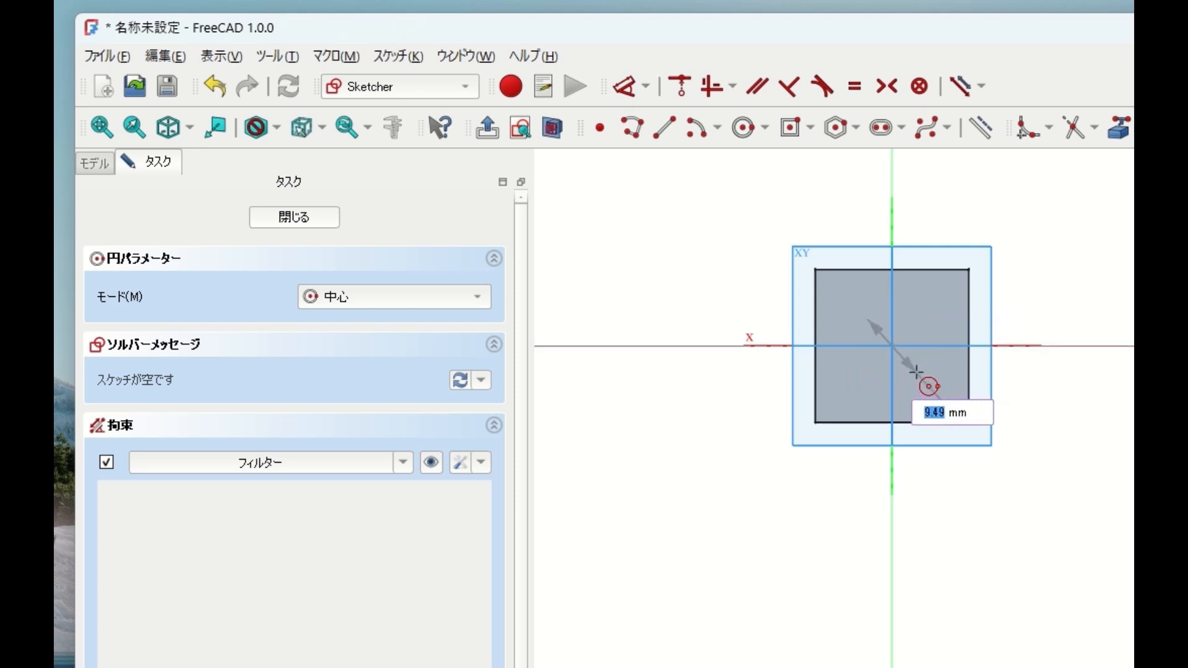
pyautogui.click(917, 371)
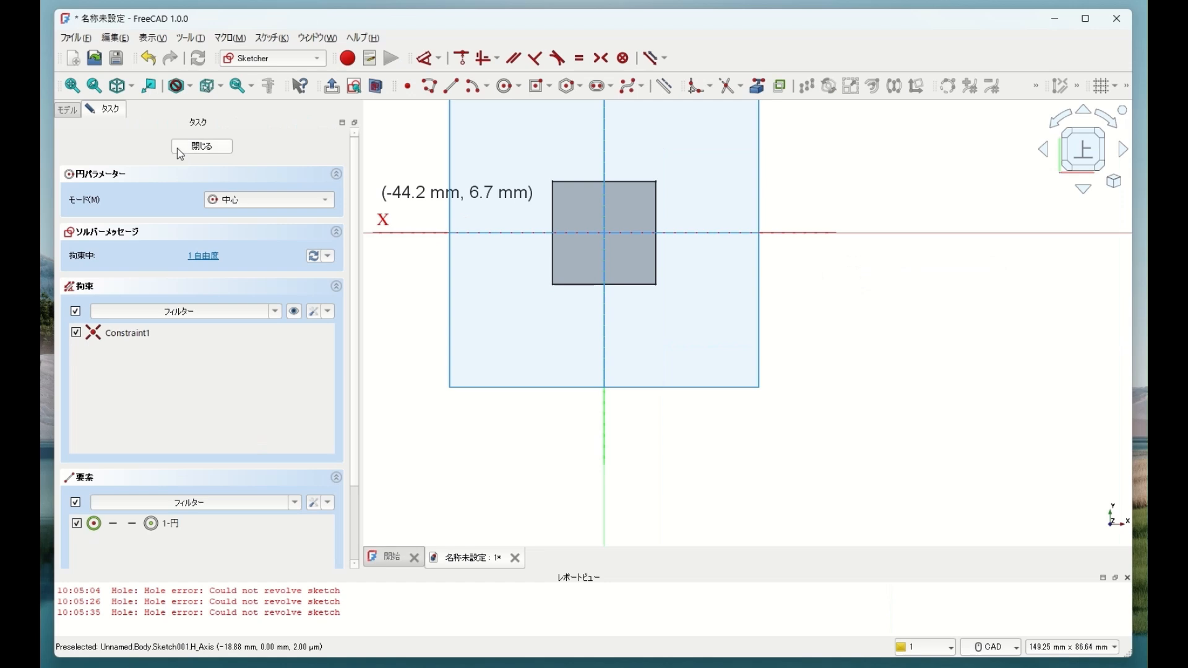
pyautogui.click(185, 147)
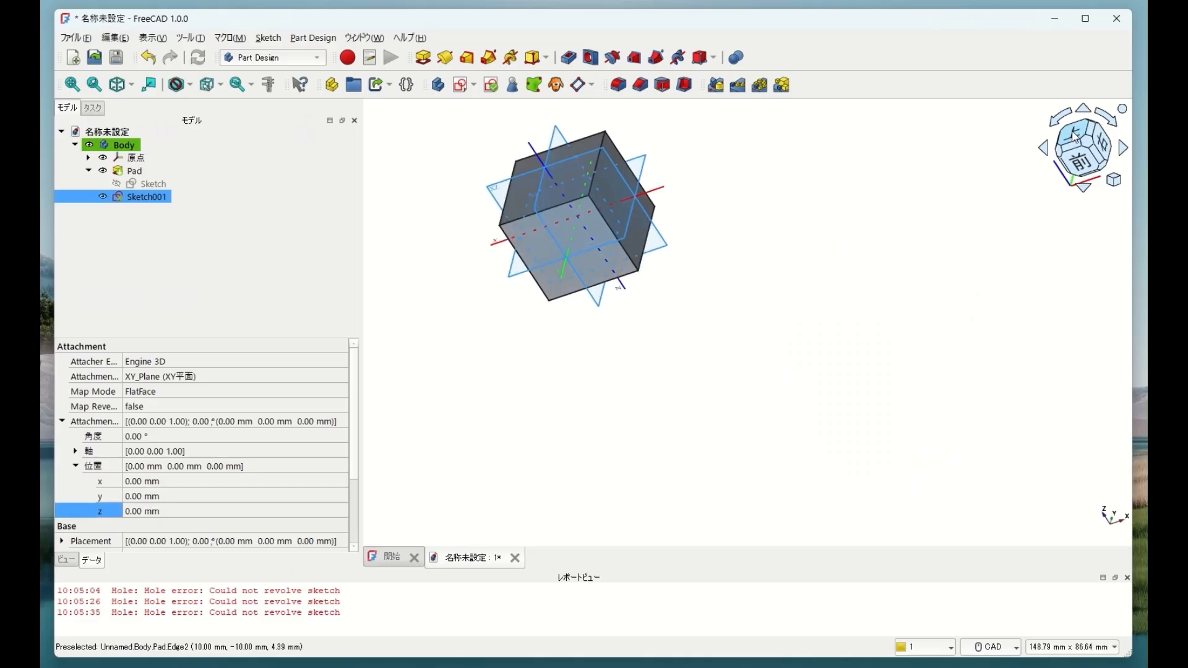
# Reopen the XY-plane sketch in top view and delete the coincidence constraint tying the circle's centre to the origin
pyautogui.press('2')
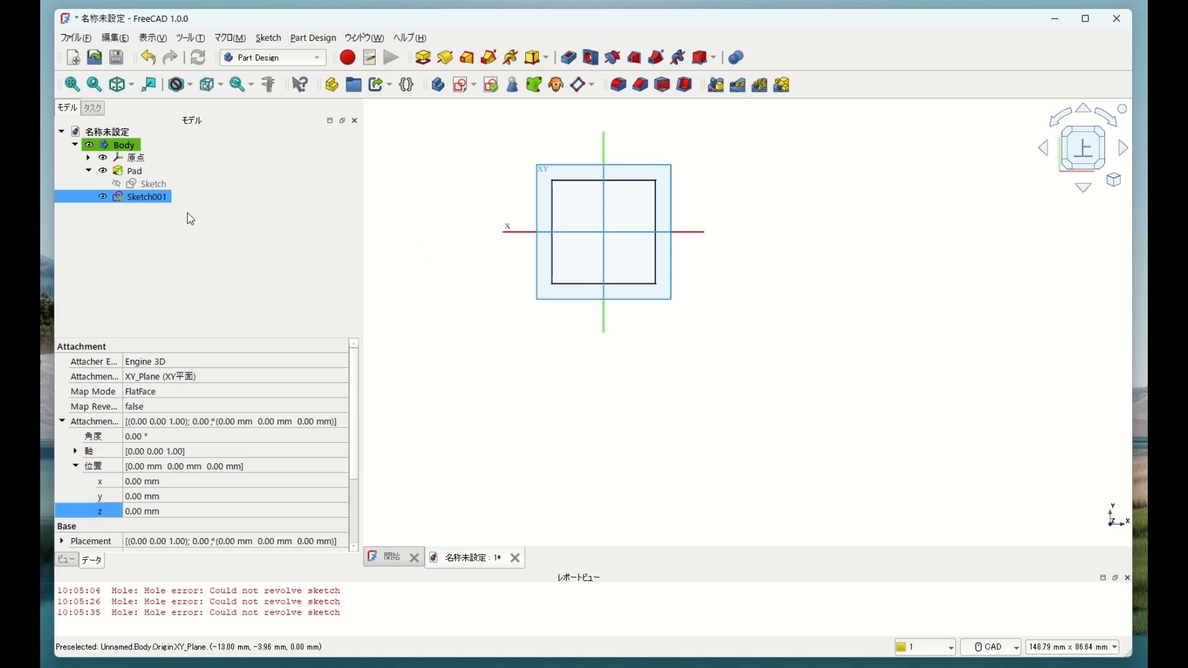
pyautogui.doubleClick(155, 197)
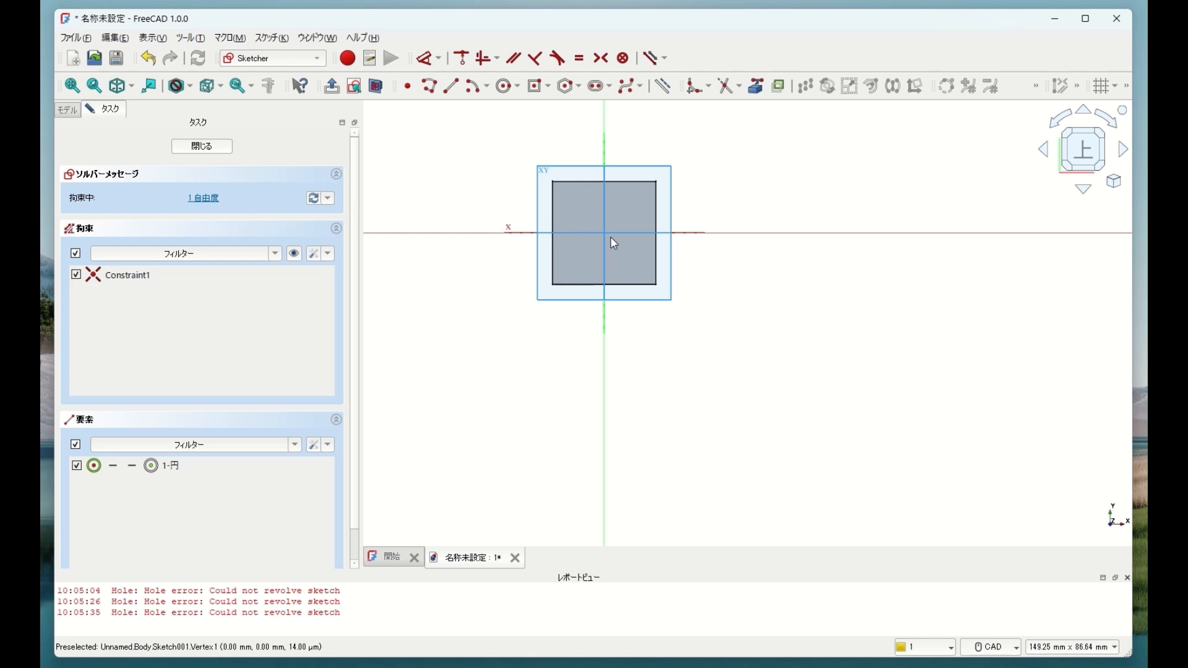
pyautogui.click(122, 282)
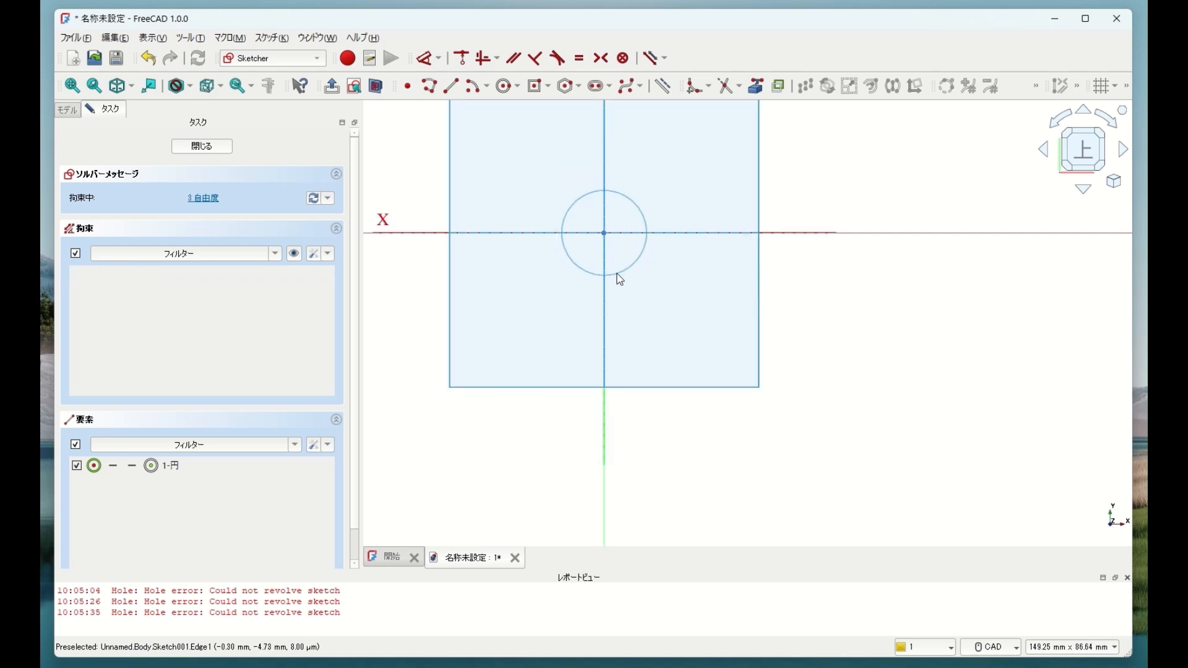
# Move the circle down the vertical axis to straddle the cube's edge, close the sketch and show the pad again
pyautogui.moveTo(619, 280)
pyautogui.mouseDown()
pyautogui.moveTo(608, 246)
pyautogui.moveTo(605, 298)
pyautogui.mouseUp()
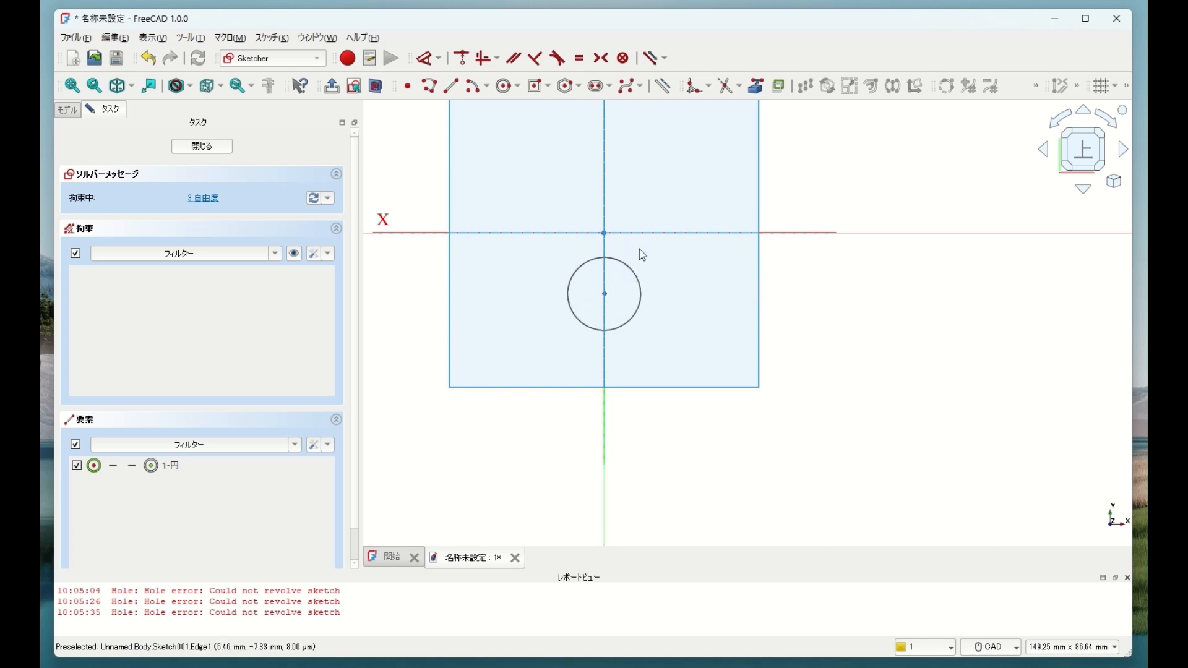
pyautogui.click(203, 148)
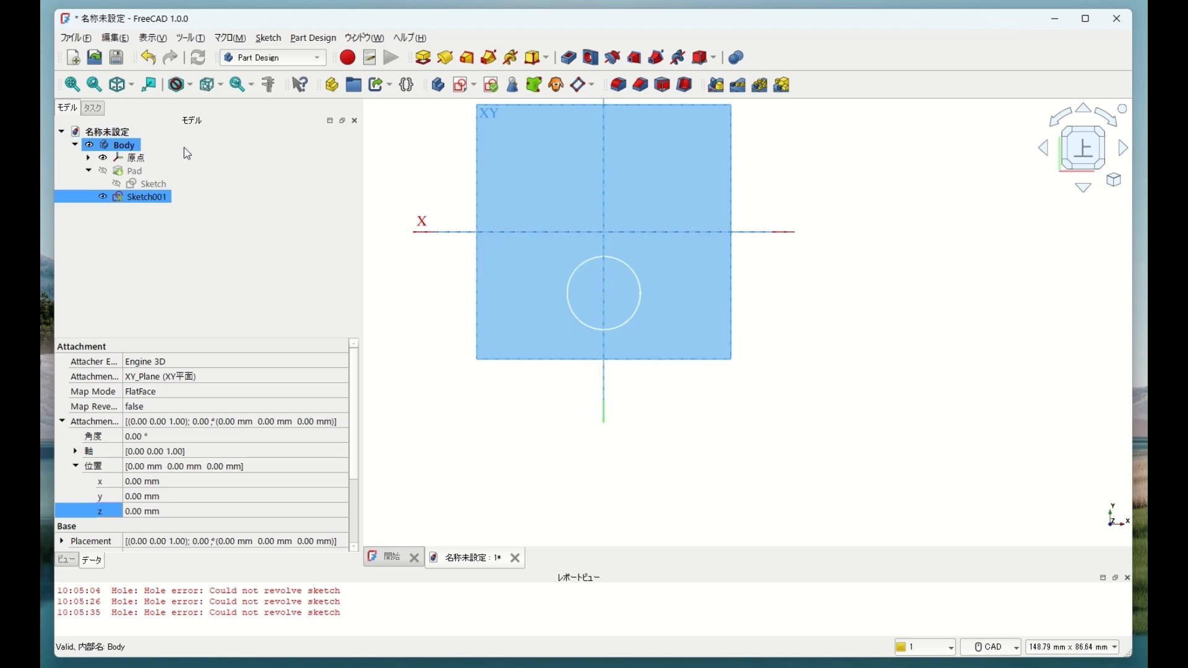
pyautogui.click(105, 176)
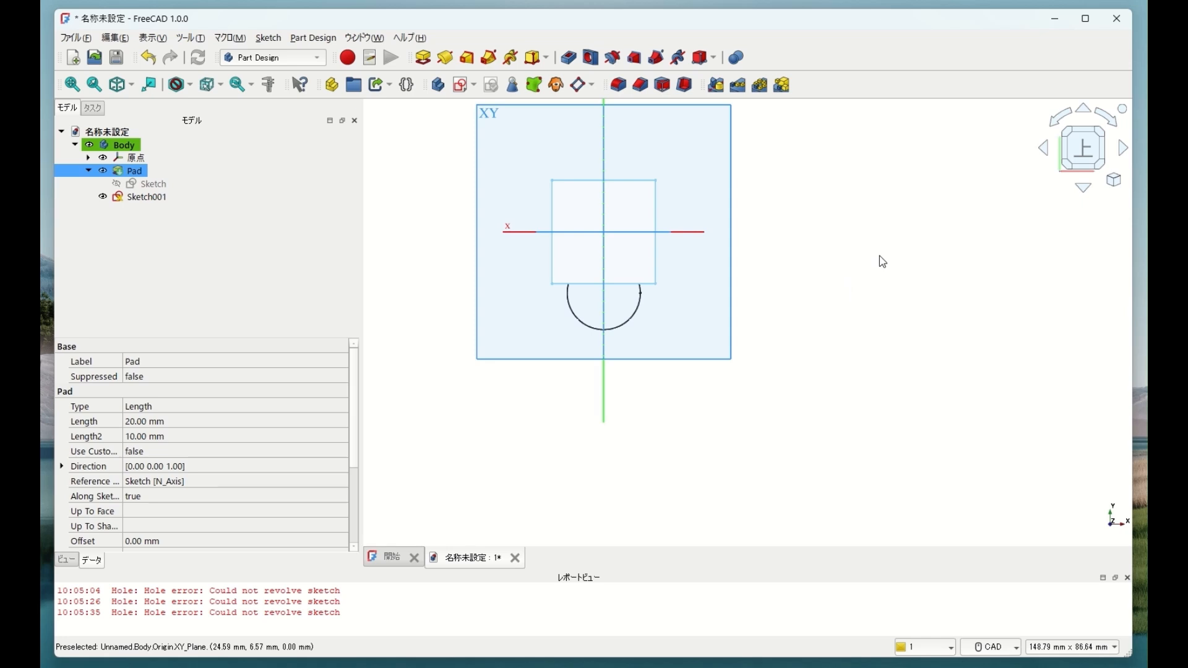
# Start a 5 mm deep Pocket from the XY-plane circle sketch and show the cube in front view
pyautogui.moveTo(883, 261); pyautogui.dragTo(891, 175, button='middle')
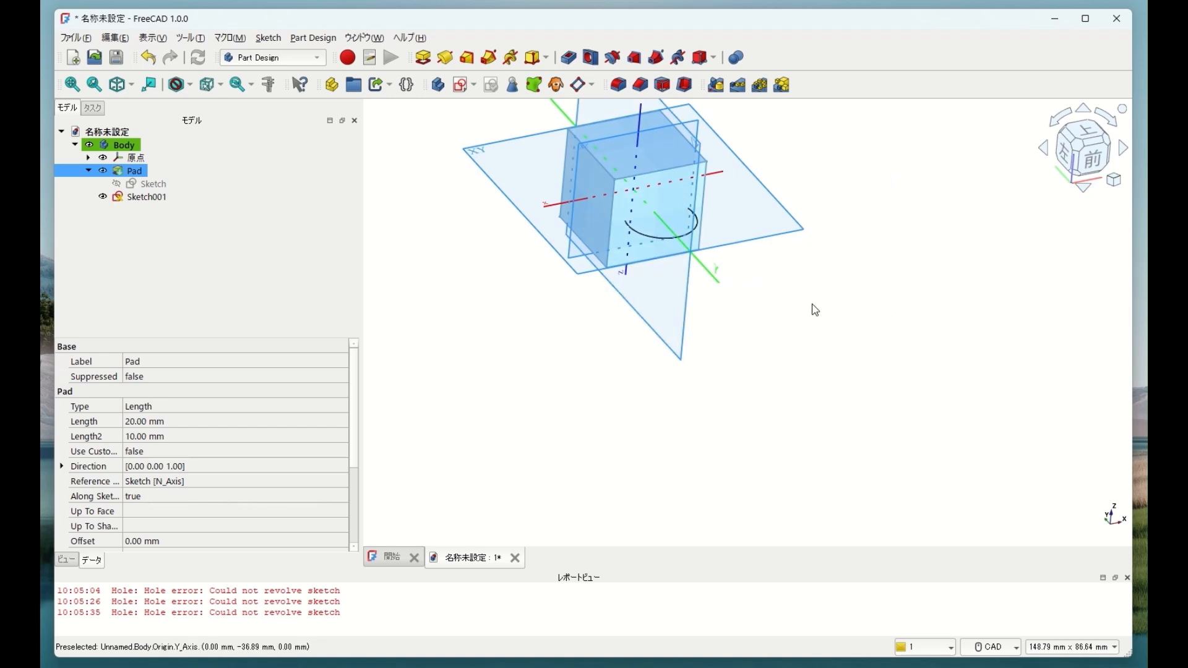
pyautogui.click(569, 59)
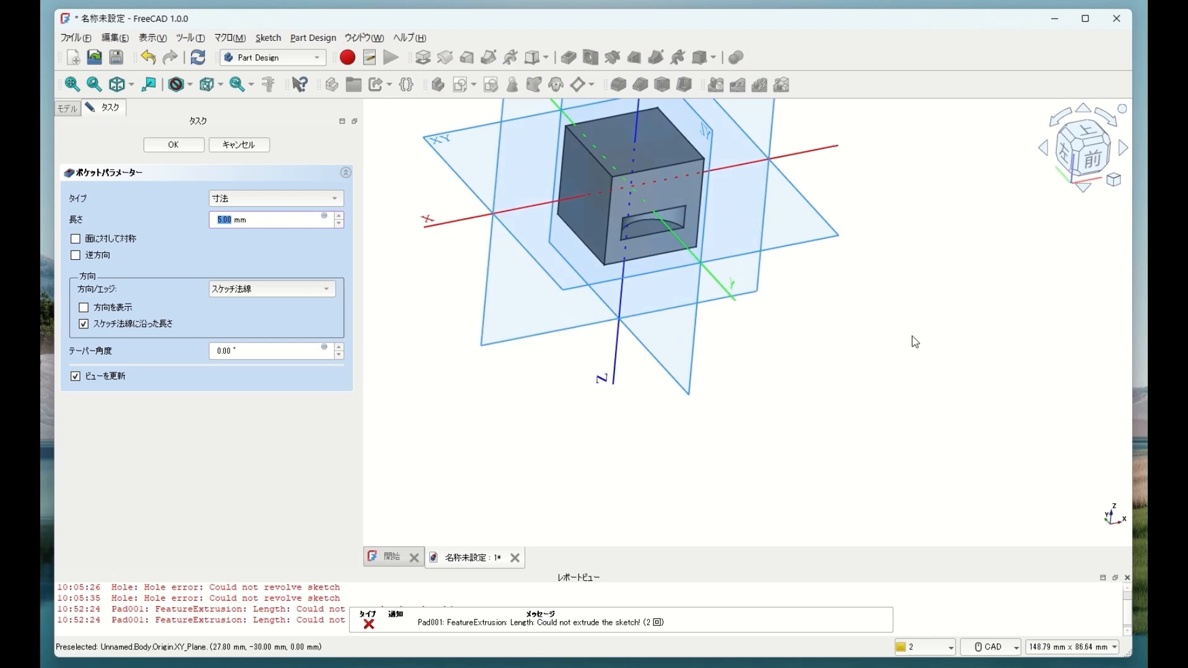
pyautogui.moveTo(911, 334); pyautogui.dragTo(839, 310, button='middle')
pyautogui.scroll(1, 839, 311)
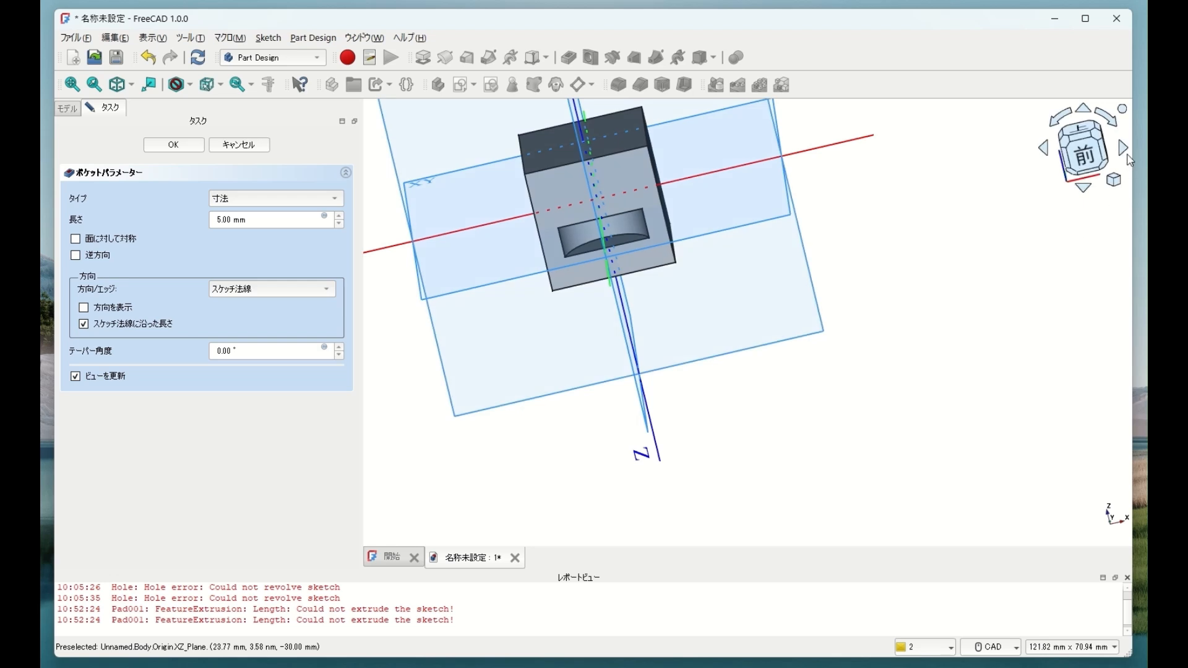
pyautogui.click(1098, 165)
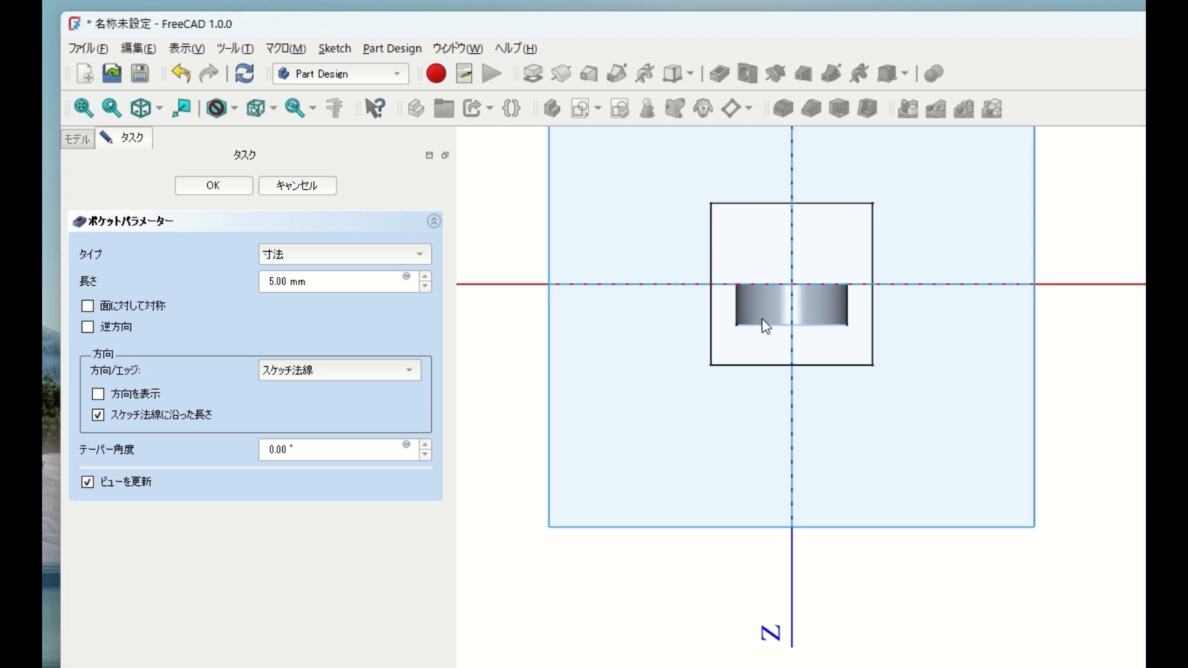
# Try the reversed pocket direction, restore the original one and make the cut symmetric to the sketch plane
pyautogui.click(110, 326)
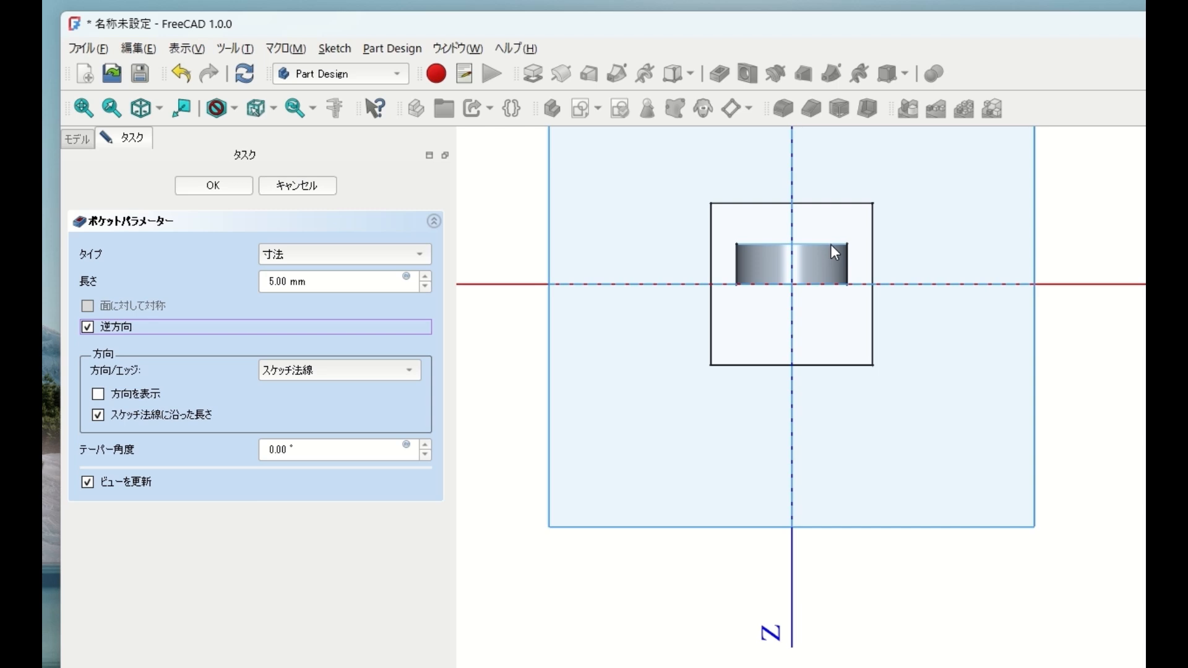
pyautogui.click(86, 327)
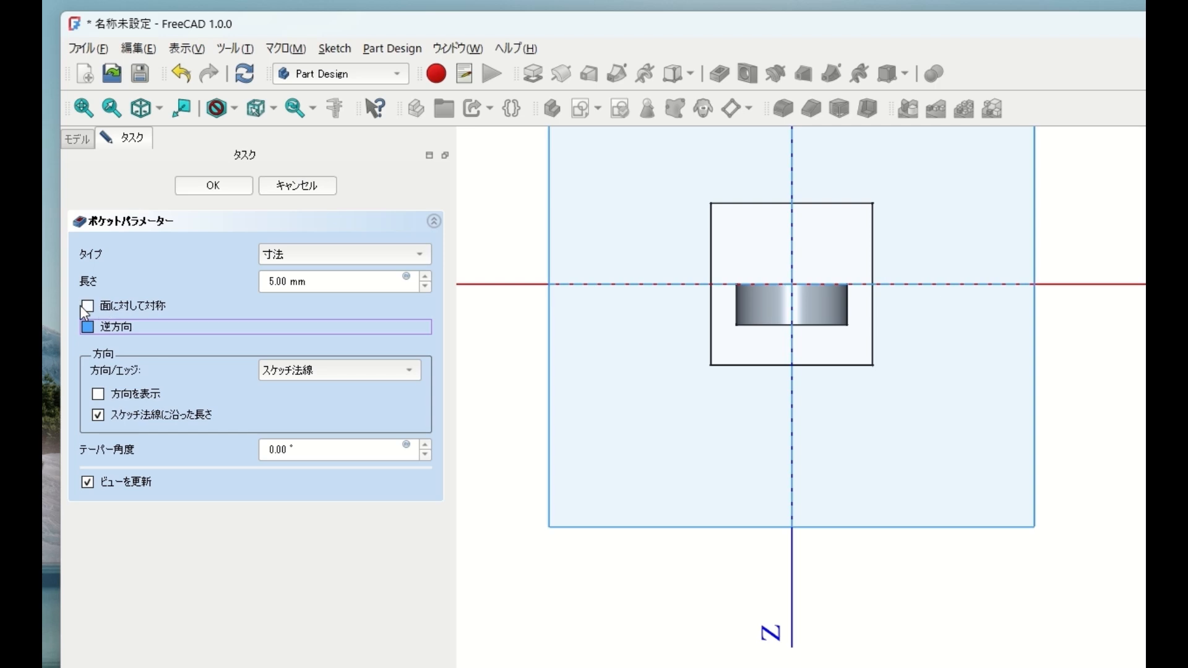
pyautogui.click(88, 306)
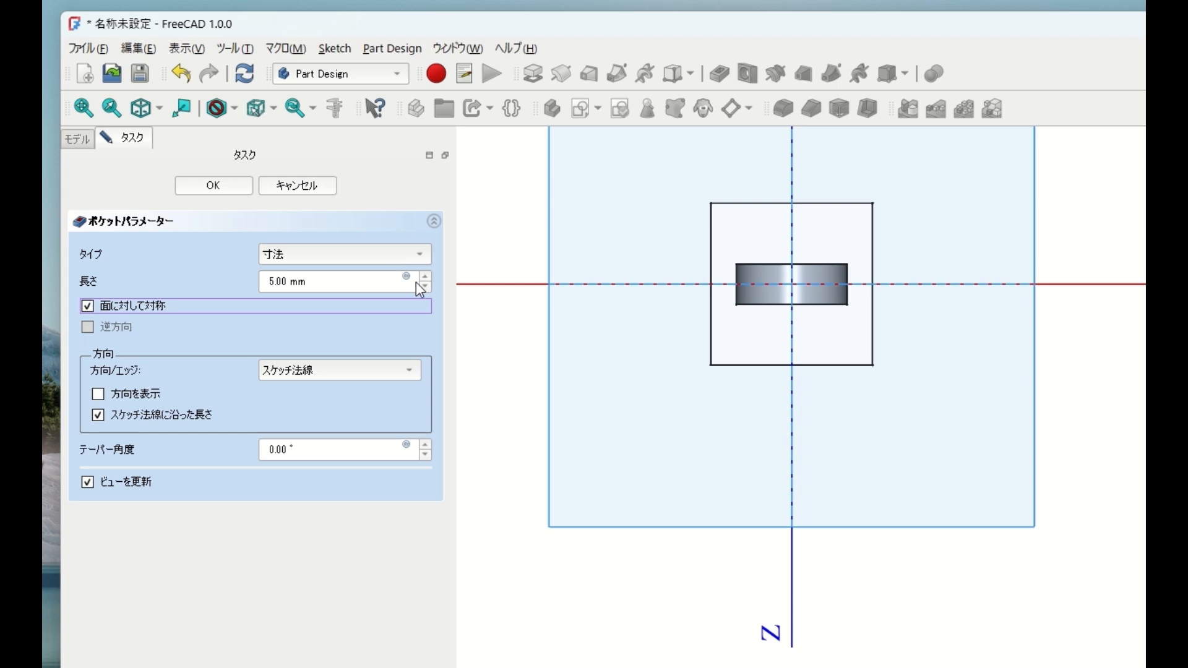
# Set the pocket's length to 23 mm, accept the feature and show the part in isometric view
pyautogui.click(381, 277)
pyautogui.scroll(5, 381, 277)
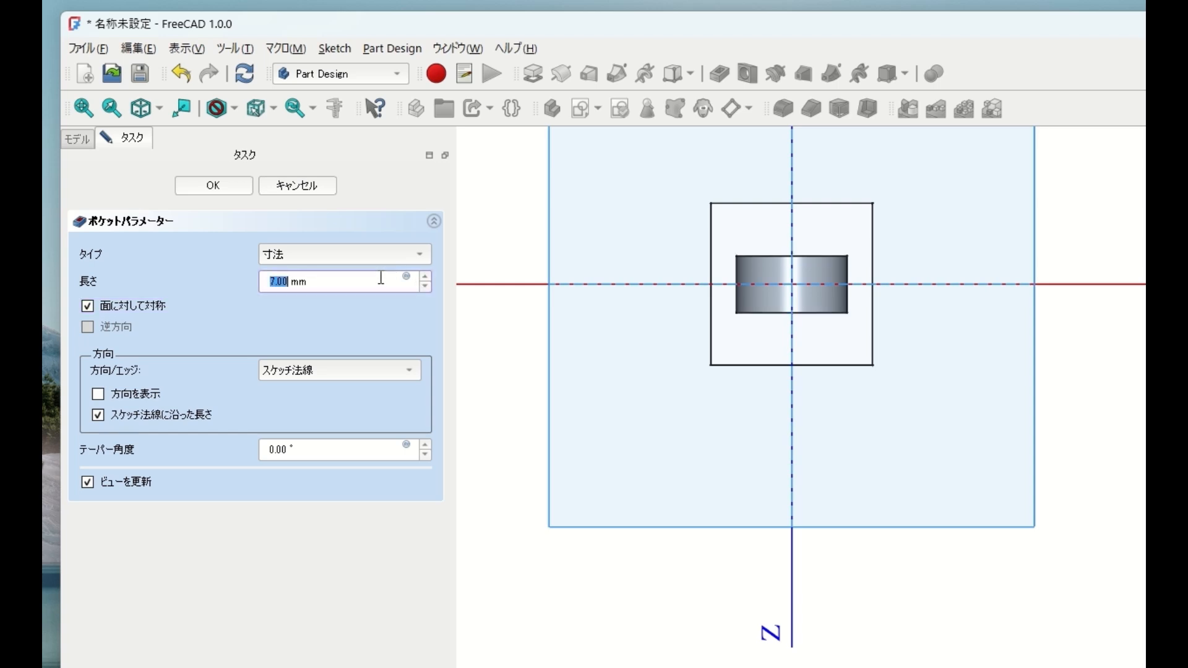
pyautogui.scroll(4, 379, 279)
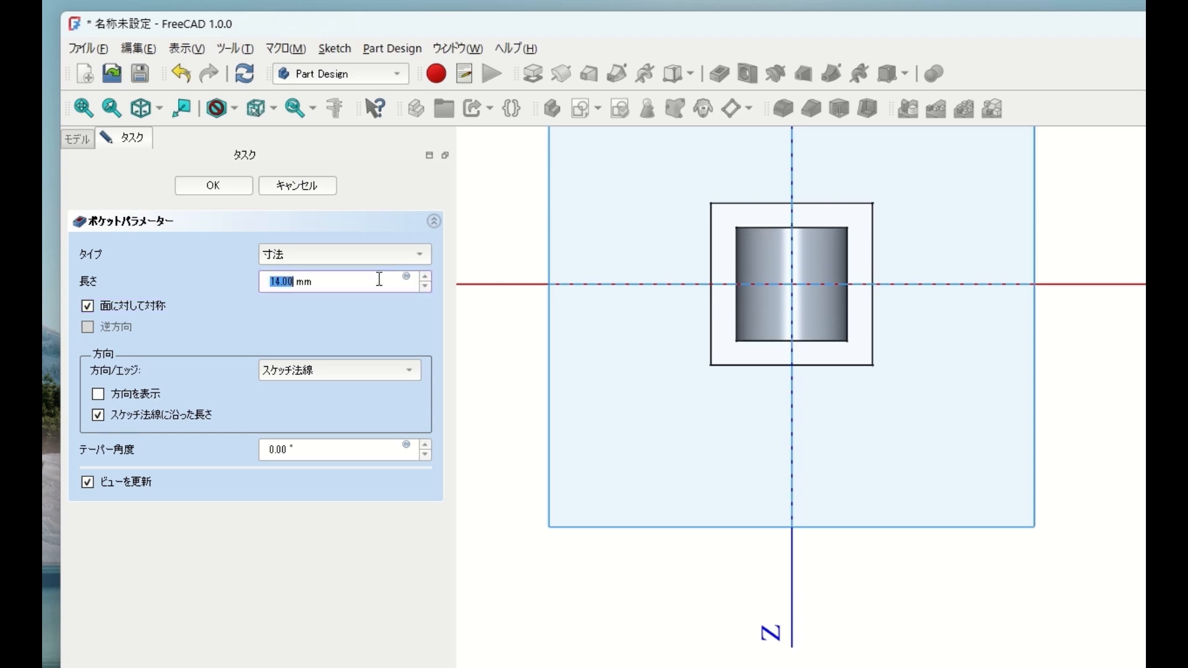
pyautogui.scroll(8, 379, 279)
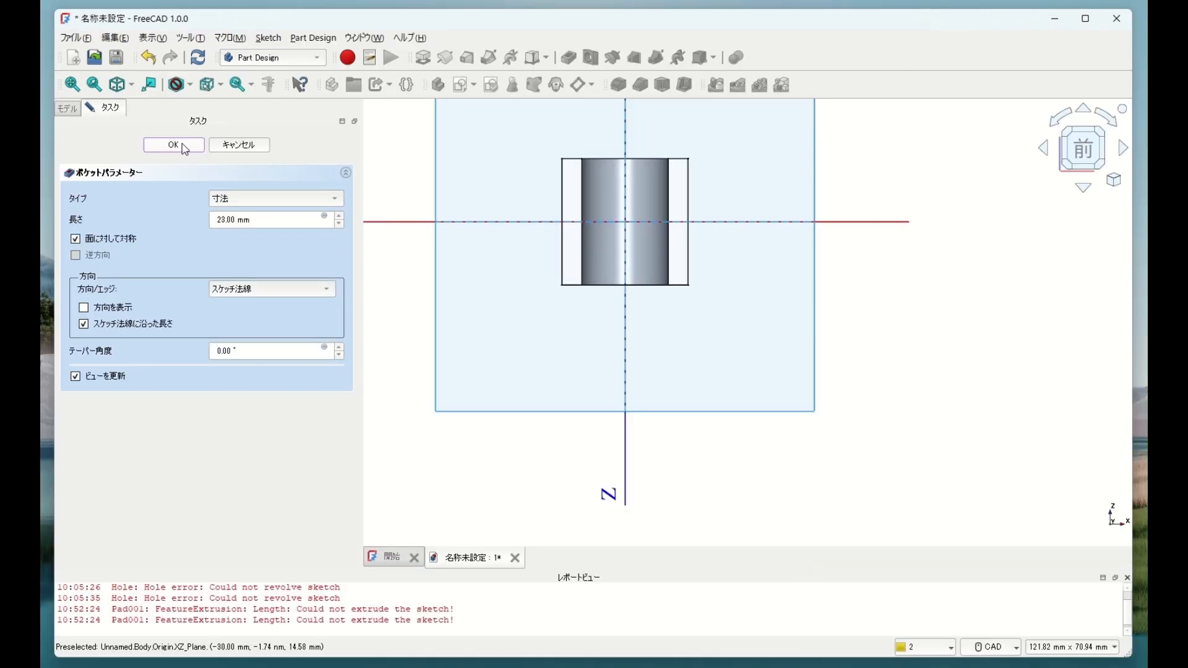
pyautogui.click(212, 185)
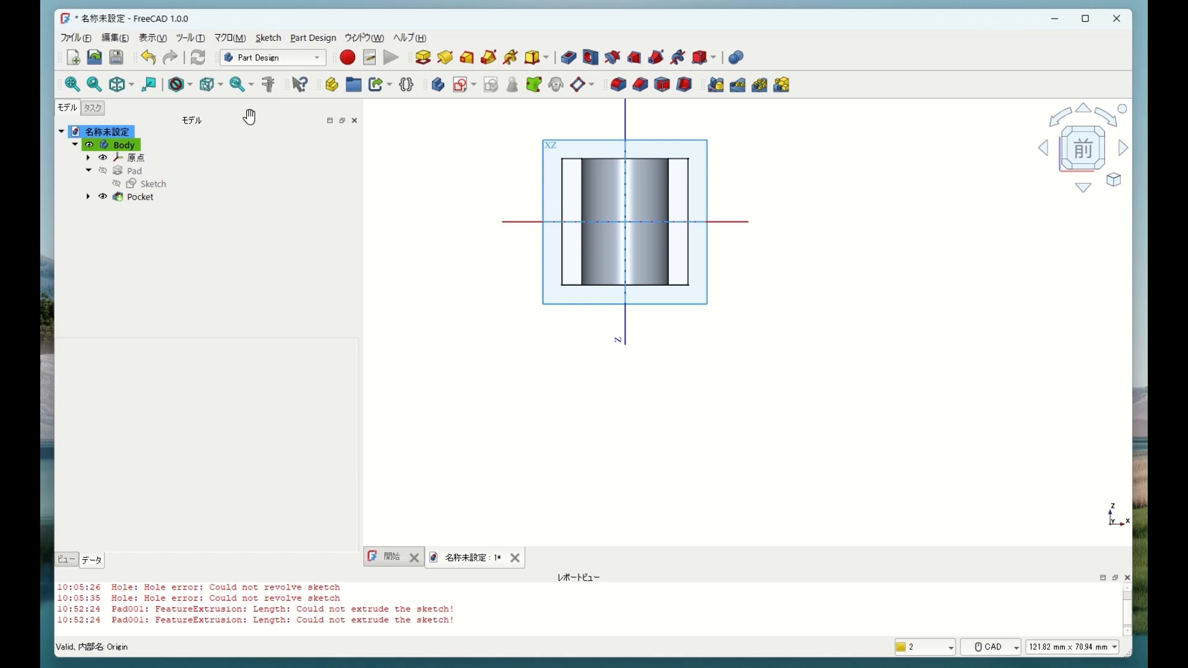
pyautogui.click(122, 86)
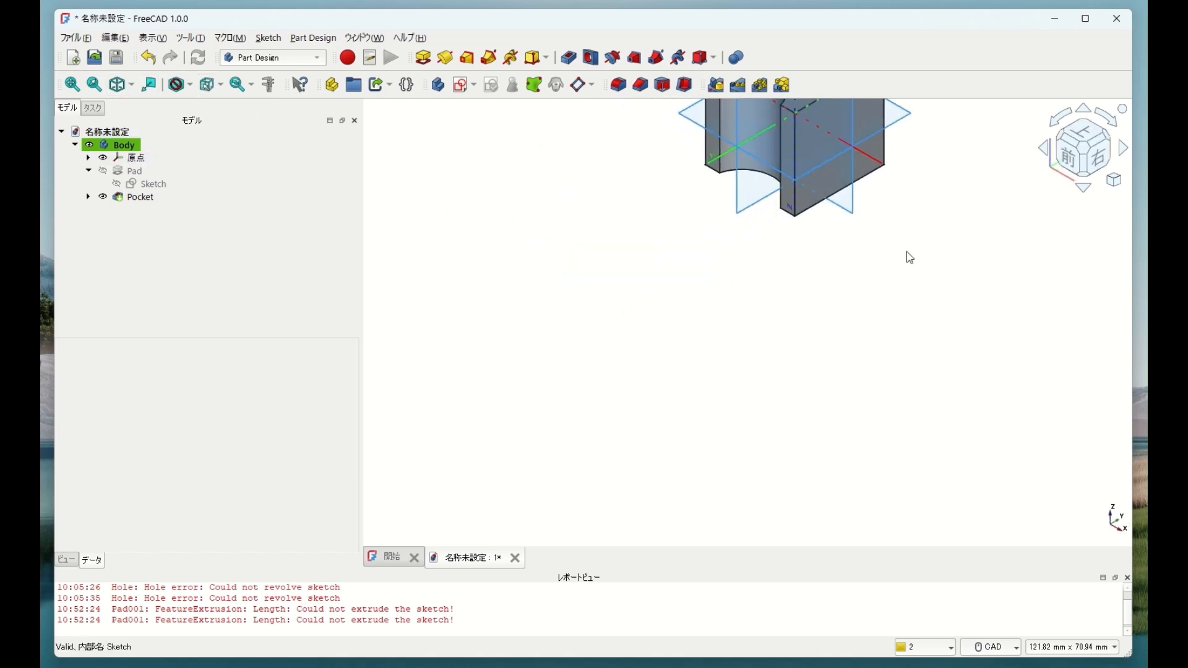
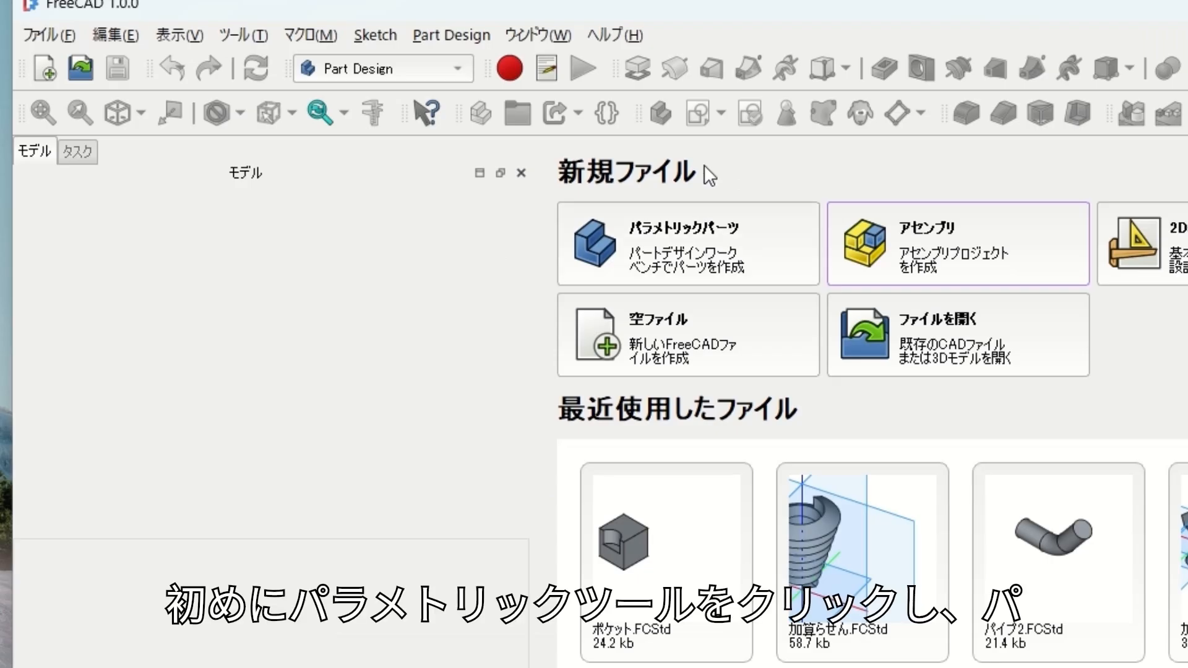
# Create a new parametric part and add a sketch on its XY base plane
pyautogui.click(678, 249)
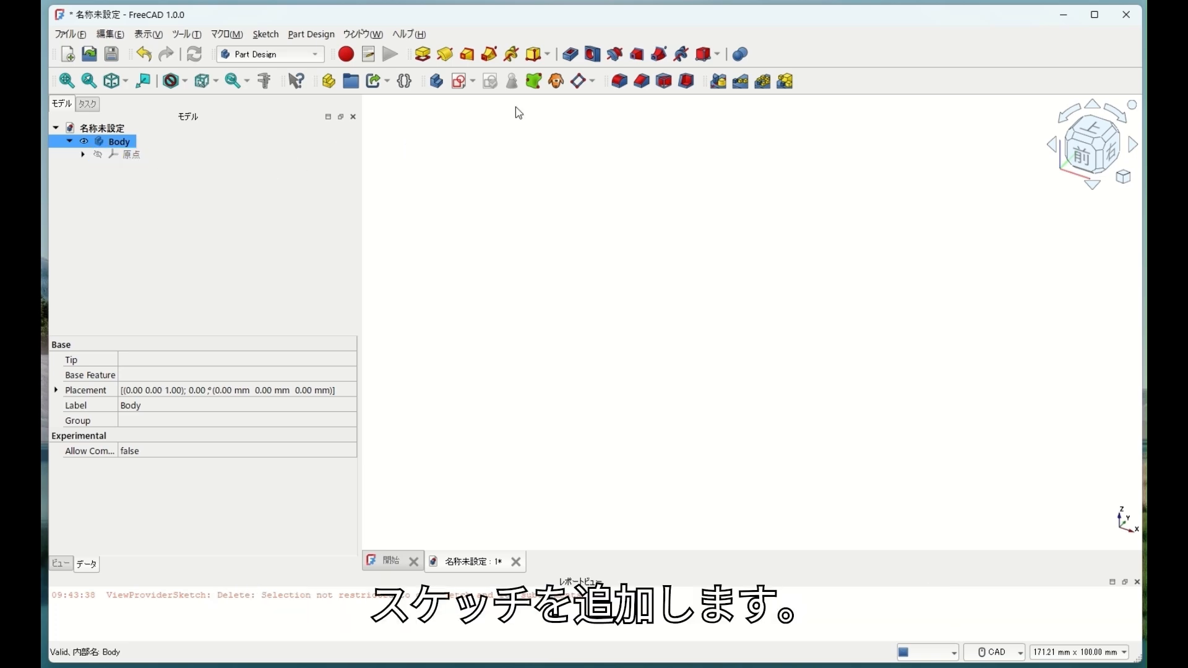
pyautogui.click(463, 82)
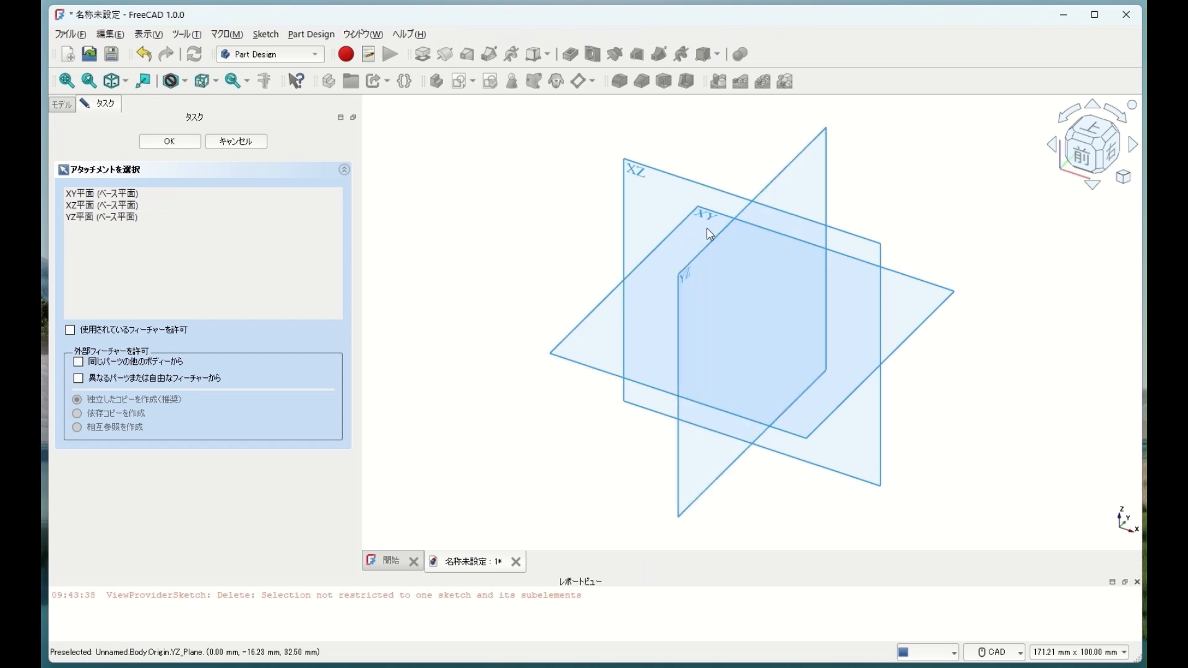
pyautogui.click(707, 224)
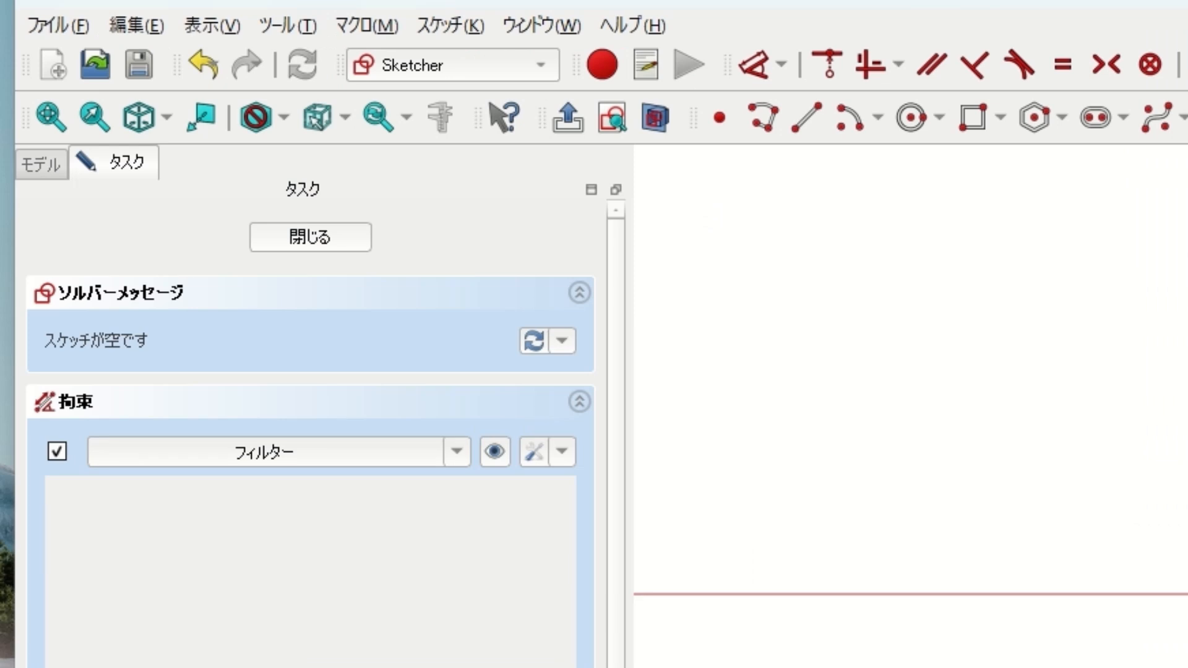
# Draw a rectangle enclosing the origin, with its upper-left corner at about (-14.6, 12.2) mm, and close the sketch
pyautogui.click(975, 127)
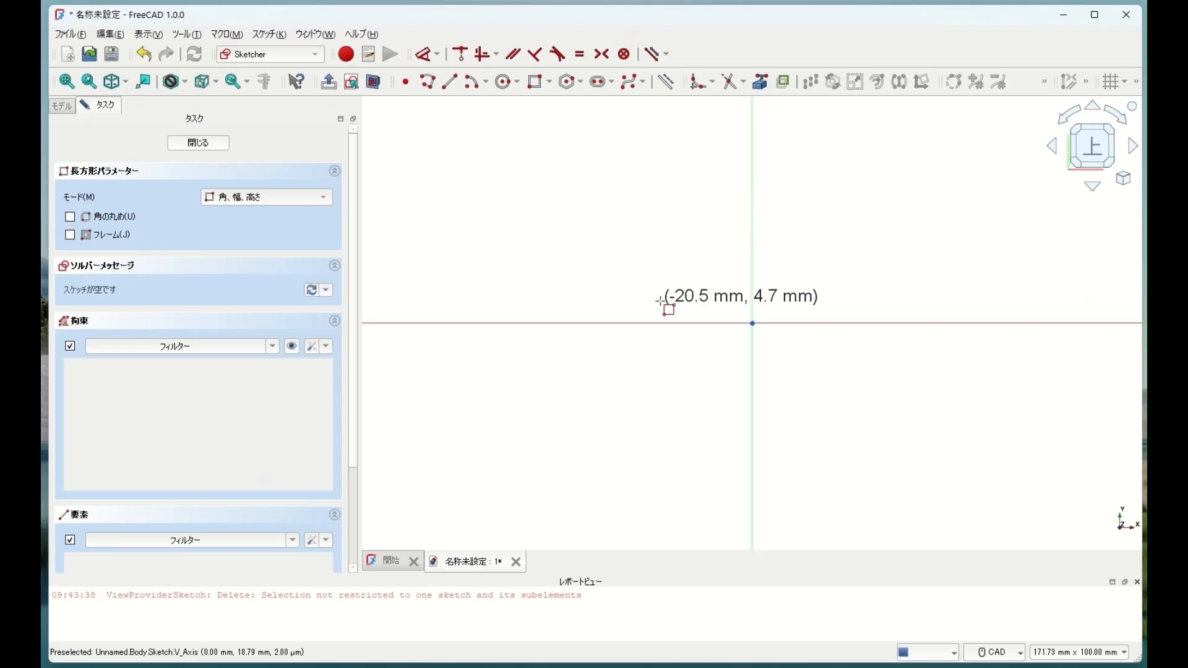
pyautogui.click(686, 268)
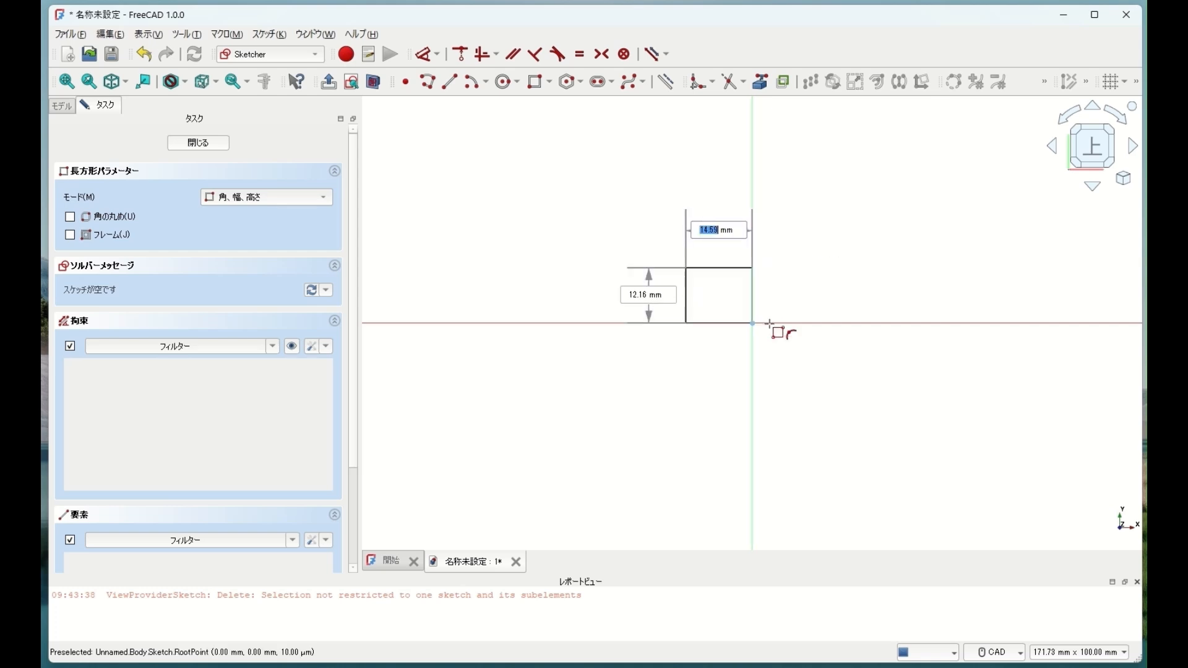
pyautogui.click(829, 375)
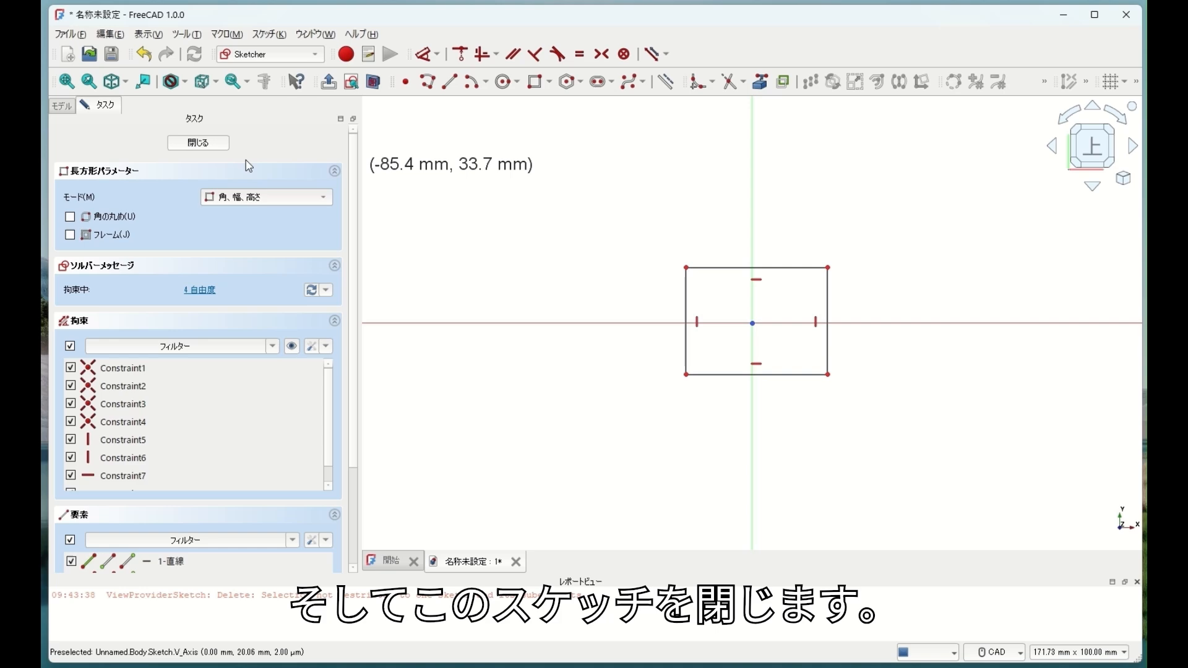
pyautogui.click(198, 143)
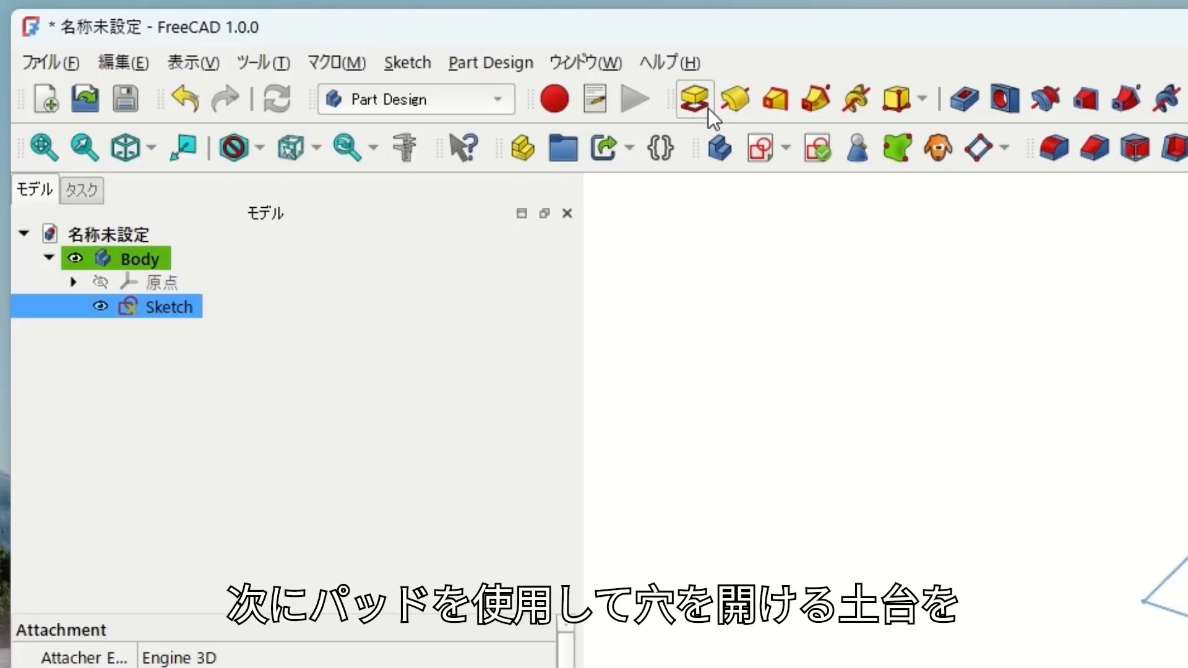
# Pad the rectangle sketch to a length of 20 mm to form the base block
pyautogui.click(701, 104)
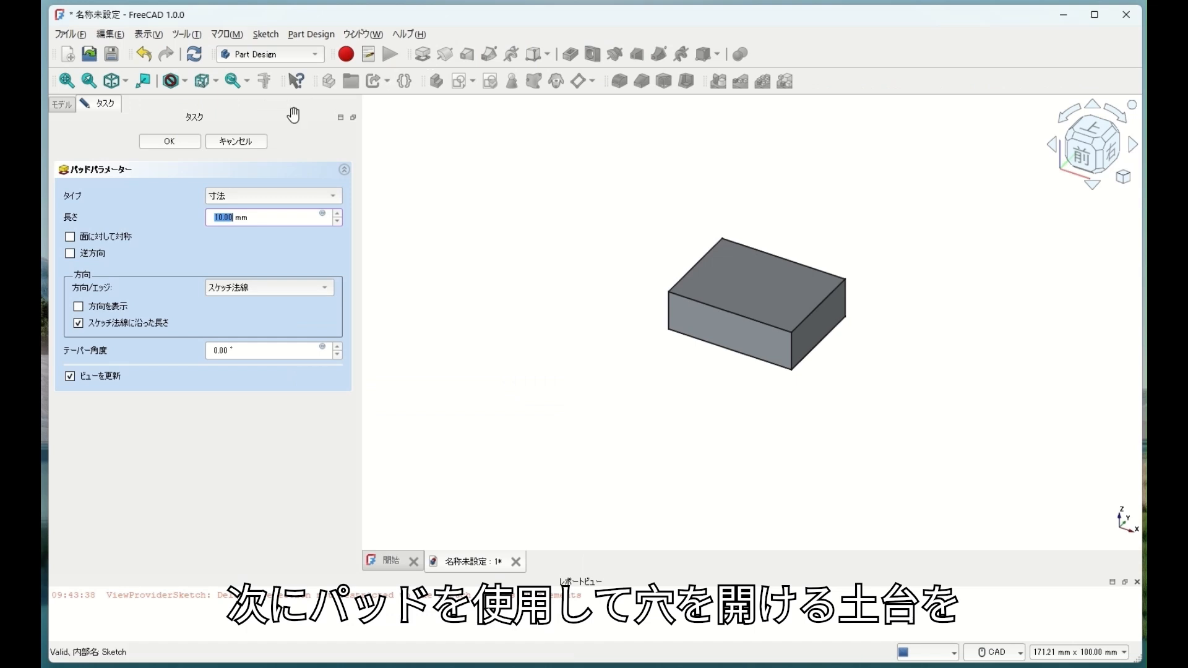
pyautogui.click(268, 219)
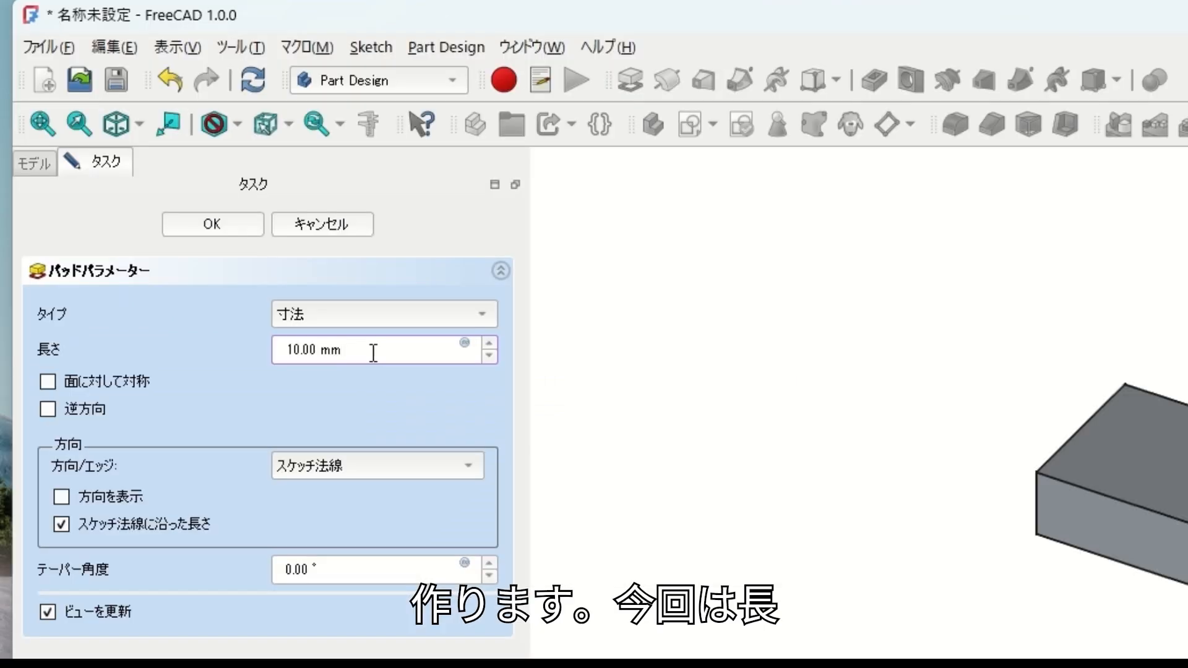
pyautogui.scroll(2, 373, 352)
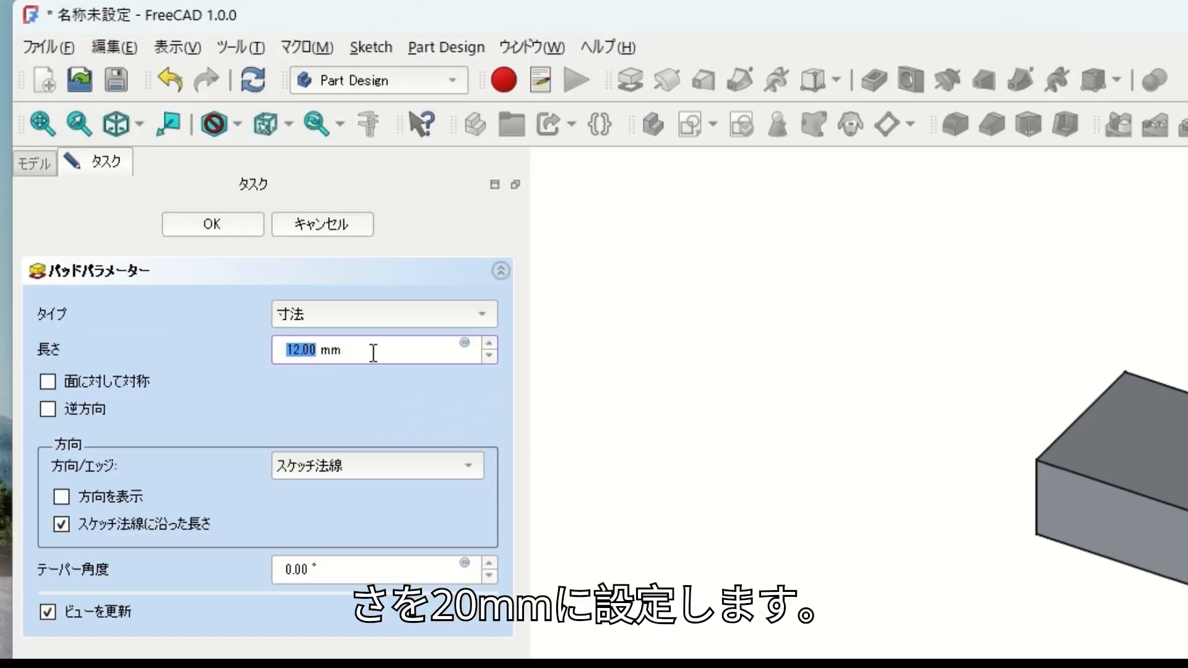
pyautogui.scroll(7, 373, 353)
pyautogui.scroll(1, 373, 353)
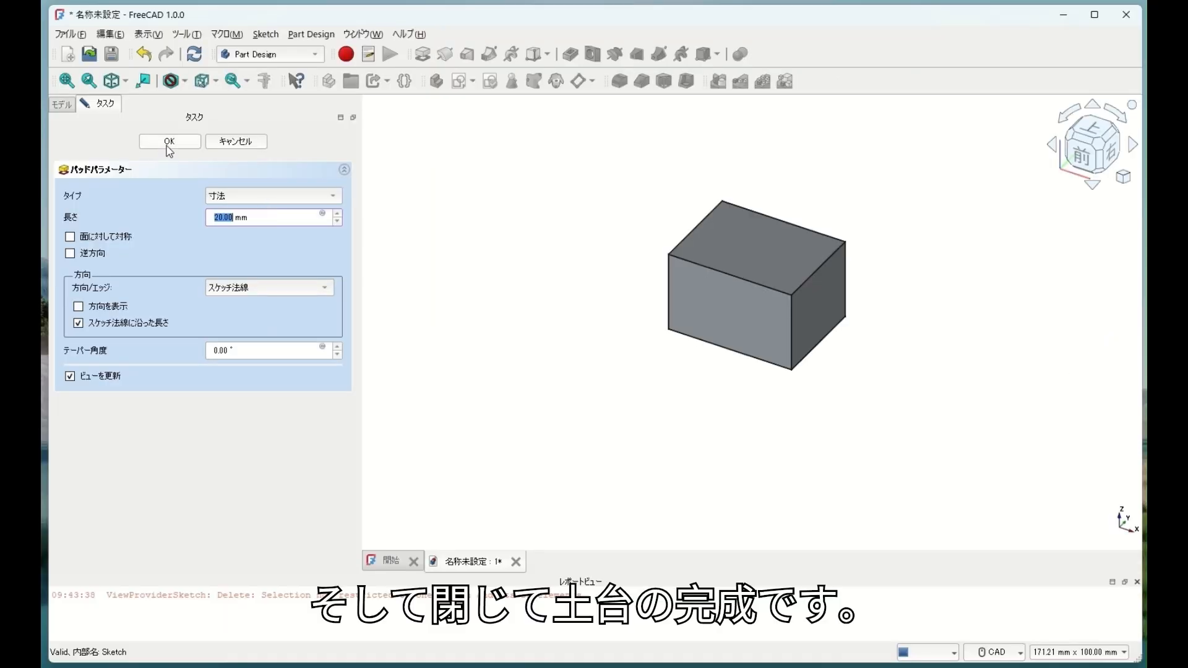
pyautogui.click(209, 230)
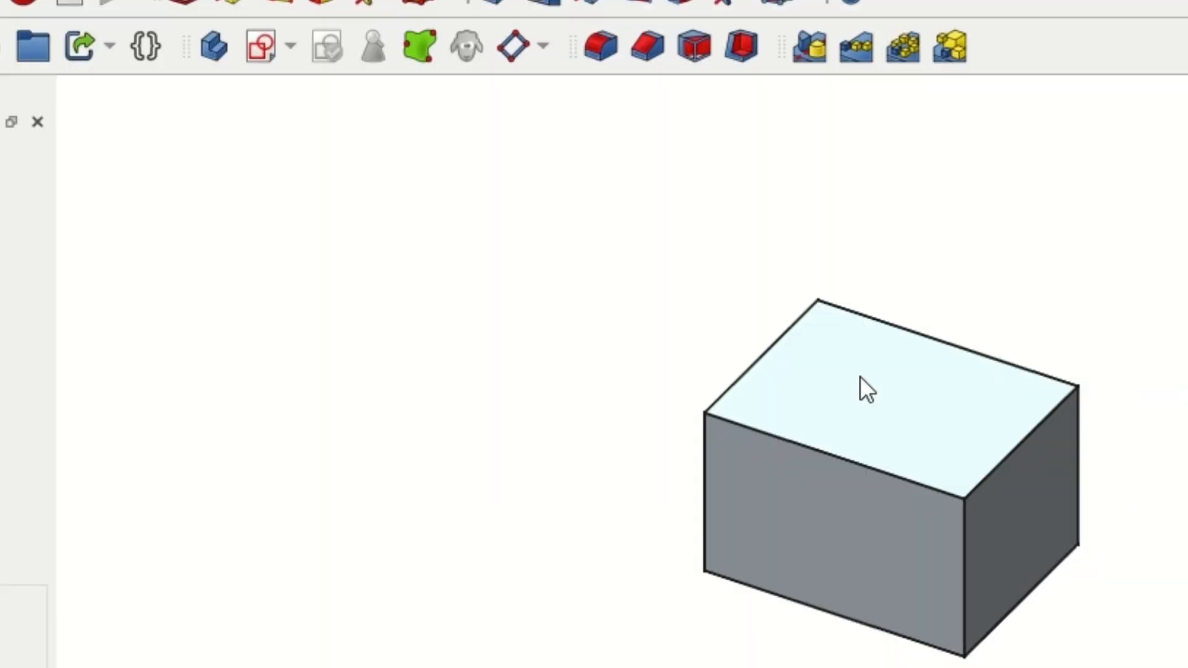
# Sketch a circle about 6 mm in diameter, centred on the origin, on the block's top face and close the sketch
pyautogui.click(743, 237)
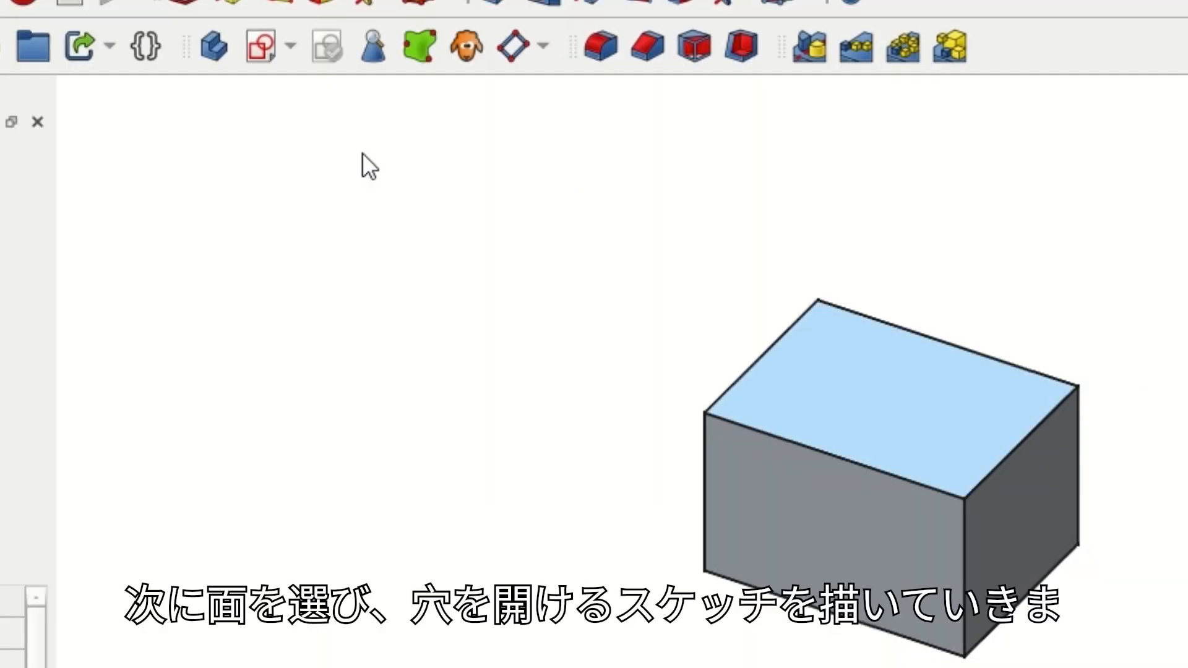
pyautogui.click(261, 46)
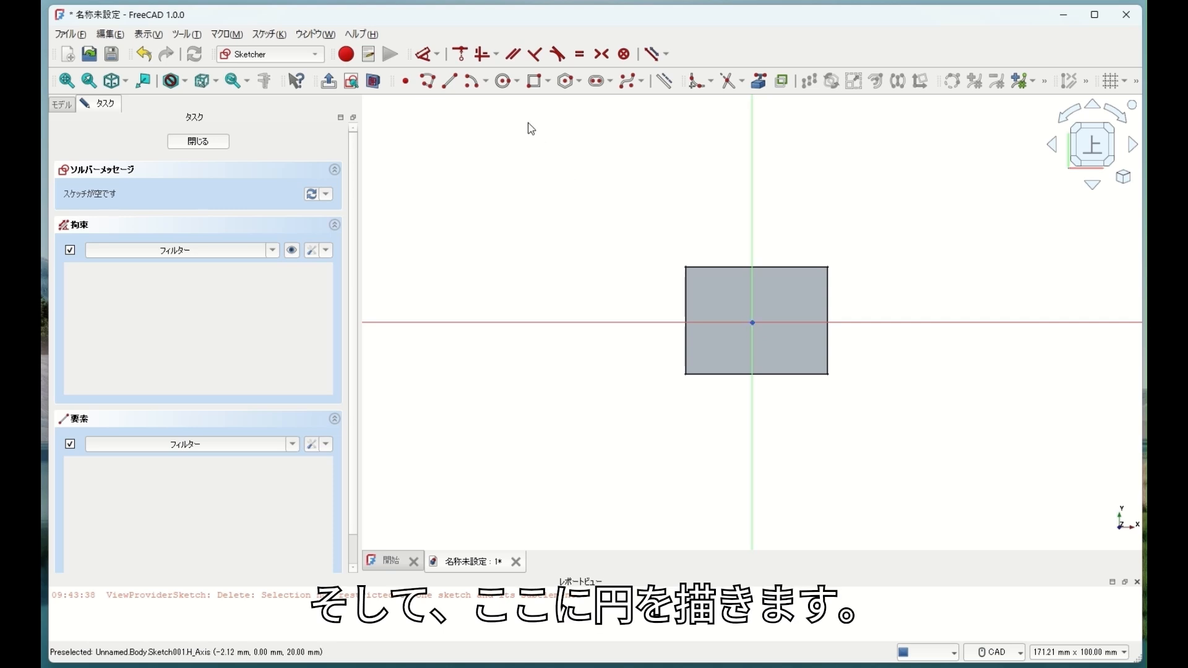
pyautogui.click(502, 81)
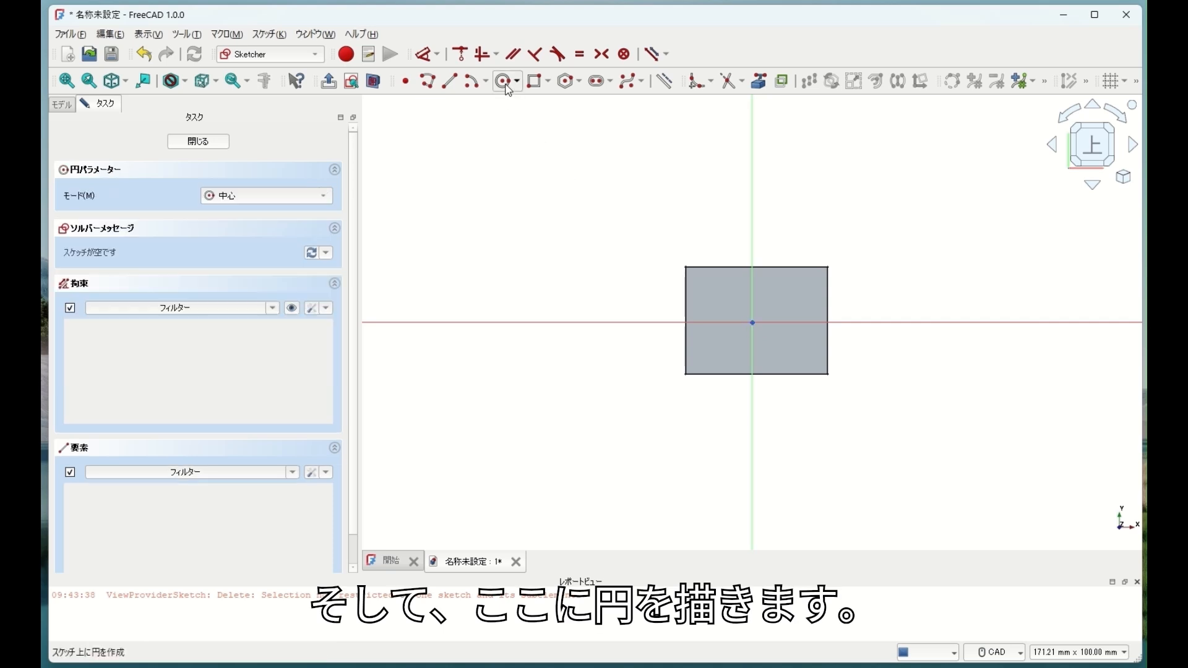
pyautogui.click(751, 323)
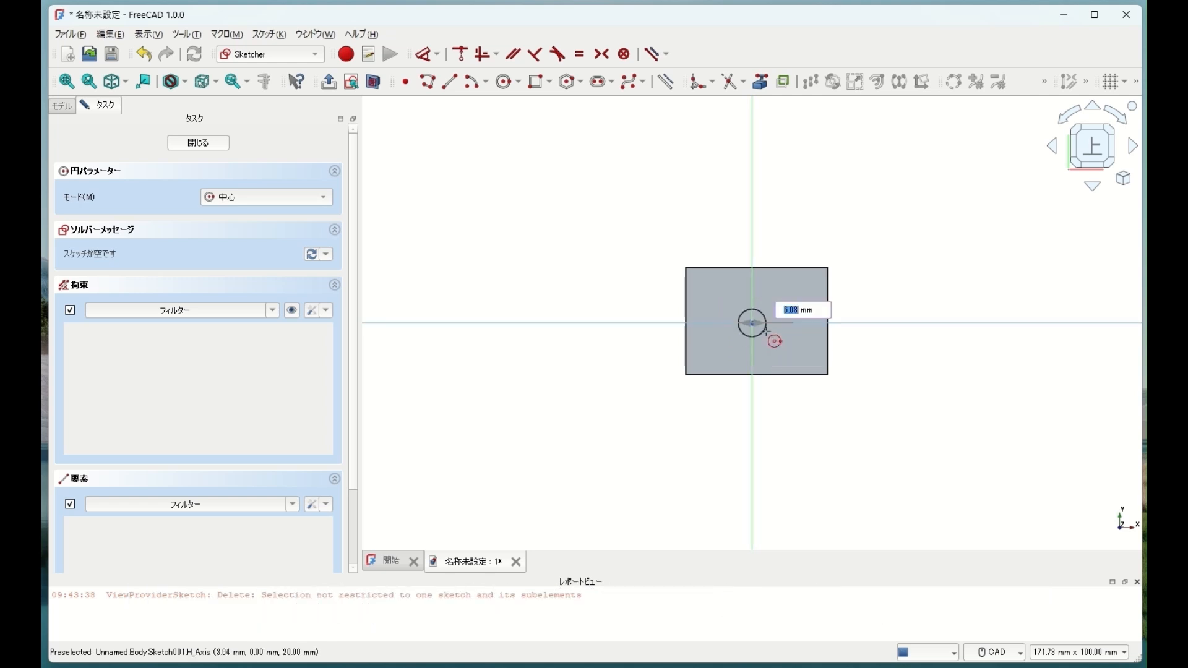
pyautogui.click(766, 330)
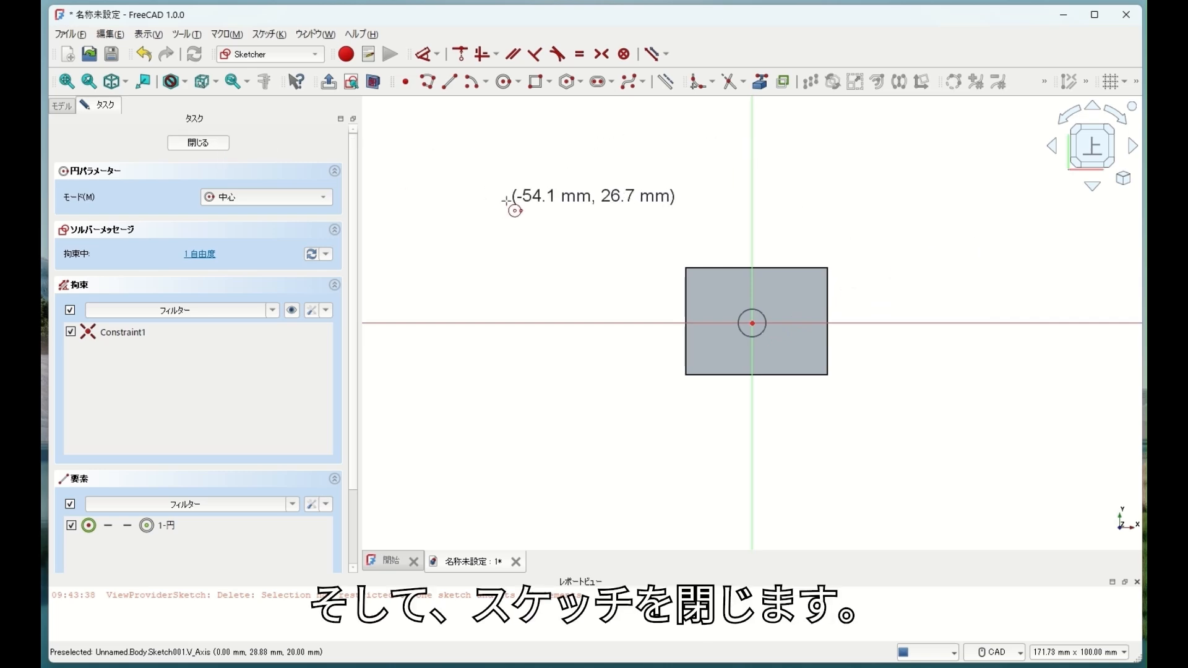
pyautogui.click(220, 145)
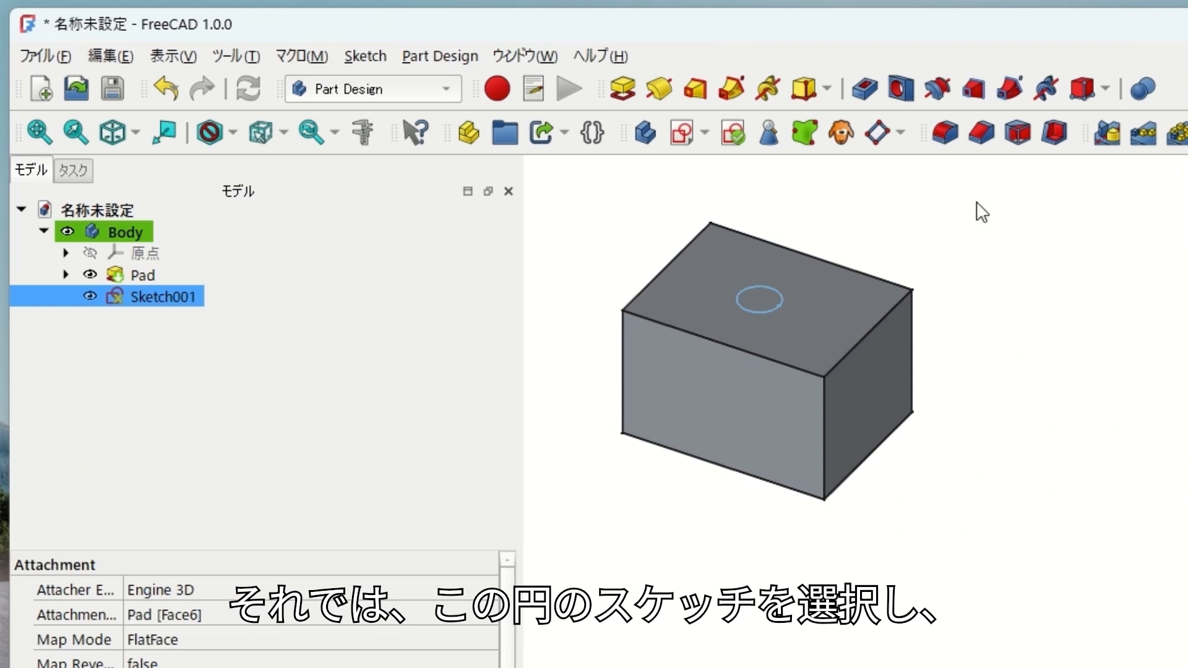
# Start a Hole, 6 mm in diameter and 25 mm deep, from the circle sketch and check it in top and isometric views
pyautogui.click(903, 91)
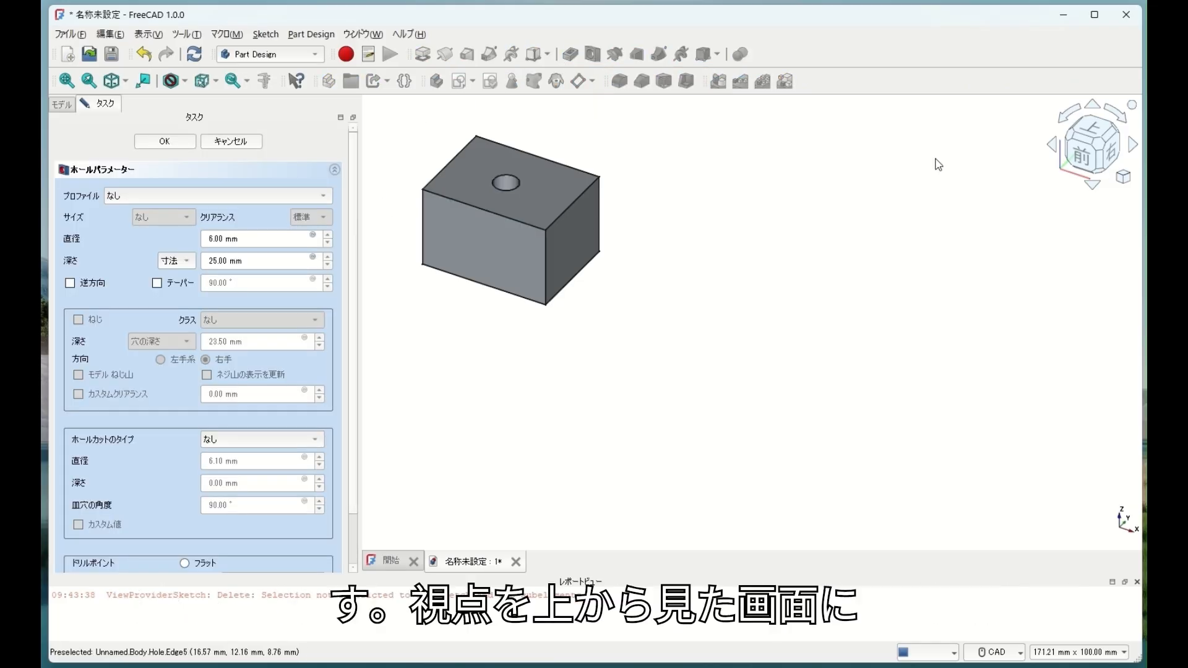
pyautogui.click(1092, 128)
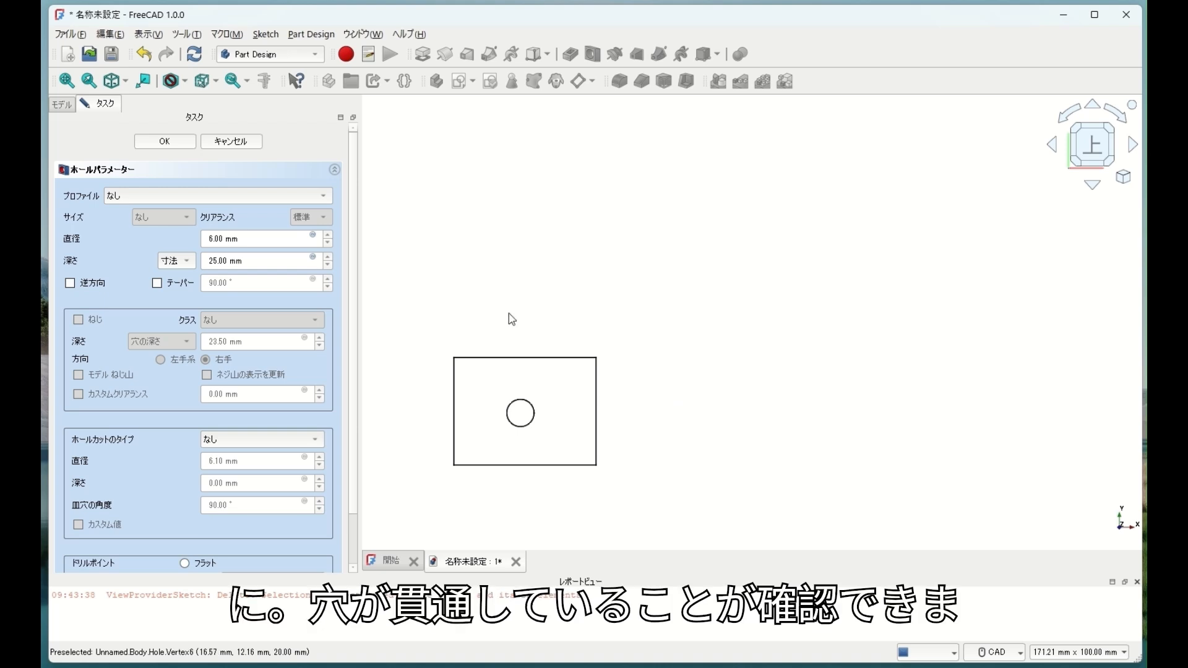
pyautogui.click(1123, 177)
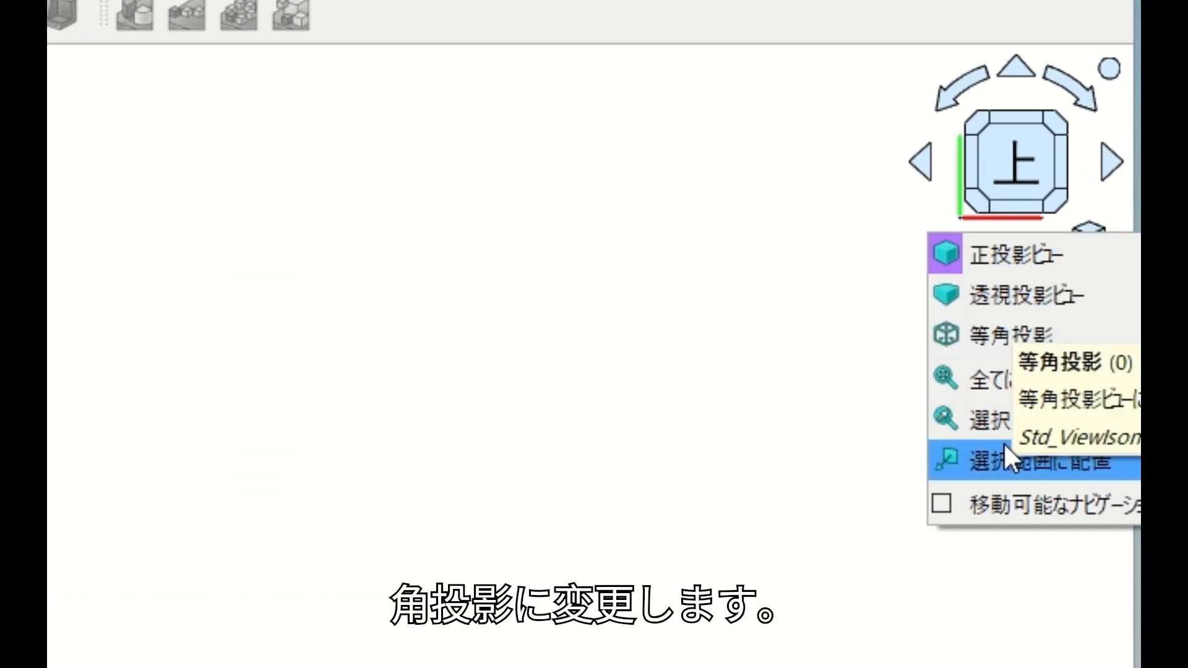
pyautogui.click(965, 339)
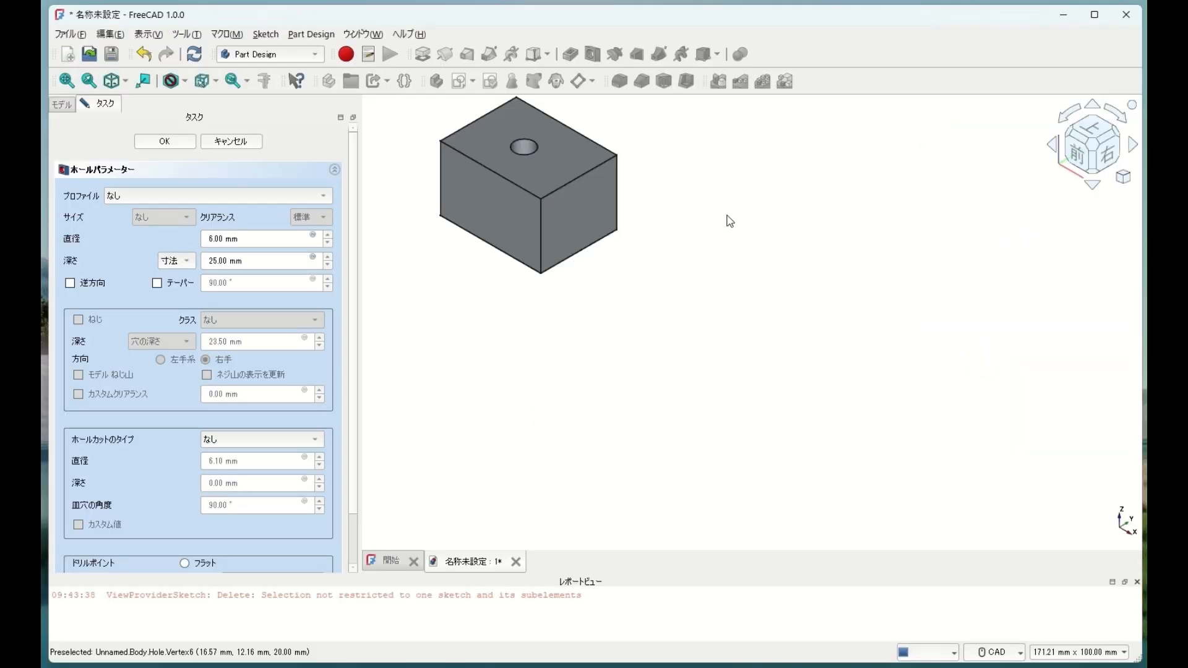
# Edit the pad's base sketch, moving the rectangle's lower edge up to about the X axis, and close the sketch
pyautogui.moveTo(161, 333); pyautogui.dragTo(42, 461, button='middle')
pyautogui.moveTo(678, 272); pyautogui.dragTo(694, 308, button='middle')
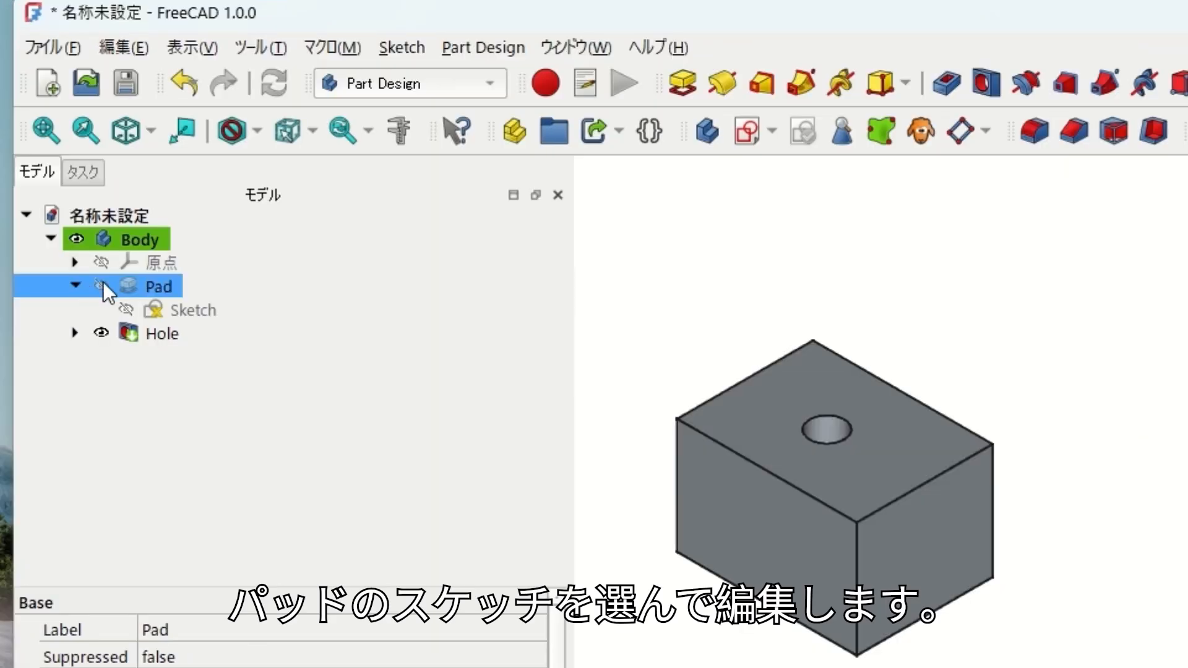
pyautogui.click(160, 180)
pyautogui.click(211, 310)
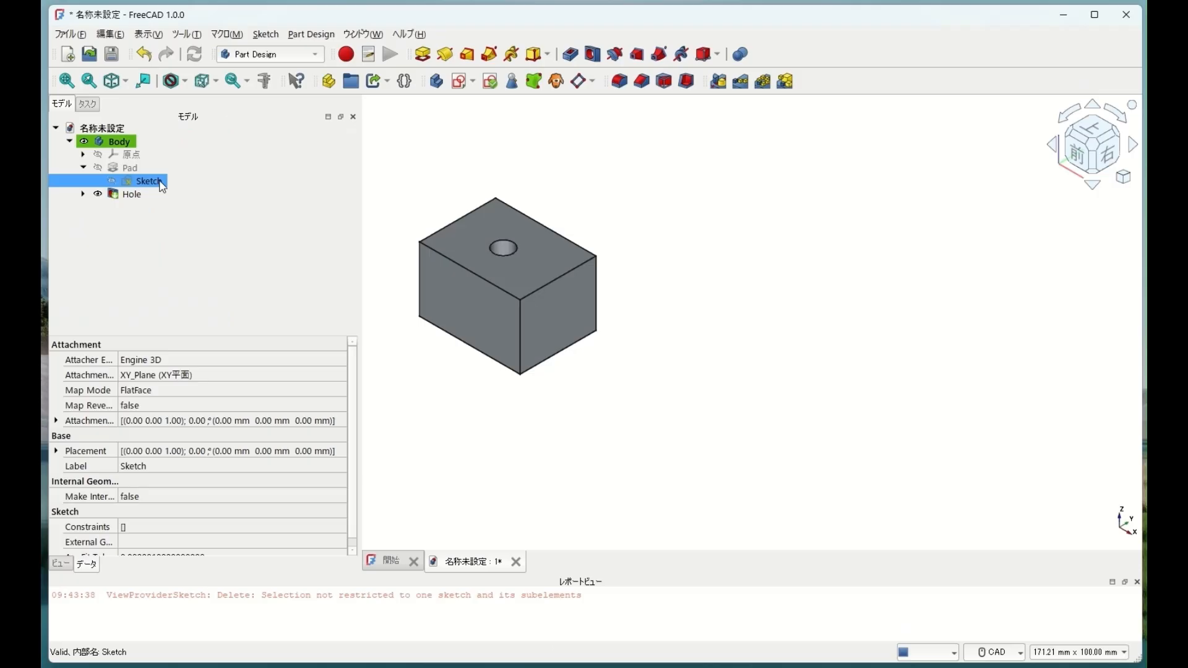
pyautogui.doubleClick(212, 309)
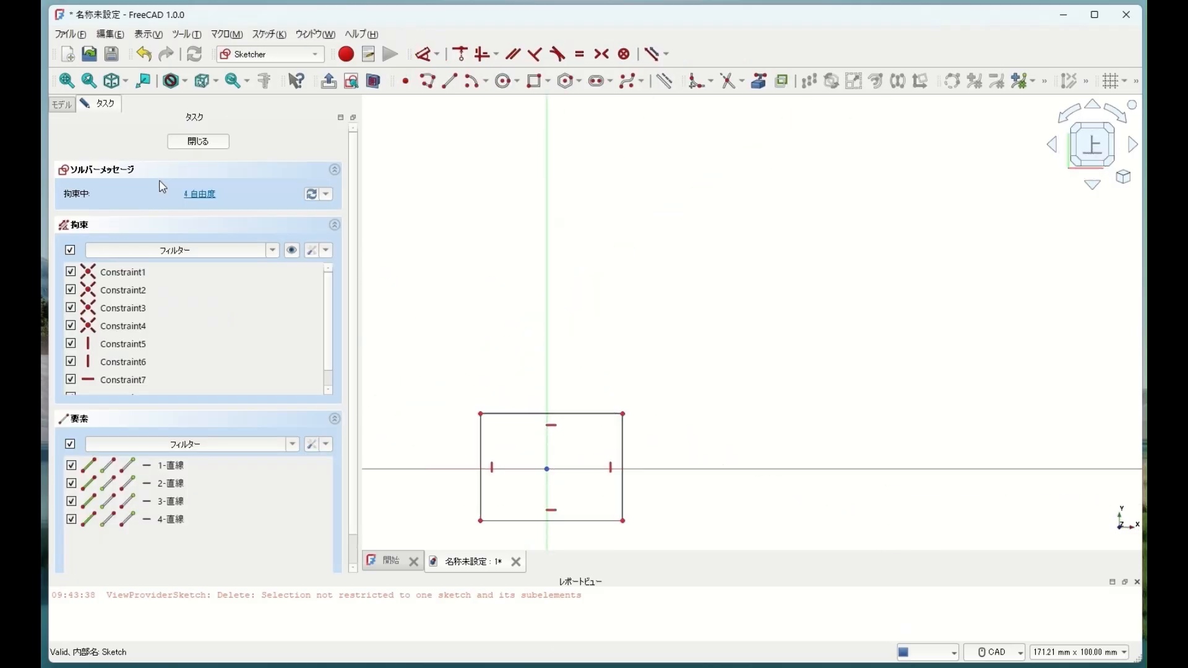
pyautogui.moveTo(742, 305)
pyautogui.mouseDown(button='middle')
pyautogui.moveTo(705, 254)
pyautogui.moveTo(703, 146)
pyautogui.mouseUp(button='middle')
pyautogui.scroll(1, 703, 146)
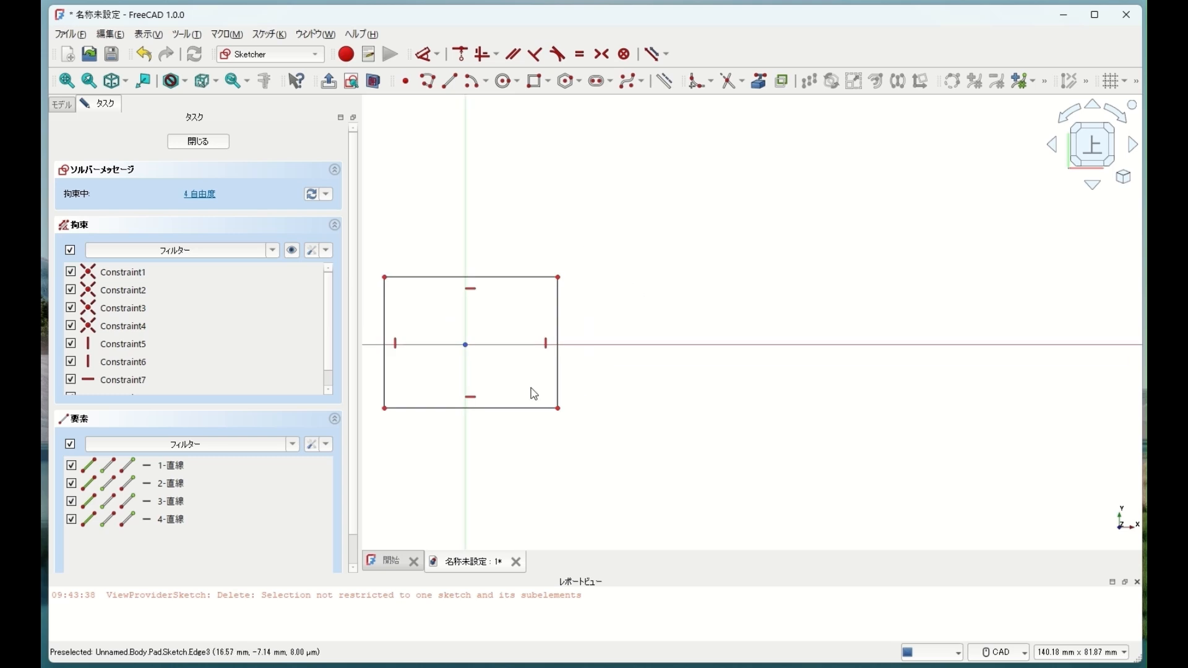
pyautogui.moveTo(523, 418); pyautogui.dragTo(516, 354)
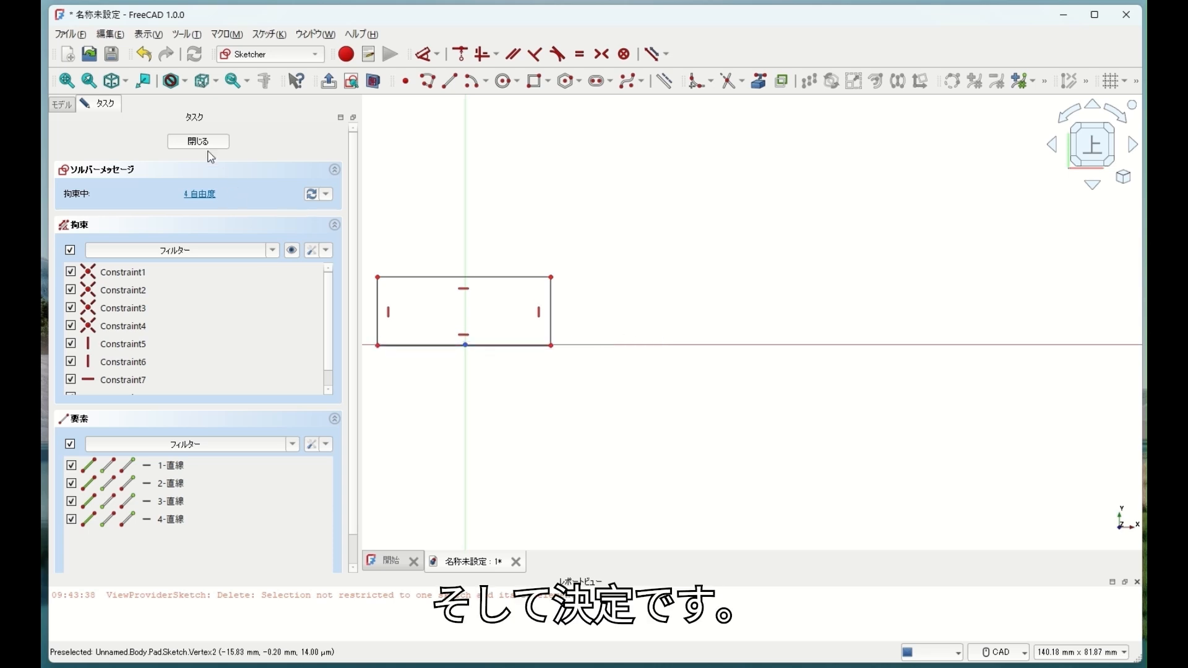
pyautogui.click(207, 144)
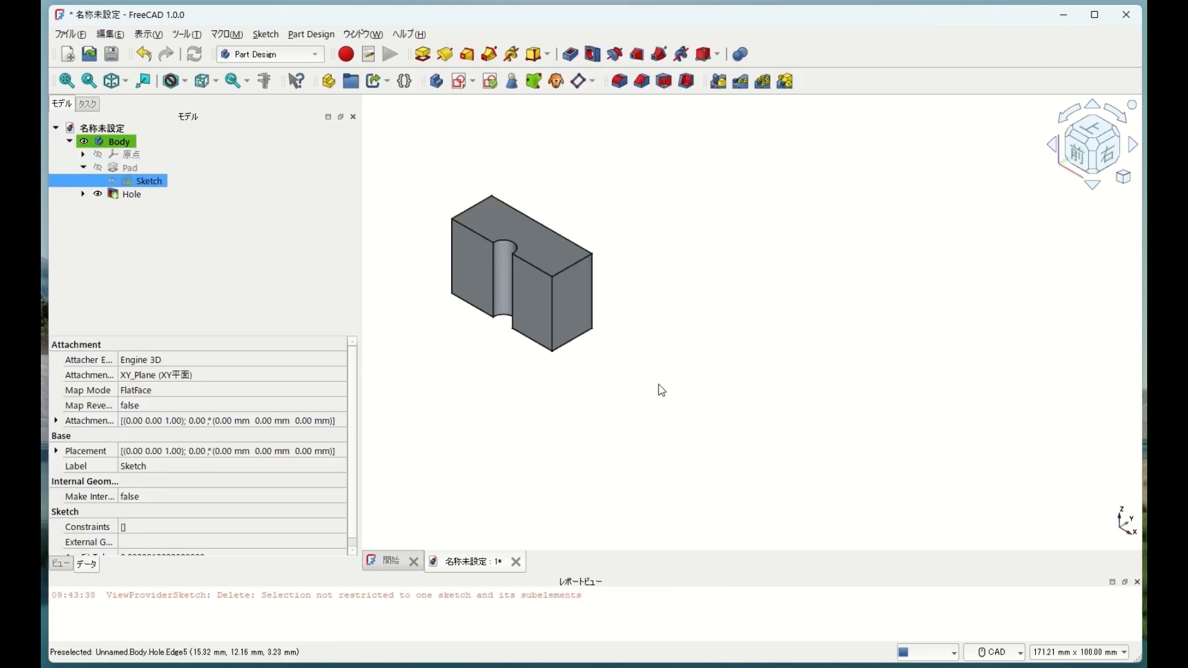
pyautogui.moveTo(652, 380); pyautogui.dragTo(607, 392, button='middle')
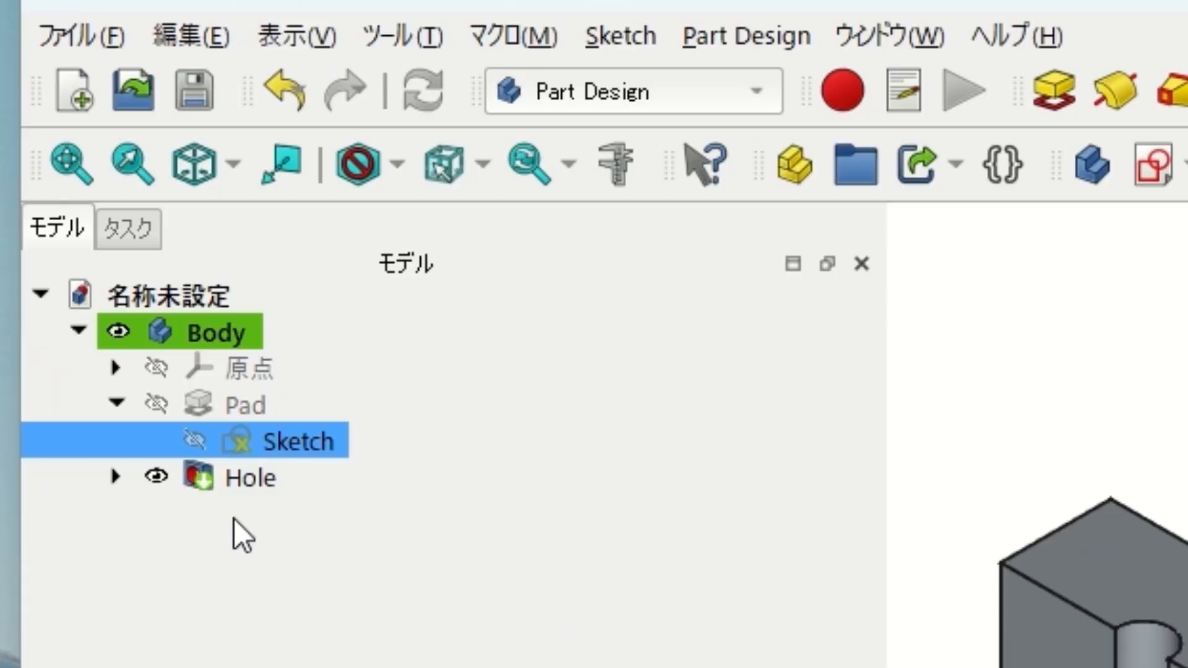
# Reopen the Hole feature's parameters and set the hole diameter to 7 mm
pyautogui.click(239, 485)
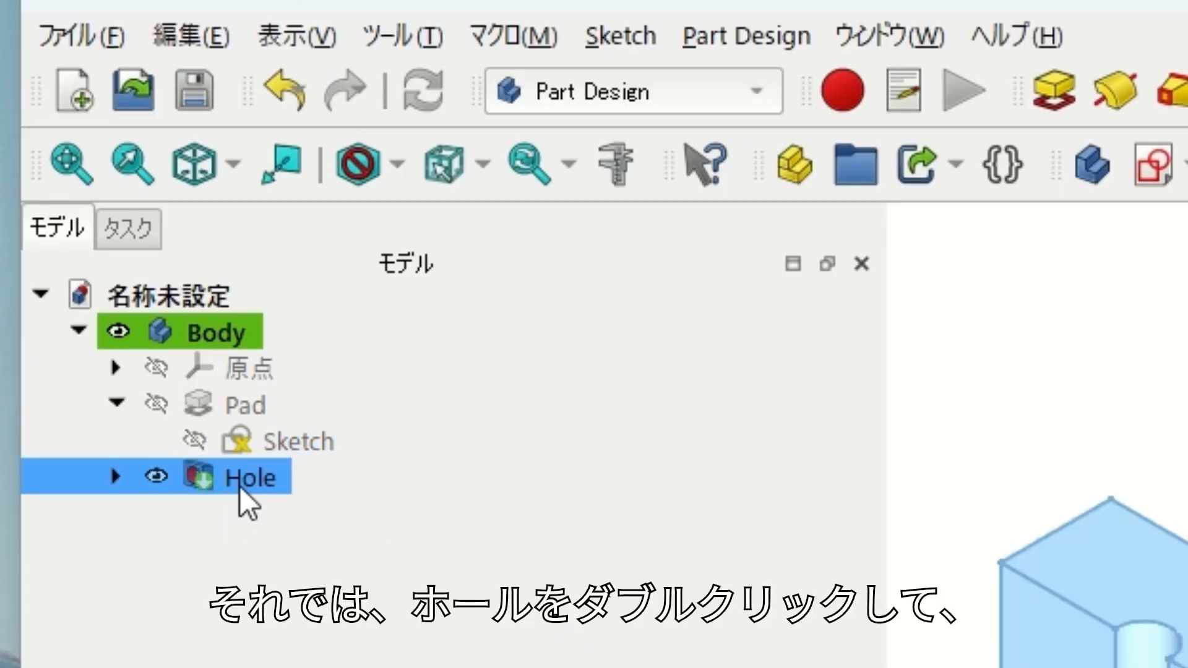
pyautogui.doubleClick(241, 481)
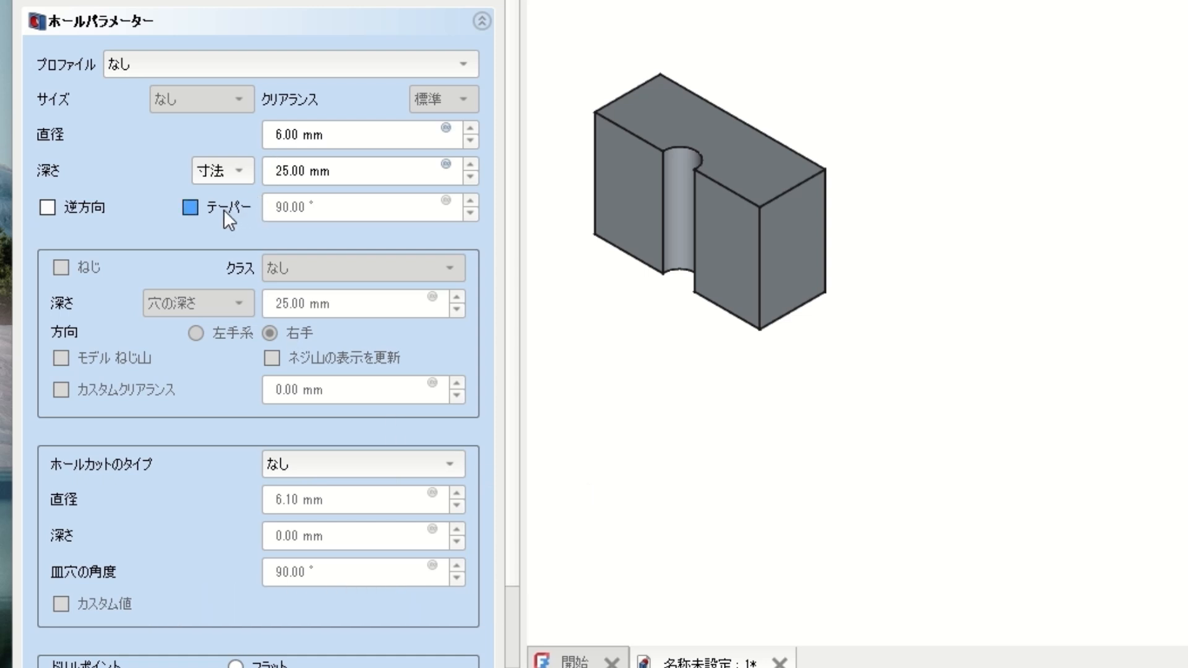
pyautogui.click(352, 132)
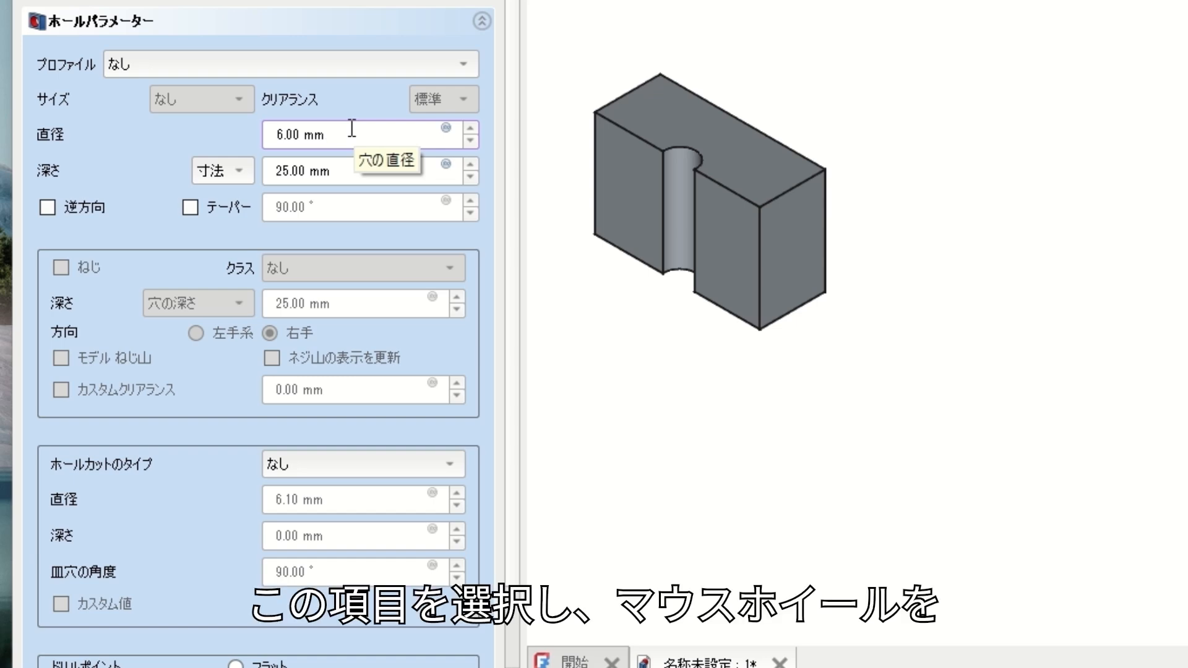
pyautogui.scroll(-2, 351, 128)
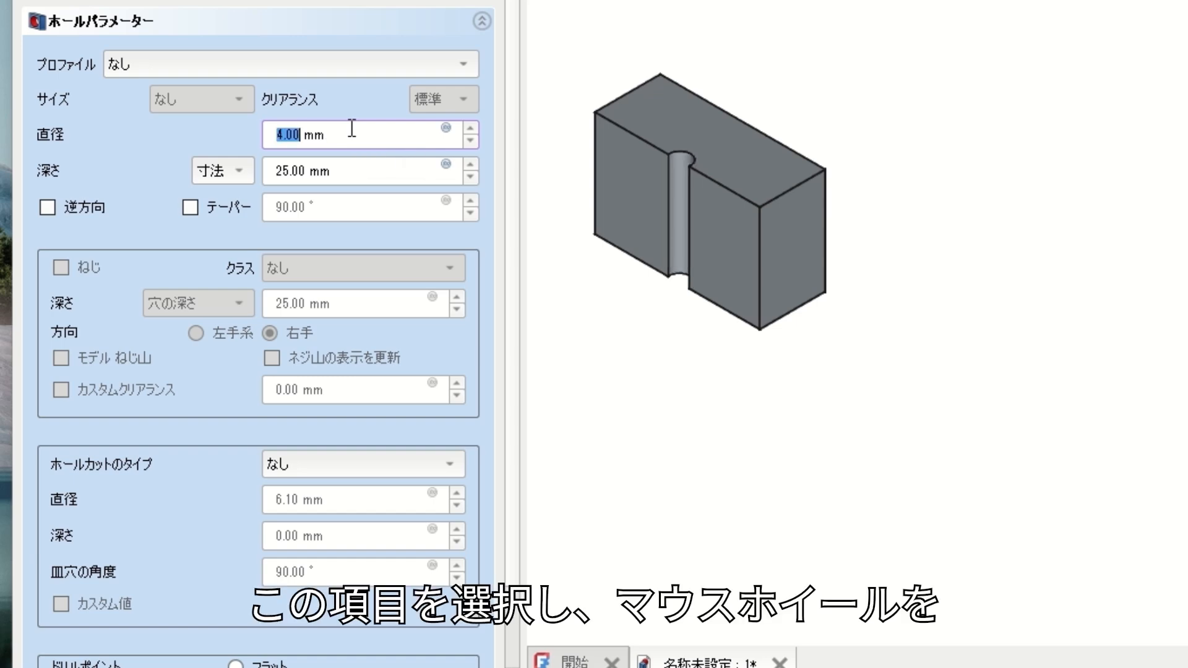
pyautogui.scroll(3, 351, 128)
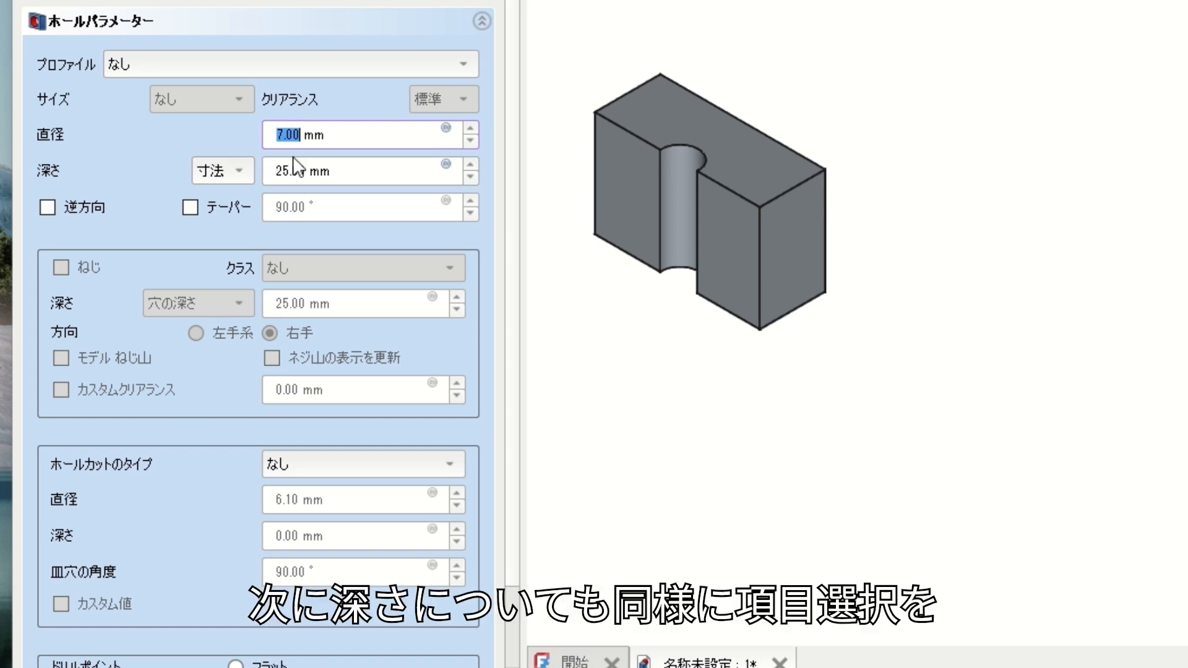
# Reduce the hole's depth to 13 mm so that its tip ends inside the block
pyautogui.click(351, 174)
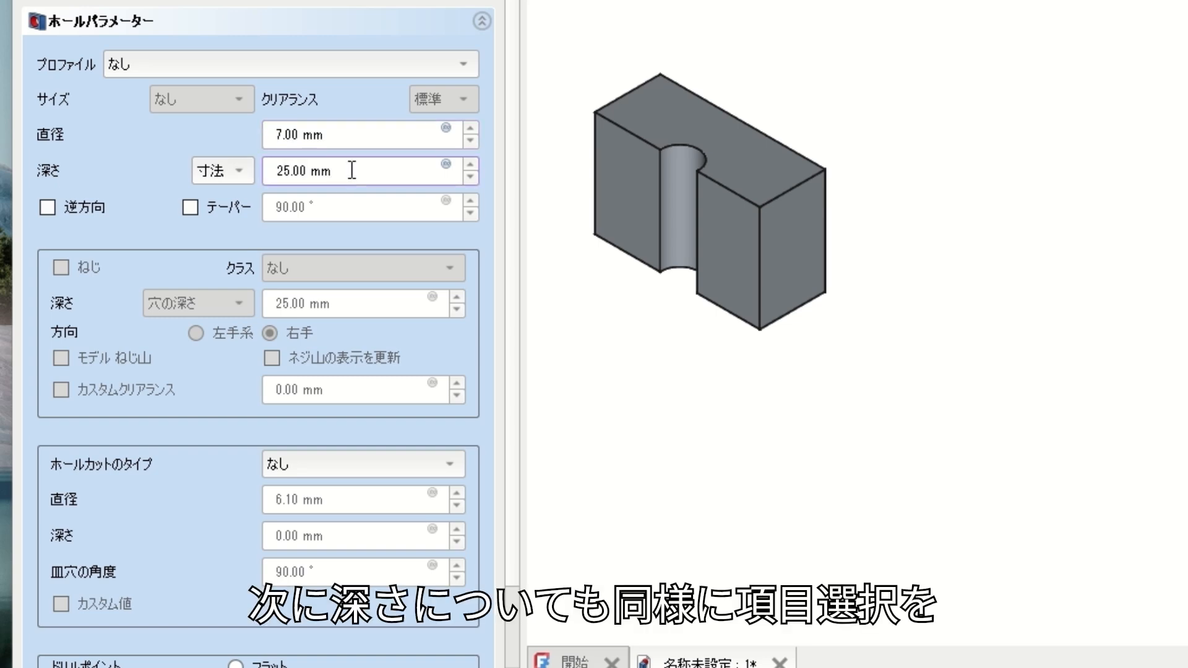
pyautogui.scroll(-1, 352, 169)
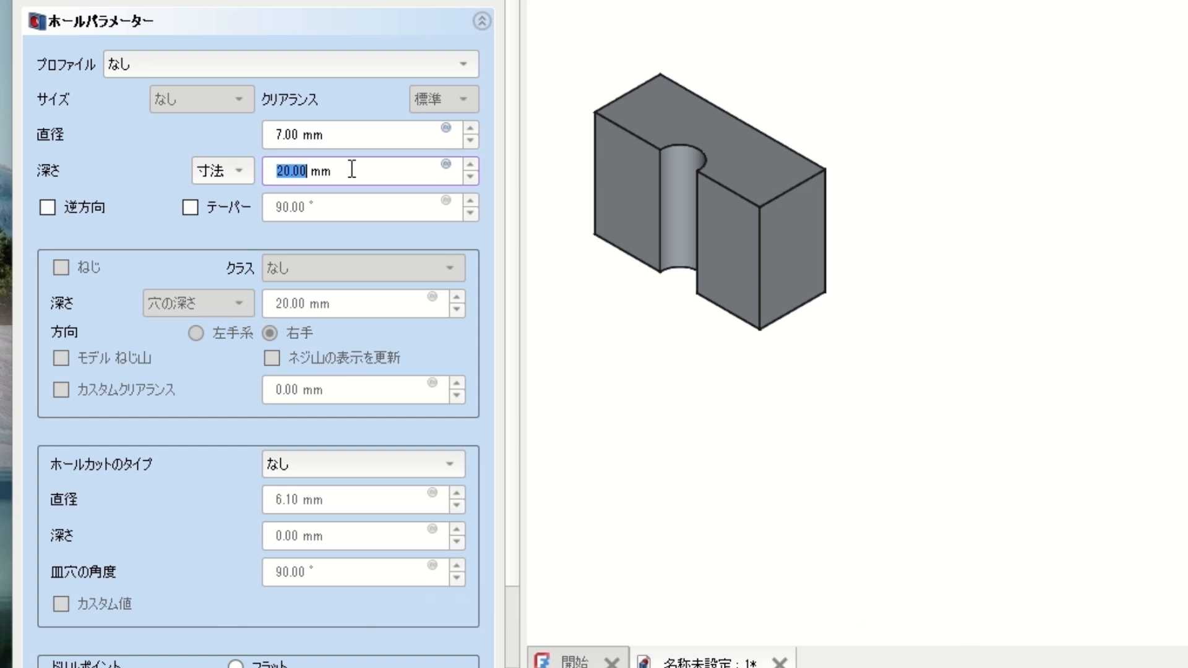
pyautogui.scroll(-8, 351, 170)
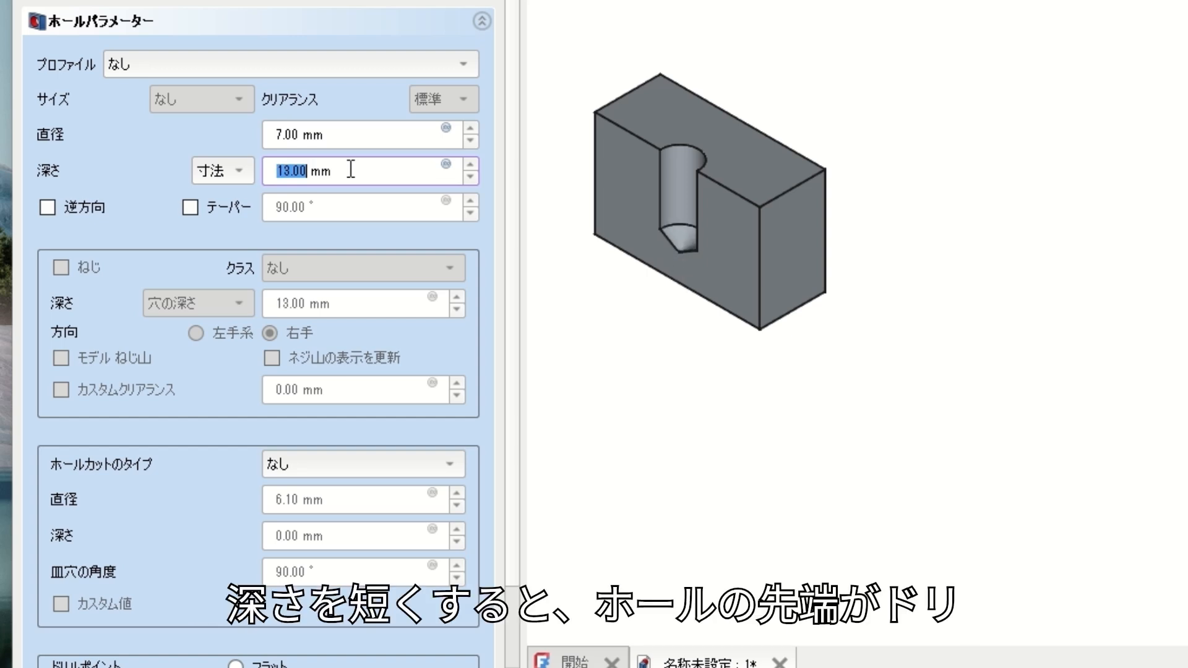
pyautogui.scroll(-2, 351, 169)
pyautogui.scroll(2, 350, 169)
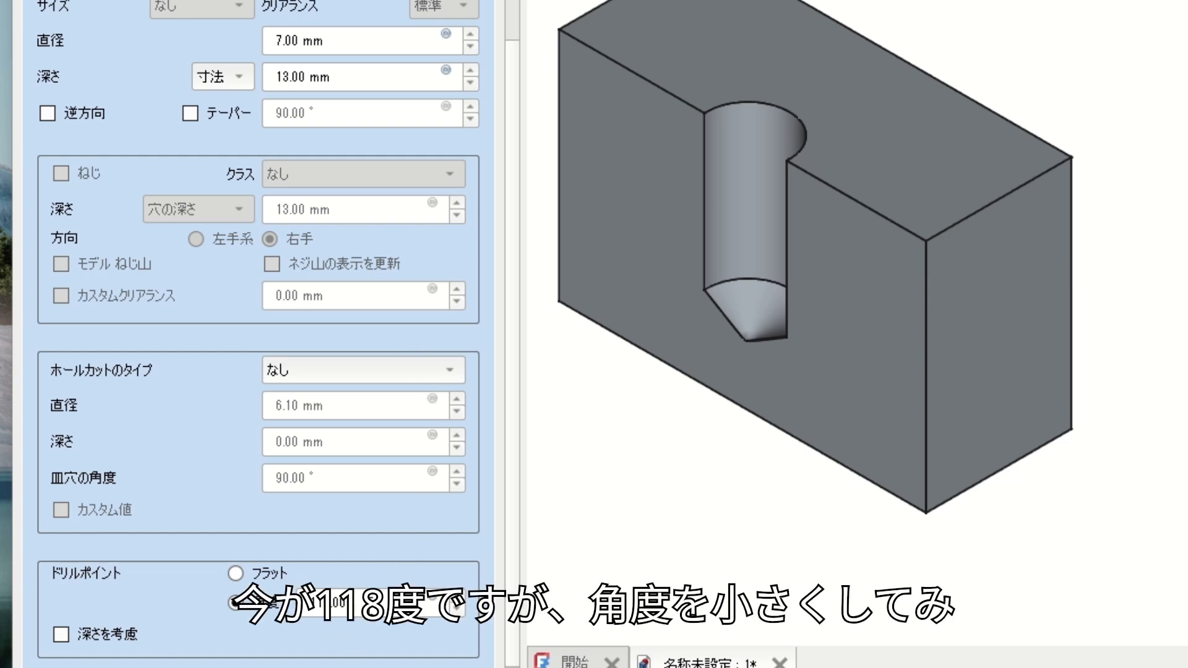
# Set the hole's drill point angle to 98°
pyautogui.scroll(-4, 408, 603)
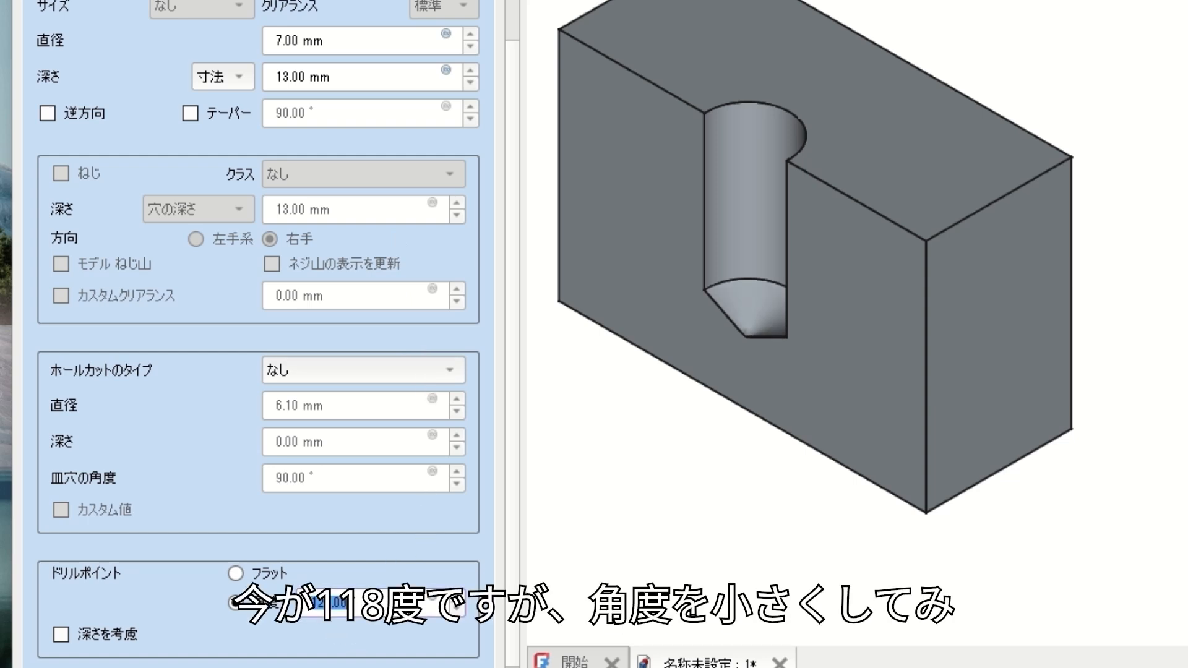
pyautogui.scroll(-4, 408, 605)
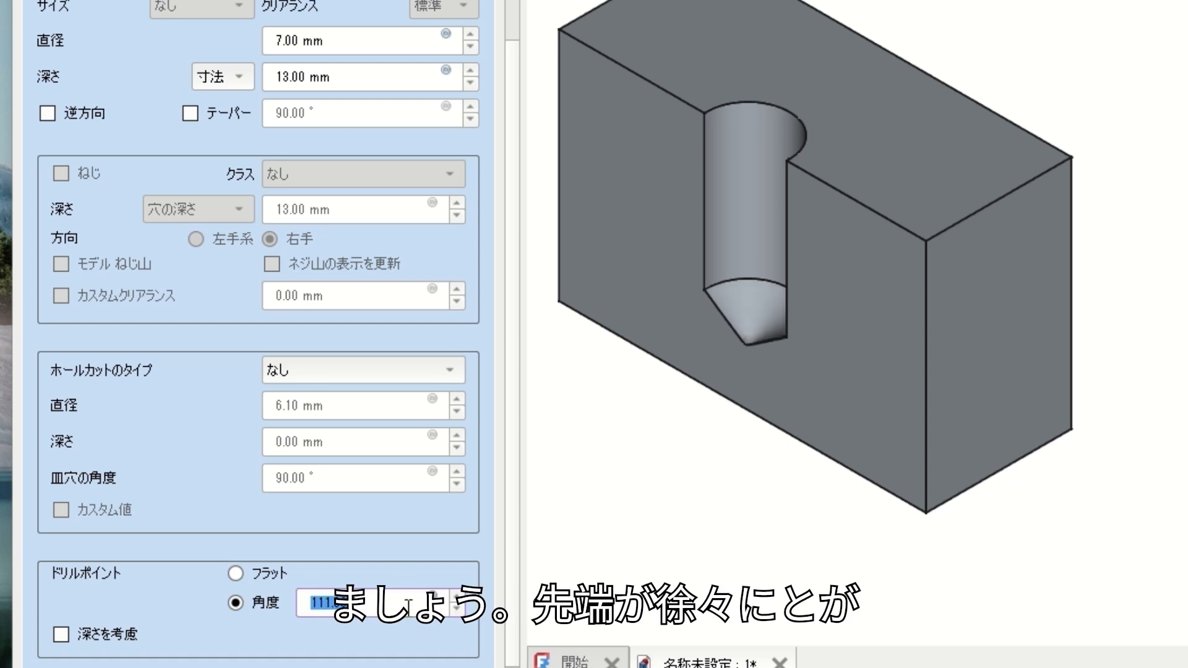
pyautogui.scroll(-1, 408, 604)
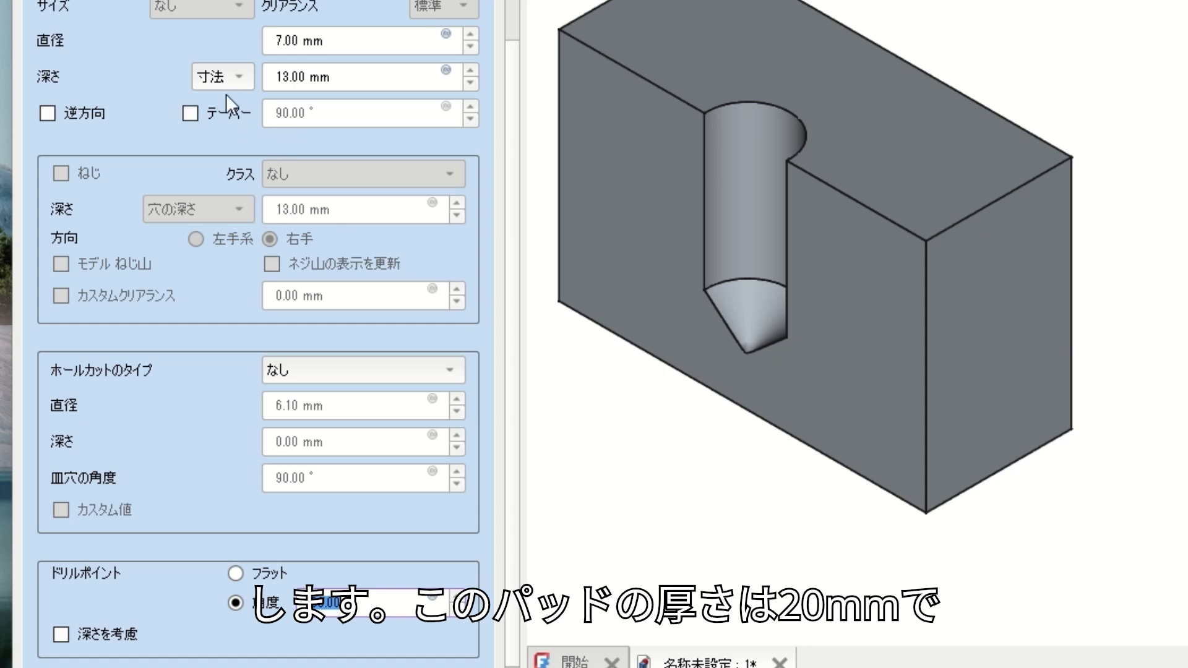
# Increase the hole's depth to 17 mm so that the drill tip touches the block's bottom face
pyautogui.click(377, 75)
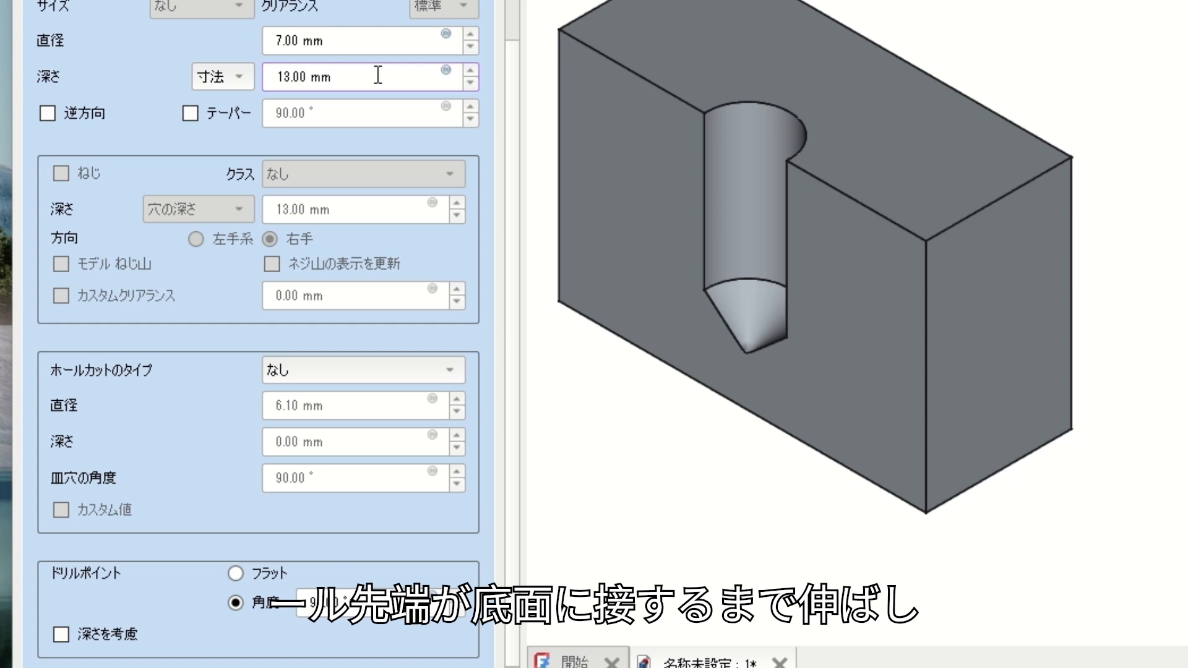
pyautogui.scroll(-1, 378, 75)
pyautogui.scroll(4, 377, 75)
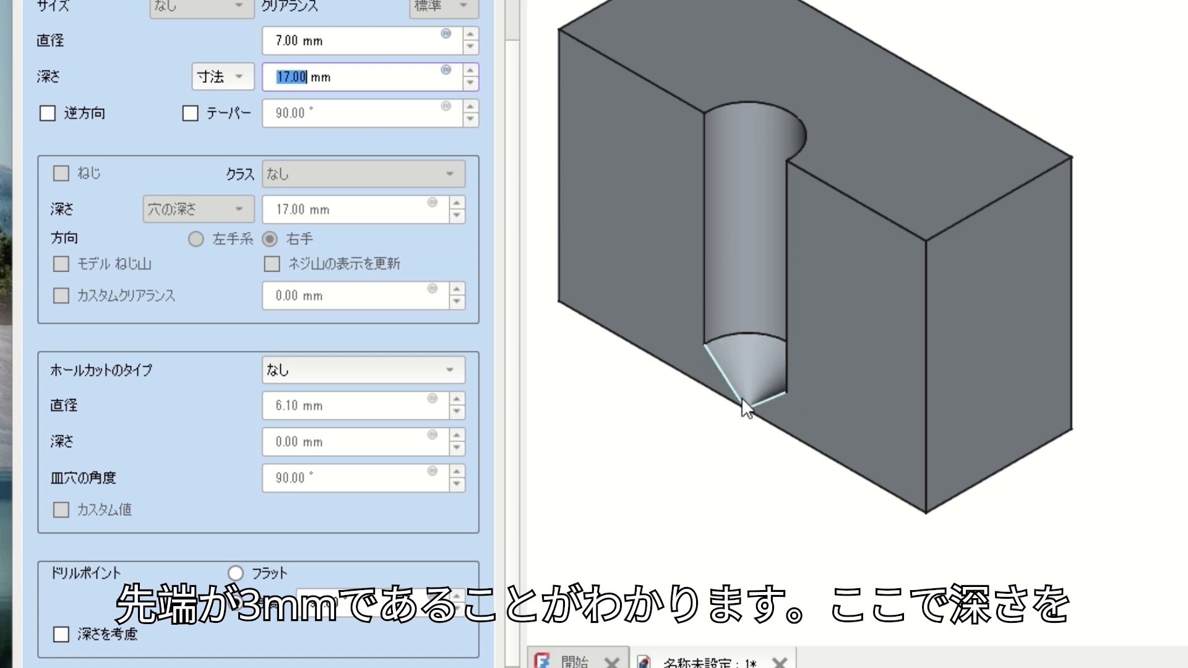
# Include the drill point in the hole's depth and set the depth to 20 mm
pyautogui.click(100, 637)
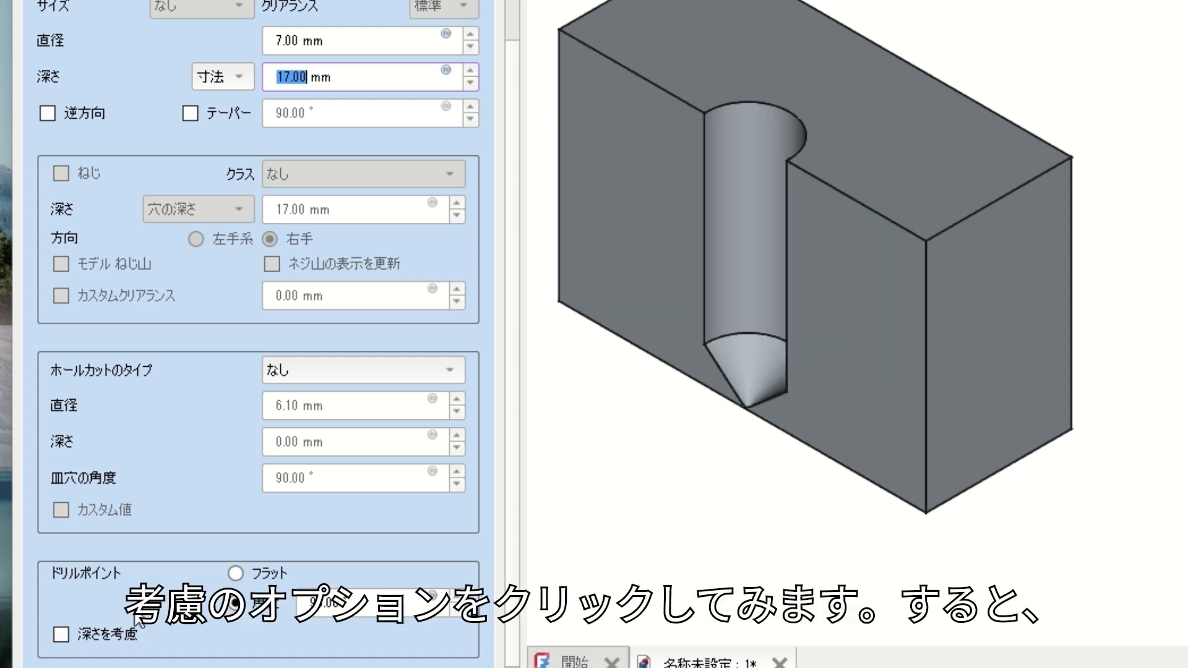
pyautogui.click(61, 634)
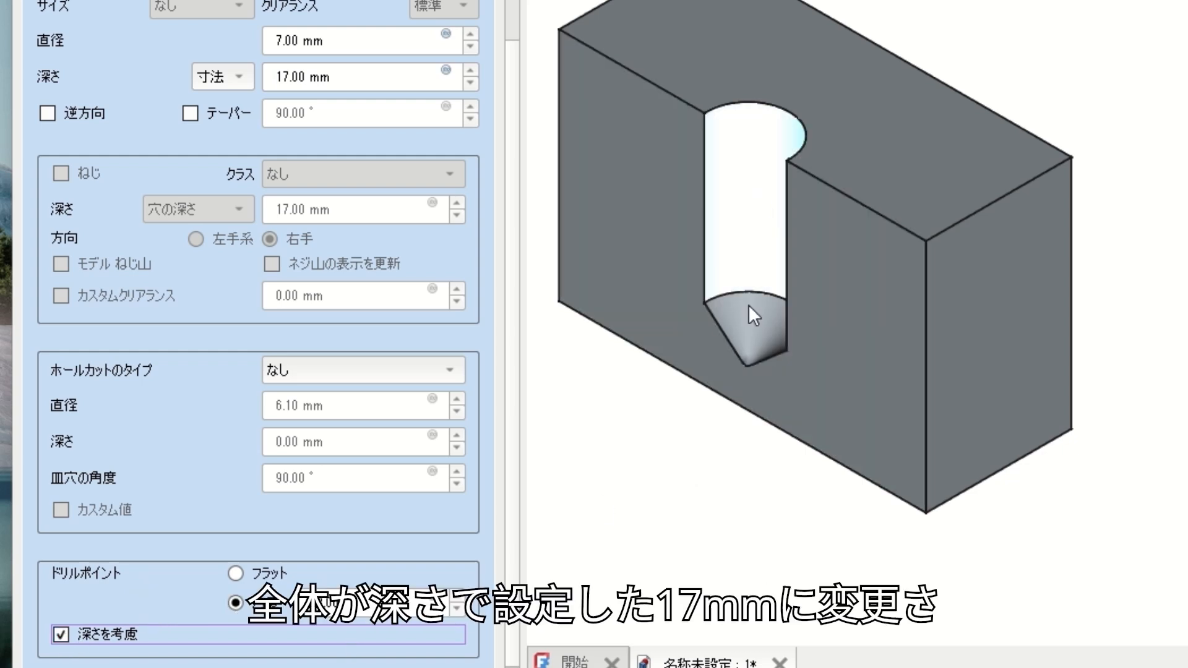
pyautogui.click(398, 75)
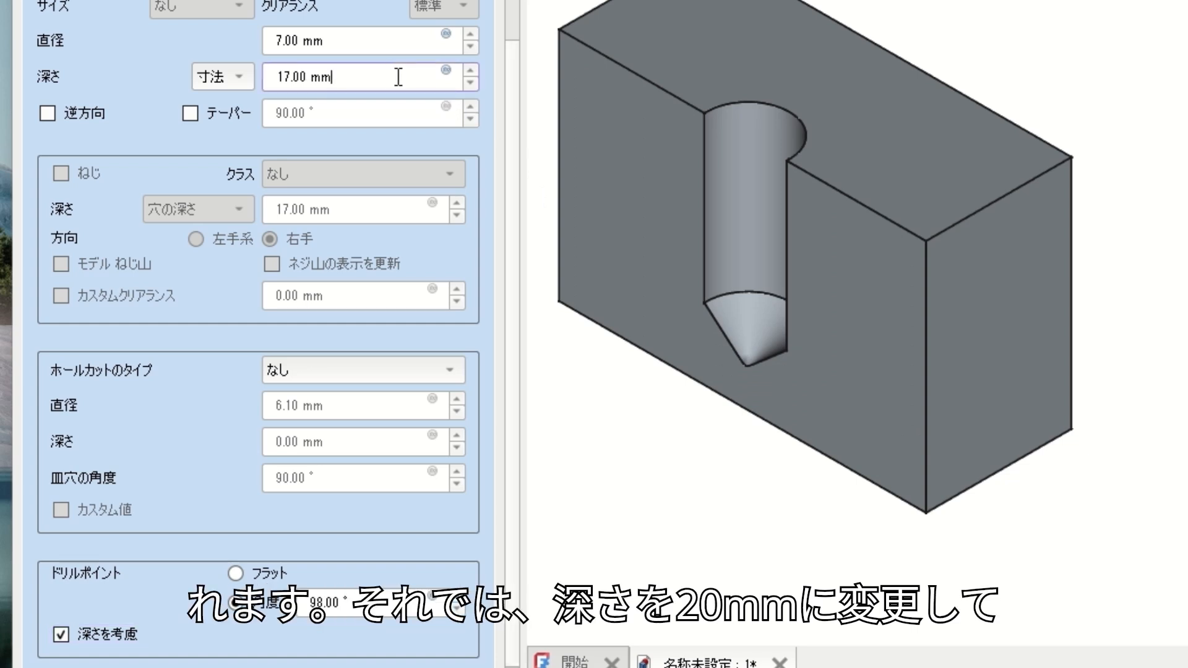
pyautogui.scroll(1, 400, 78)
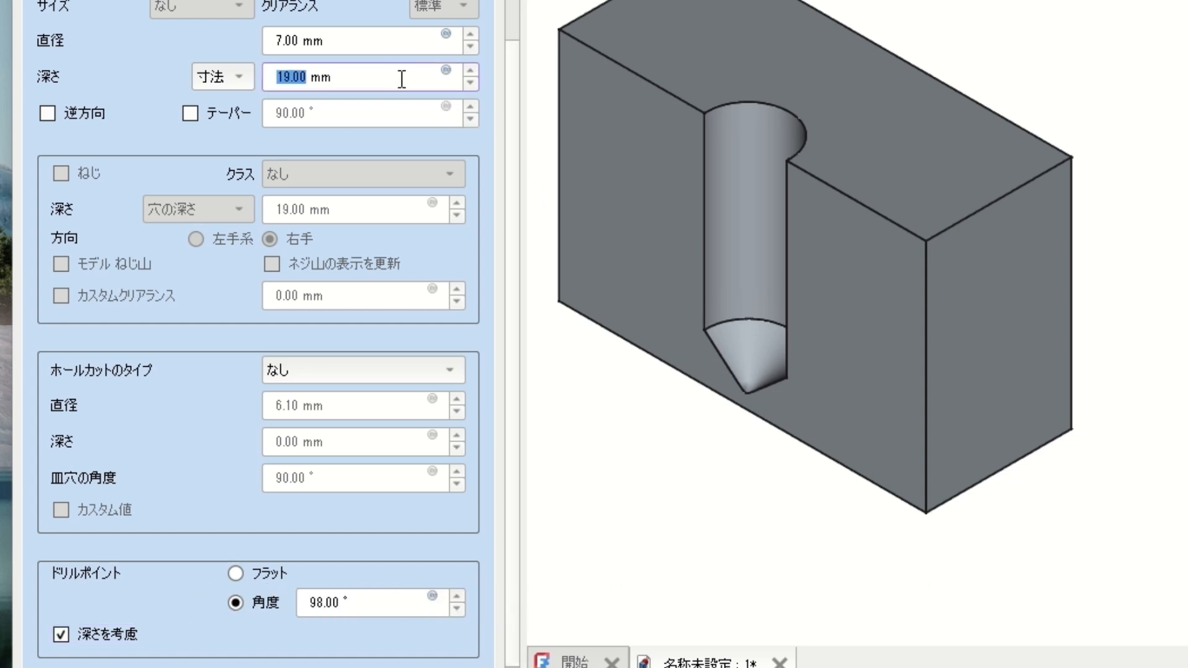
pyautogui.scroll(3, 402, 79)
pyautogui.scroll(-1, 403, 87)
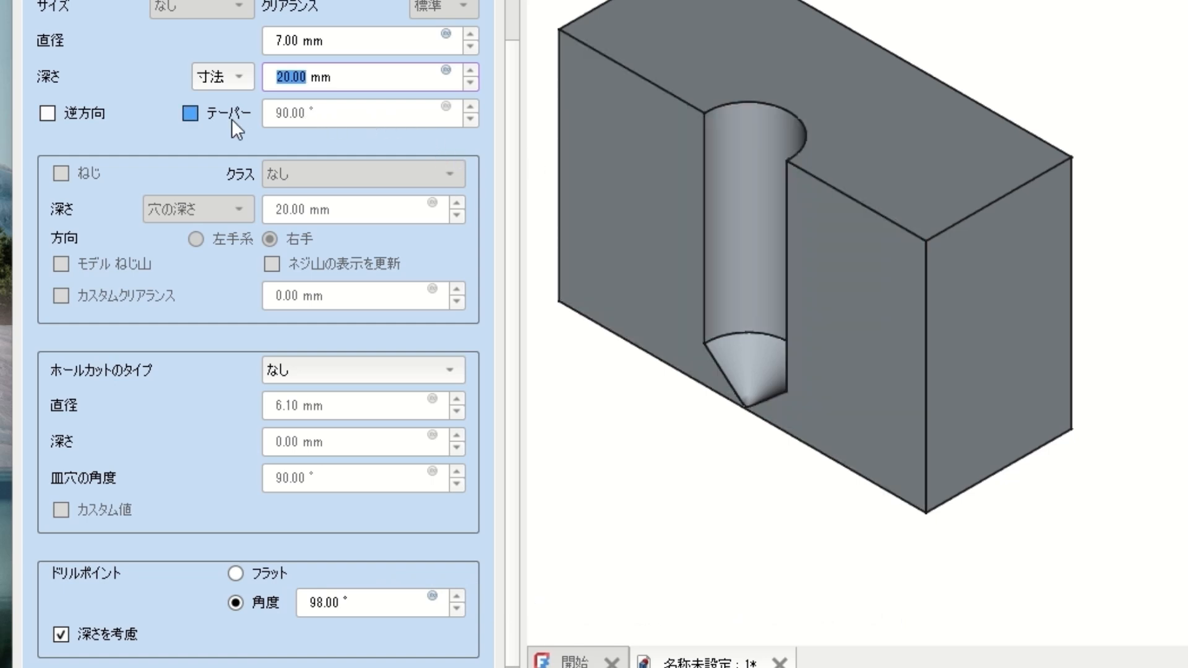
# Try hole taper angles of 86° and 96°, and switch the taper off again
pyautogui.click(190, 113)
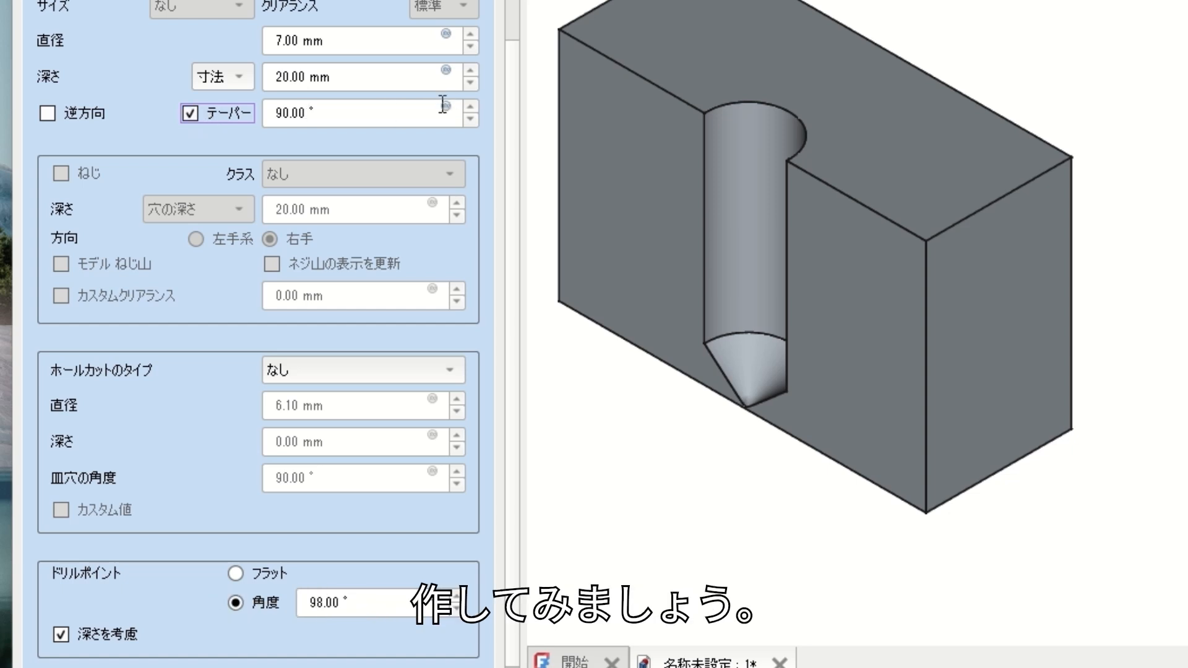
pyautogui.click(386, 110)
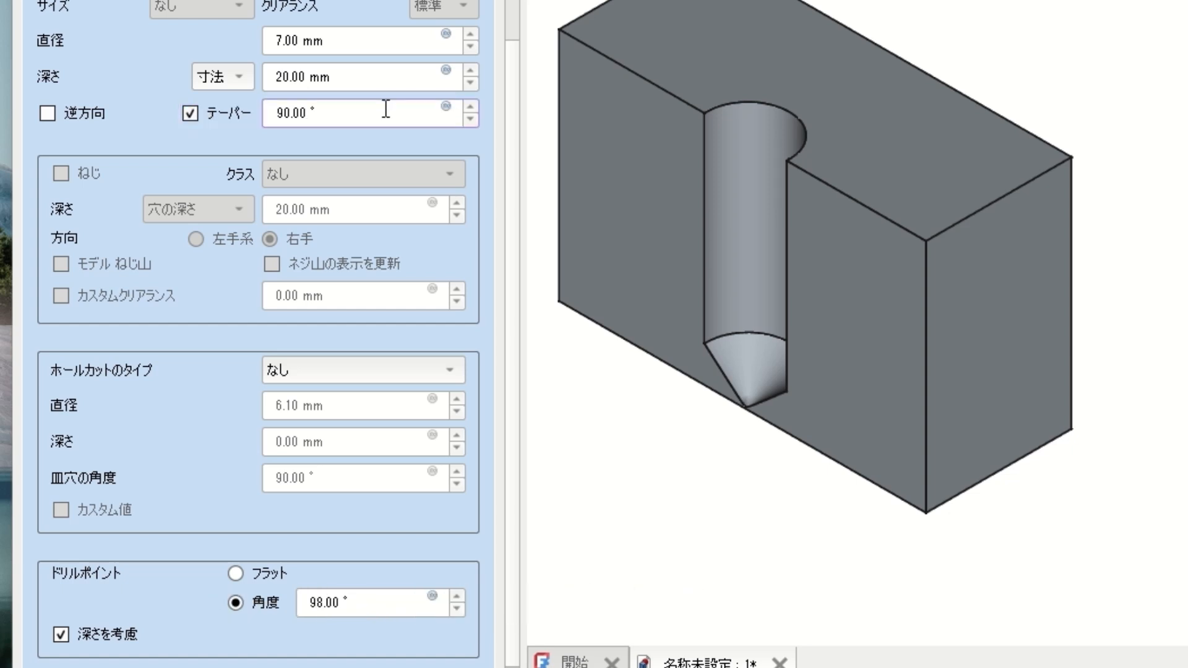
pyautogui.scroll(-4, 385, 110)
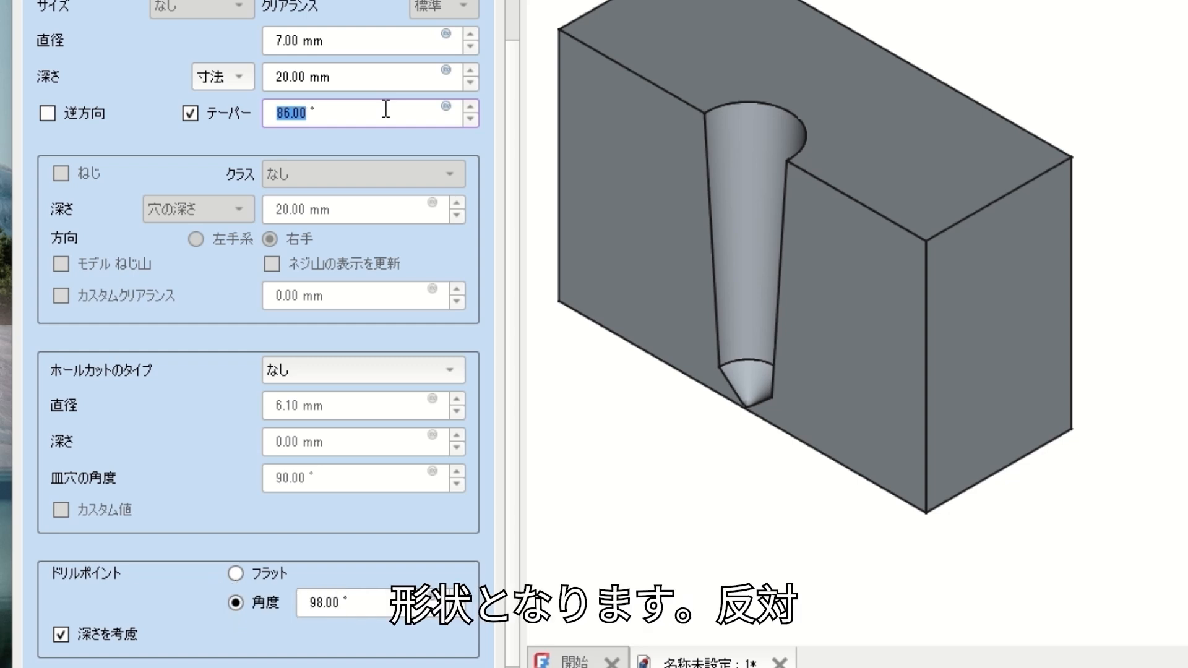
pyautogui.scroll(4, 385, 109)
pyautogui.scroll(6, 385, 110)
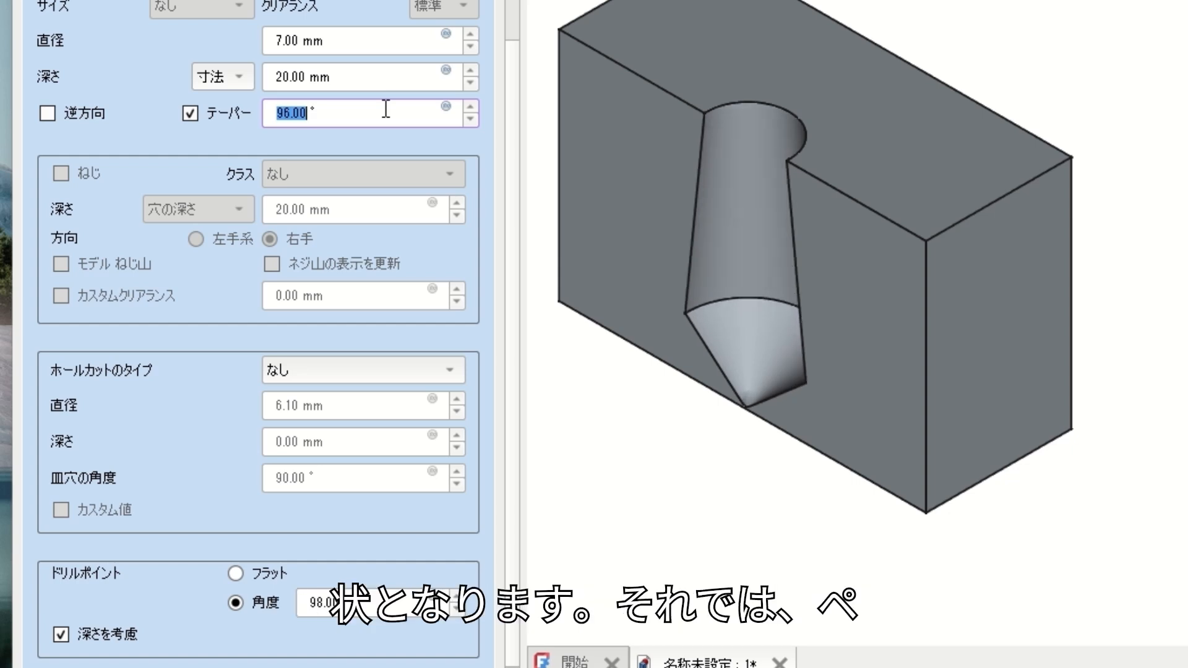
pyautogui.click(190, 113)
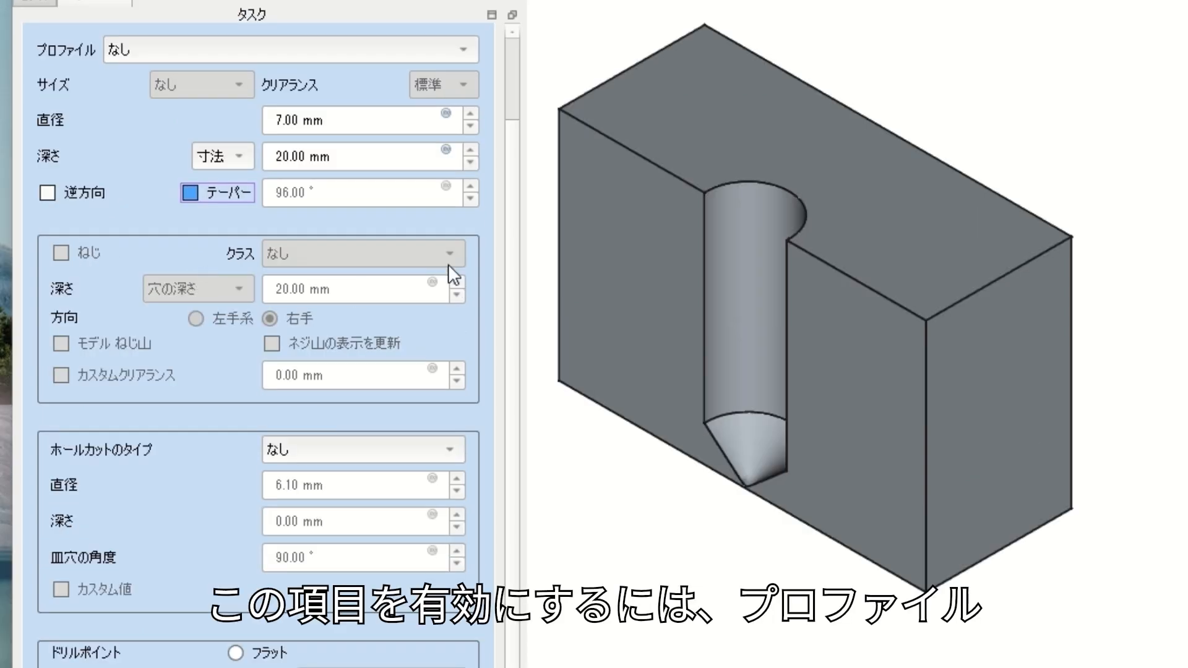
# Assign the ISO metric regular profile to the hole and make it threaded
pyautogui.click(384, 41)
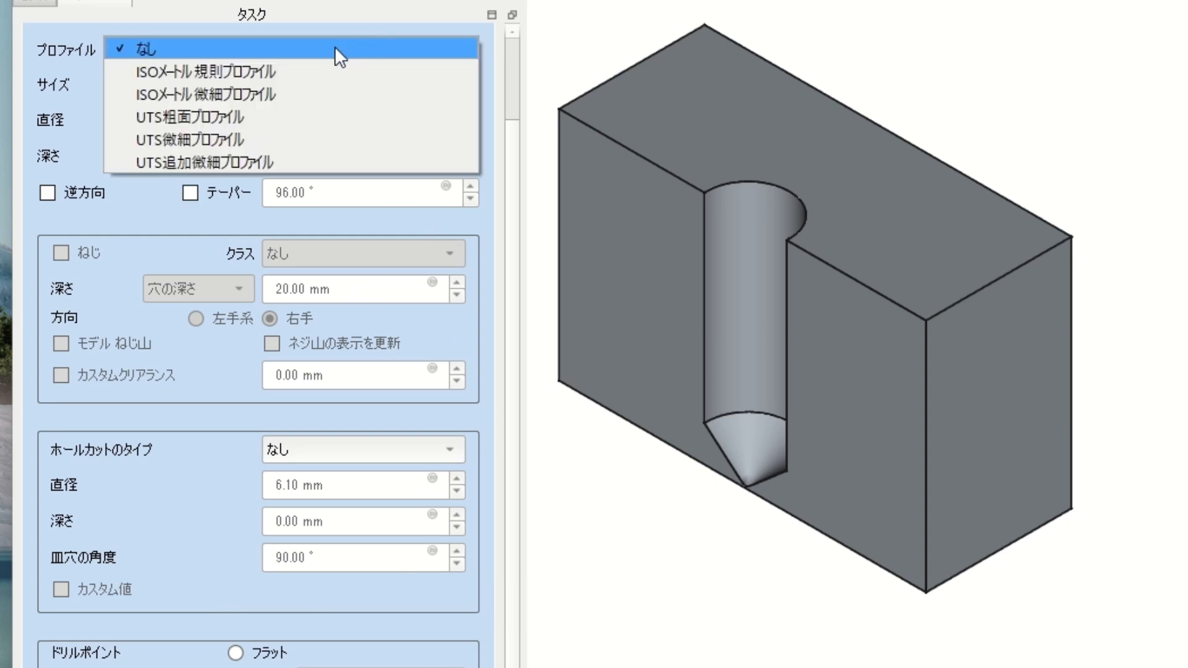
pyautogui.click(276, 72)
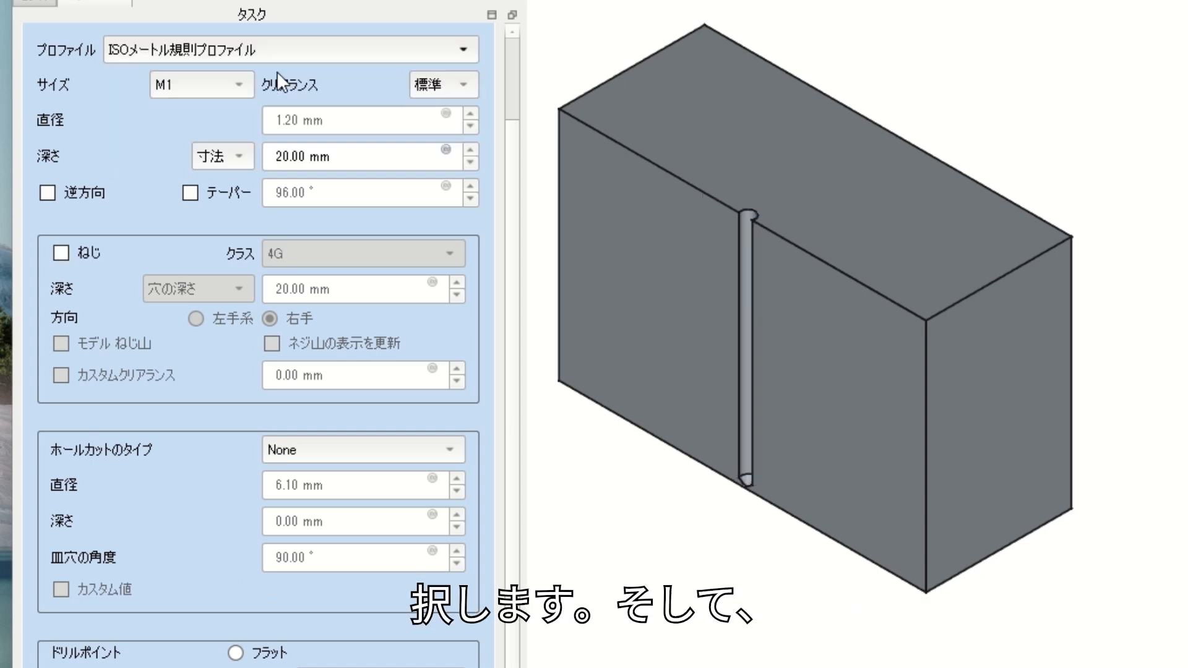
pyautogui.click(60, 253)
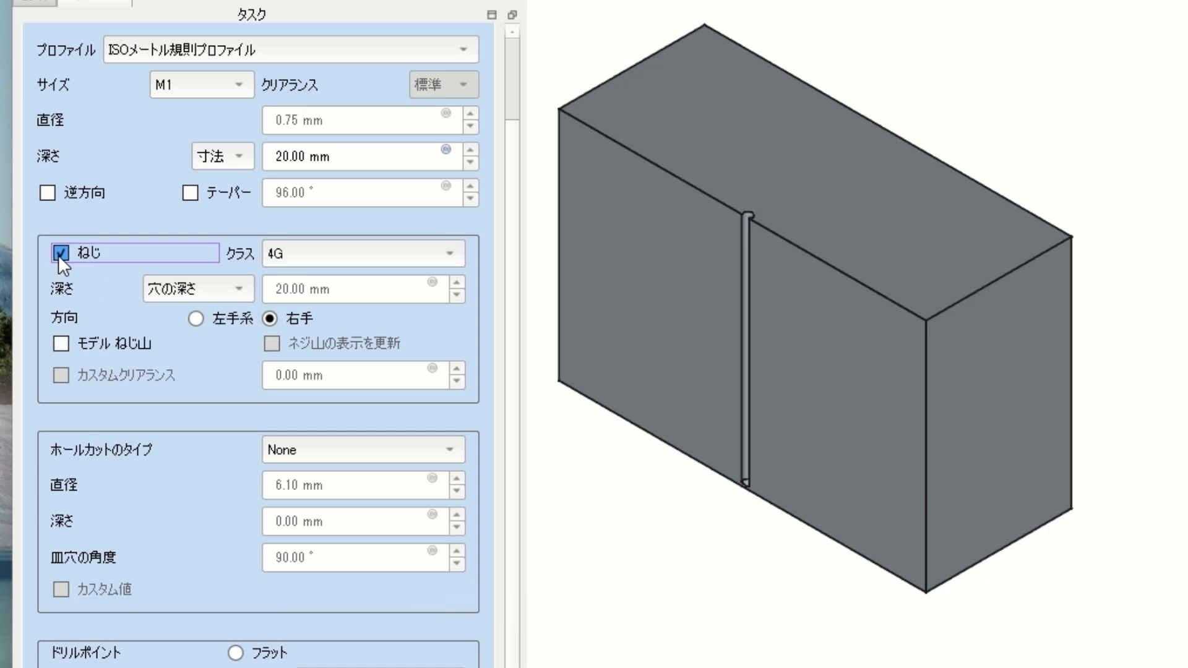
# Set the thread size to M5 and turn on the modelled thread with live thread view updates
pyautogui.click(238, 83)
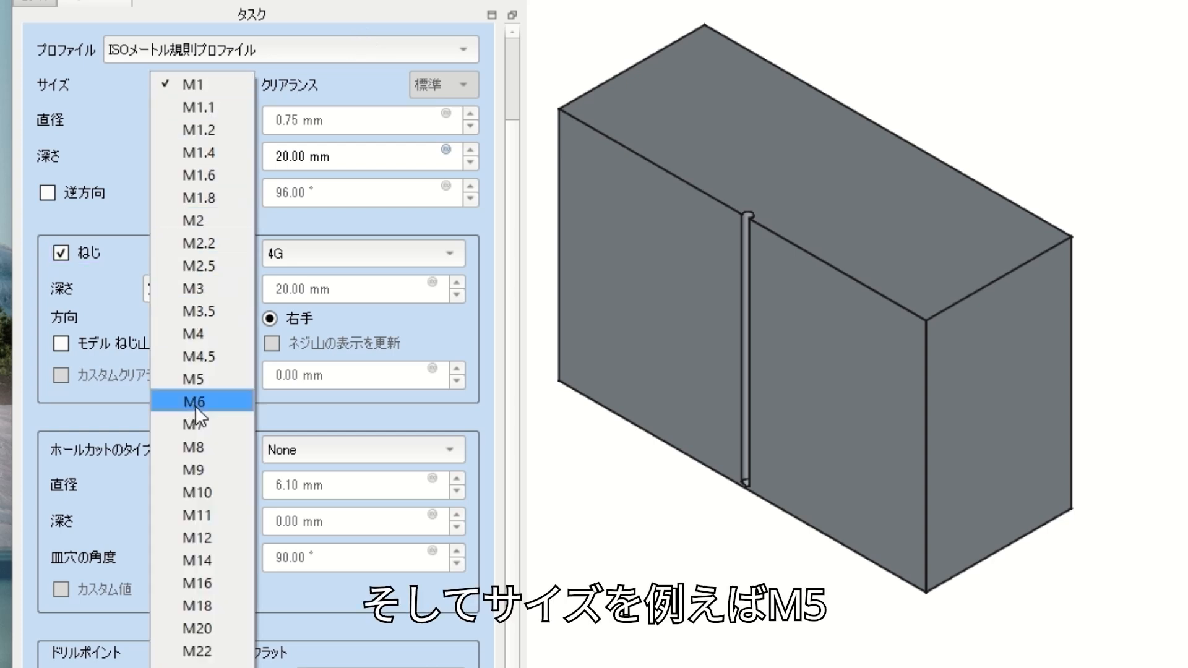
pyautogui.click(210, 379)
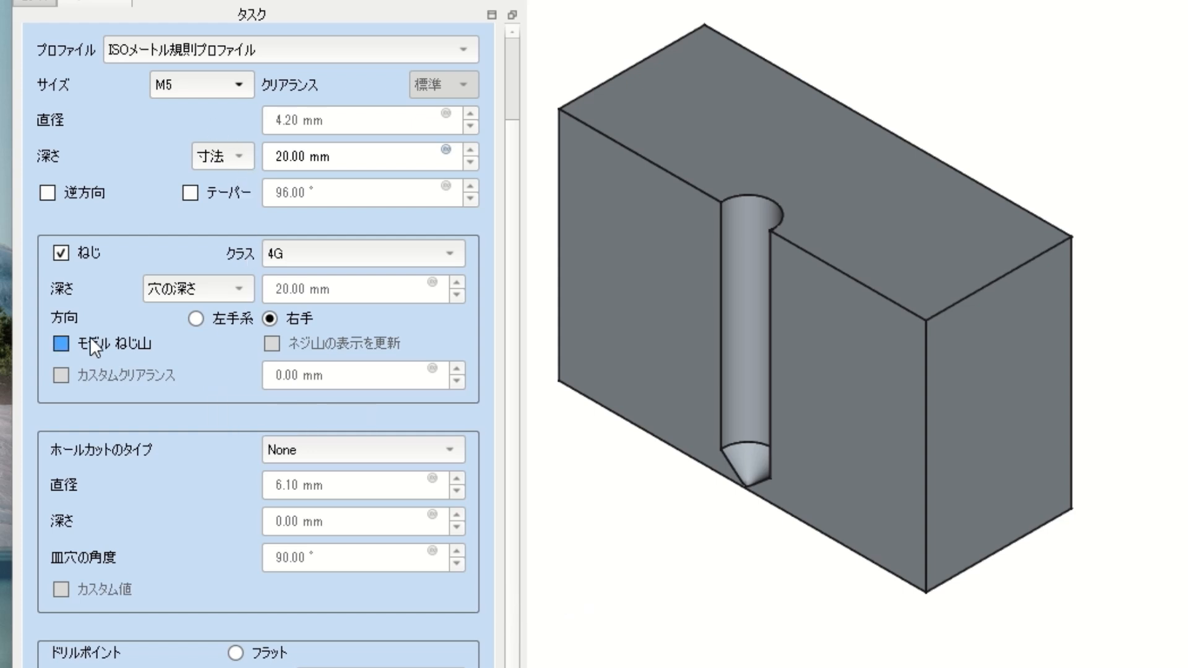
pyautogui.click(66, 343)
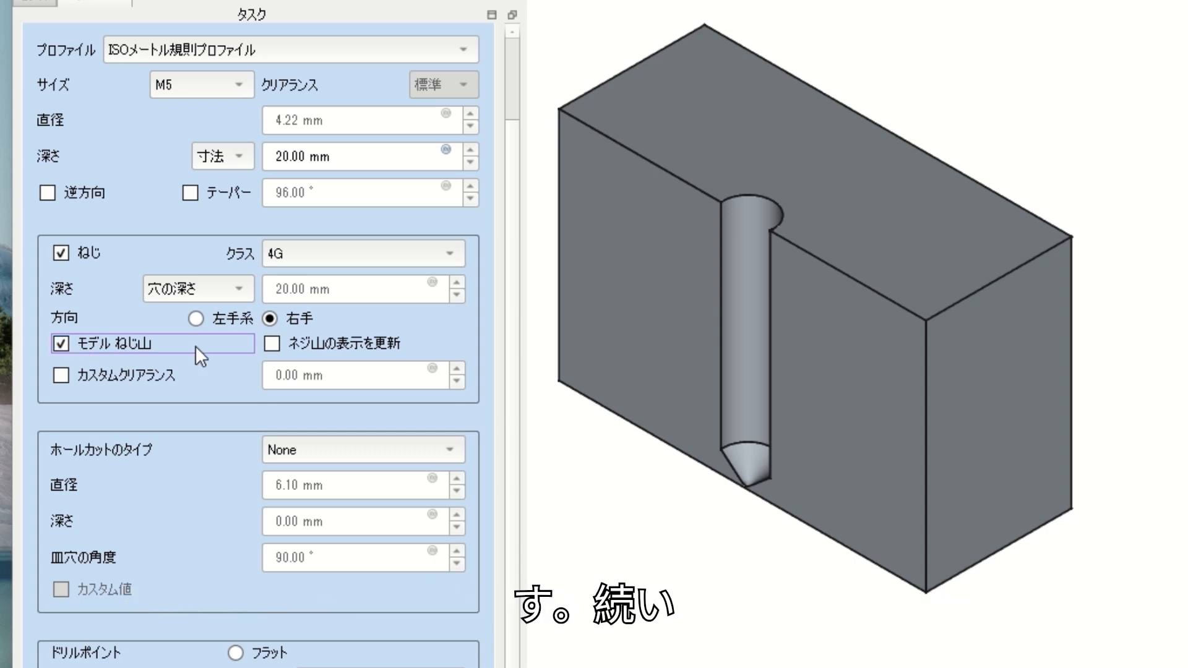
pyautogui.click(277, 340)
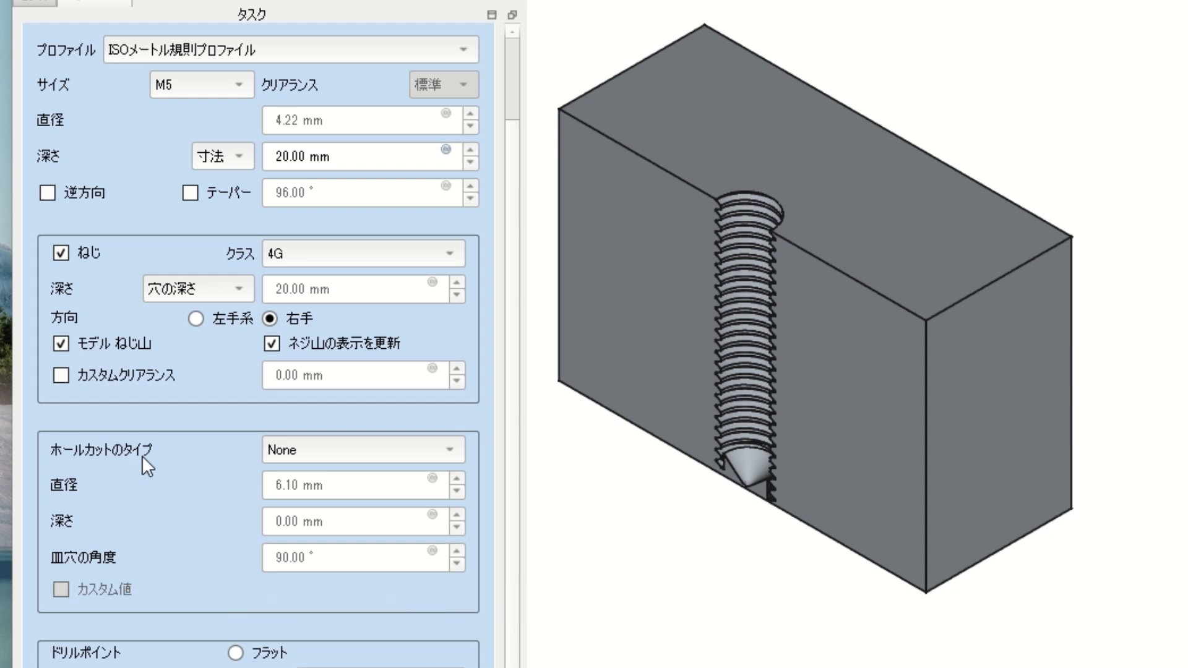
# Try the Counterbore and Countersink hole cut types on the threaded hole
pyautogui.click(326, 446)
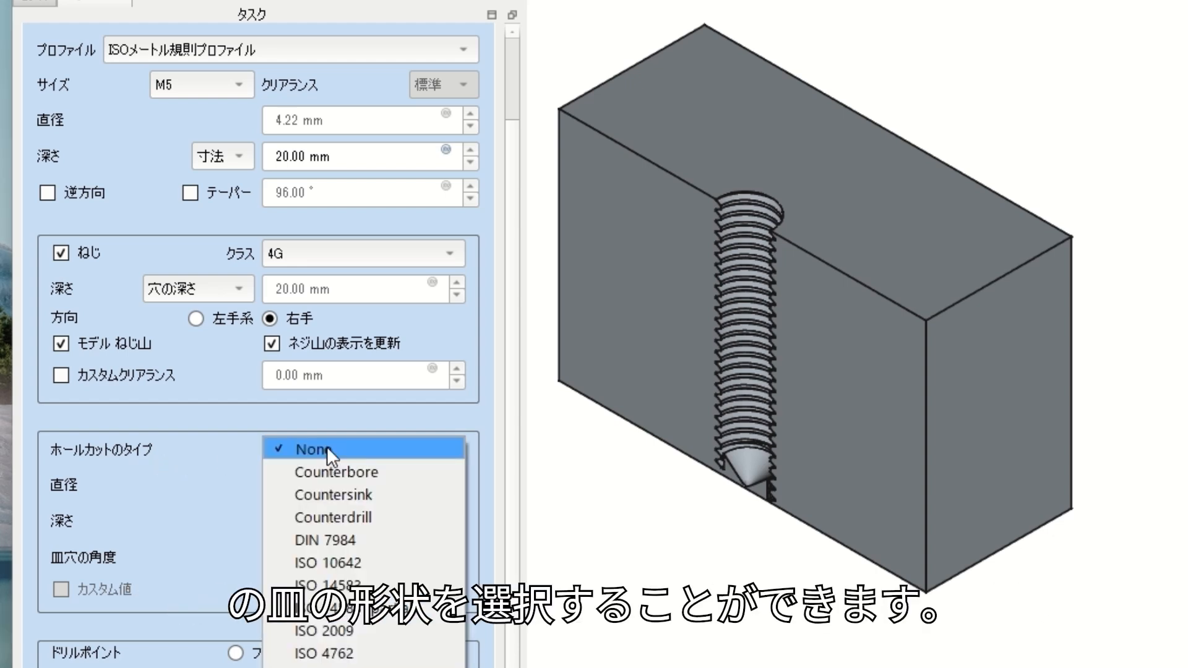
pyautogui.click(373, 474)
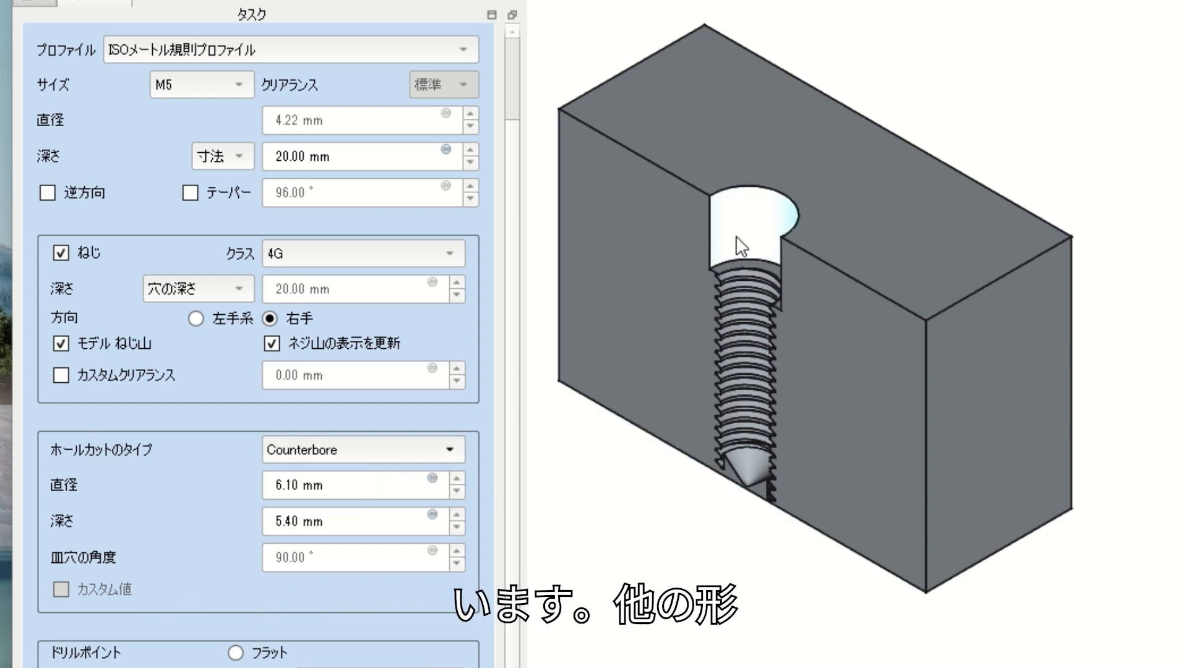
pyautogui.click(349, 450)
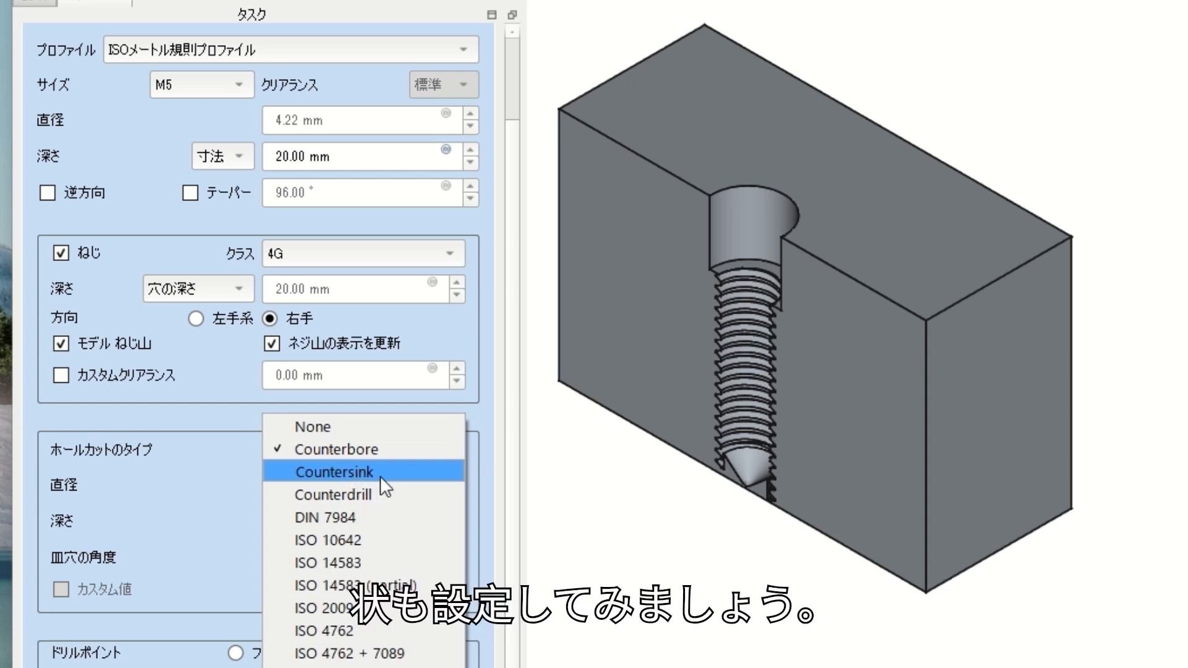
pyautogui.press('Escape')
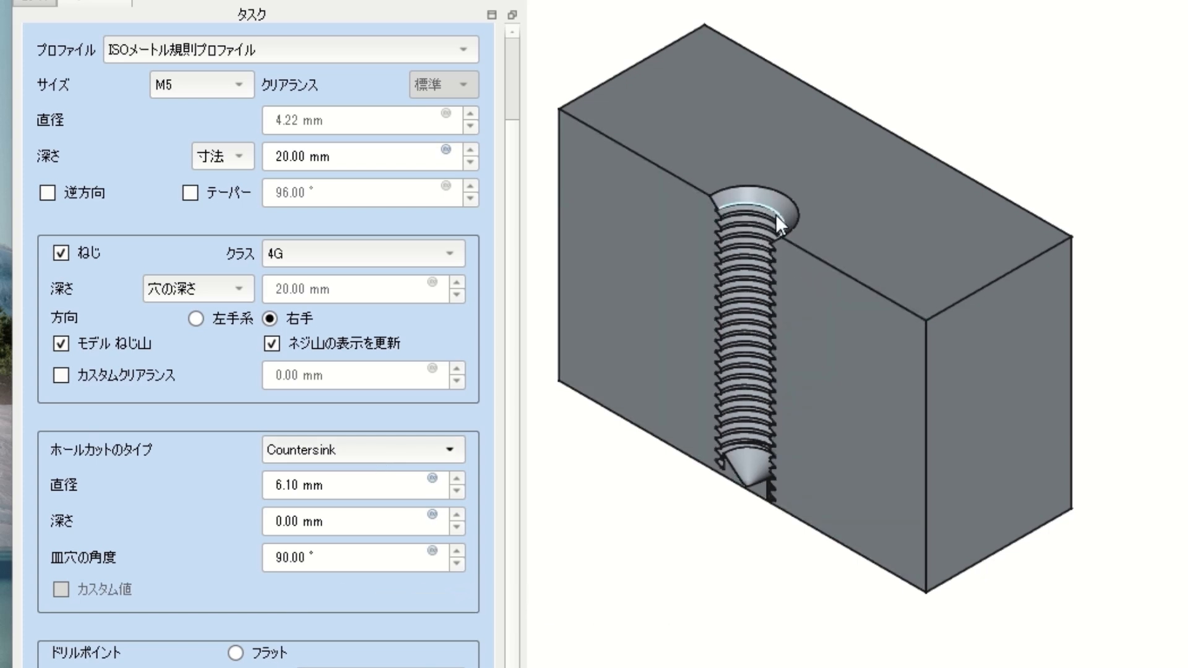
# Set the hole cut type to Counterdrill and accept the hole
pyautogui.click(445, 449)
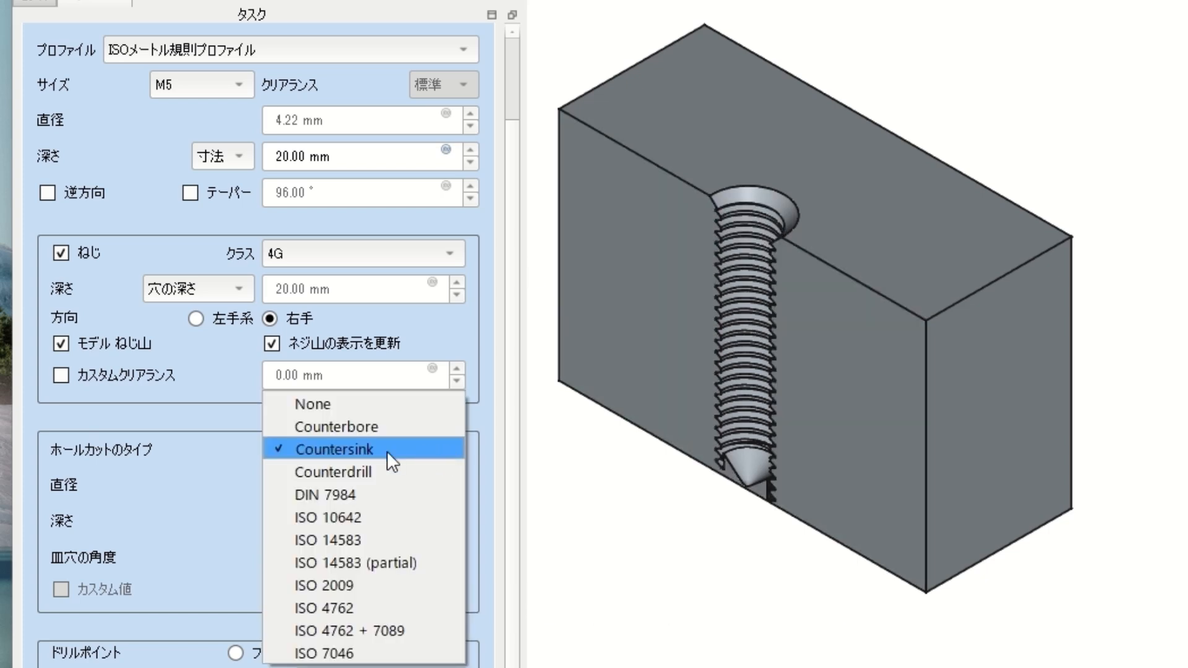
pyautogui.press('Escape')
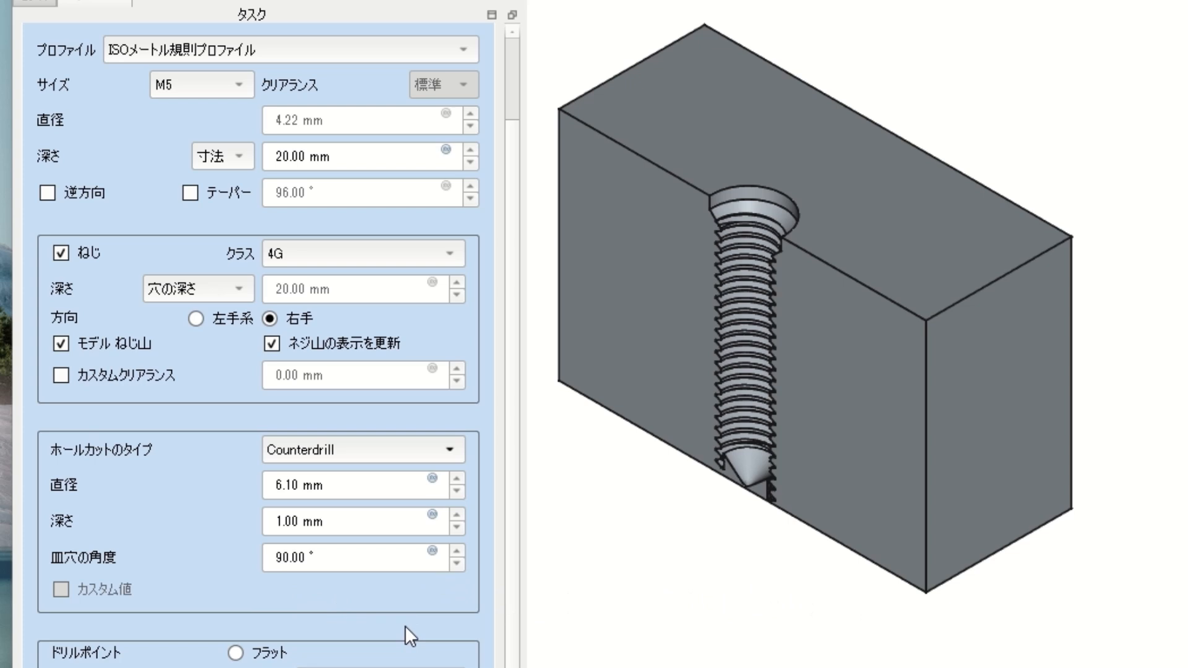
pyautogui.scroll(3, 404, 626)
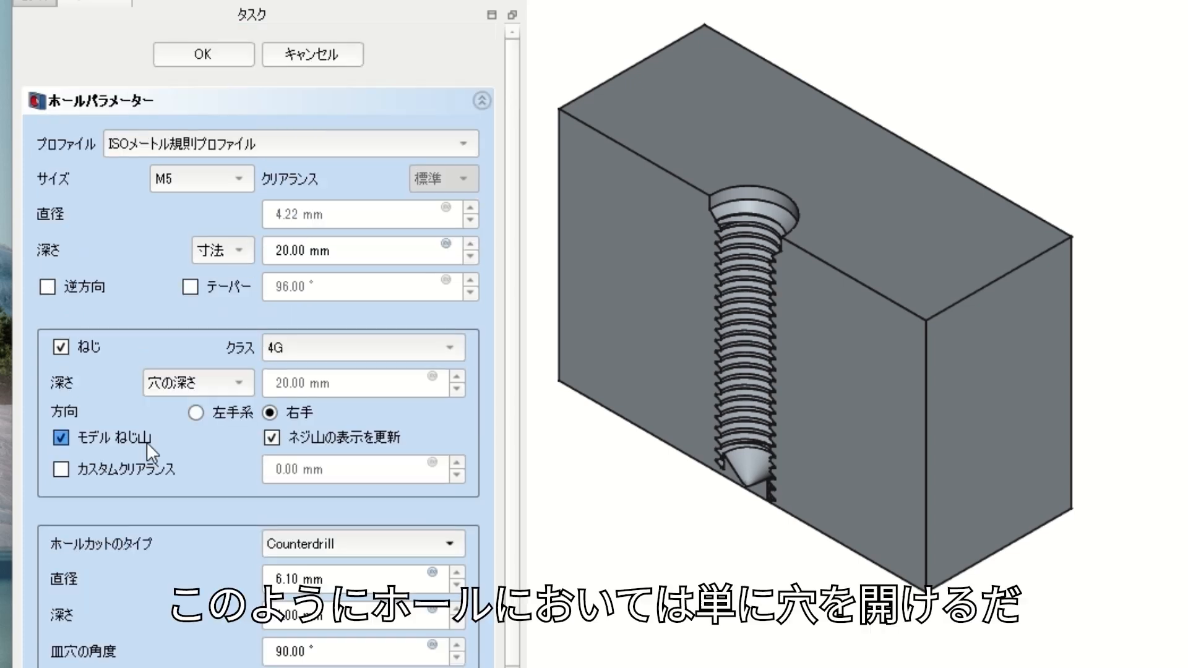
pyautogui.click(213, 56)
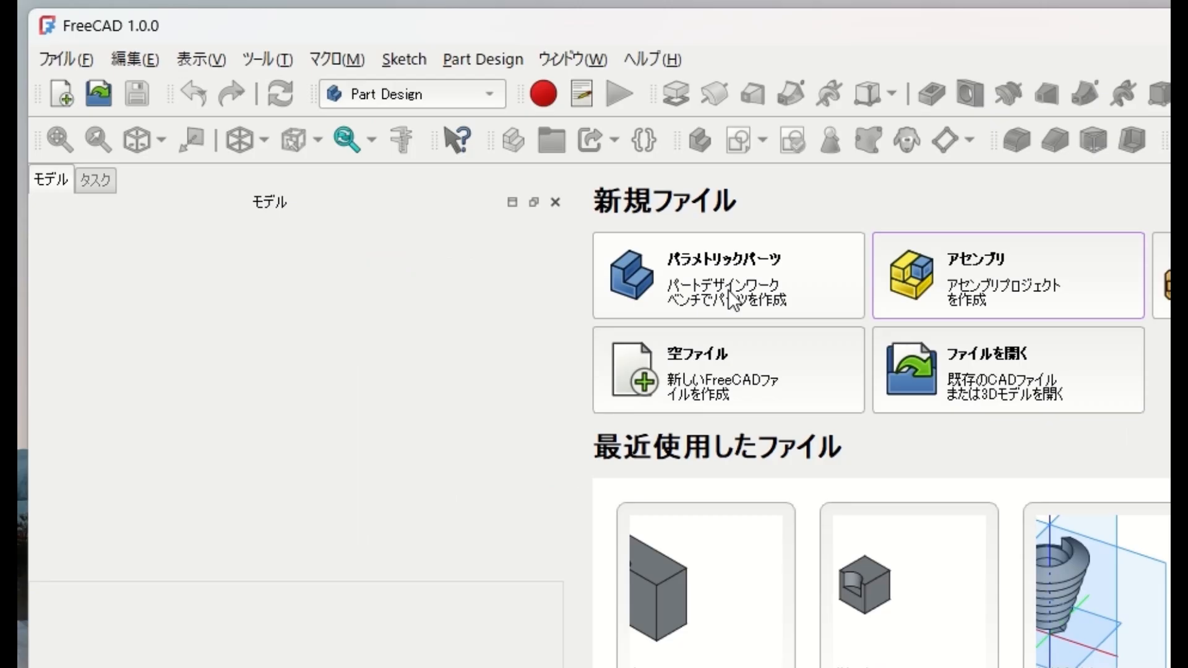
# Create a new parametric part and start a sketch on the XY plane
pyautogui.click(730, 291)
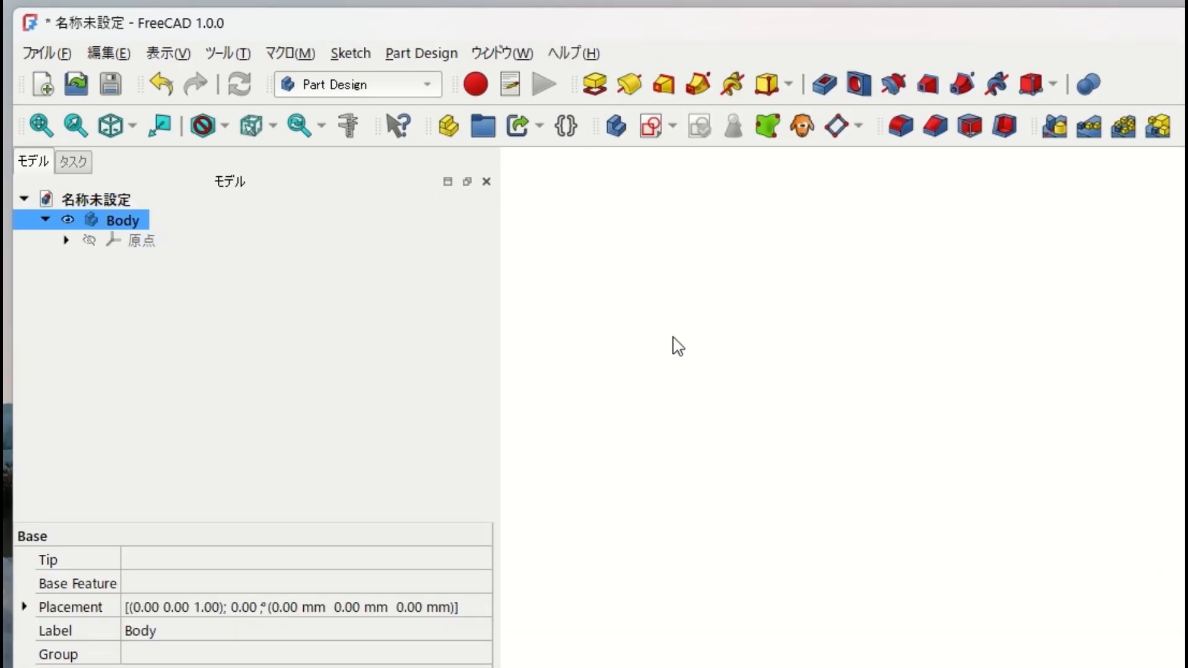
pyautogui.click(650, 128)
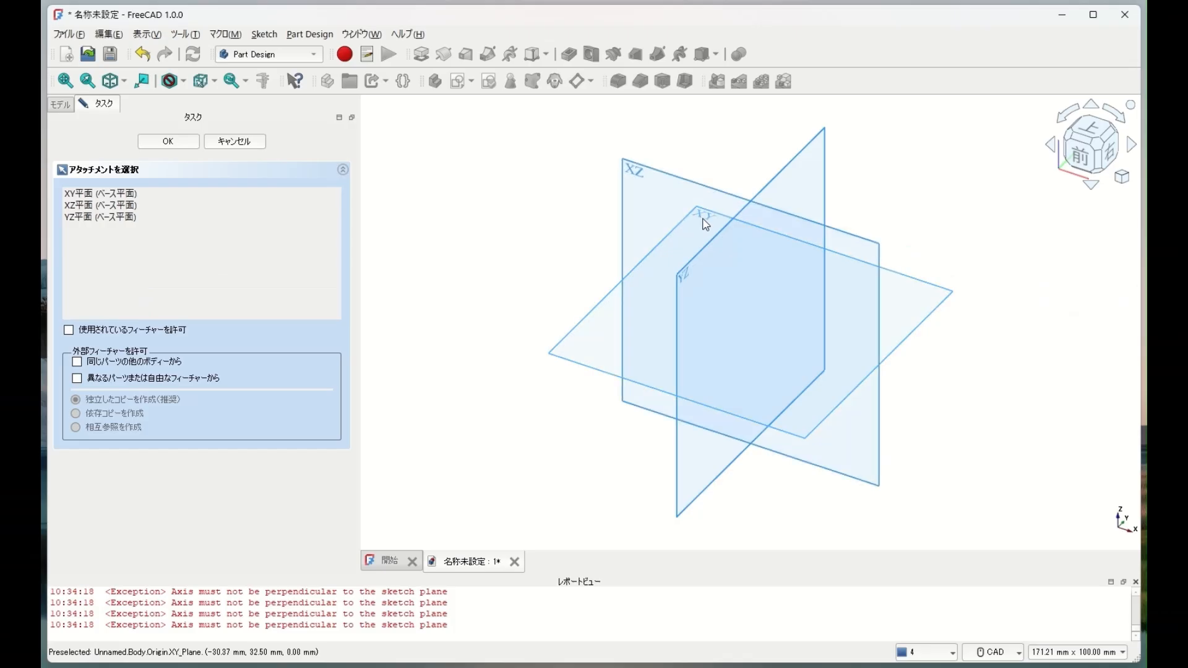
pyautogui.click(705, 224)
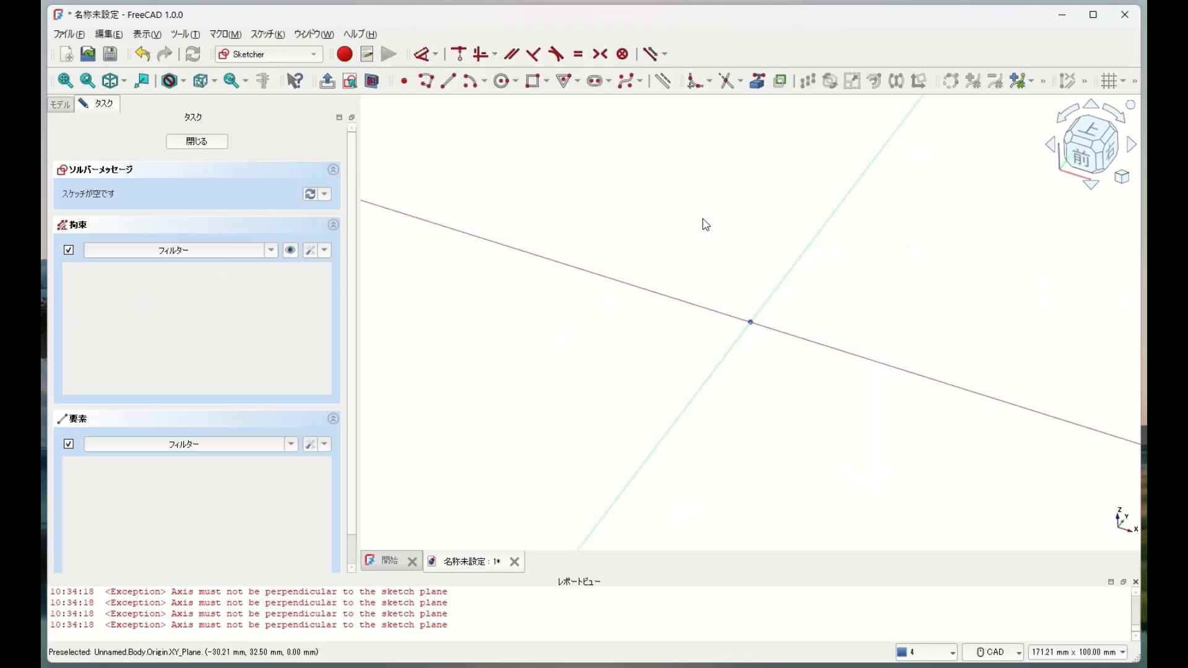
# Sketch a circle about 25 mm in diameter centred on the origin
pyautogui.click(505, 84)
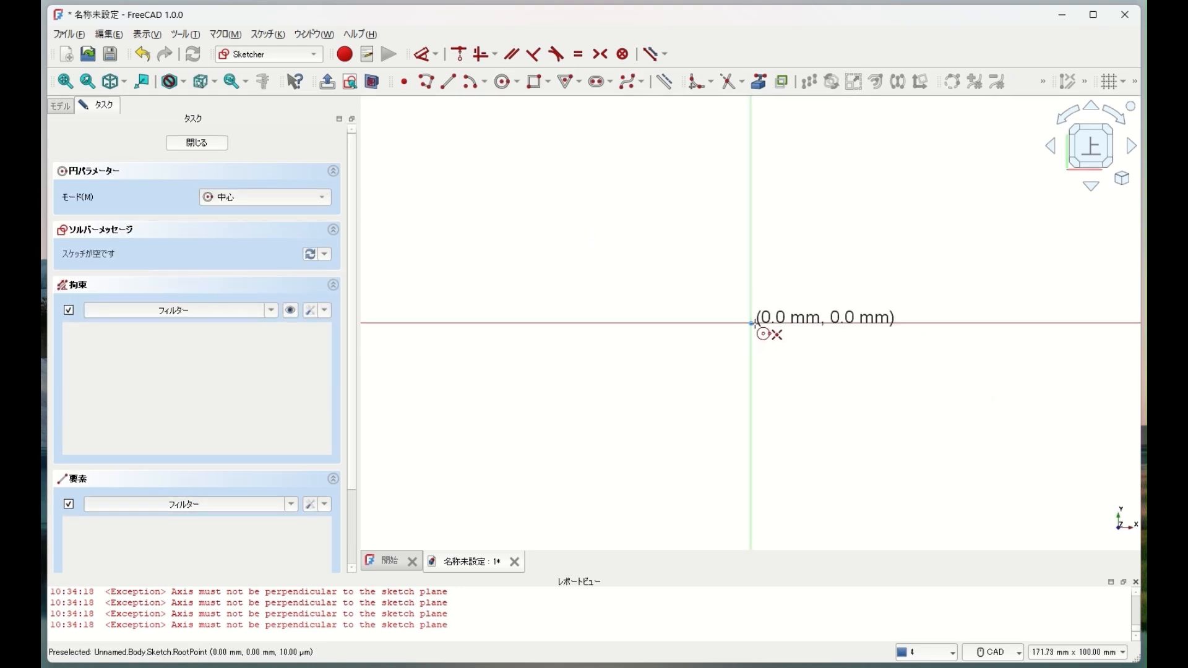
pyautogui.click(752, 323)
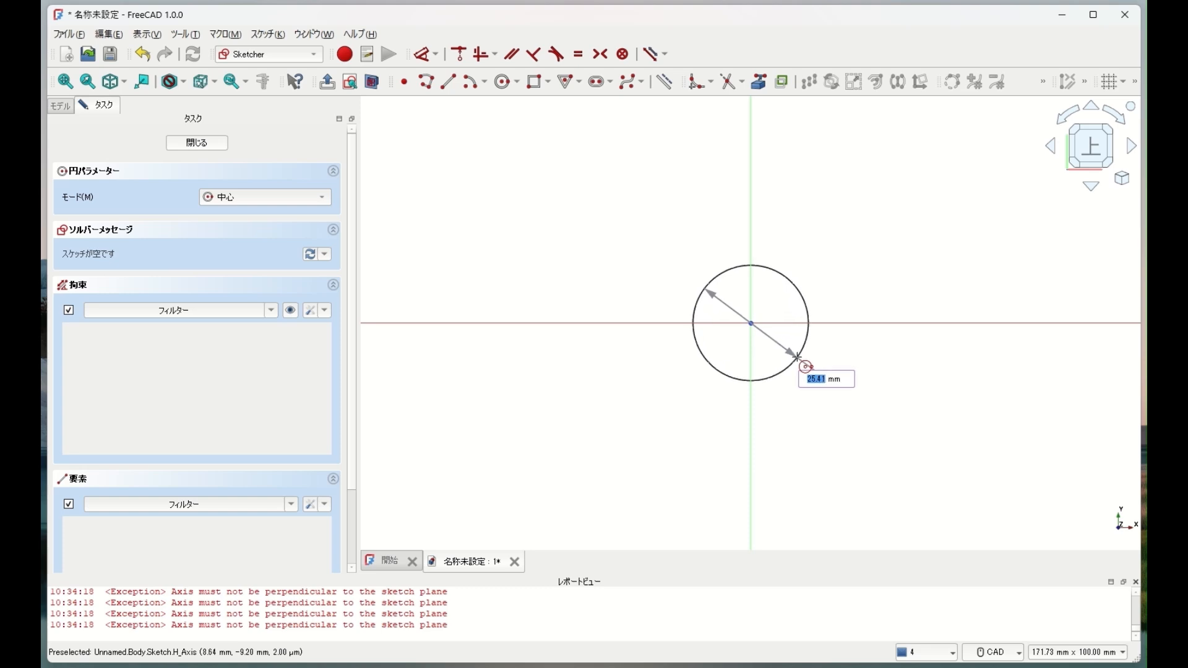
pyautogui.click(798, 358)
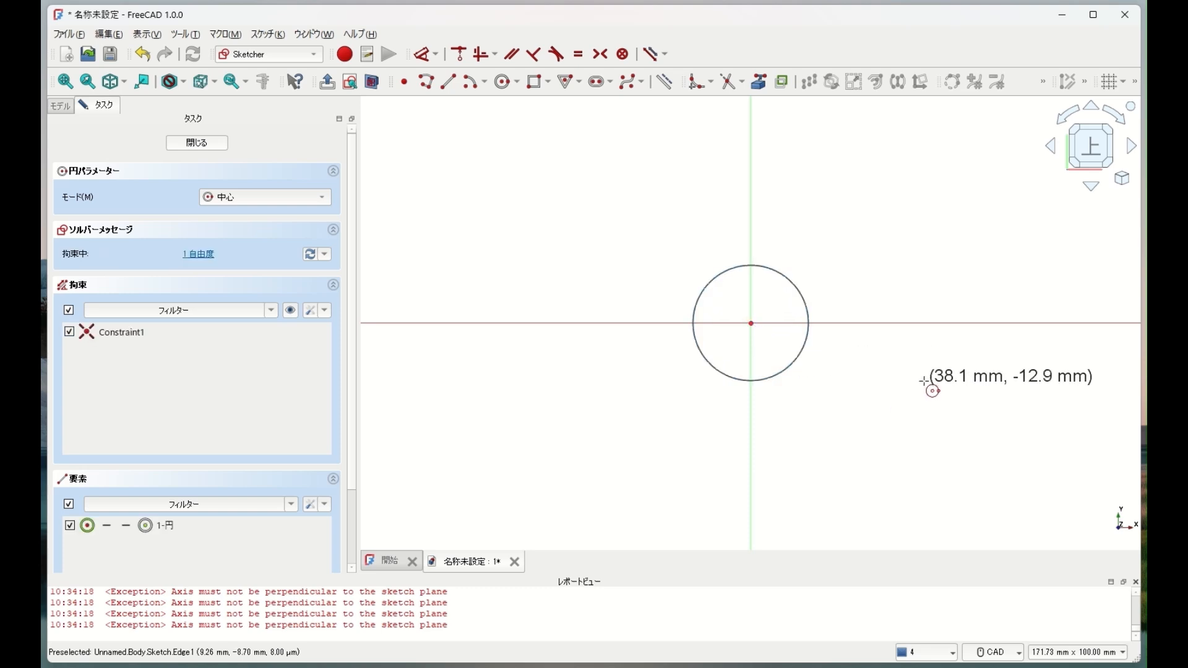
# Constrain the circle's radius to 15 mm and close the sketch
pyautogui.click(435, 54)
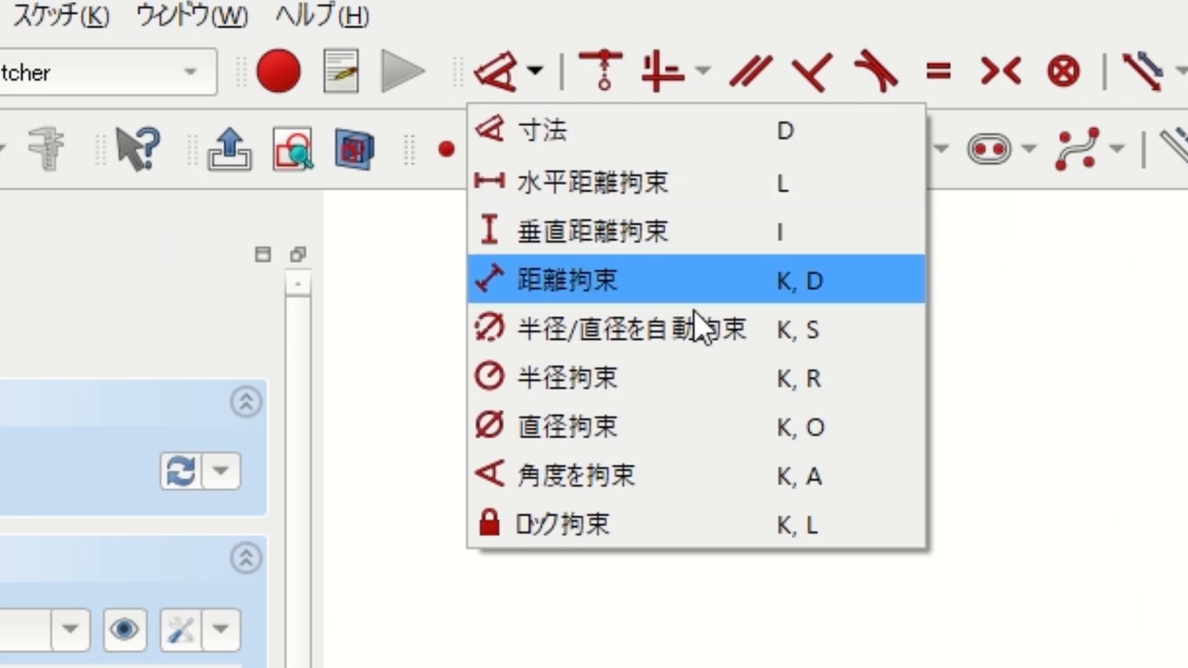
pyautogui.click(692, 370)
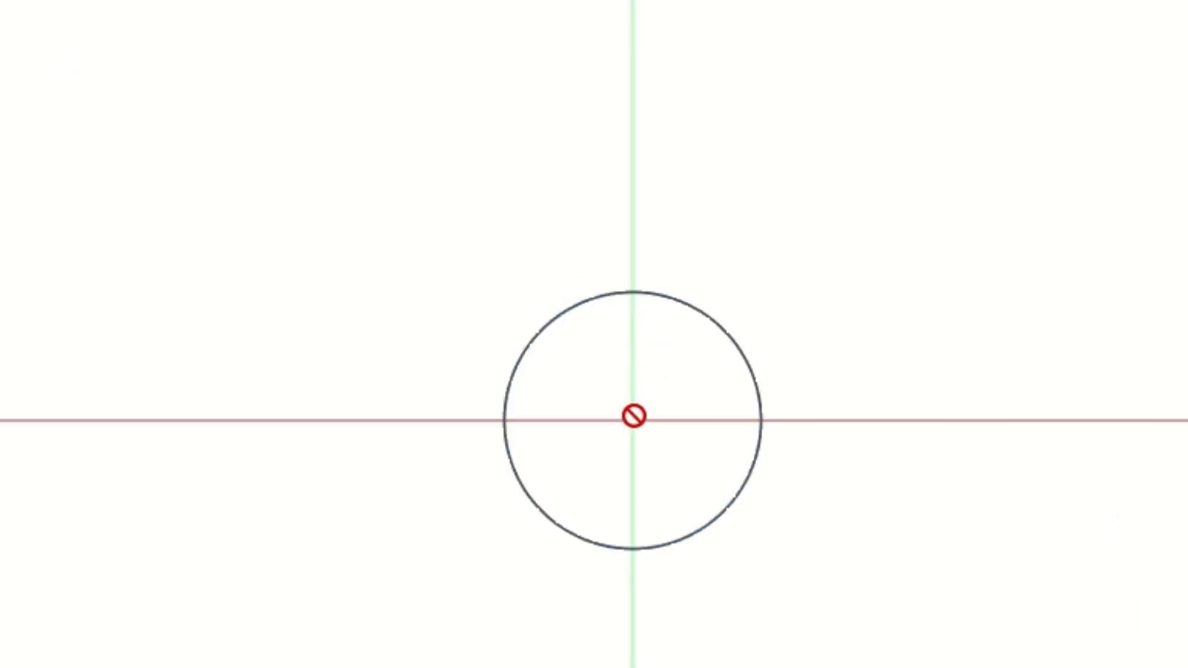
pyautogui.click(670, 299)
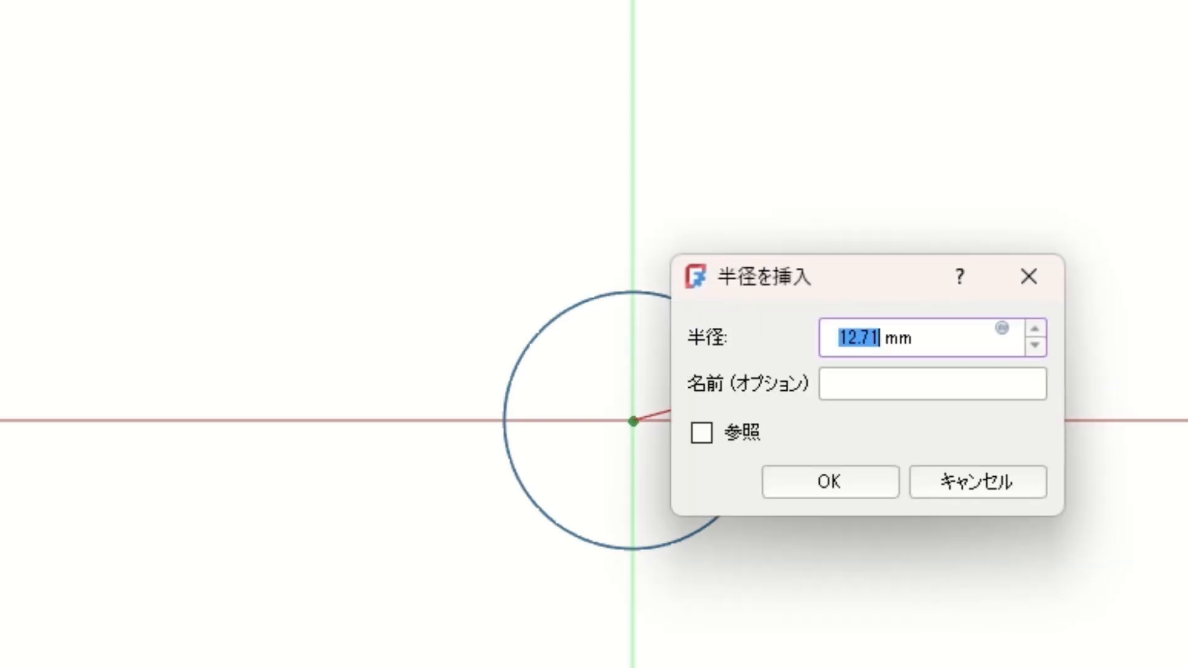
pyautogui.write('15')
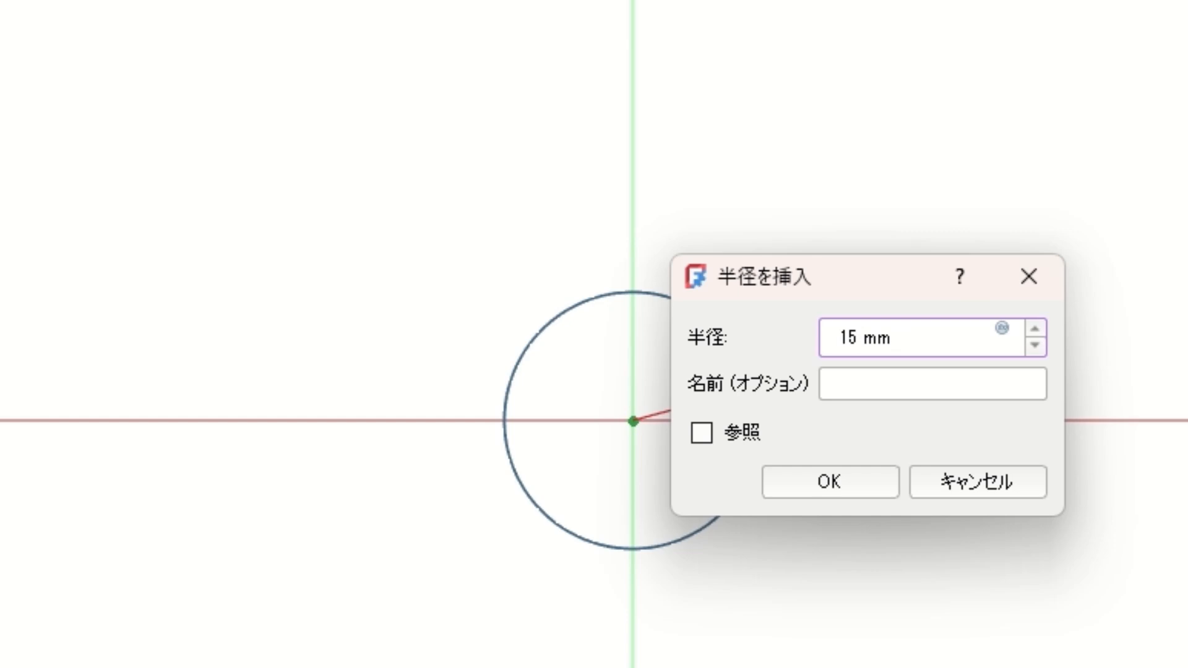
pyautogui.press('Return')
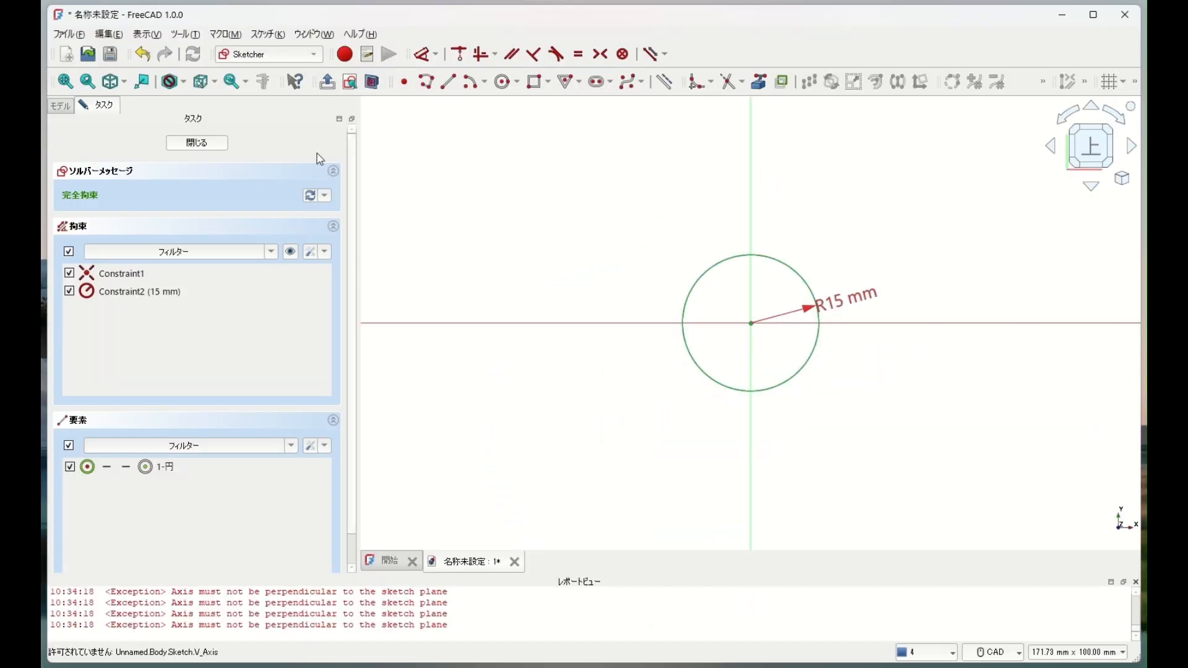
pyautogui.click(205, 147)
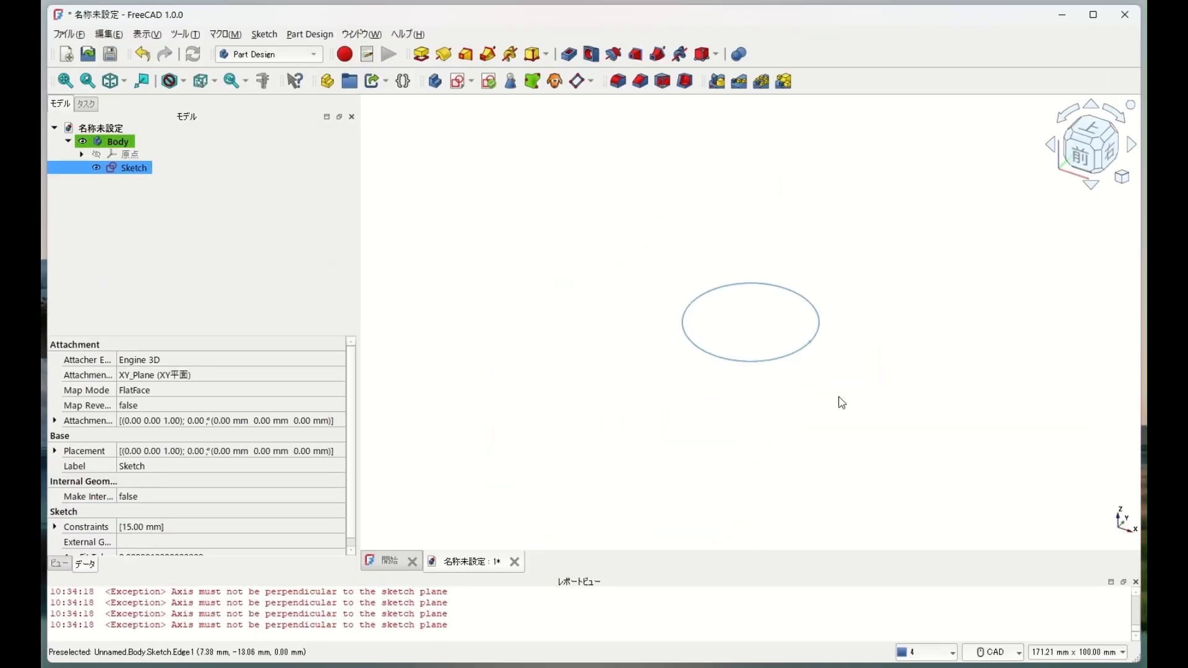
# Pad the circle sketch to a length of 30 mm
pyautogui.click(422, 55)
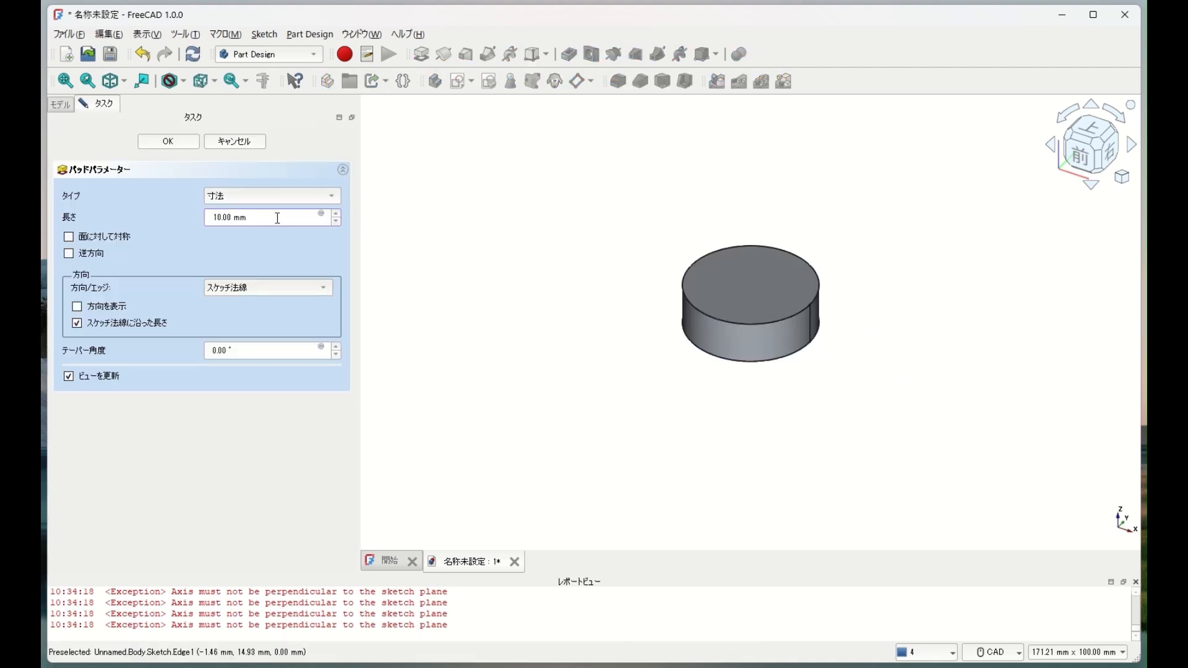
pyautogui.scroll(-1, 278, 218)
pyautogui.scroll(19, 277, 217)
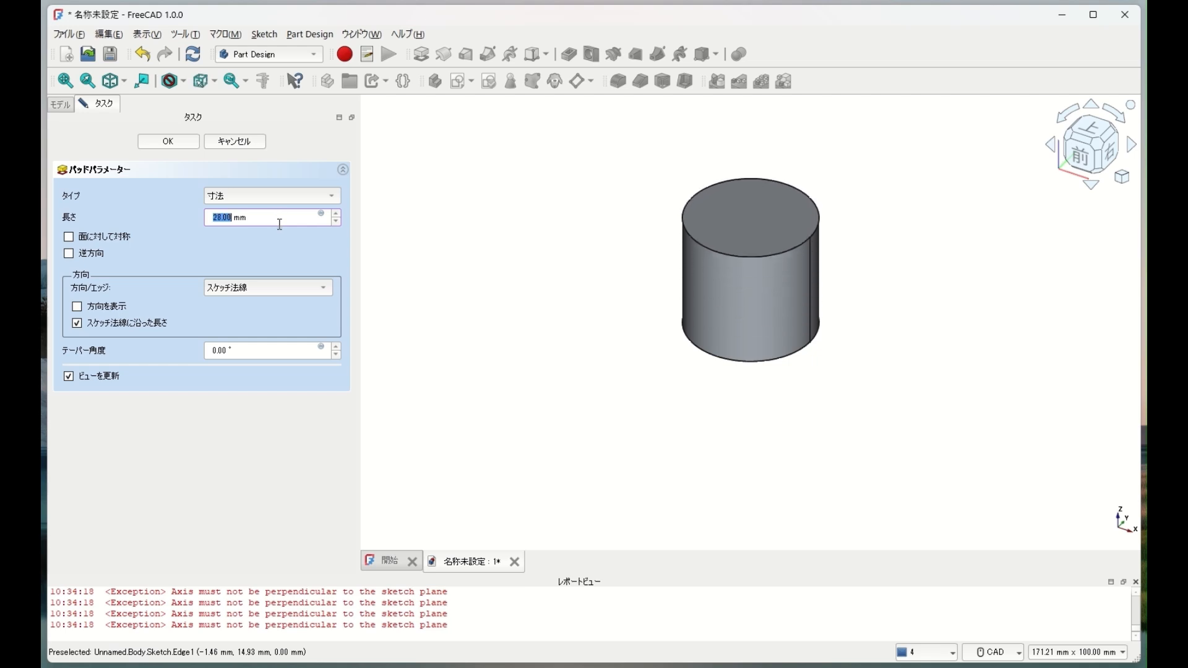
pyautogui.scroll(5, 280, 224)
pyautogui.scroll(-2, 279, 224)
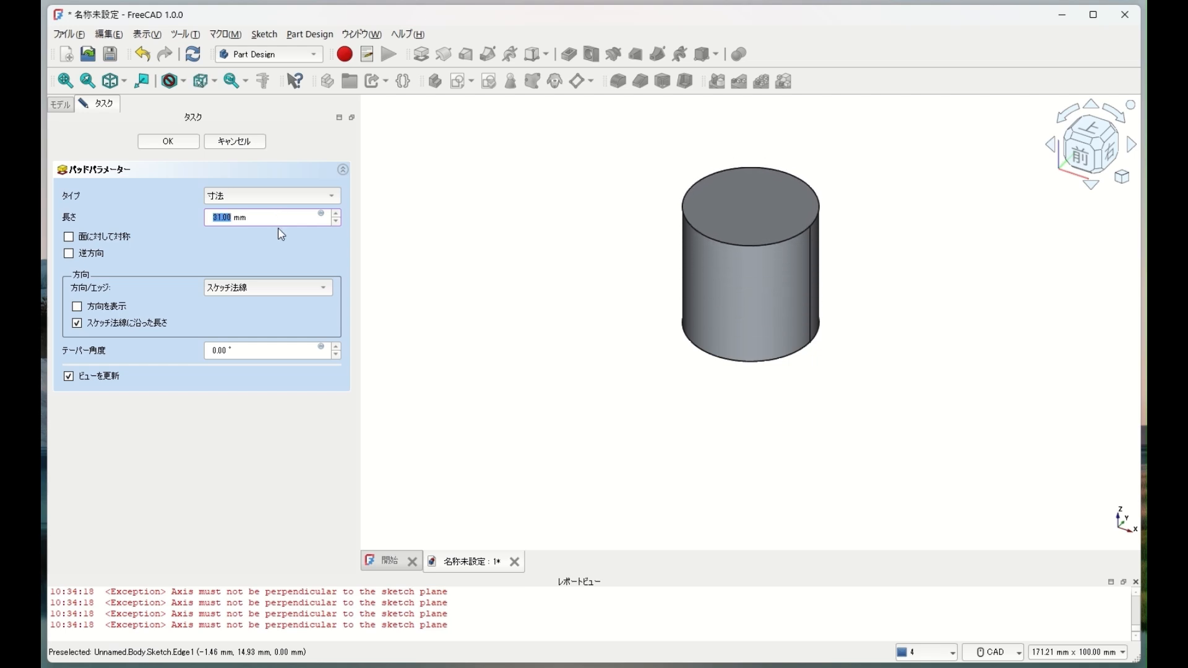
pyautogui.scroll(-1, 277, 223)
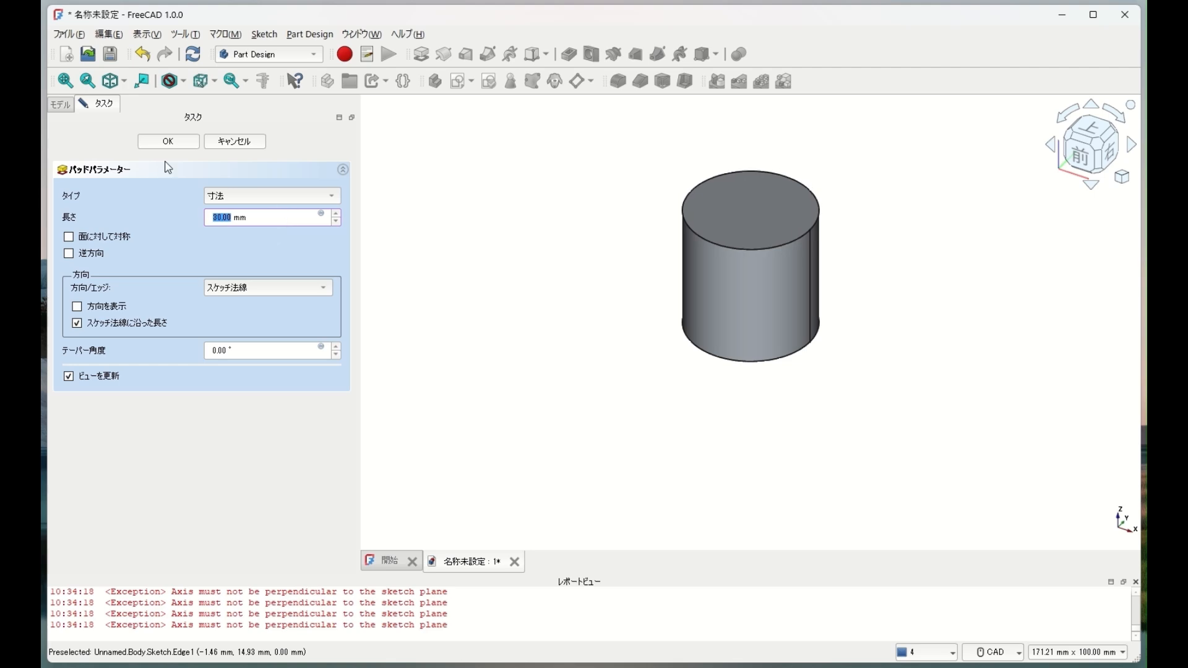
pyautogui.click(167, 141)
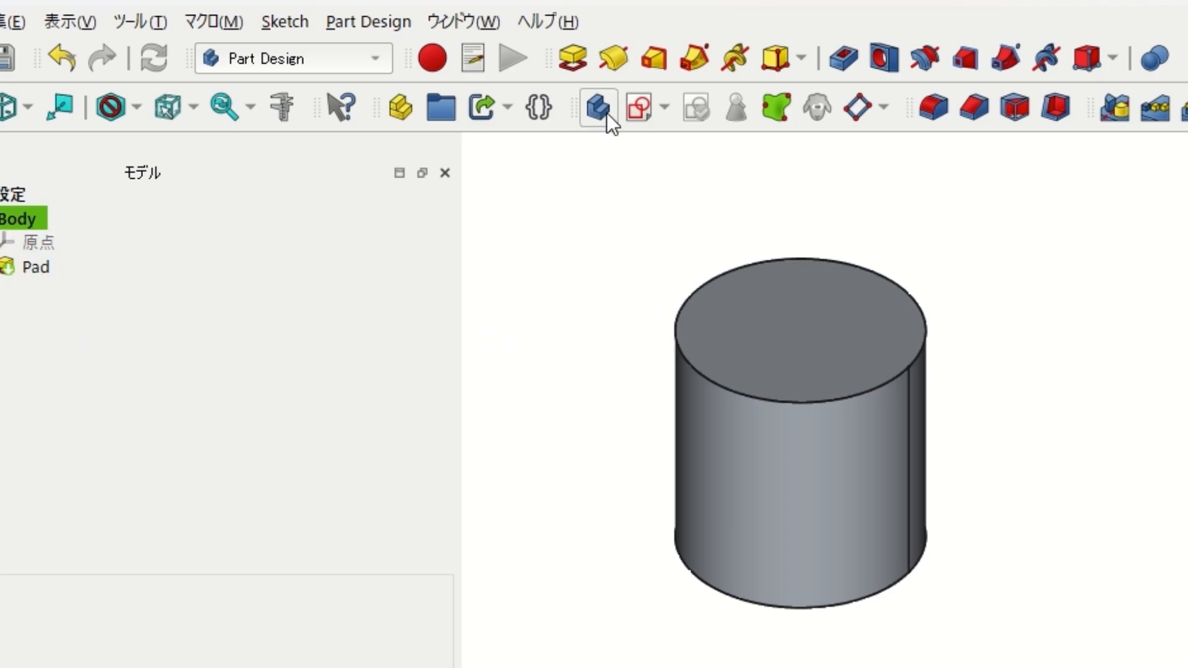
# Start a sketch on the XZ plane and show the cylinder in wireframe
pyautogui.click(637, 108)
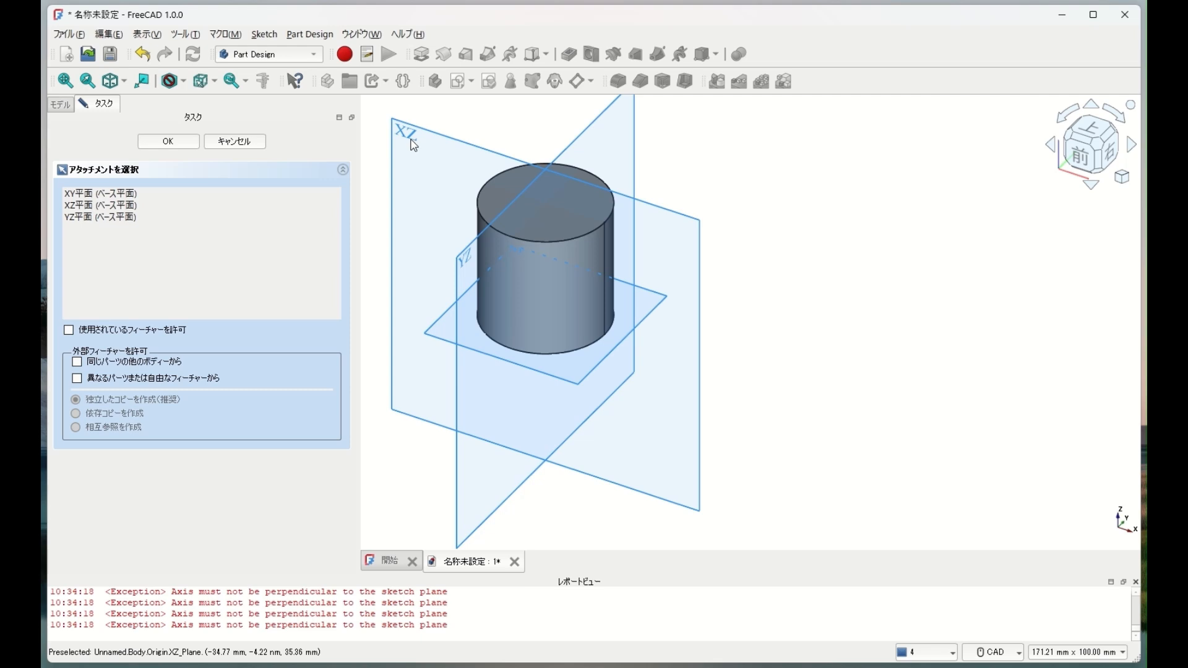
pyautogui.click(414, 143)
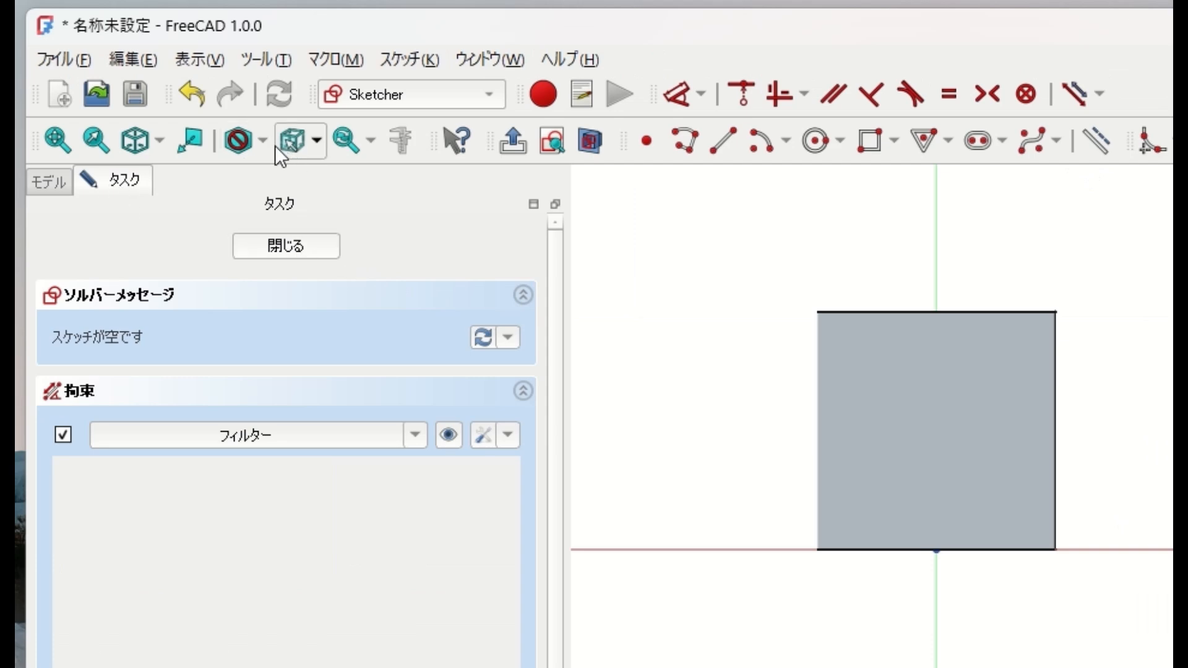
pyautogui.click(259, 142)
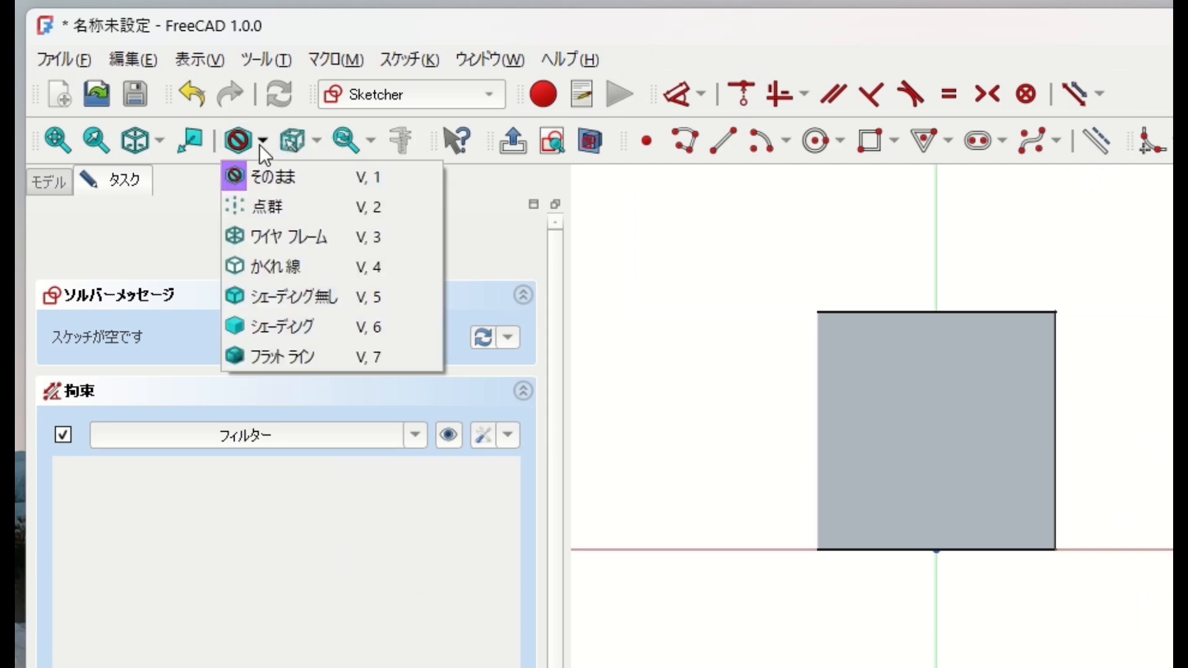
pyautogui.click(291, 234)
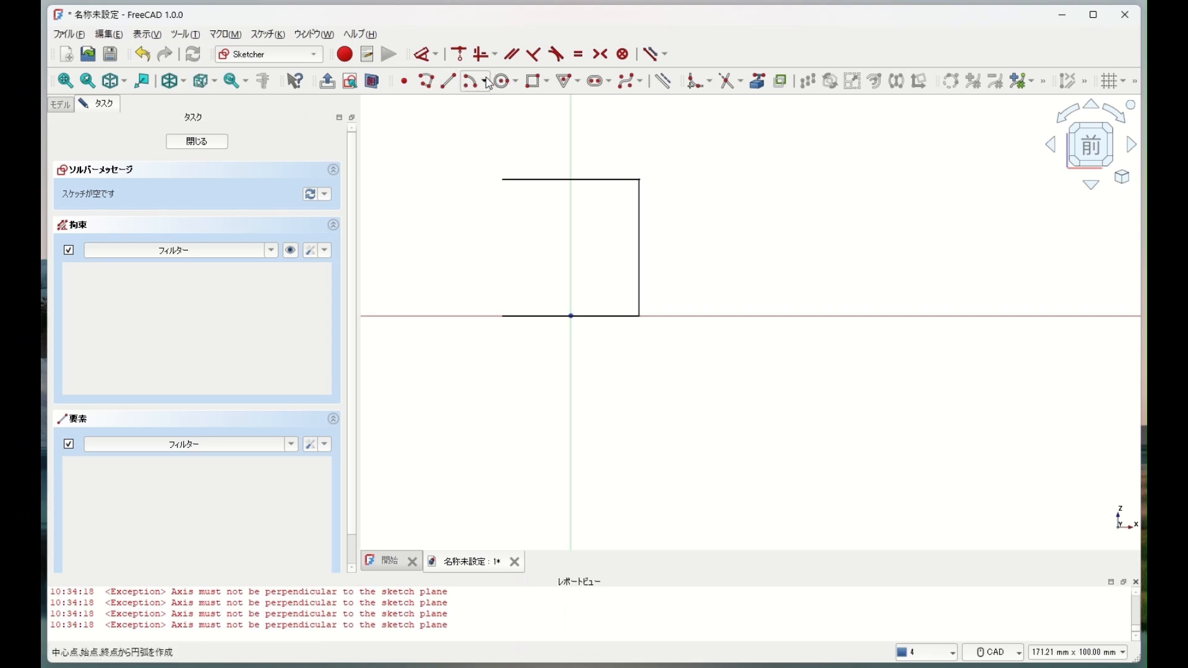
# Draw a closed four-sided polyline inside the cylinder's right edge: slanted side about 7.6 mm, inner vertical 4.7 mm, horizontal 6.3 mm, outer vertical 8.9 mm
pyautogui.click(428, 87)
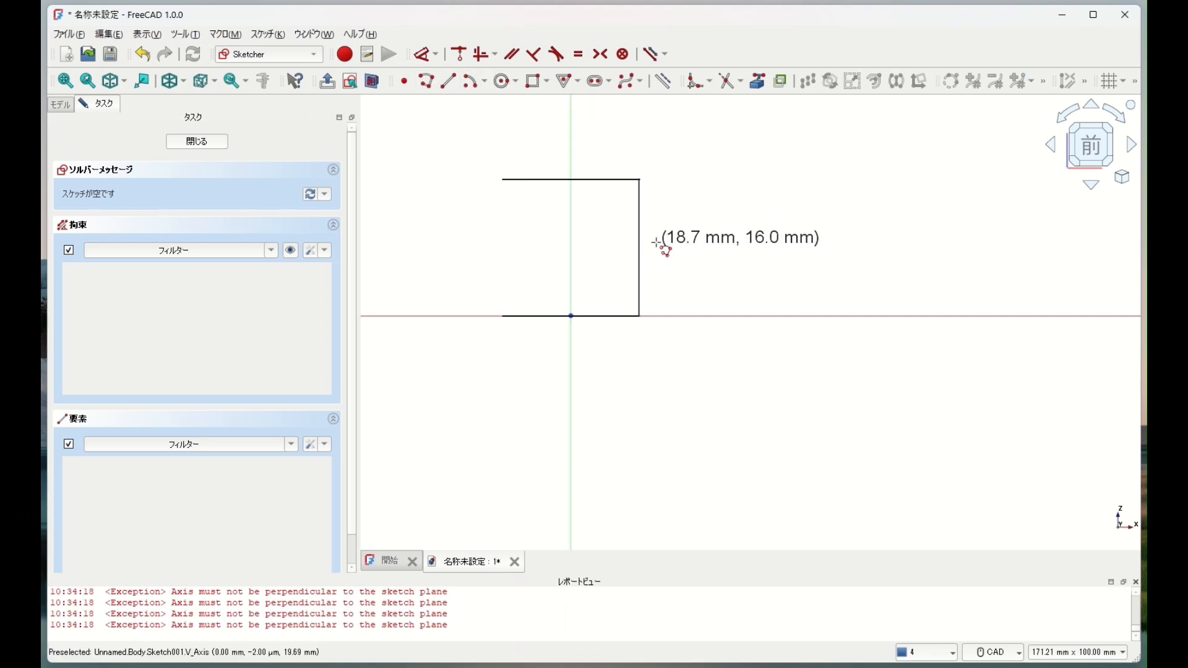
pyautogui.scroll(3, 674, 210)
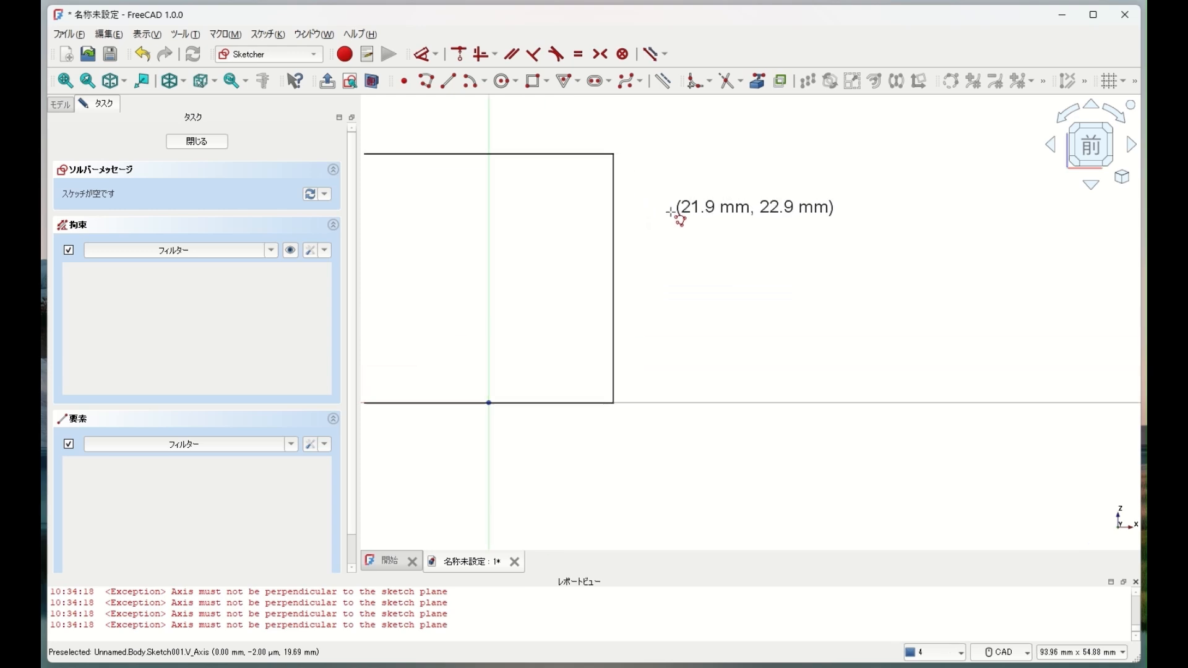
pyautogui.click(613, 193)
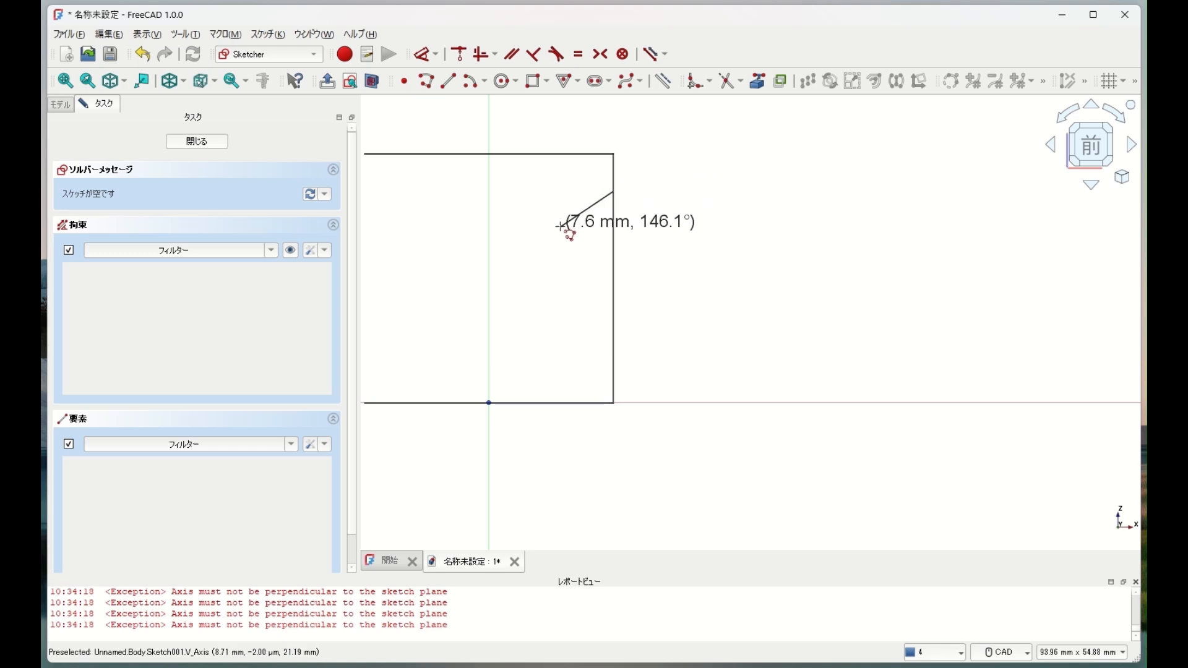
pyautogui.click(559, 226)
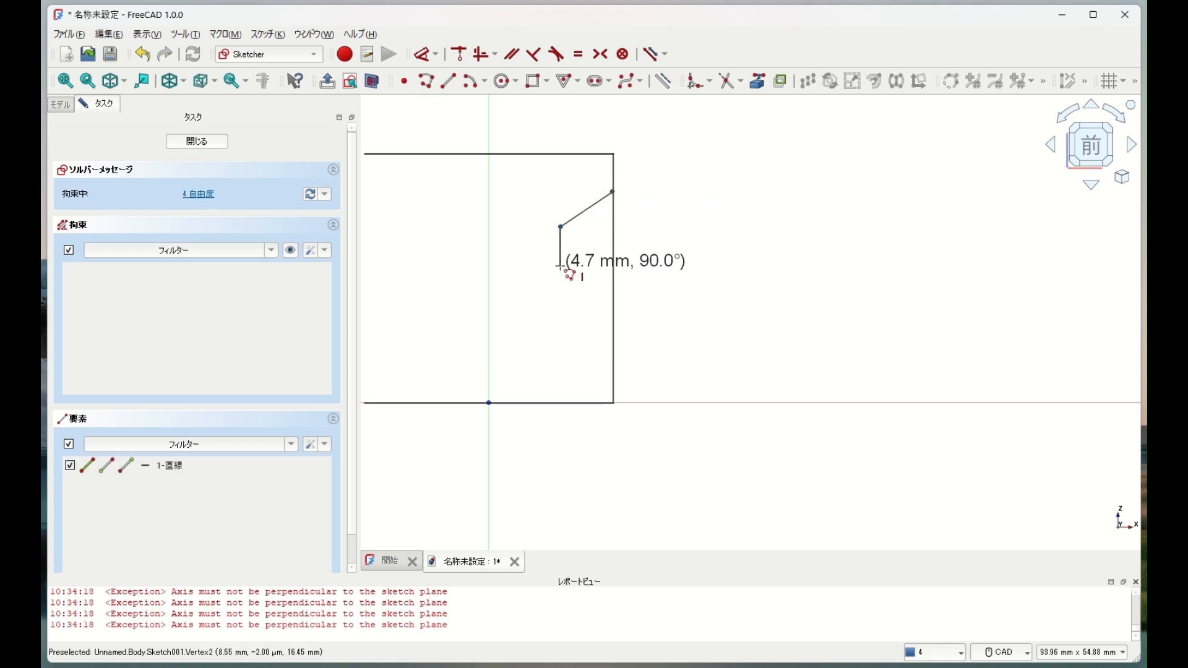
pyautogui.click(560, 266)
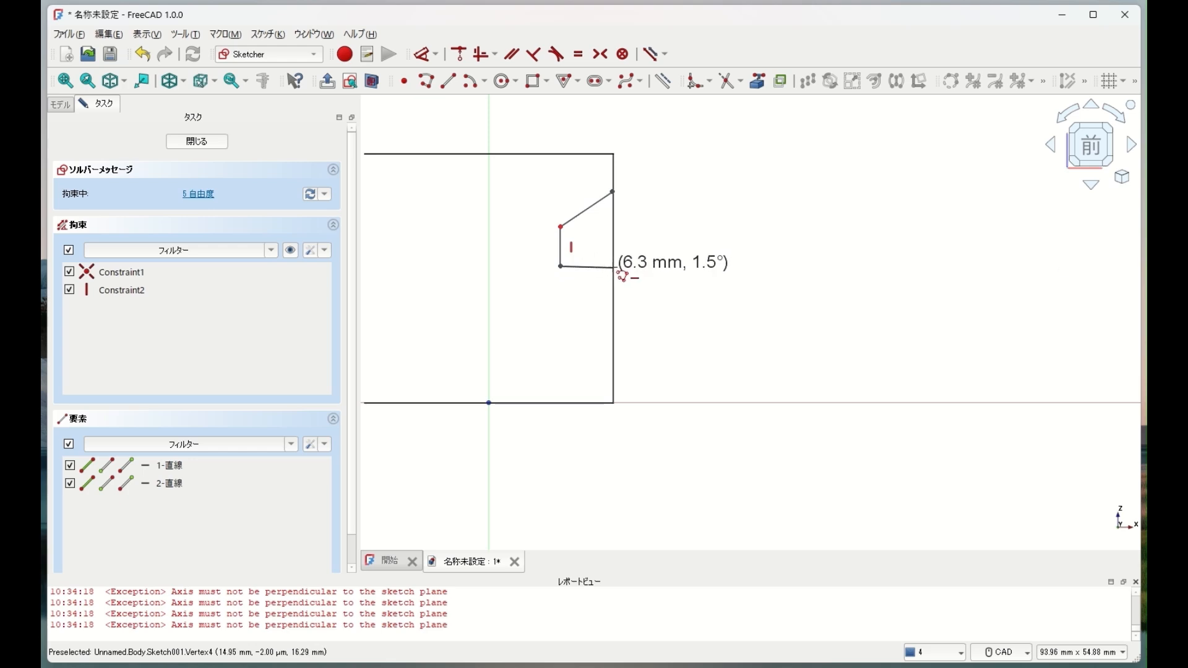
pyautogui.click(613, 268)
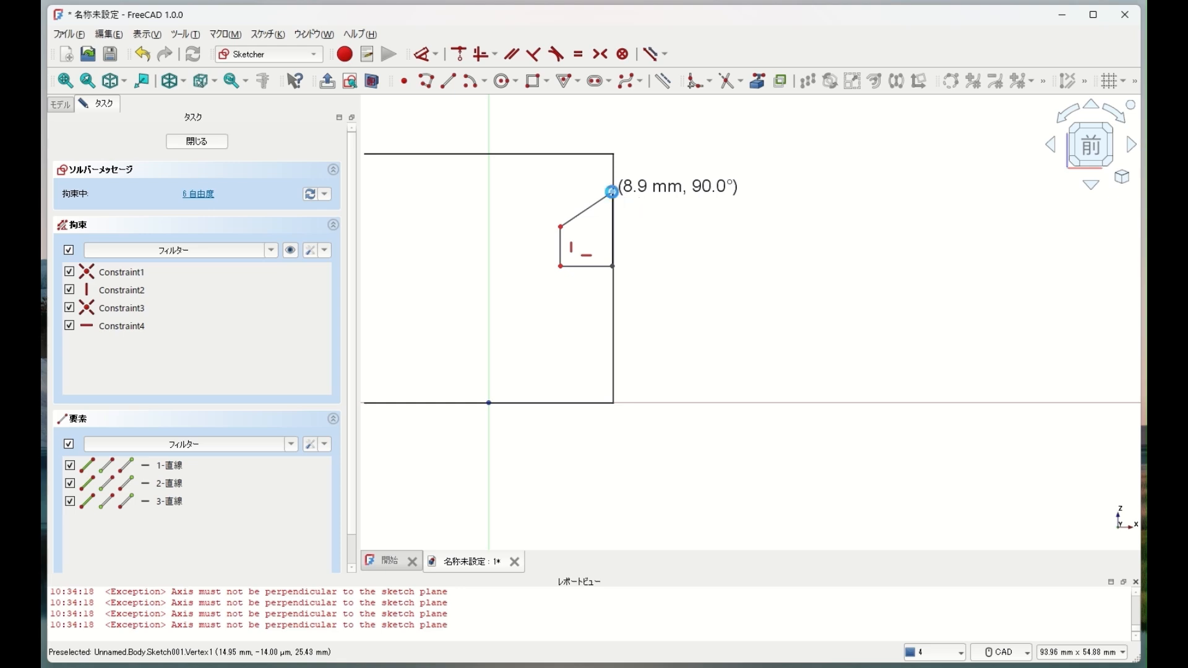
pyautogui.click(613, 193)
# Constrain the horizontal distance from the origin to the profile's lower right corner to 15 mm
pyautogui.scroll(4, 837, 245)
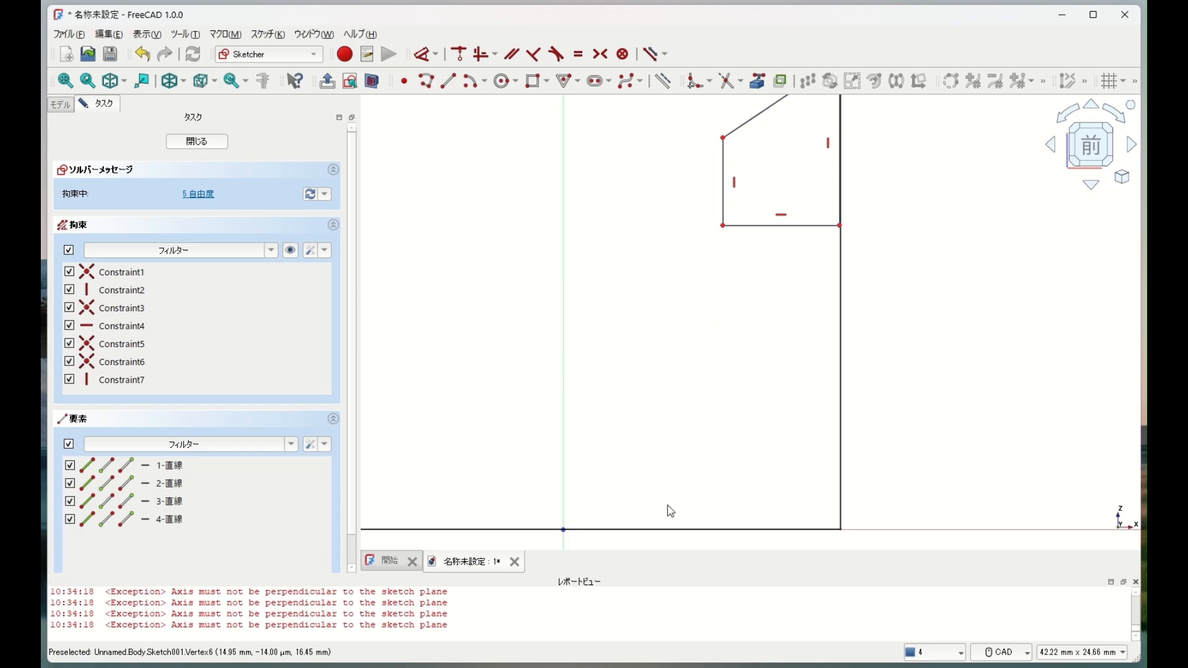
pyautogui.click(435, 54)
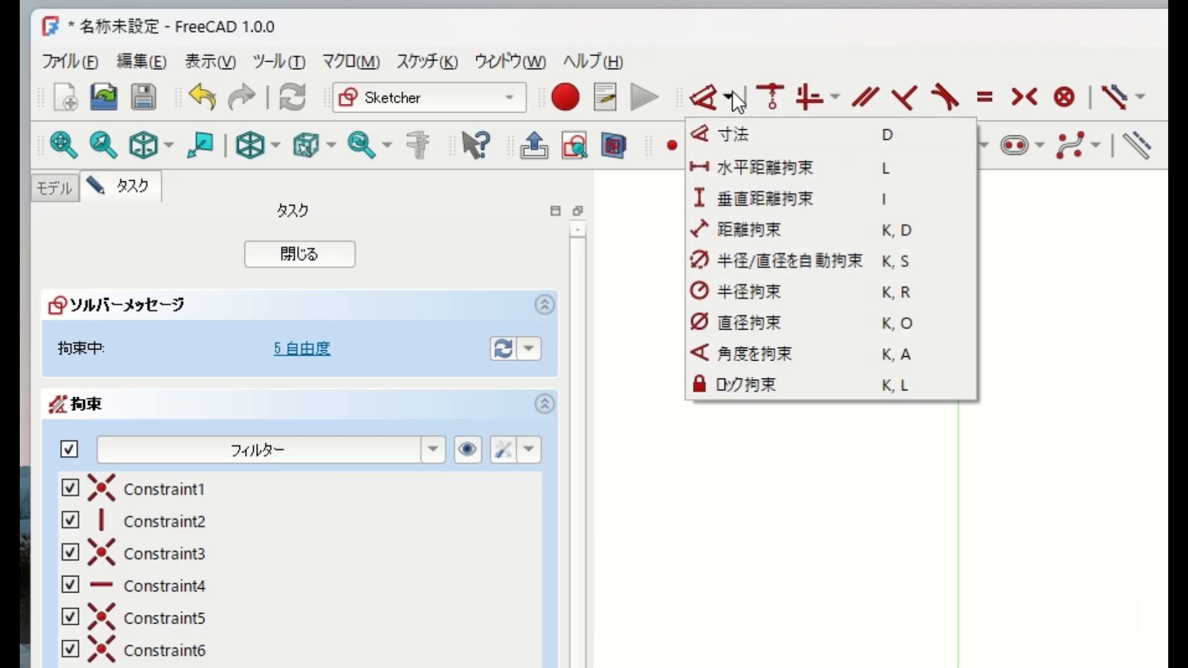
pyautogui.click(736, 168)
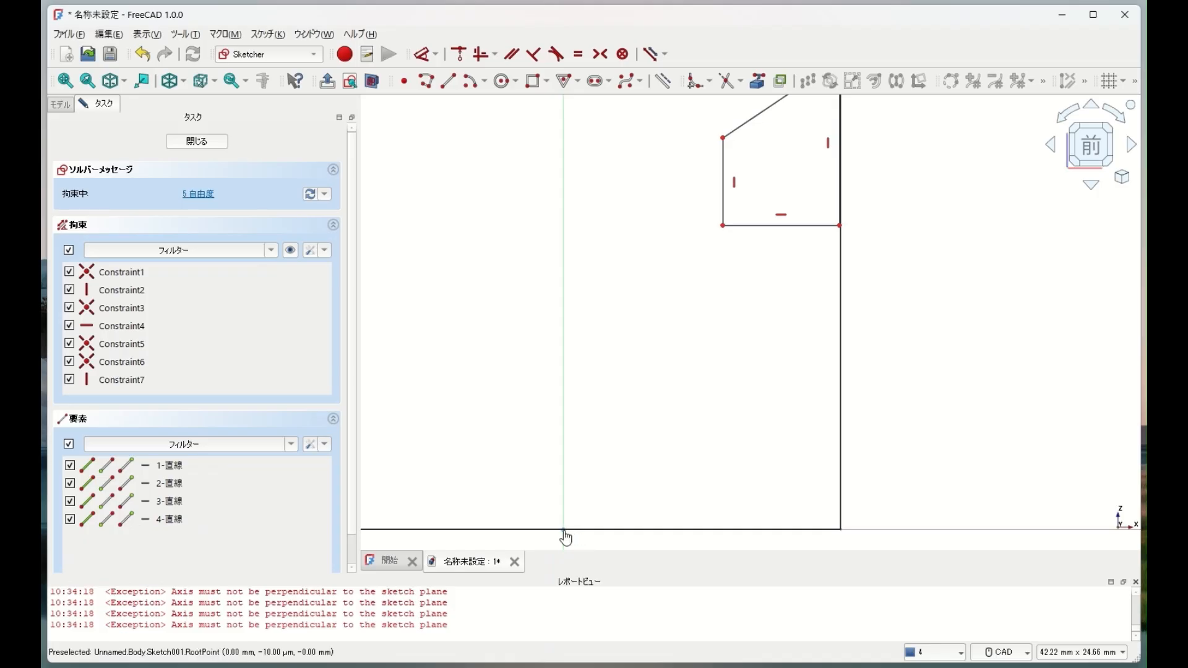
pyautogui.click(564, 531)
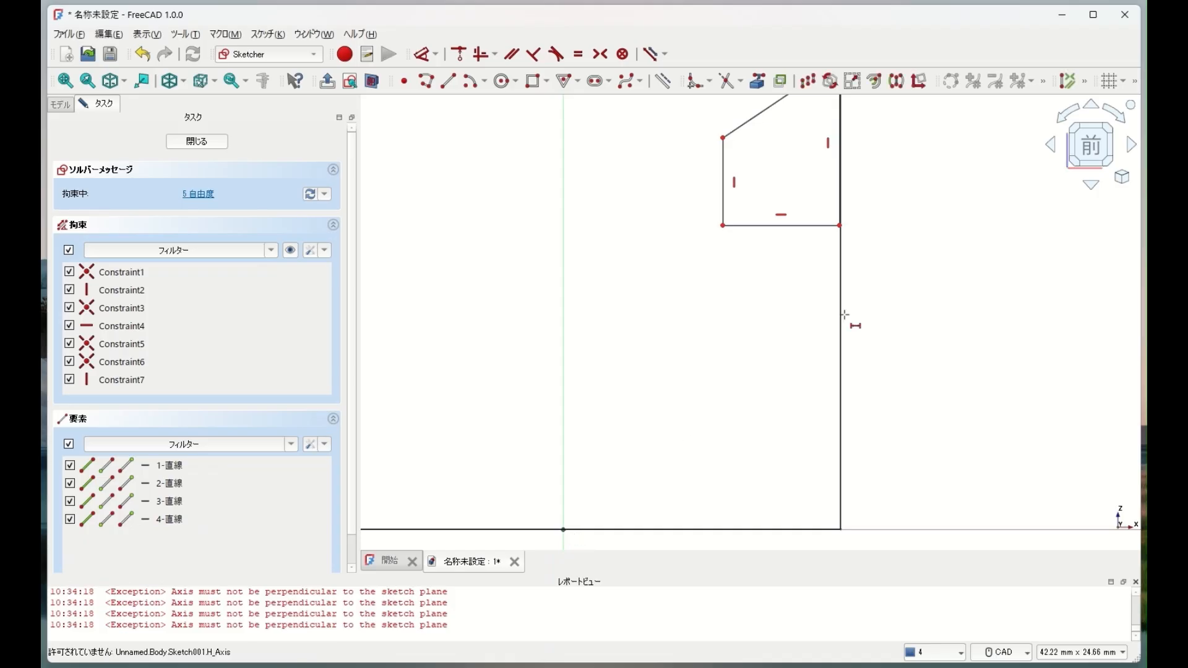
pyautogui.click(840, 226)
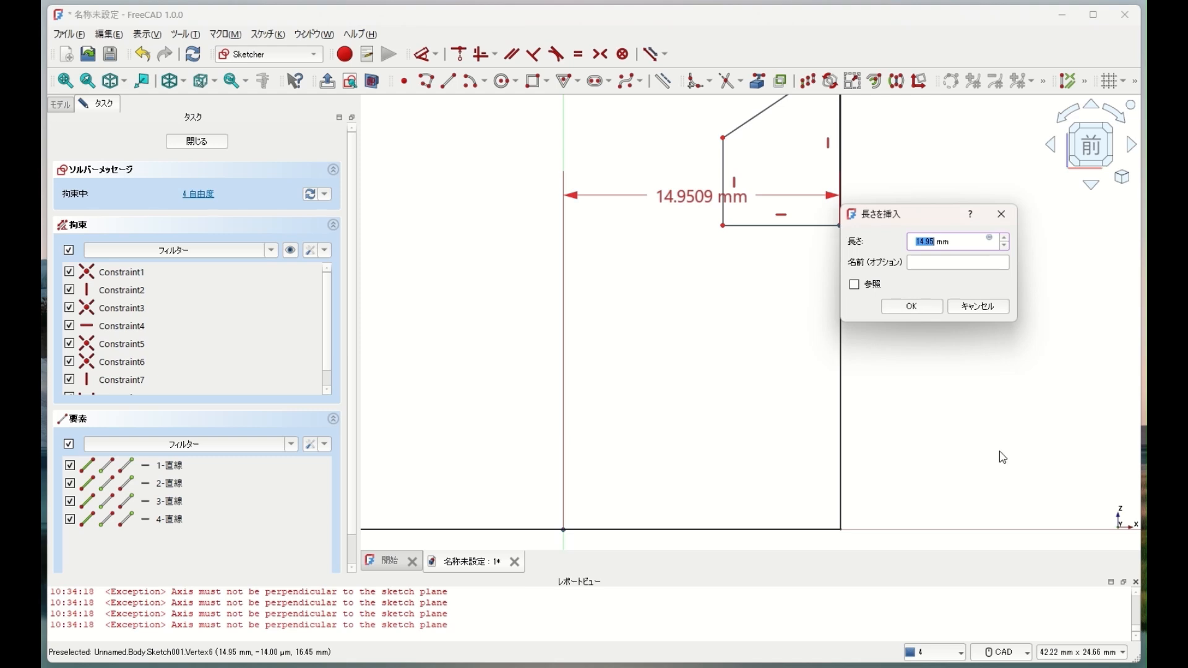
pyautogui.write('15')
pyautogui.press('Return')
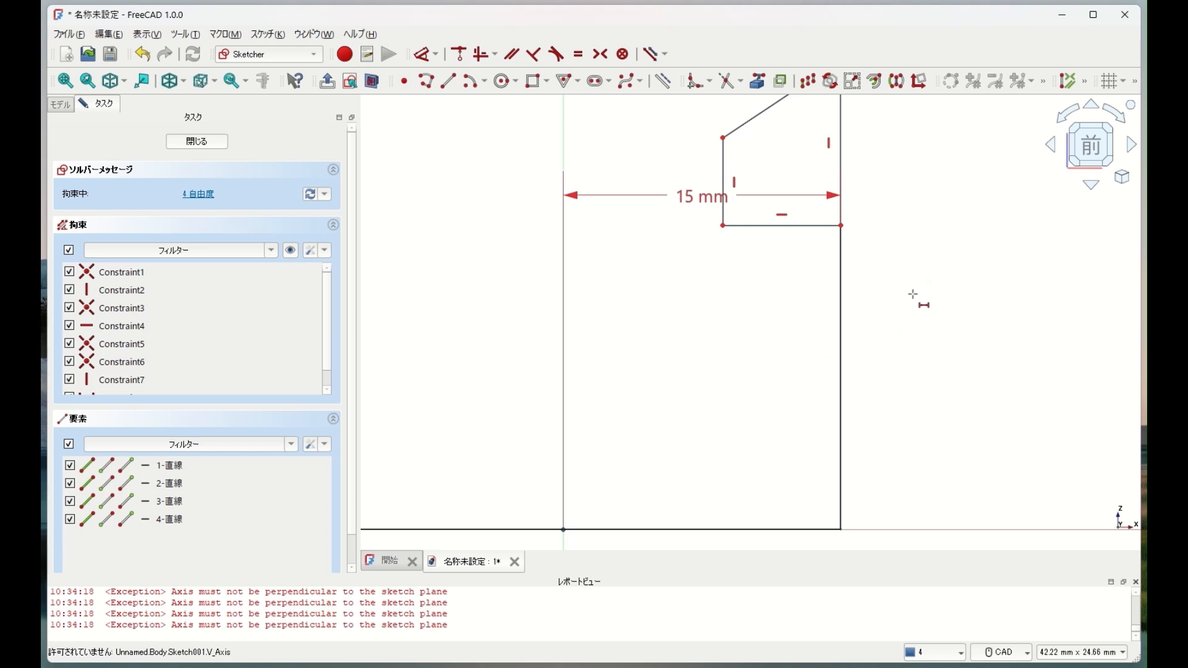
# Try to add a 15 mm horizontal distance constraint to the profile's upper right corner
pyautogui.scroll(1, 916, 261)
pyautogui.scroll(-4, 921, 266)
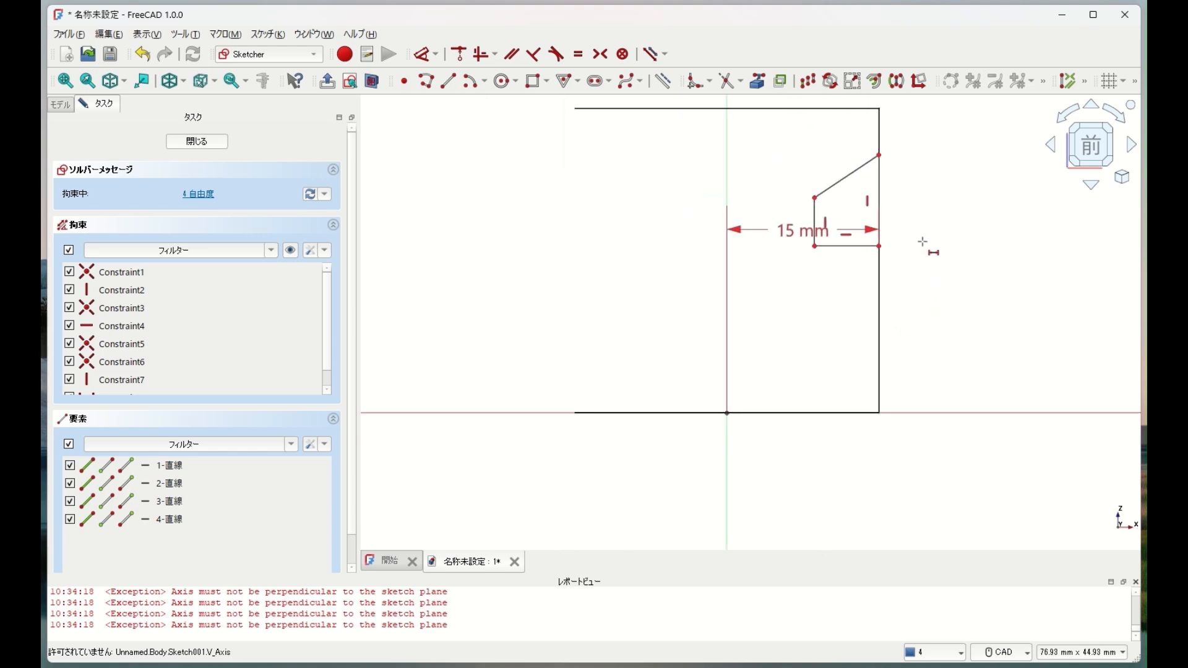
pyautogui.click(879, 157)
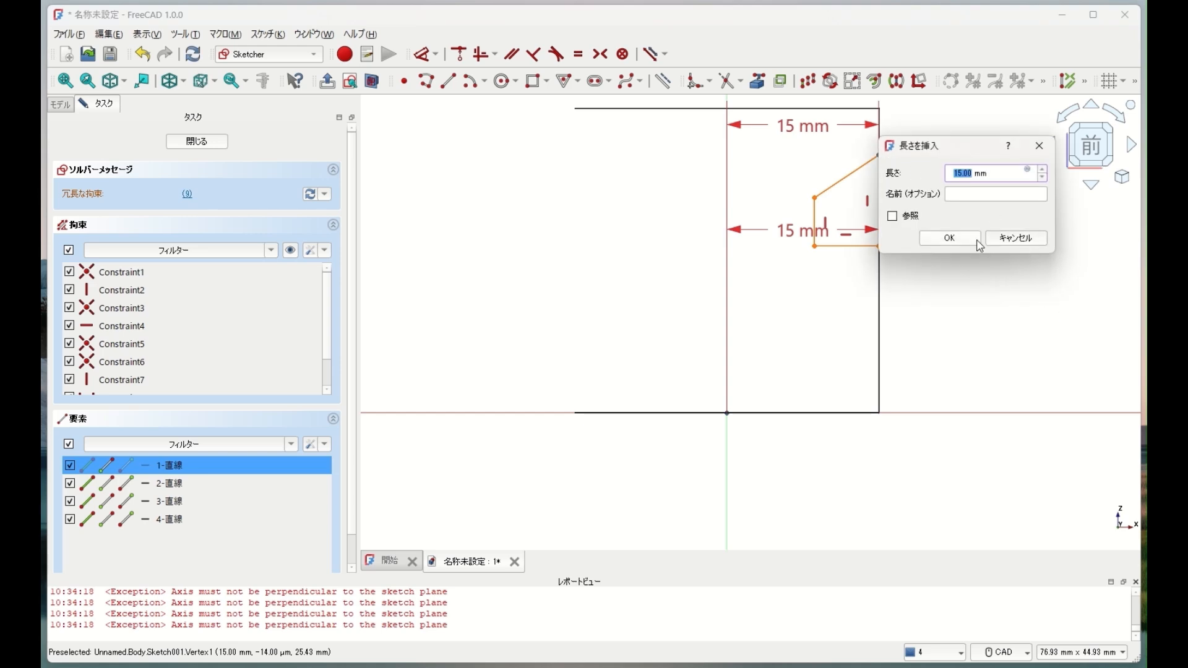
pyautogui.click(949, 238)
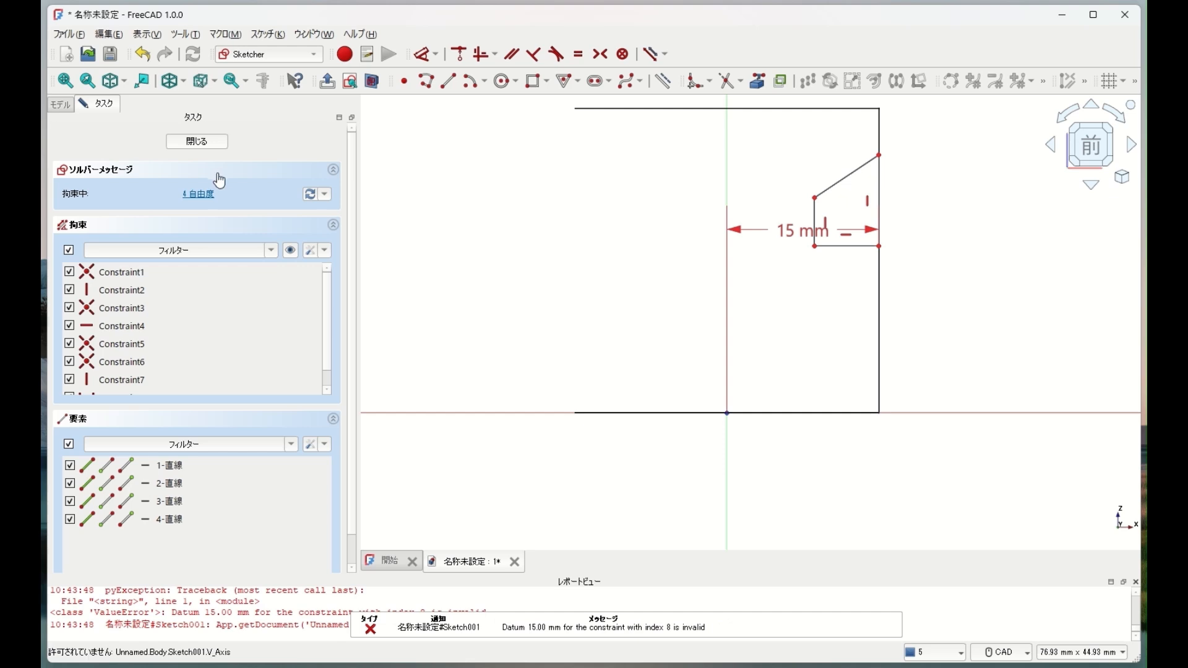
# Close the sketch and cut it as a groove around the vertical sketch axis with an angle of 290°
pyautogui.click(197, 142)
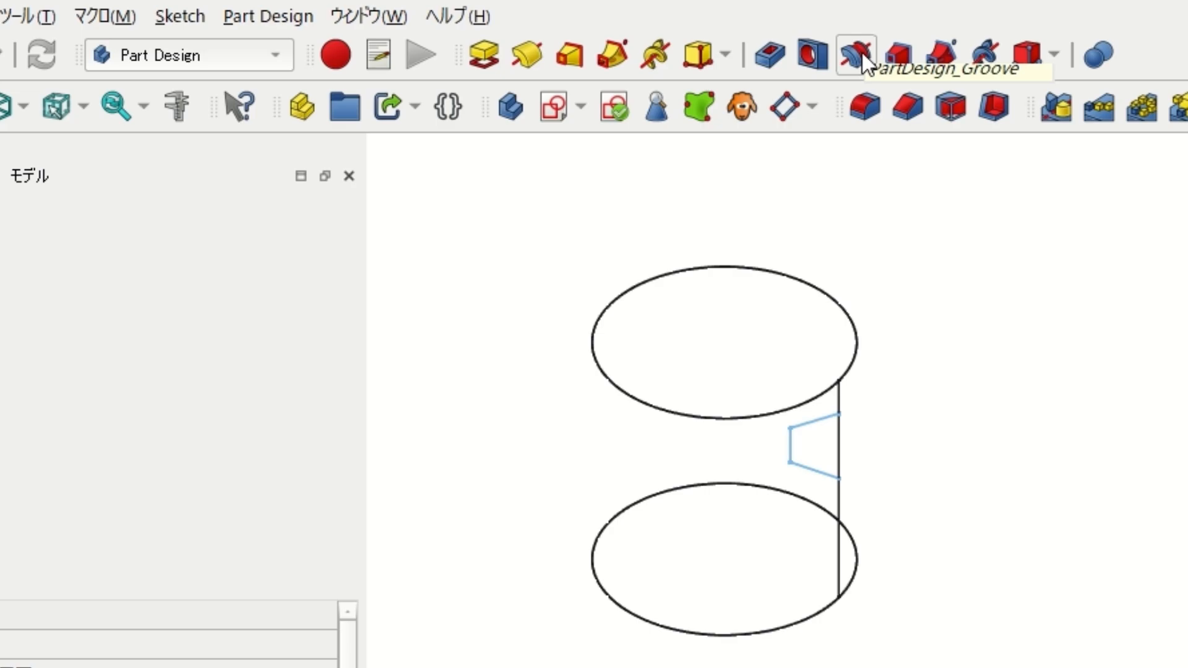
pyautogui.click(860, 57)
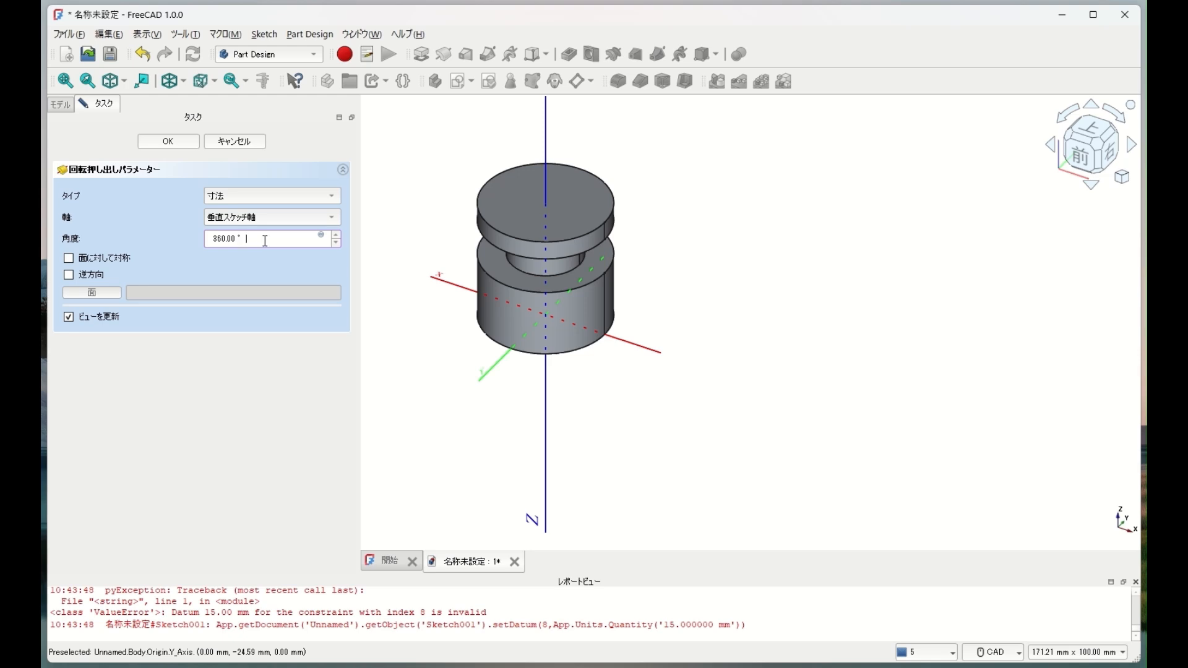
pyautogui.scroll(-7, 264, 240)
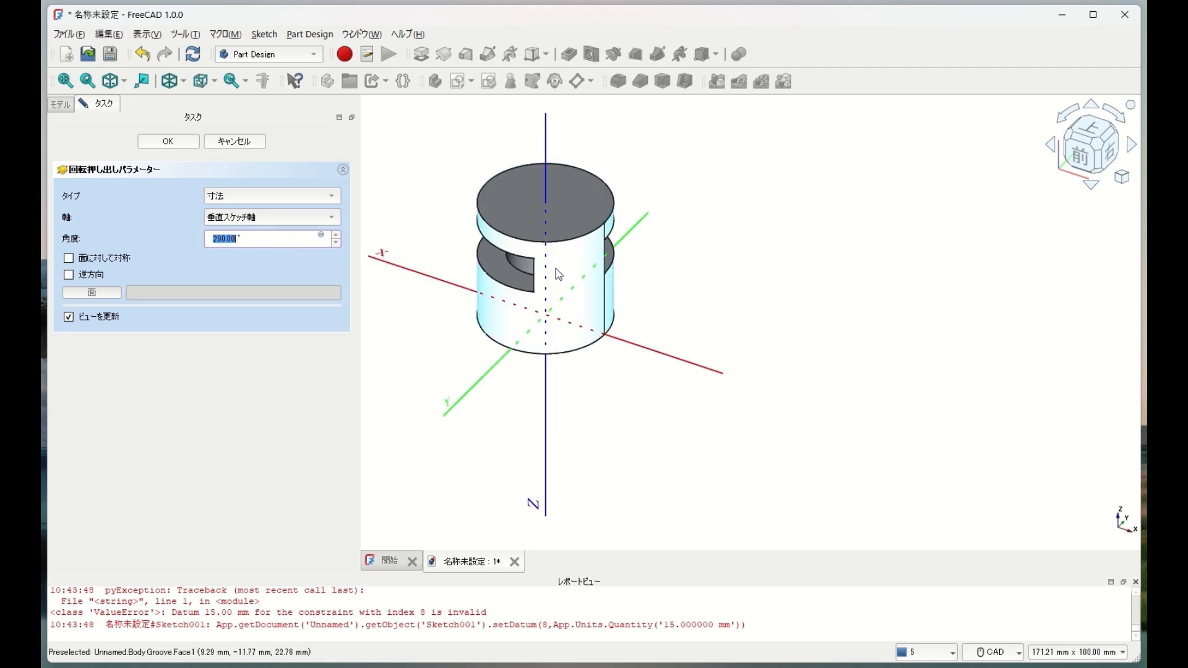
# Try the groove's symmetric-to-plane and reversed options while viewing it from above in wireframe
pyautogui.click(1096, 132)
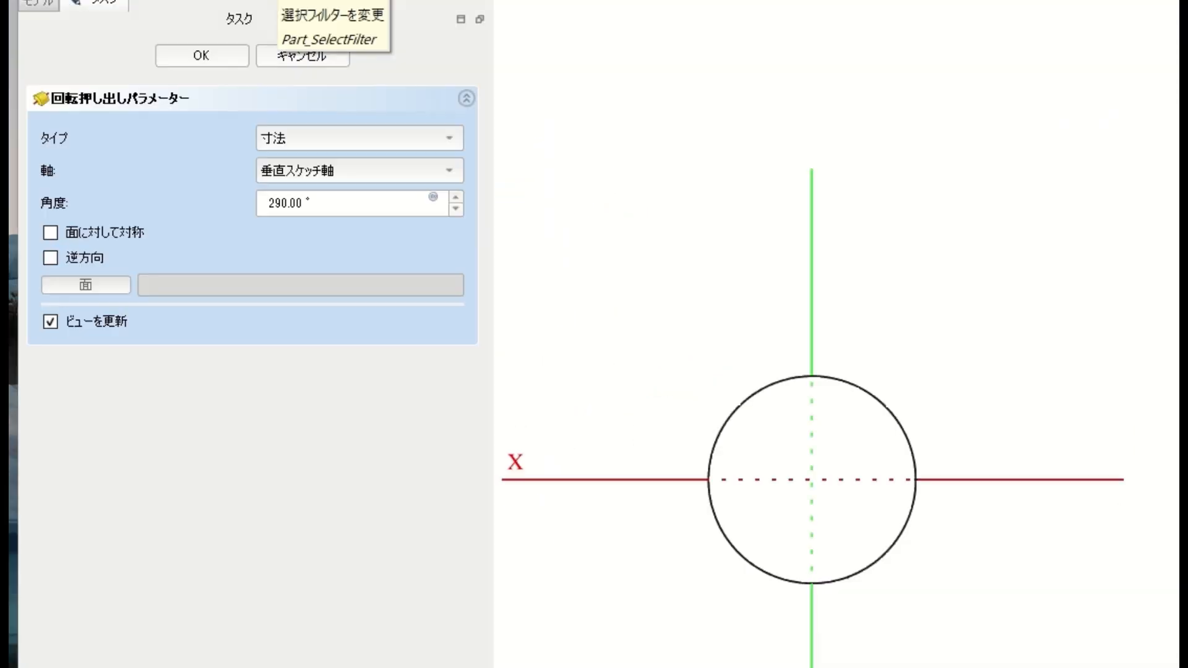
pyautogui.click(225, 0)
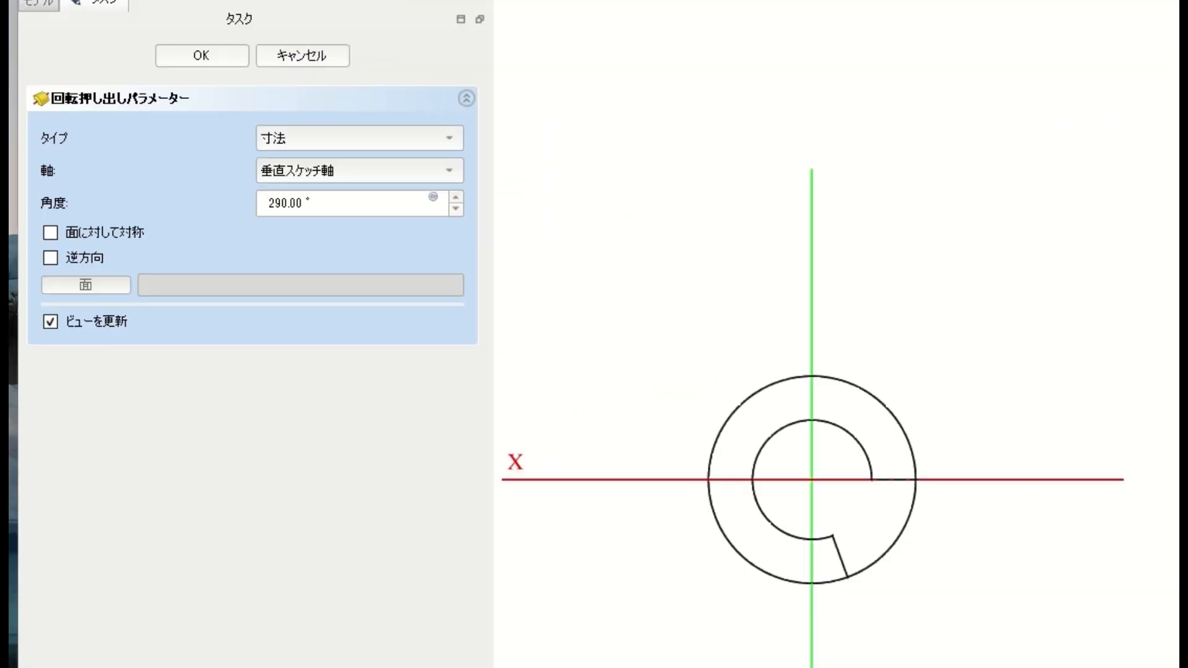
pyautogui.click(124, 233)
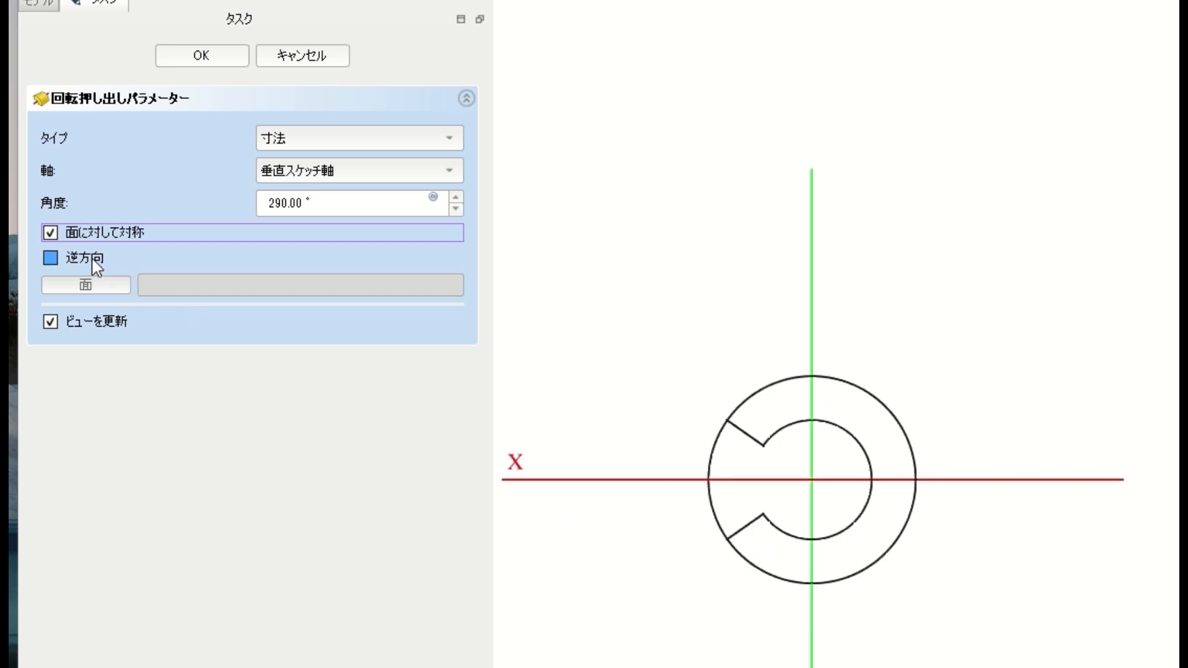
pyautogui.click(70, 255)
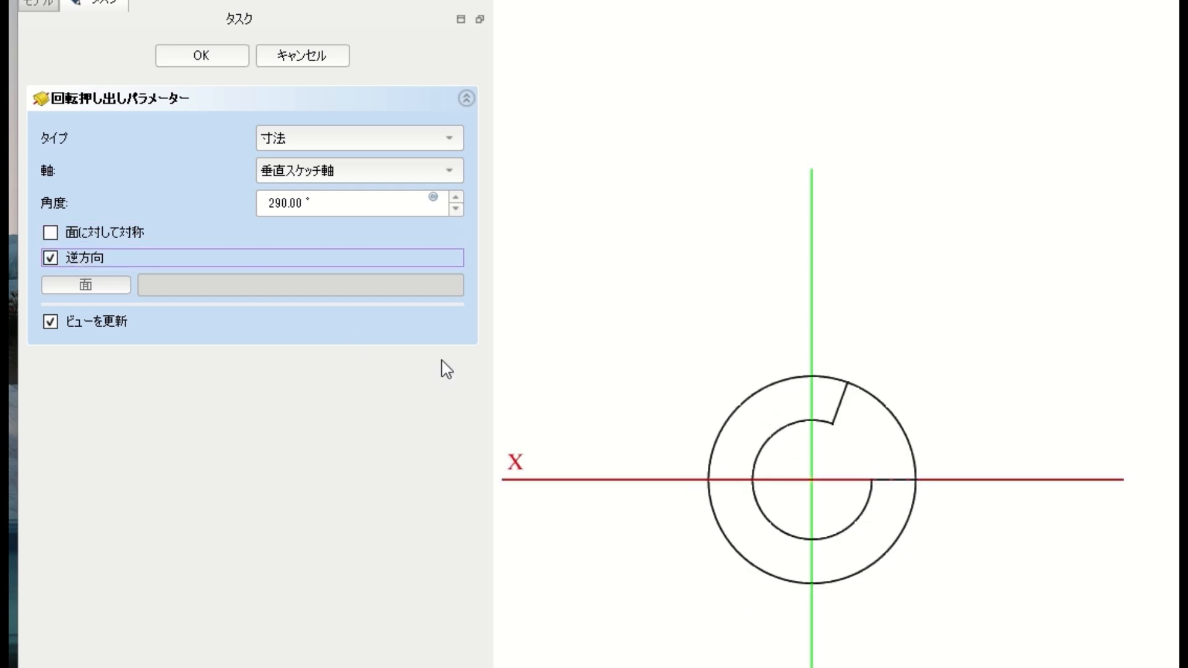
pyautogui.click(55, 259)
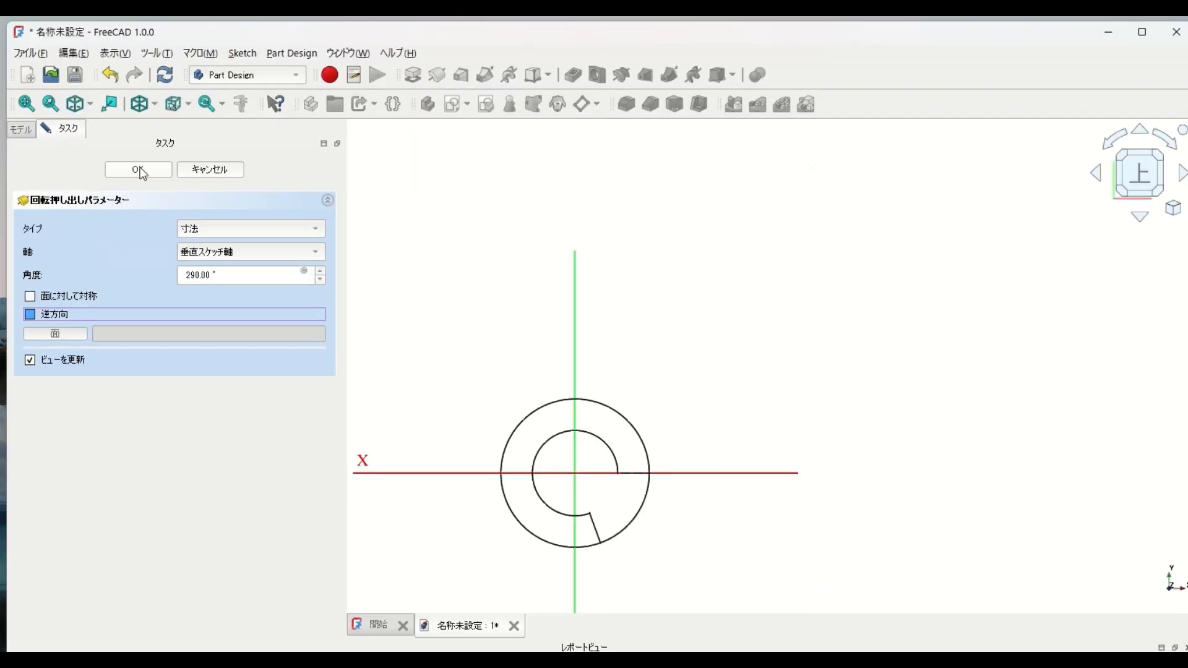
# Accept the groove and restore the as-is draw style
pyautogui.click(138, 170)
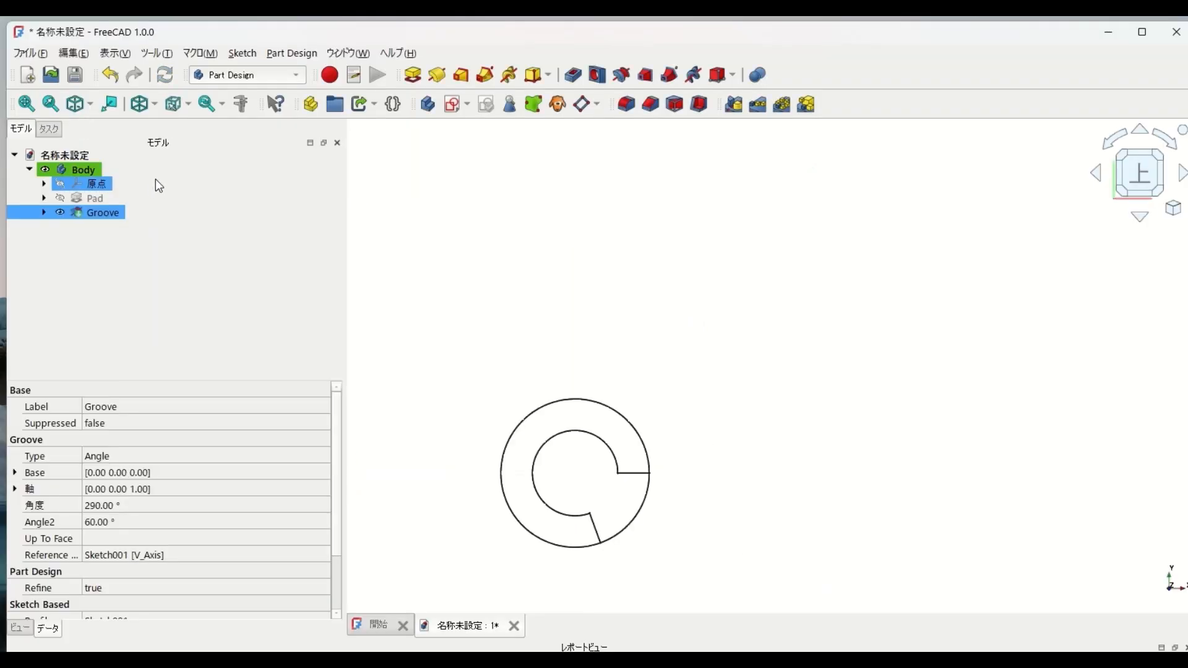
pyautogui.click(155, 103)
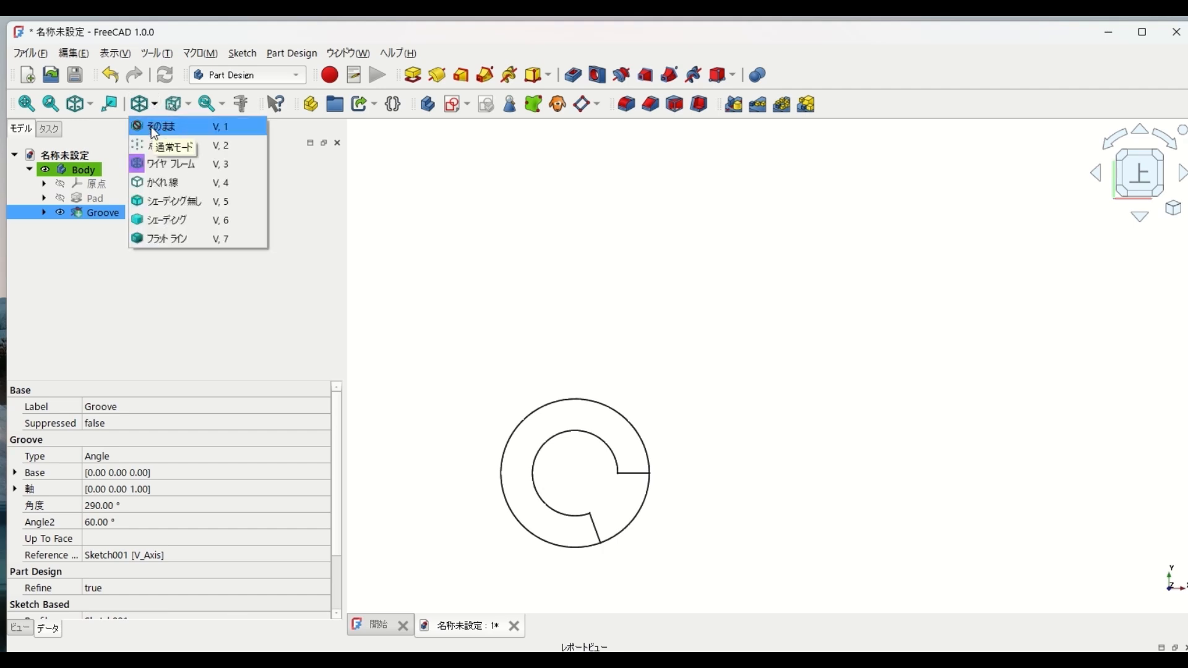
pyautogui.click(155, 127)
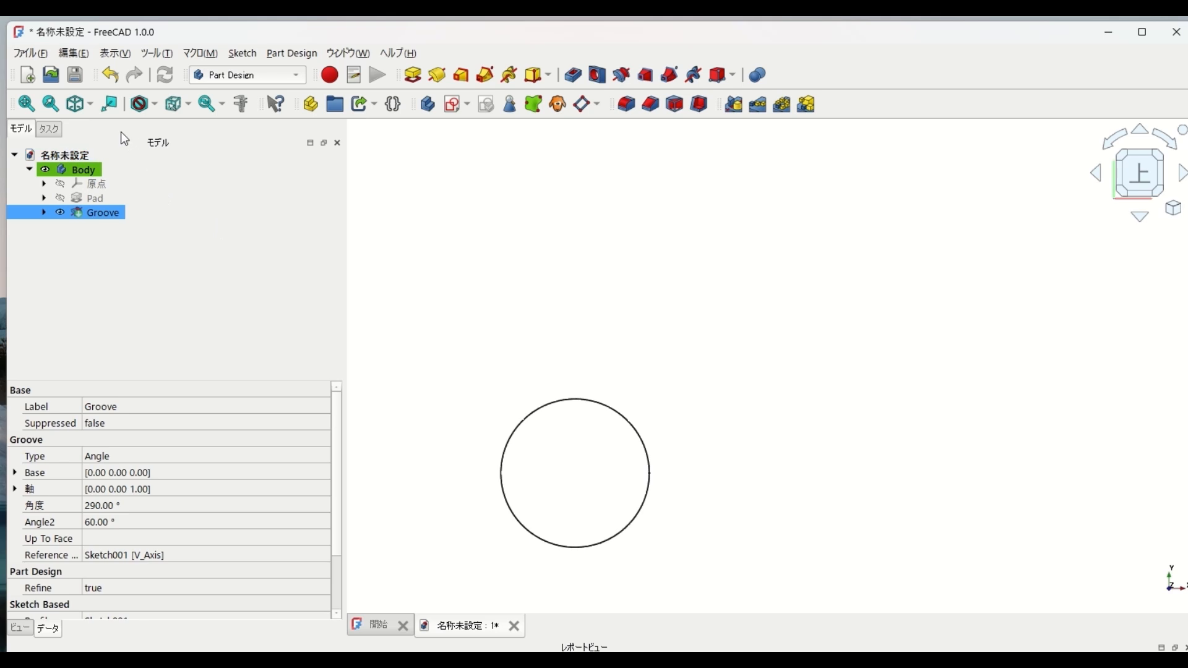
pyautogui.click(82, 106)
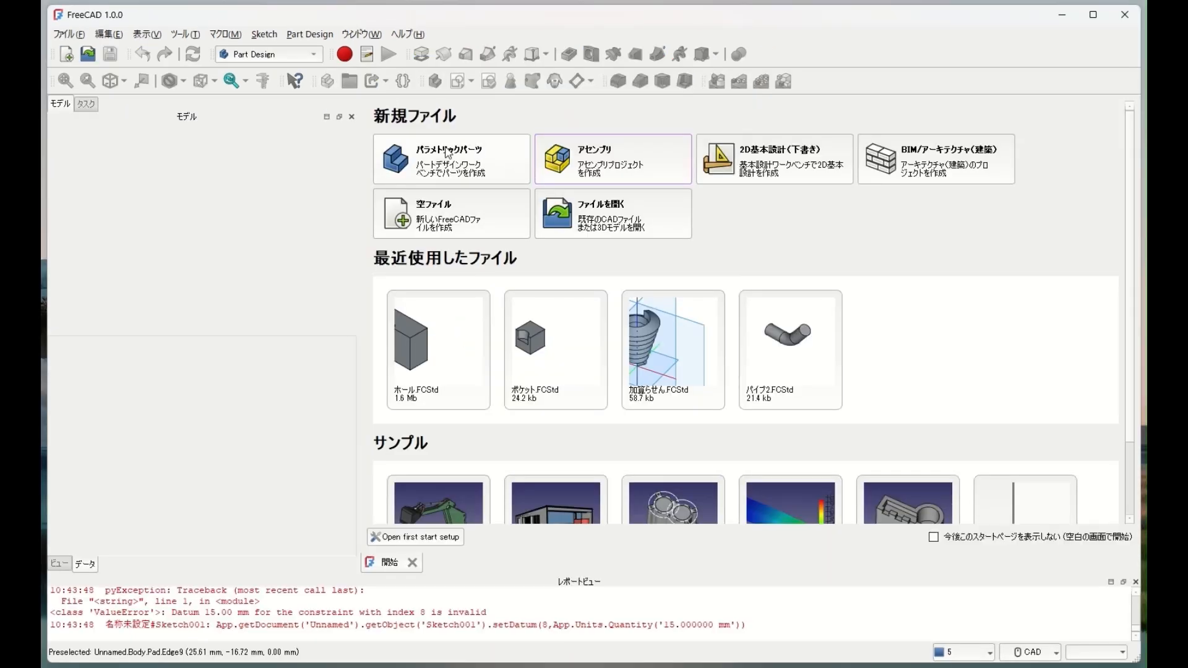
# Create a new parametric part and sketch a freehand rectangle enclosing the origin on the XY plane
pyautogui.click(456, 165)
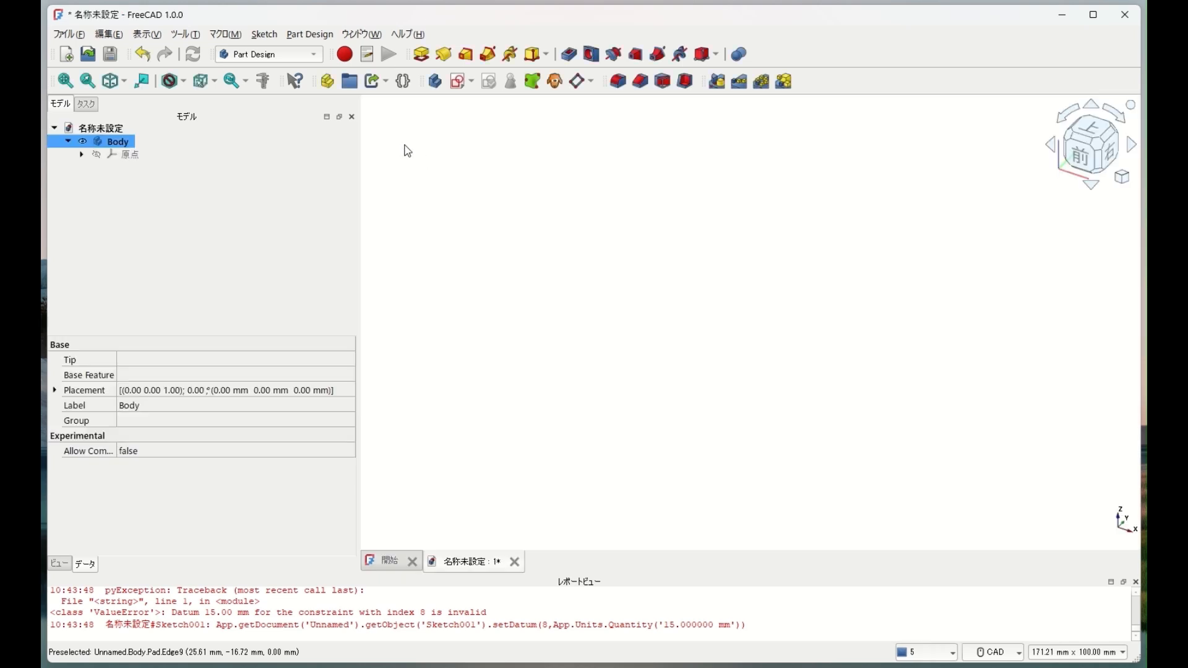
pyautogui.click(458, 81)
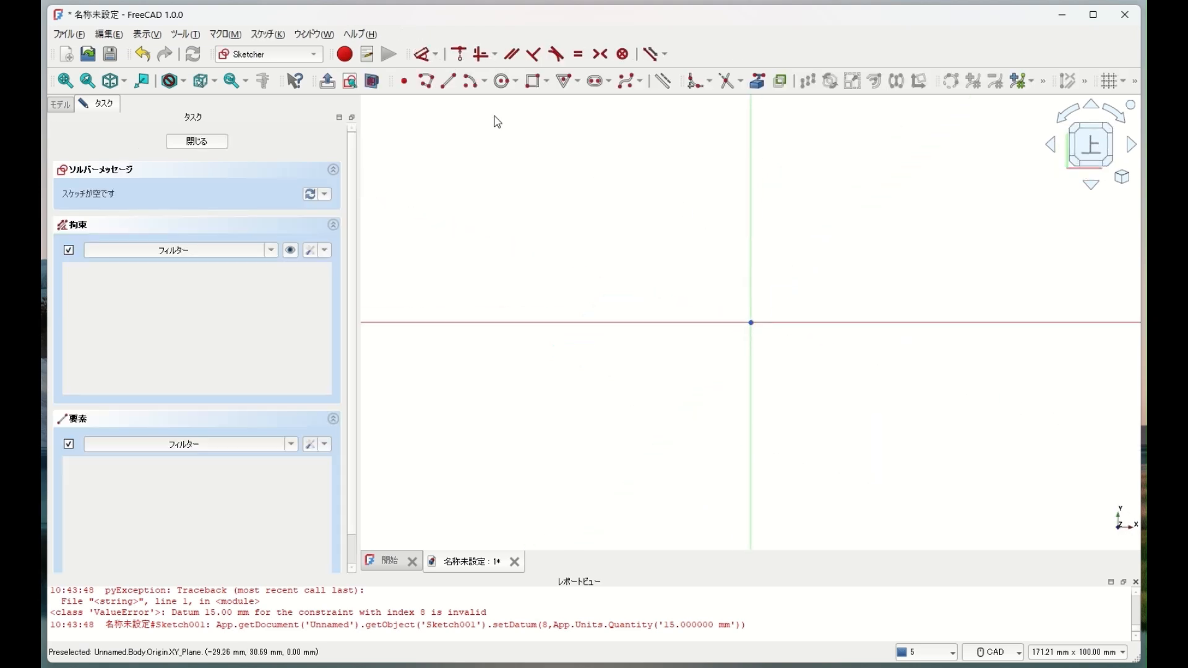
pyautogui.click(535, 85)
pyautogui.click(637, 244)
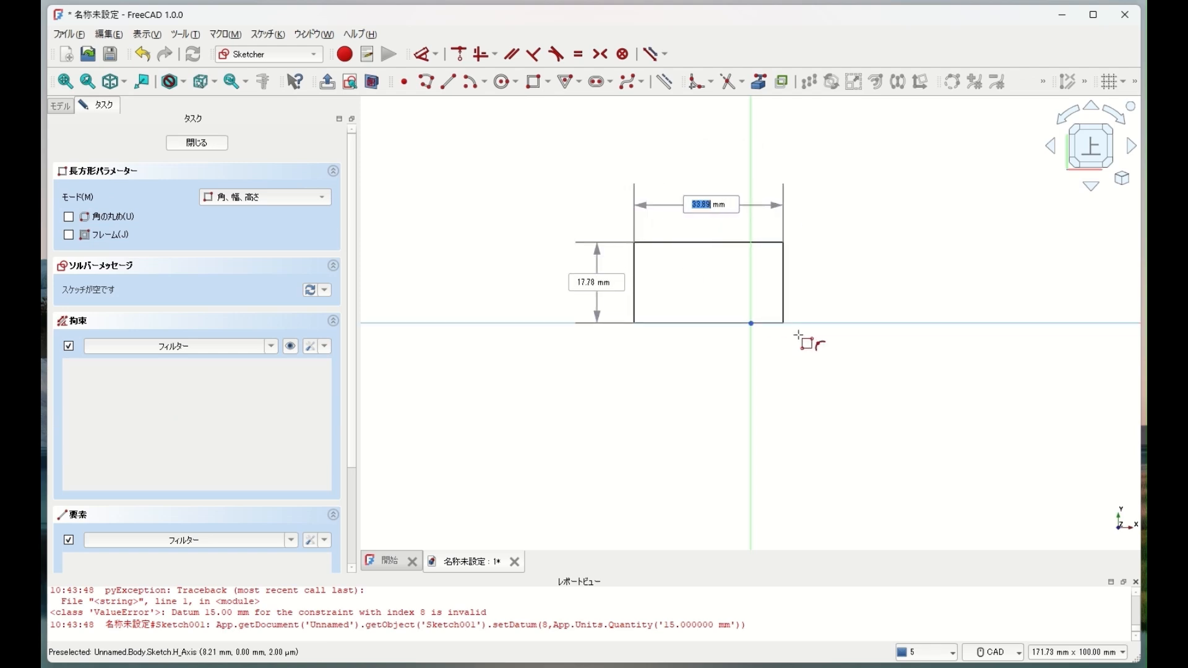
pyautogui.click(879, 410)
pyautogui.click(187, 146)
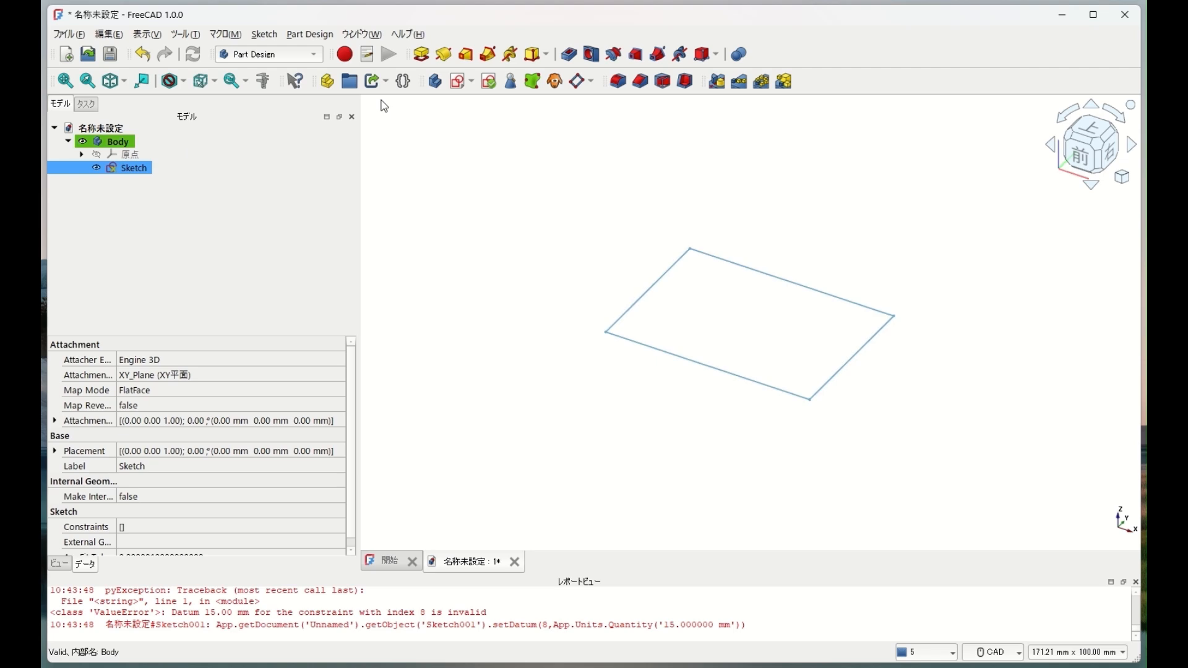
# Pad the rectangle to a length of 10 mm and start a sketch on the block's front face
pyautogui.click(421, 54)
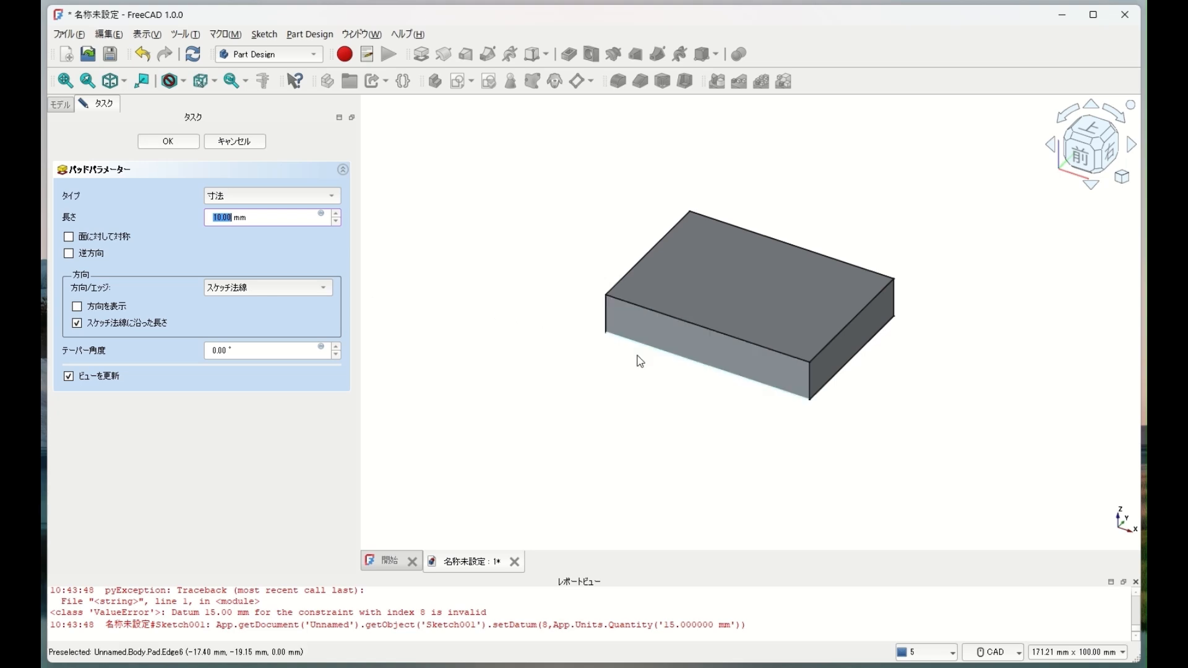
pyautogui.click(166, 143)
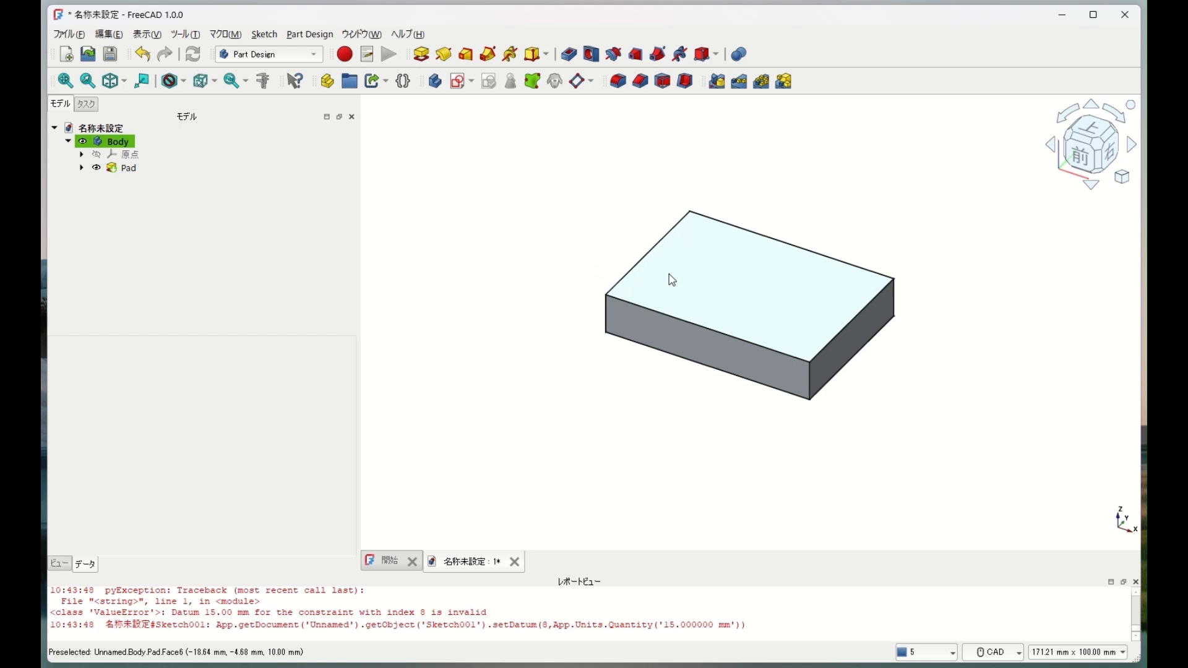
pyautogui.click(681, 337)
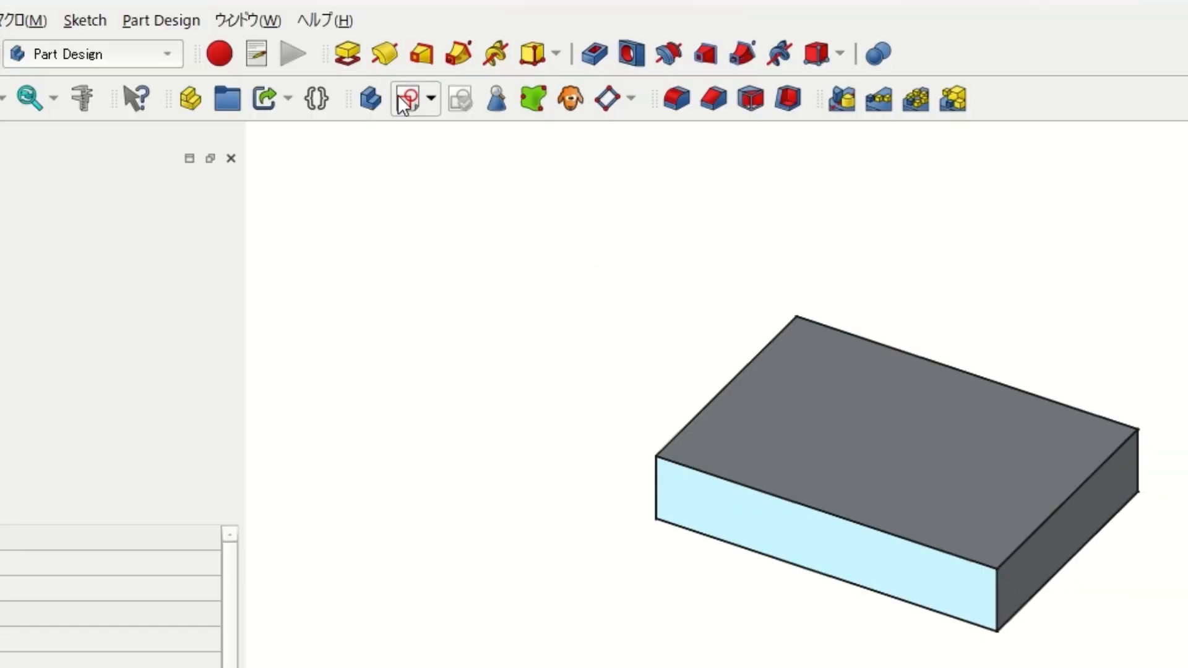
pyautogui.click(411, 97)
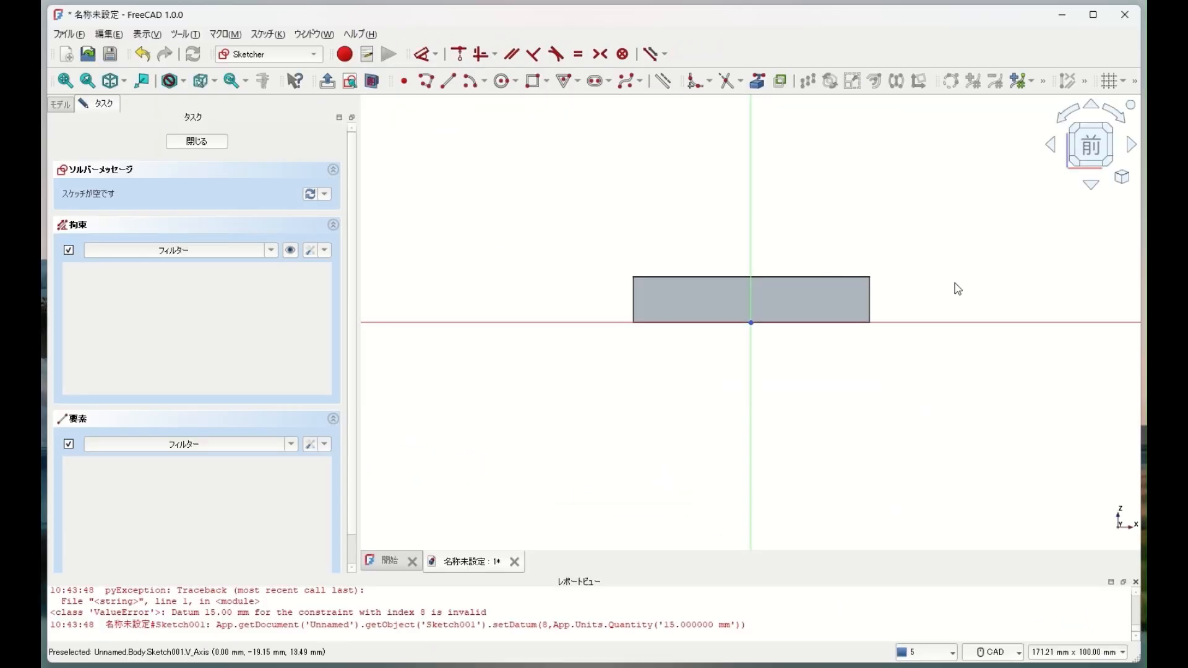
pyautogui.moveTo(957, 289); pyautogui.dragTo(737, 225, button='middle')
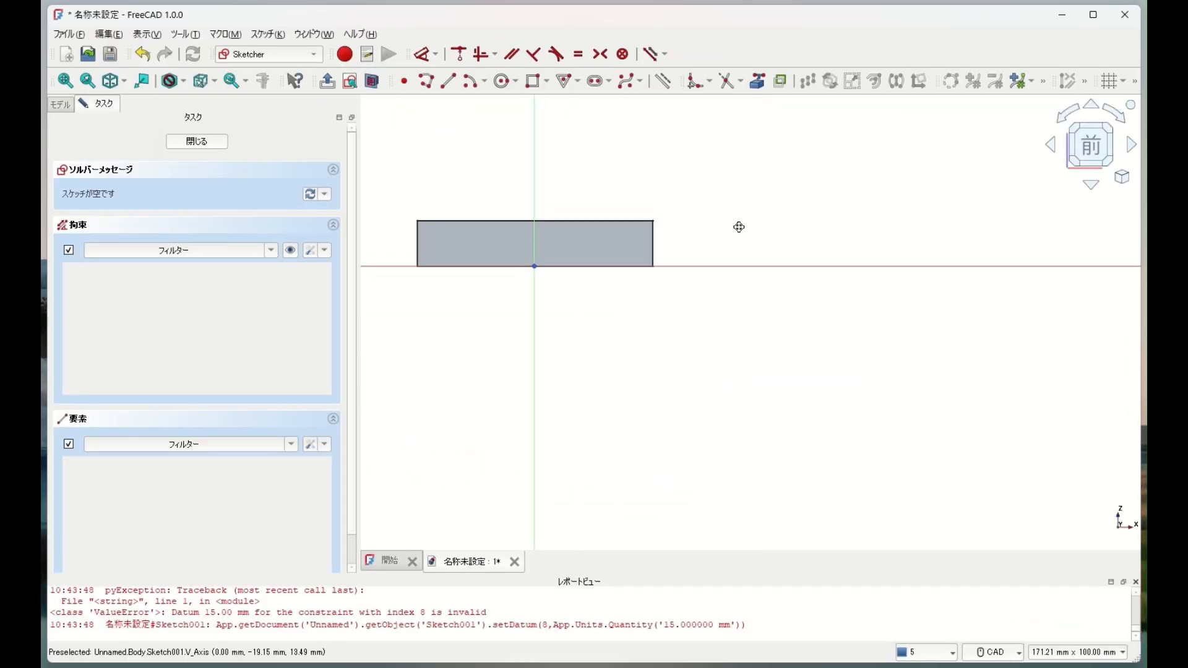
# Sketch a 5 mm by 5 mm rectangle across the front face's upper edge, between its left end and the vertical axis
pyautogui.click(536, 82)
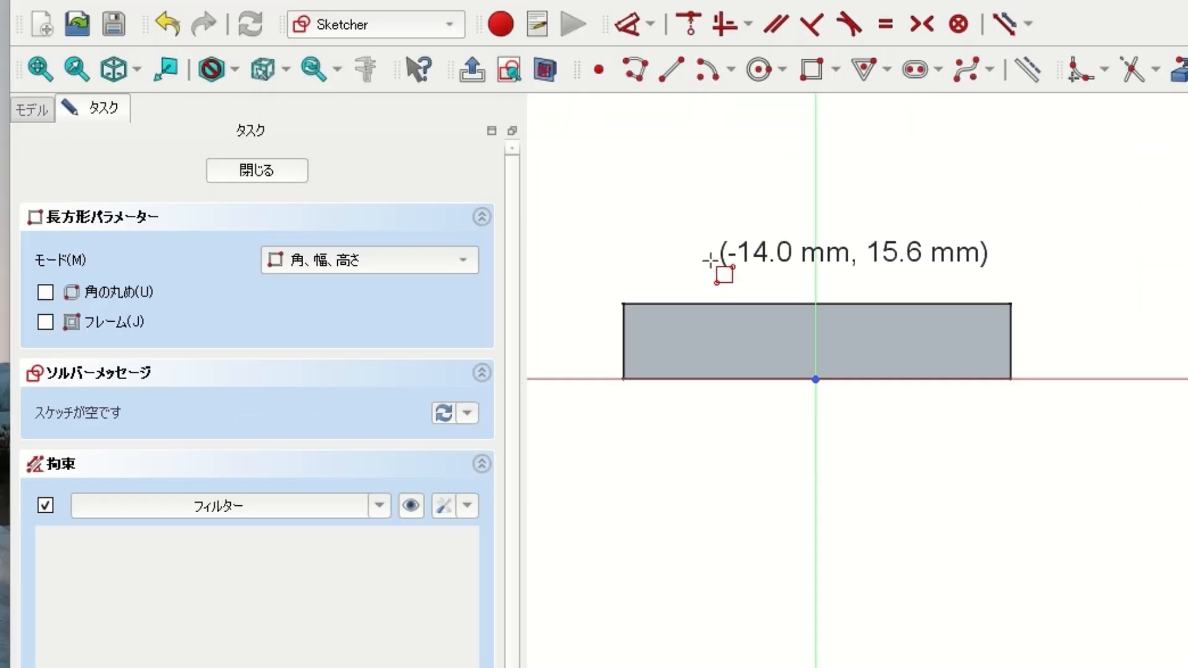
pyautogui.click(687, 286)
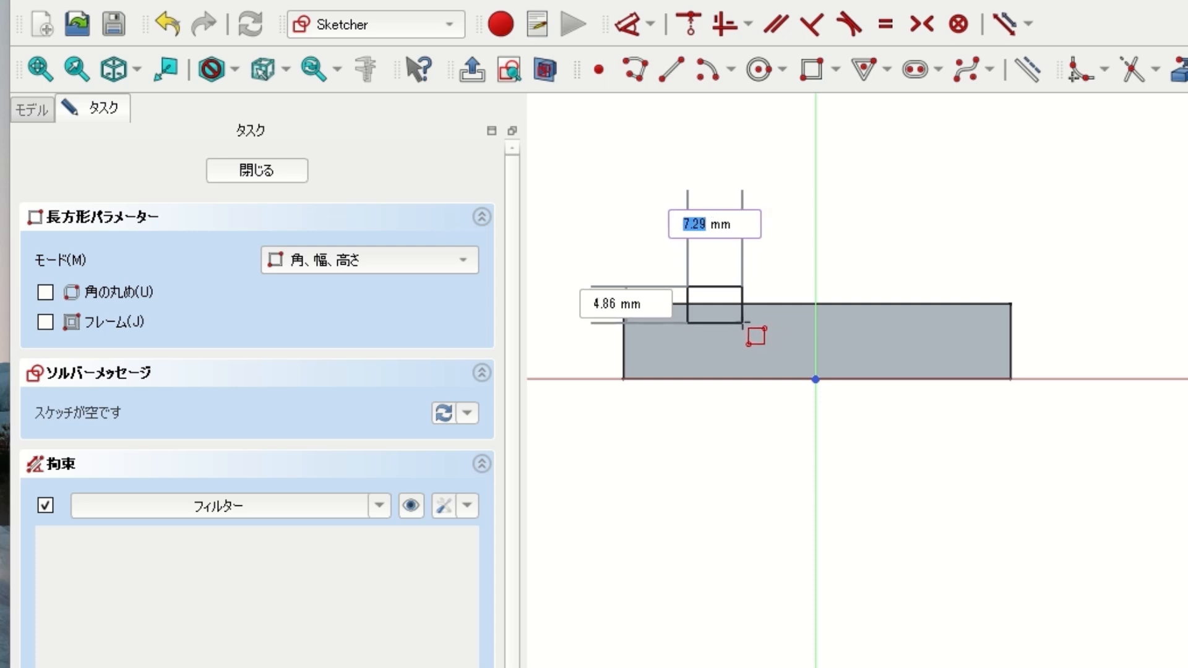
pyautogui.write('5')
pyautogui.press('Tab')
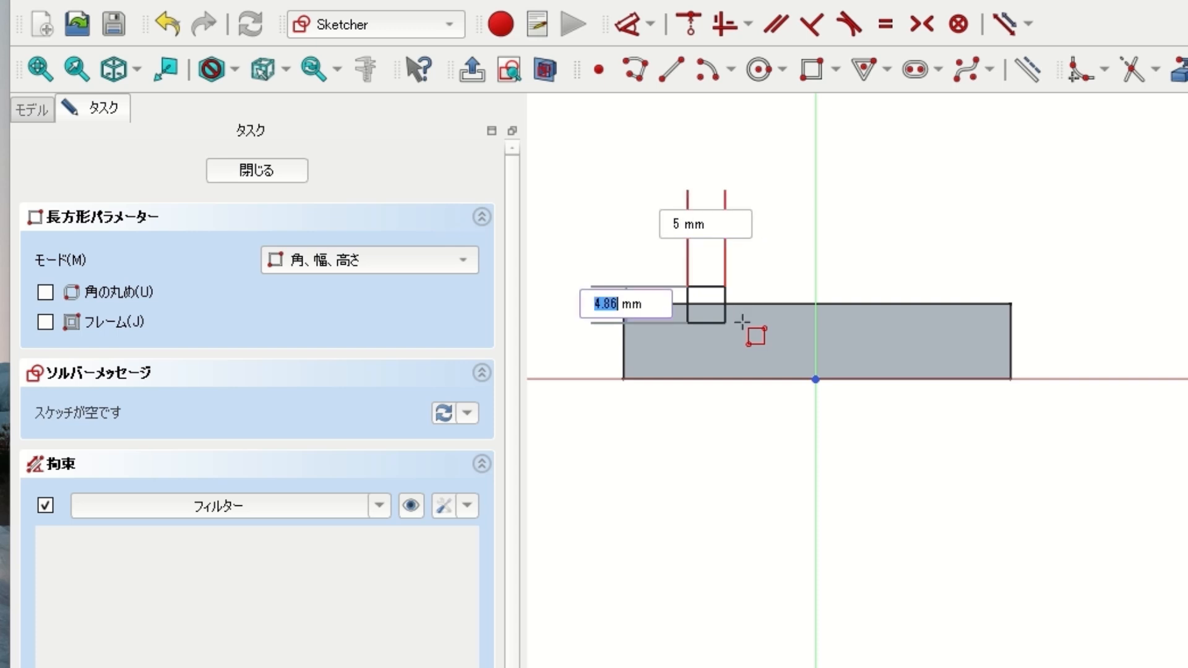
pyautogui.write('5')
pyautogui.press('Return')
# Constrain the vertical distance between the small rectangle's upper right corner and the origin to 10 mm
pyautogui.click(629, 25)
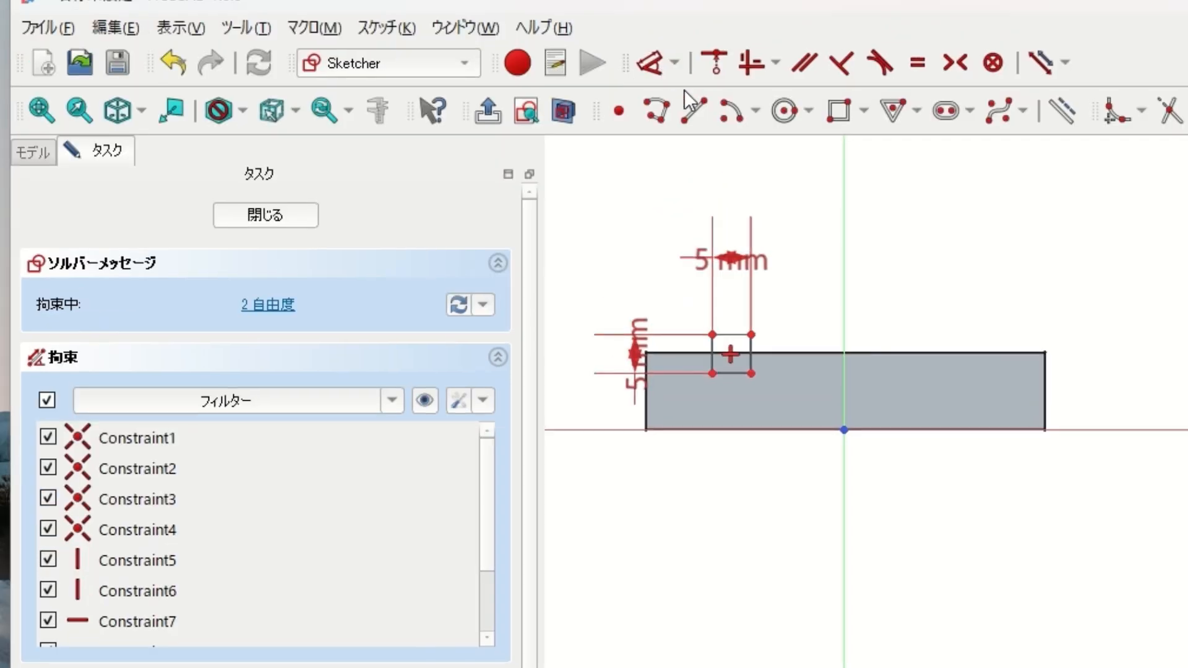
pyautogui.click(674, 62)
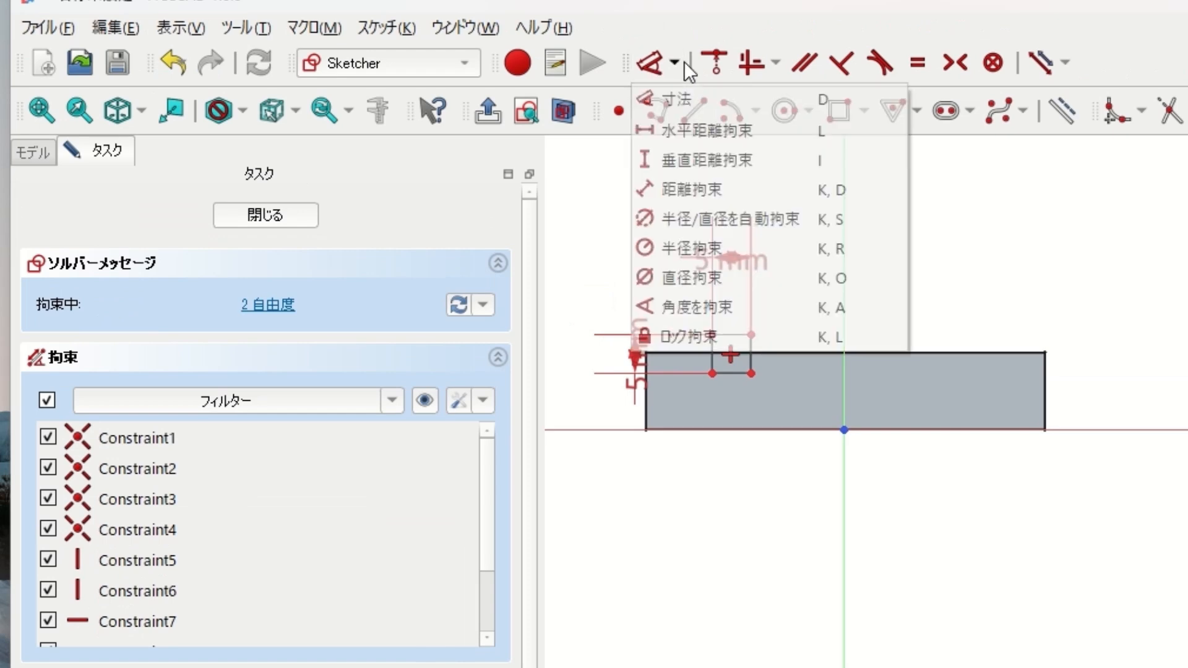
pyautogui.click(673, 161)
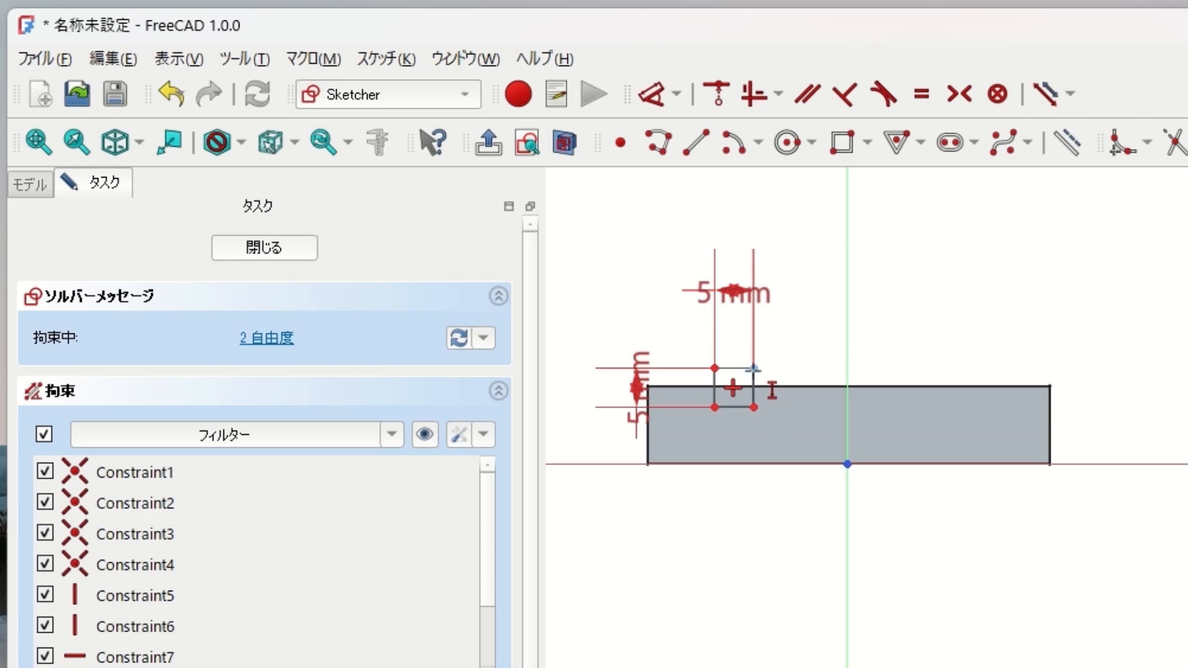
pyautogui.click(753, 369)
pyautogui.click(848, 467)
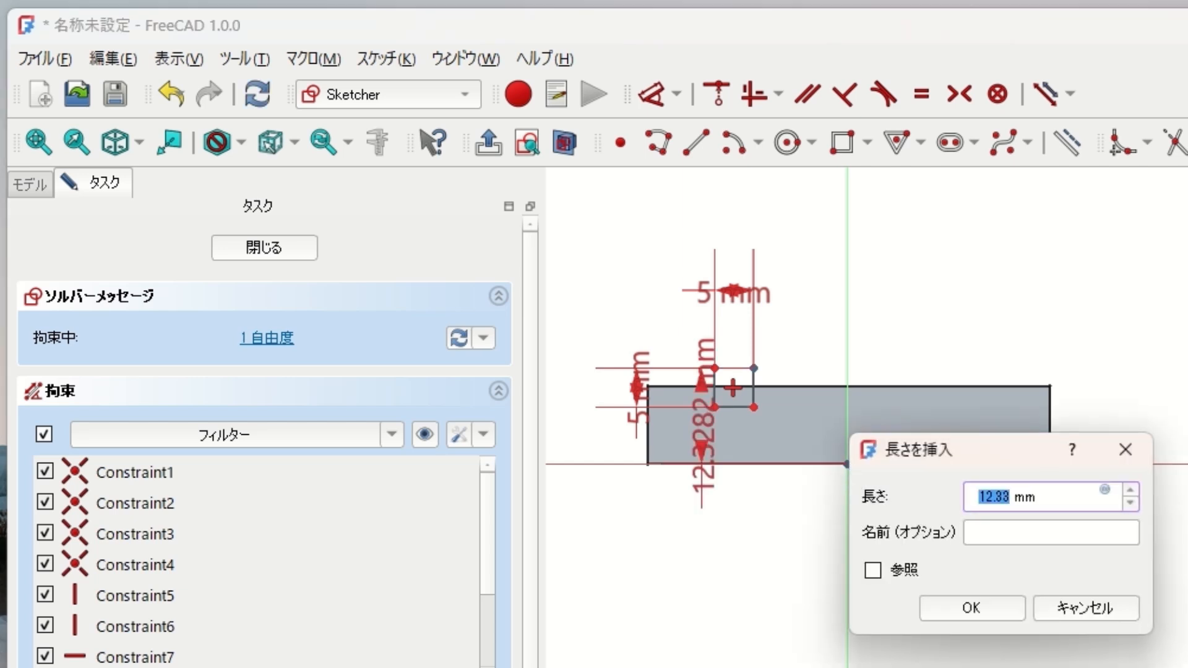
pyautogui.write('10')
pyautogui.press('Return')
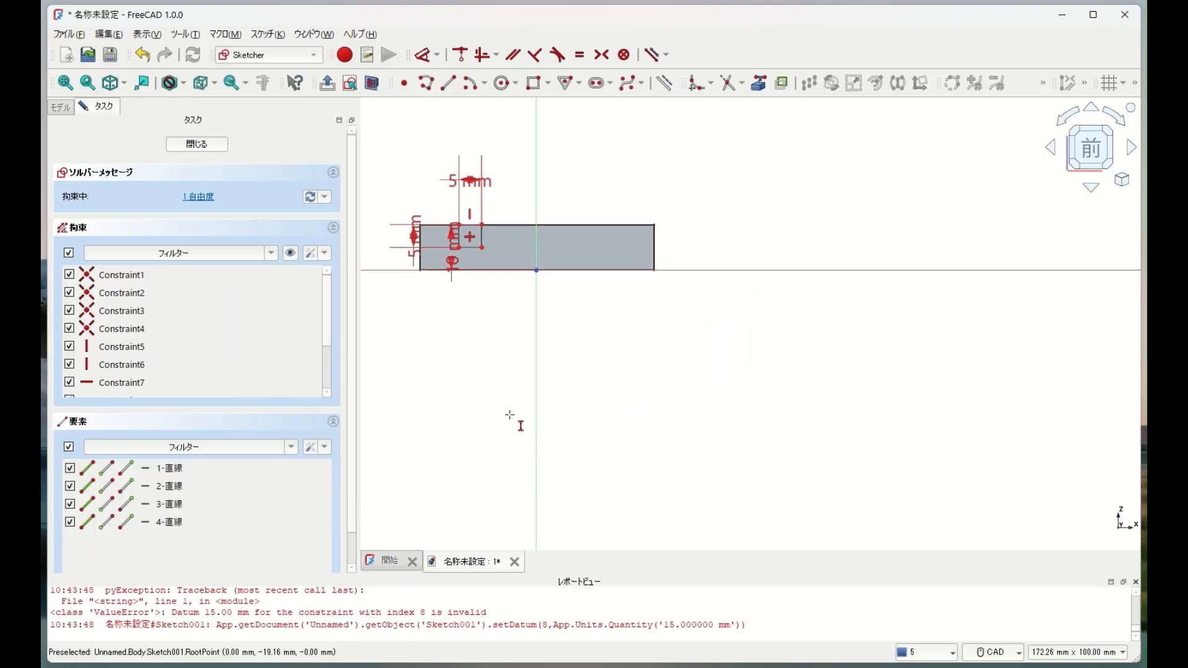
# Close the sketch and cut it as a groove around the vertical sketch axis with an angle of 110°
pyautogui.click(198, 144)
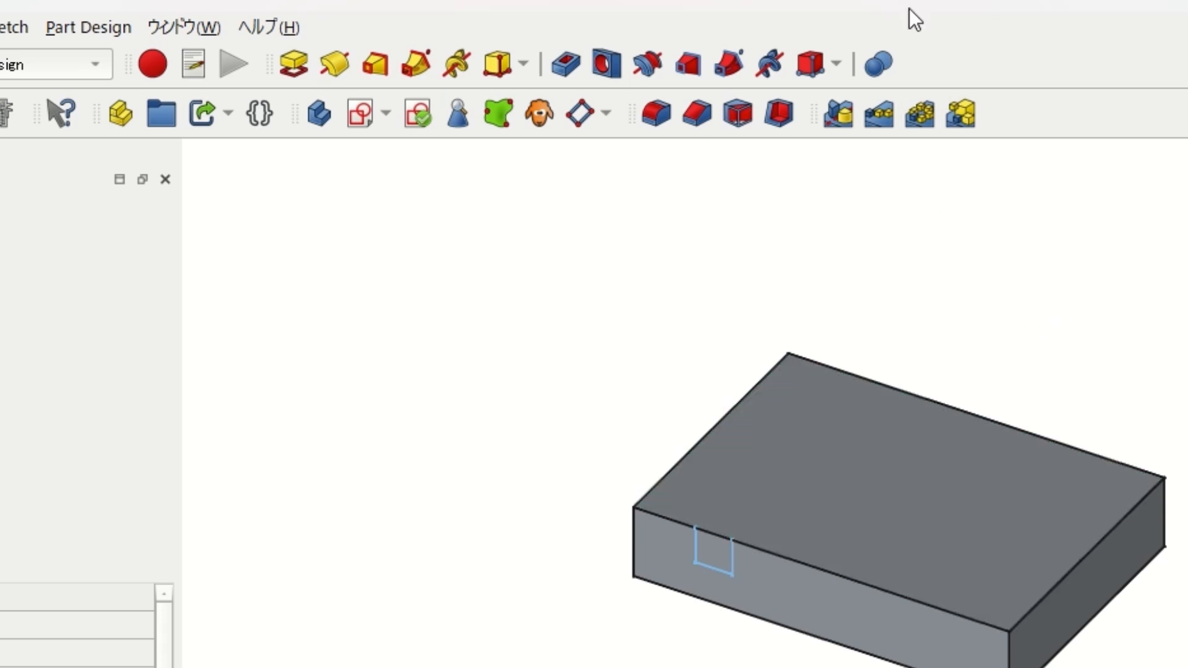
pyautogui.click(647, 64)
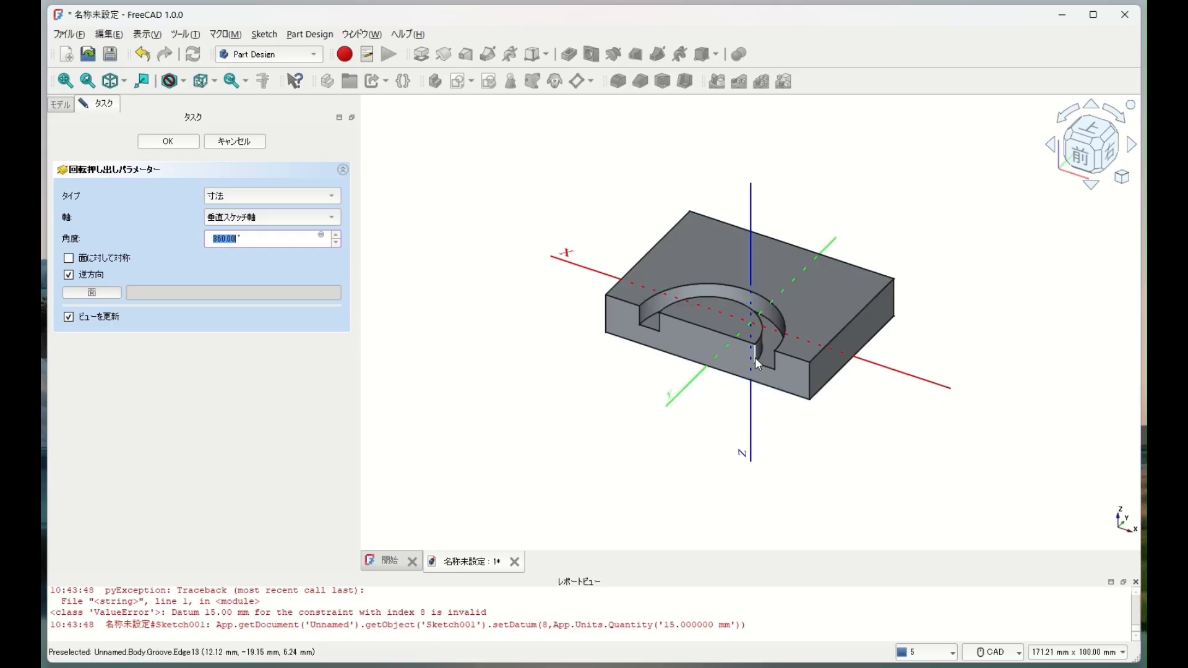
pyautogui.moveTo(915, 415); pyautogui.dragTo(730, 374, button='middle')
pyautogui.click(335, 337)
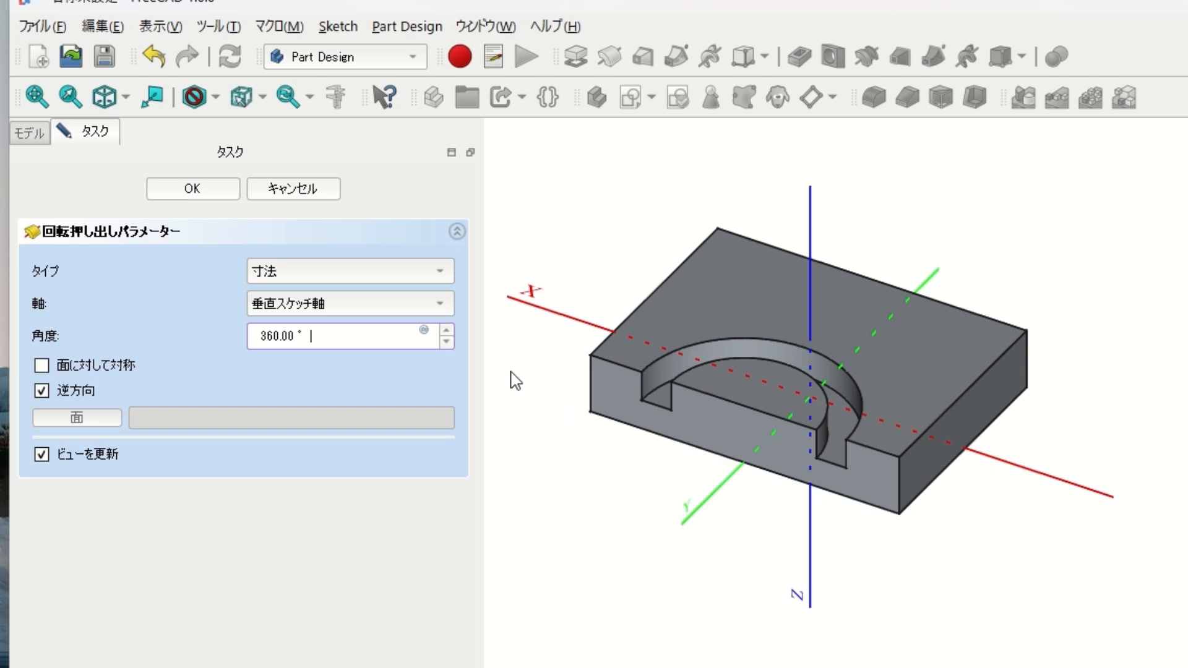
pyautogui.scroll(-4, 391, 336)
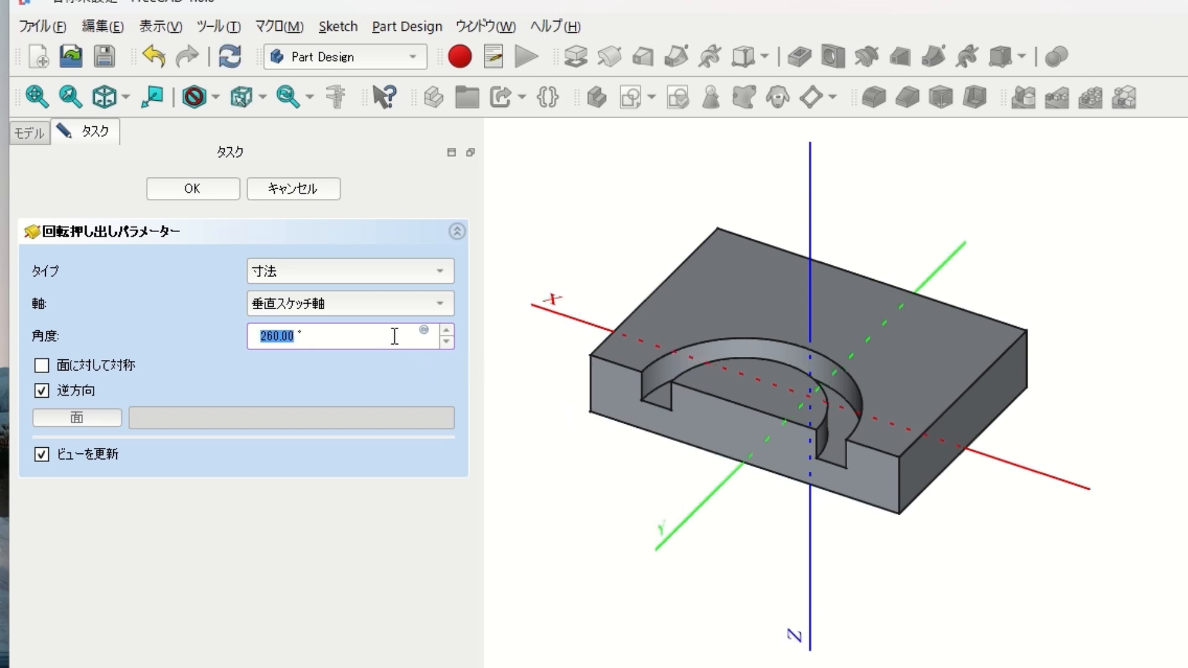
pyautogui.scroll(-6, 394, 342)
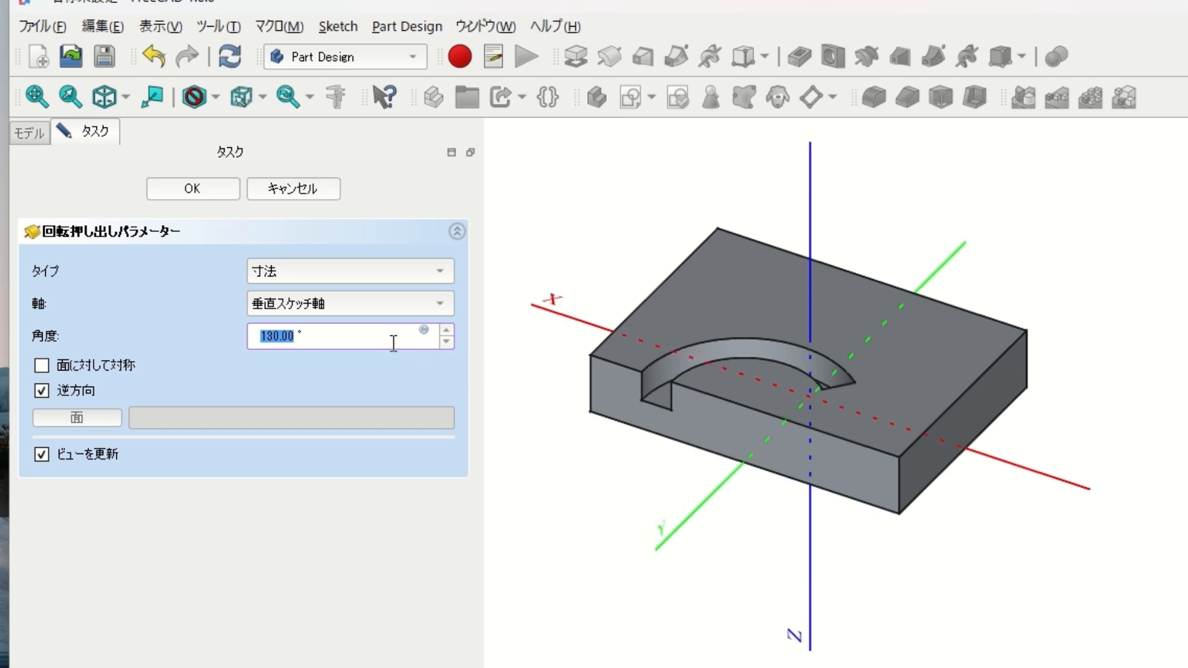
pyautogui.scroll(-4, 394, 342)
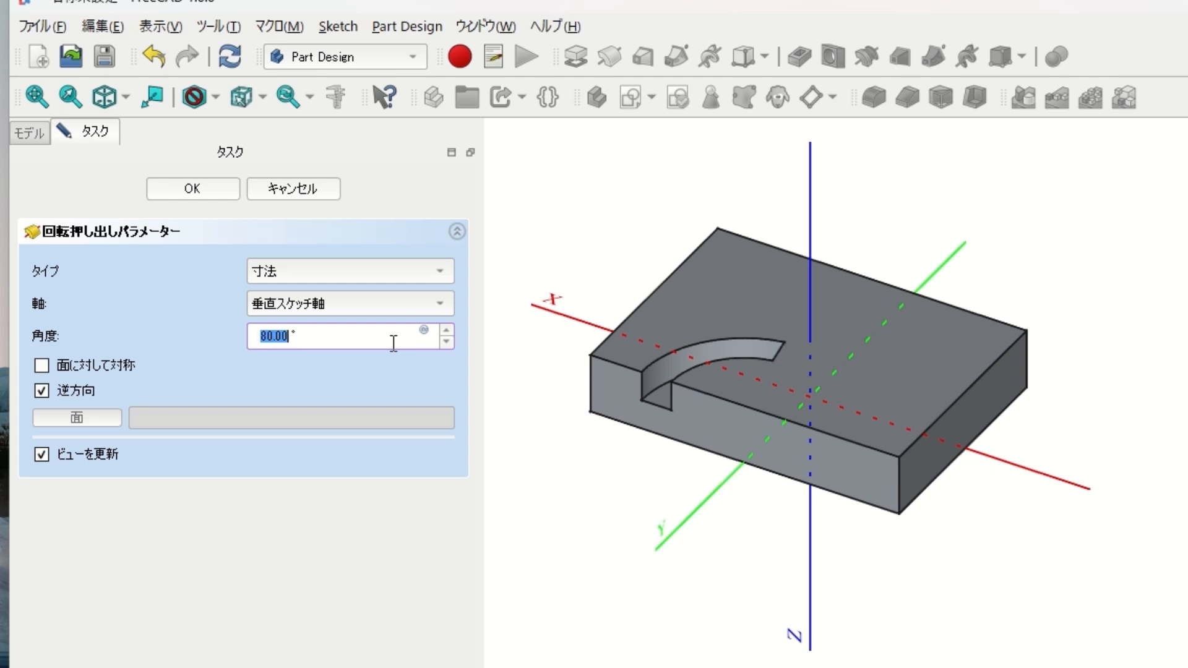
pyautogui.scroll(2, 393, 342)
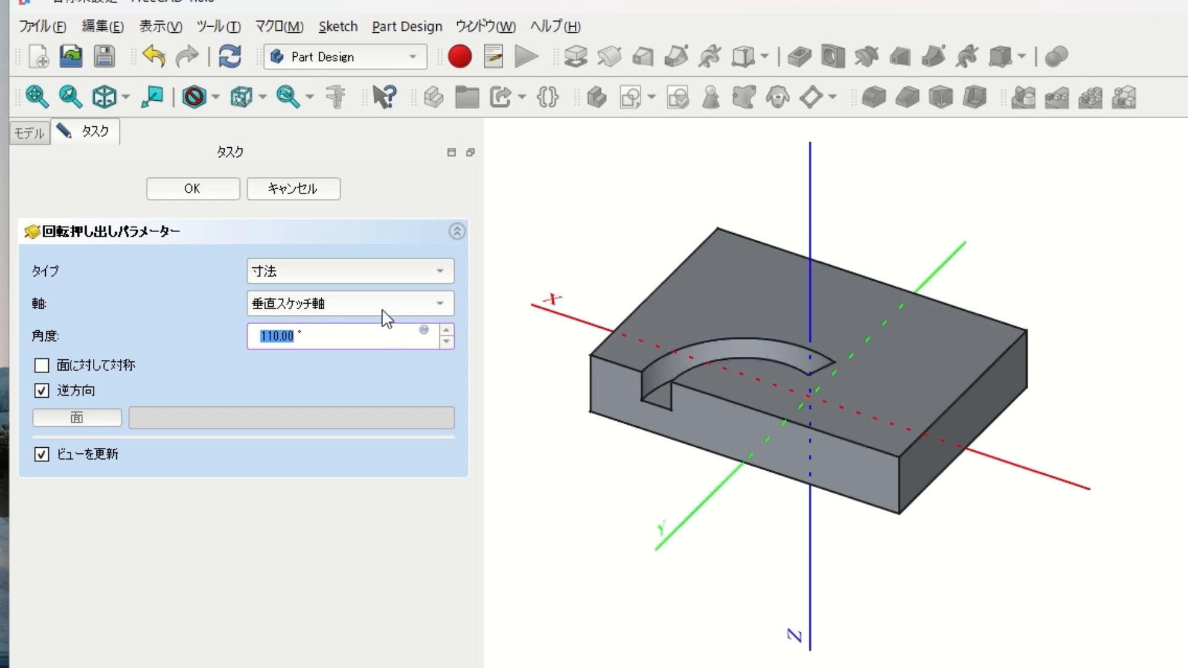
# Switch the groove to the horizontal sketch axis and reduce its angle to 60° while viewing the block from the right in wireframe
pyautogui.click(361, 316)
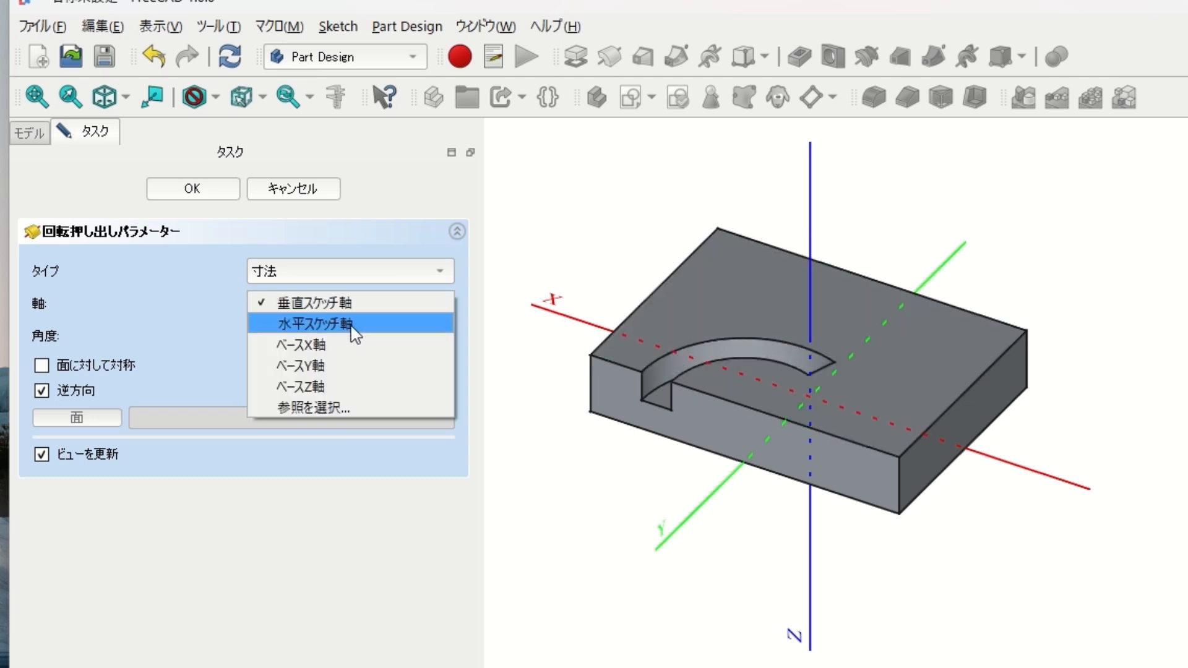
pyautogui.click(354, 324)
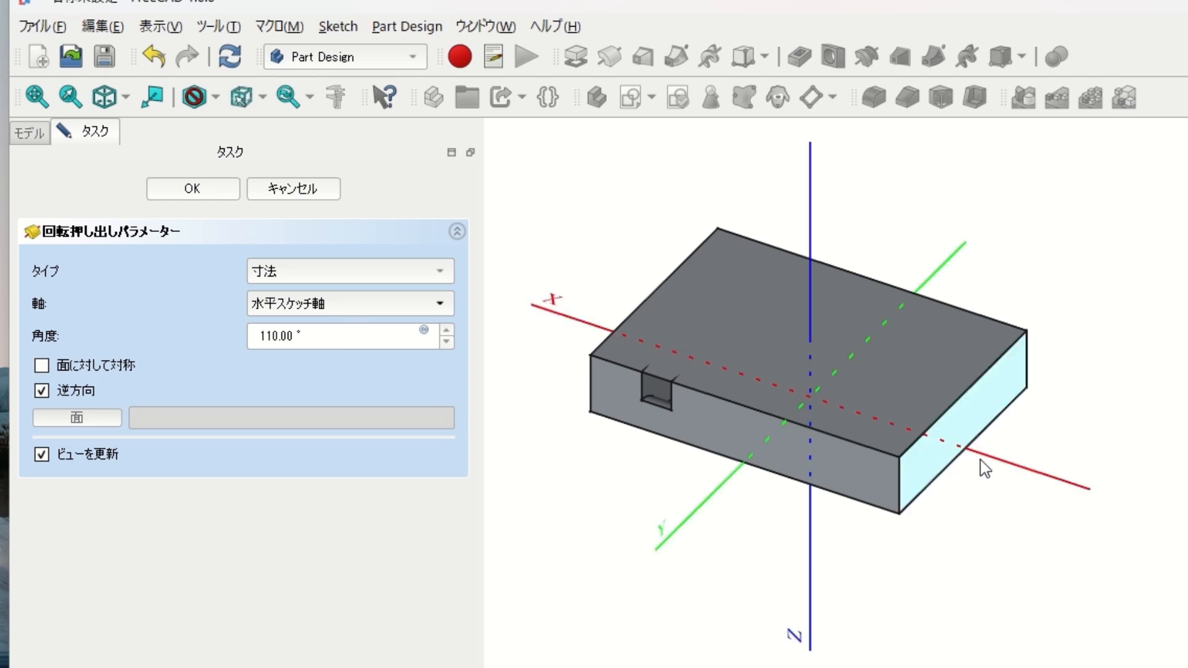
pyautogui.press('3')
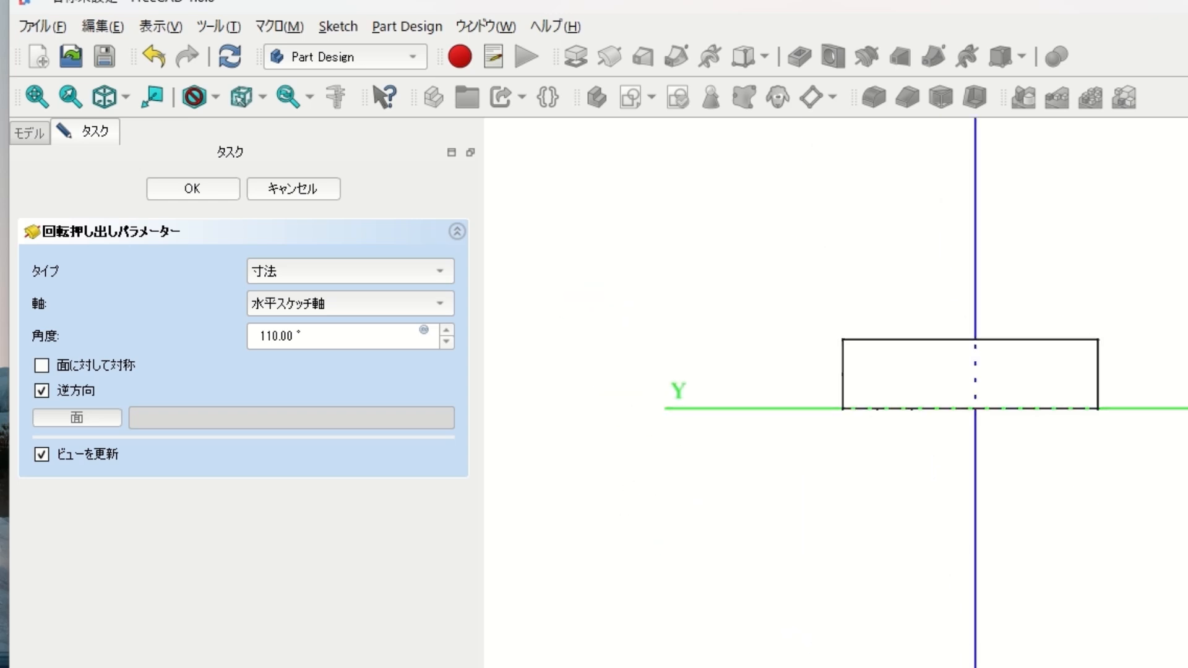
pyautogui.click(215, 97)
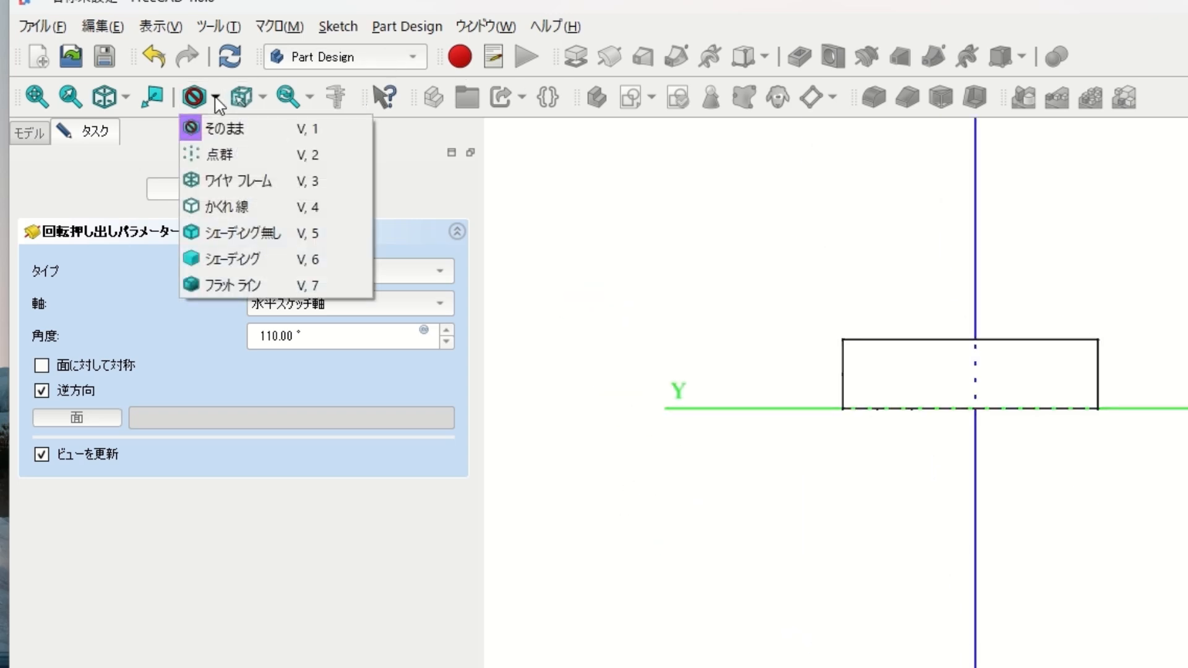
pyautogui.click(237, 185)
pyautogui.moveTo(1187, 514)
pyautogui.mouseDown(button='middle')
pyautogui.moveTo(1024, 483)
pyautogui.moveTo(1019, 493)
pyautogui.mouseUp(button='middle')
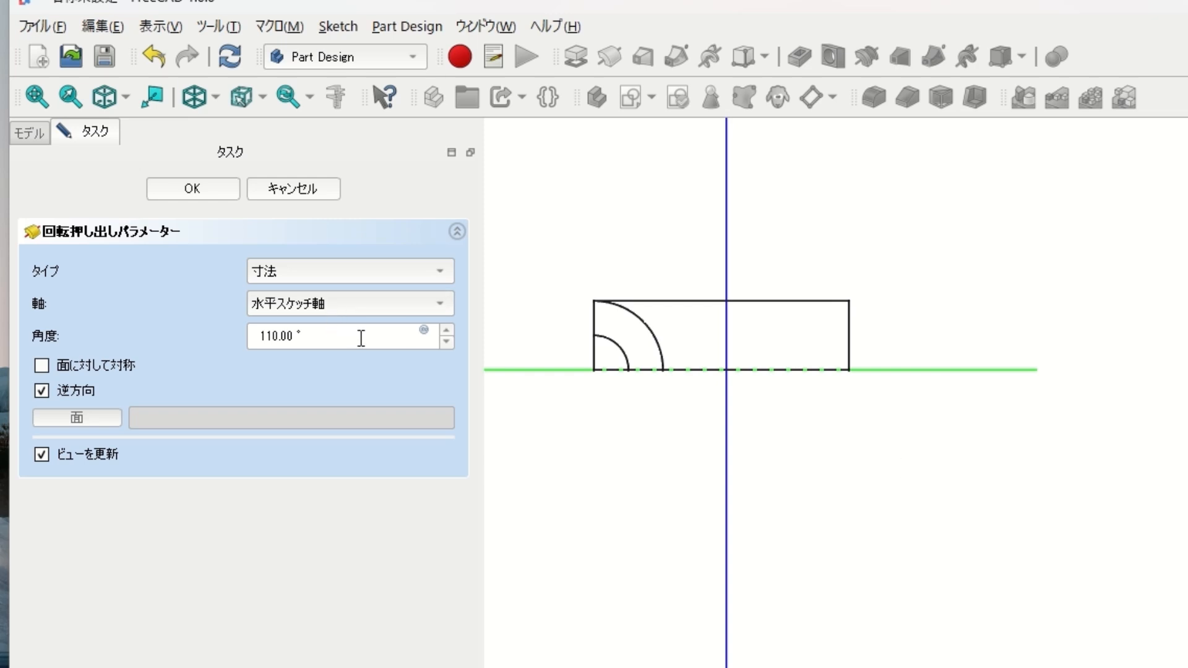
pyautogui.scroll(-3, 360, 337)
pyautogui.scroll(-2, 362, 338)
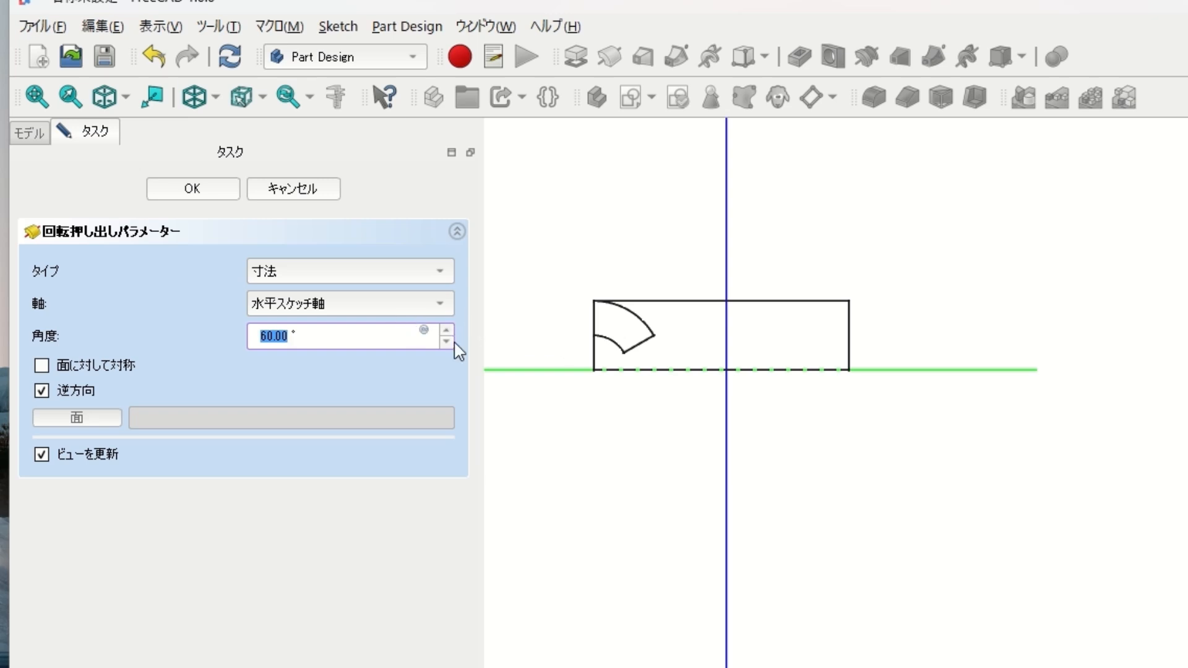
# Set the groove axis back to the vertical sketch axis and accept it, restoring the as-is draw style and isometric view
pyautogui.click(379, 305)
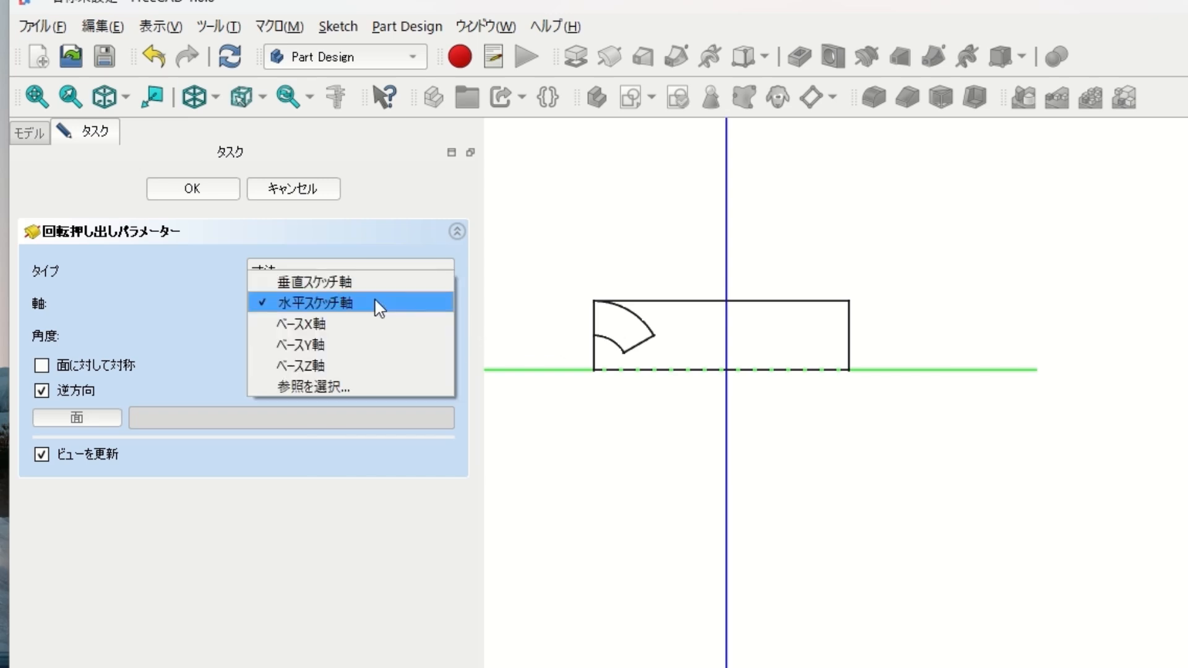
pyautogui.click(365, 293)
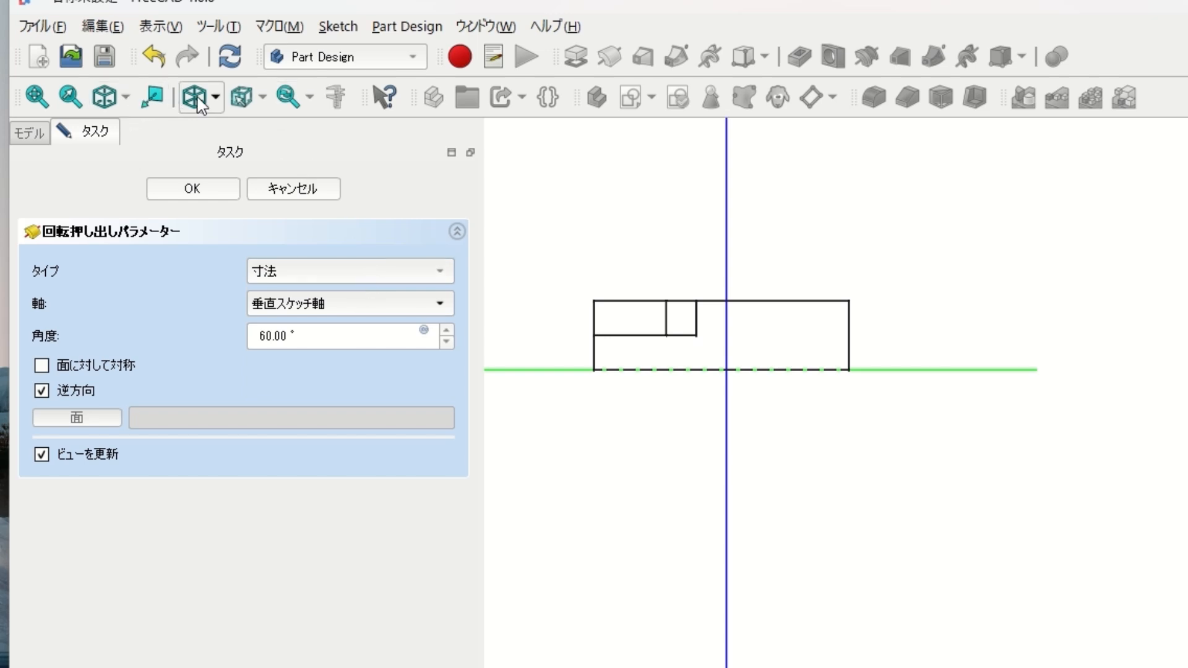
pyautogui.click(189, 203)
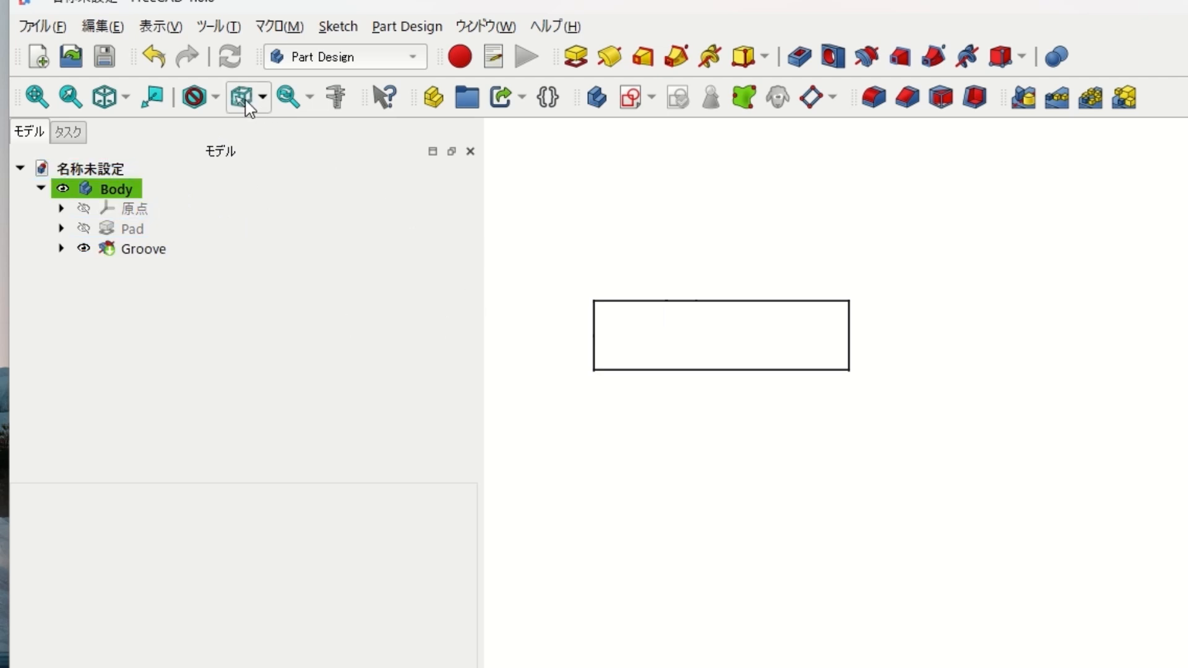
pyautogui.click(105, 98)
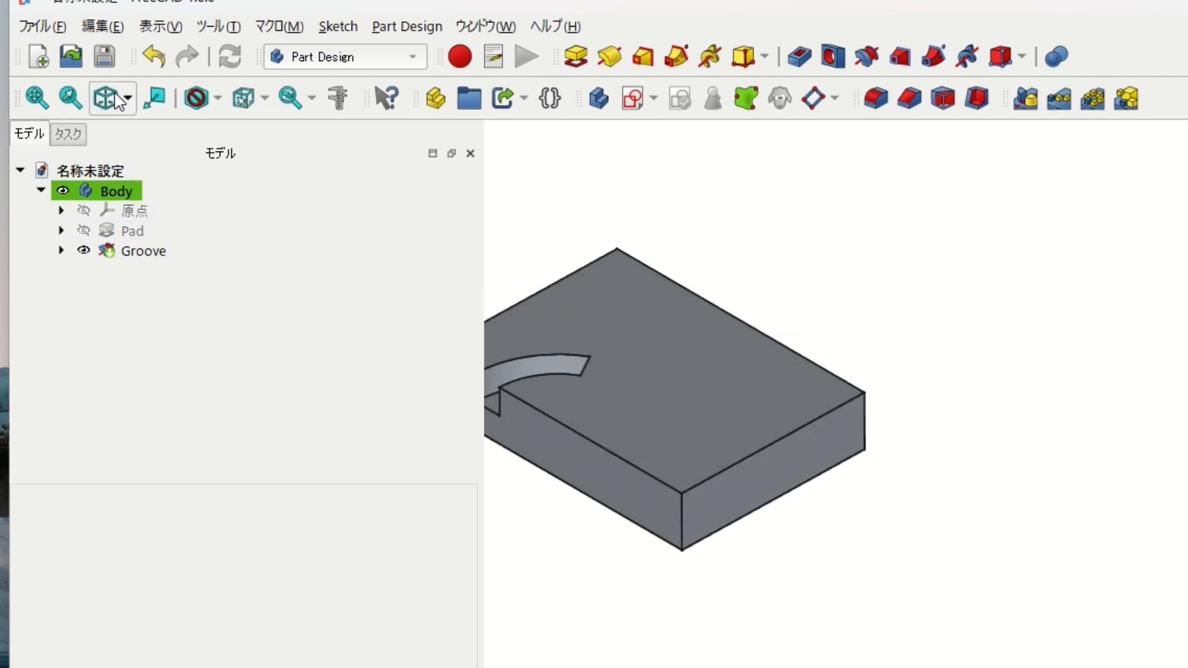
pyautogui.moveTo(964, 485); pyautogui.dragTo(1097, 506, button='middle')
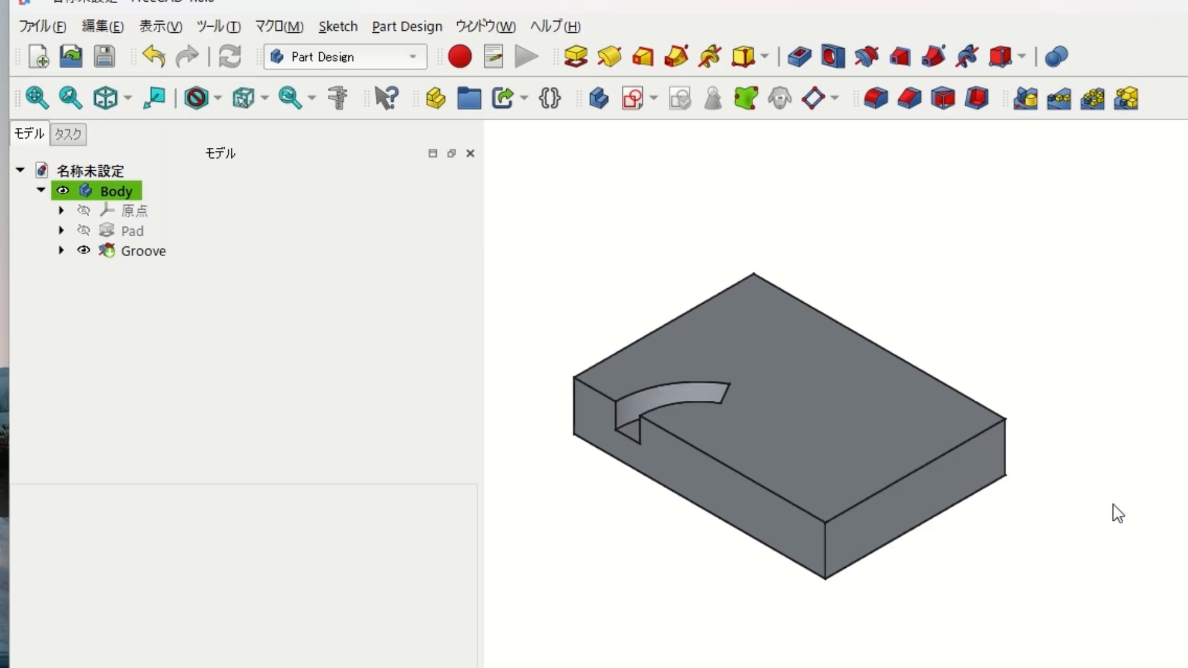
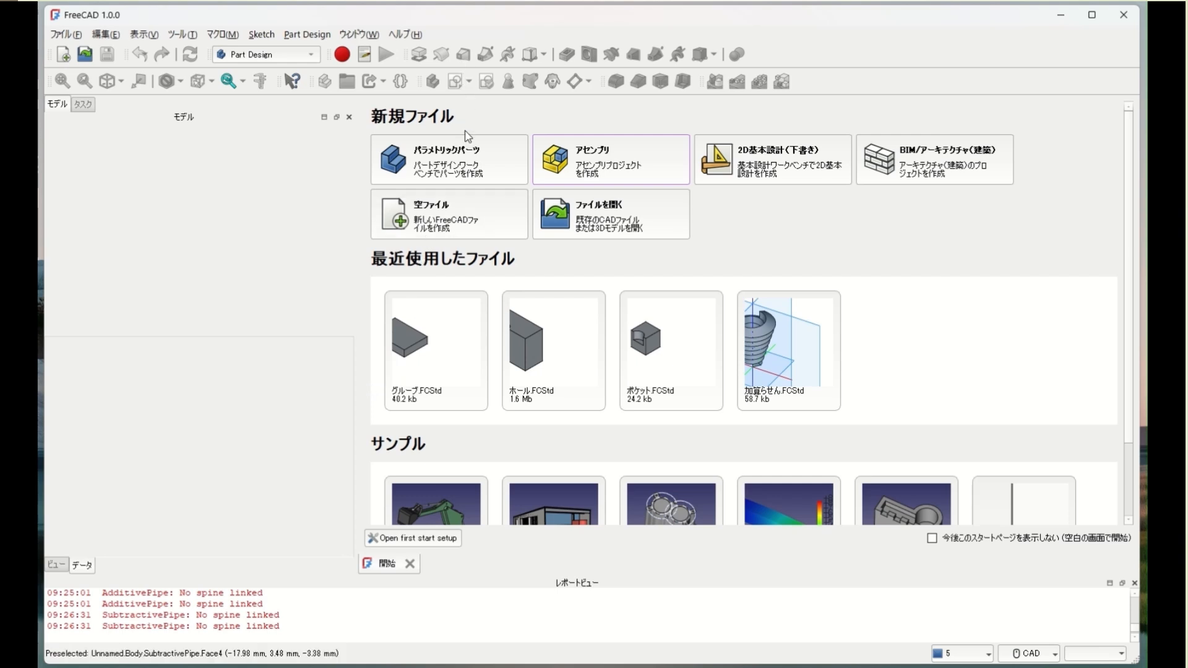
# Create a new parametric part and start a sketch on the body's XY plane
pyautogui.click(445, 165)
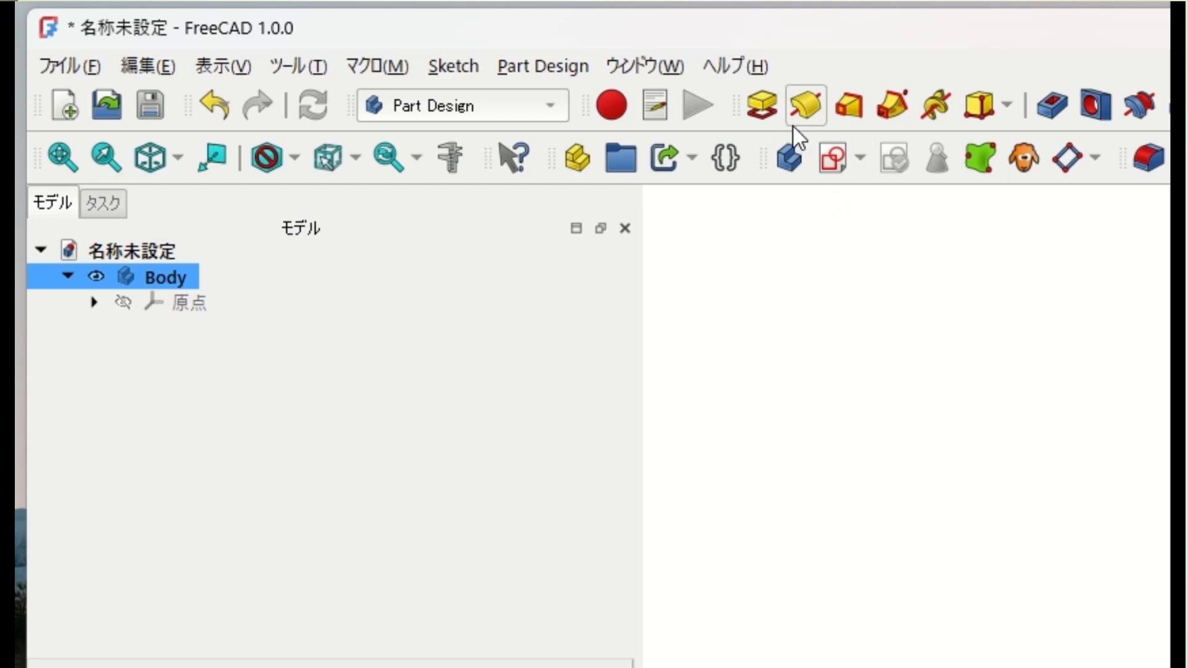
pyautogui.click(837, 159)
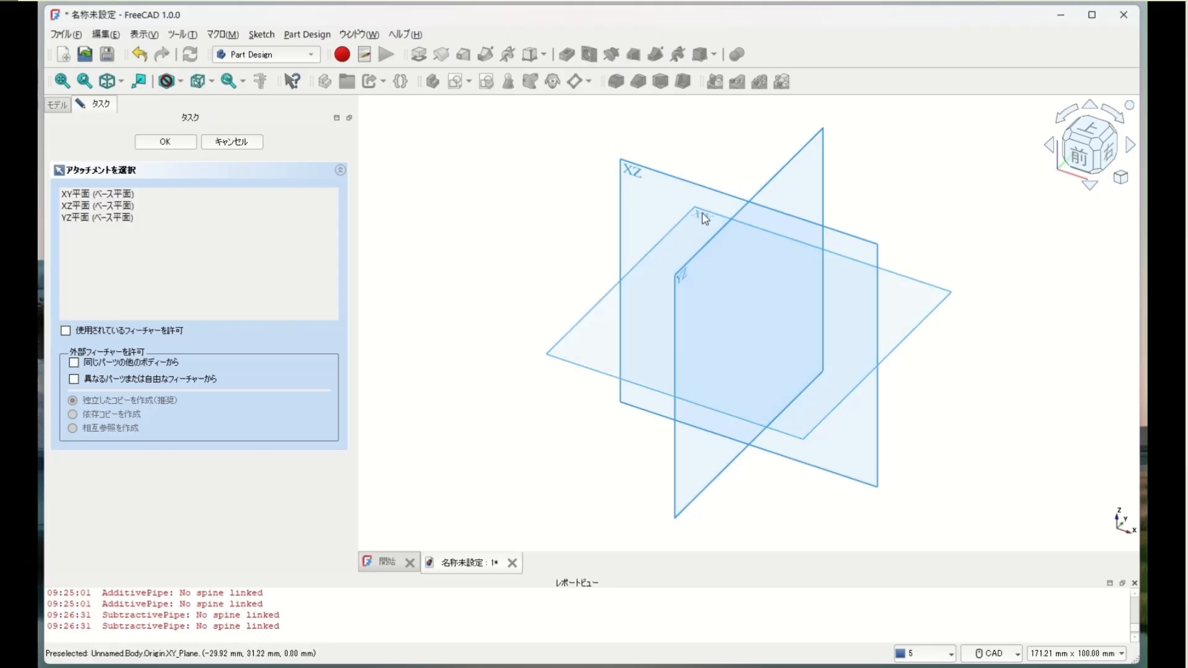
pyautogui.click(703, 219)
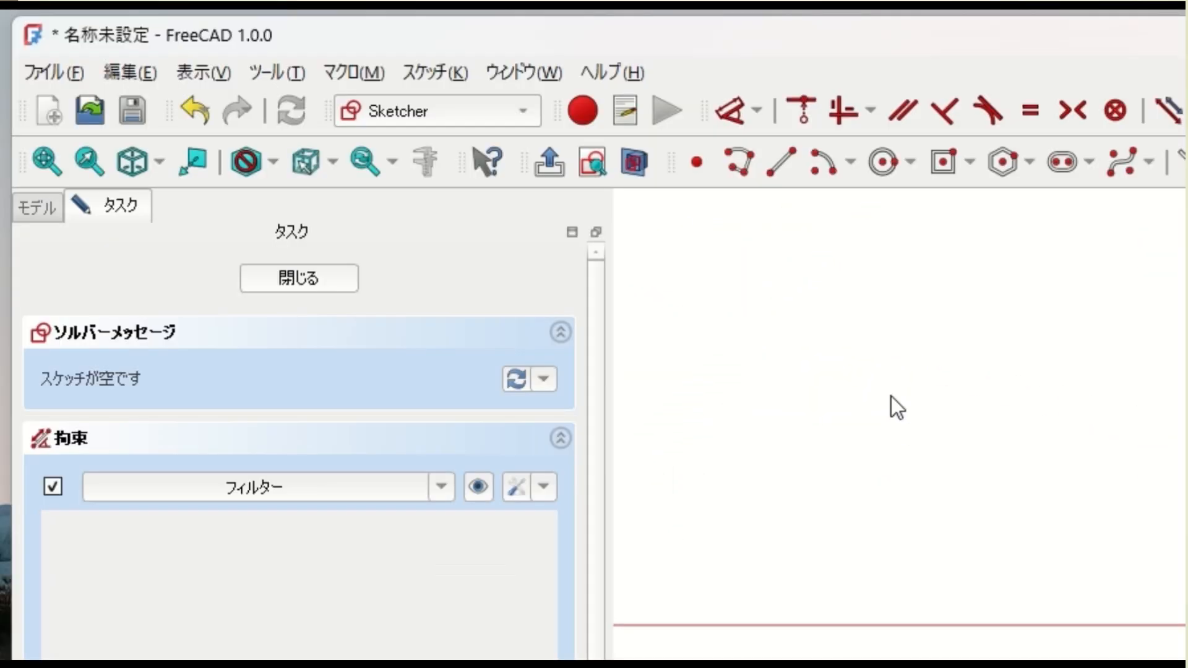
# Sketch a rectangle about 39 mm by 30 mm centred on the origin and close the sketch
pyautogui.click(530, 81)
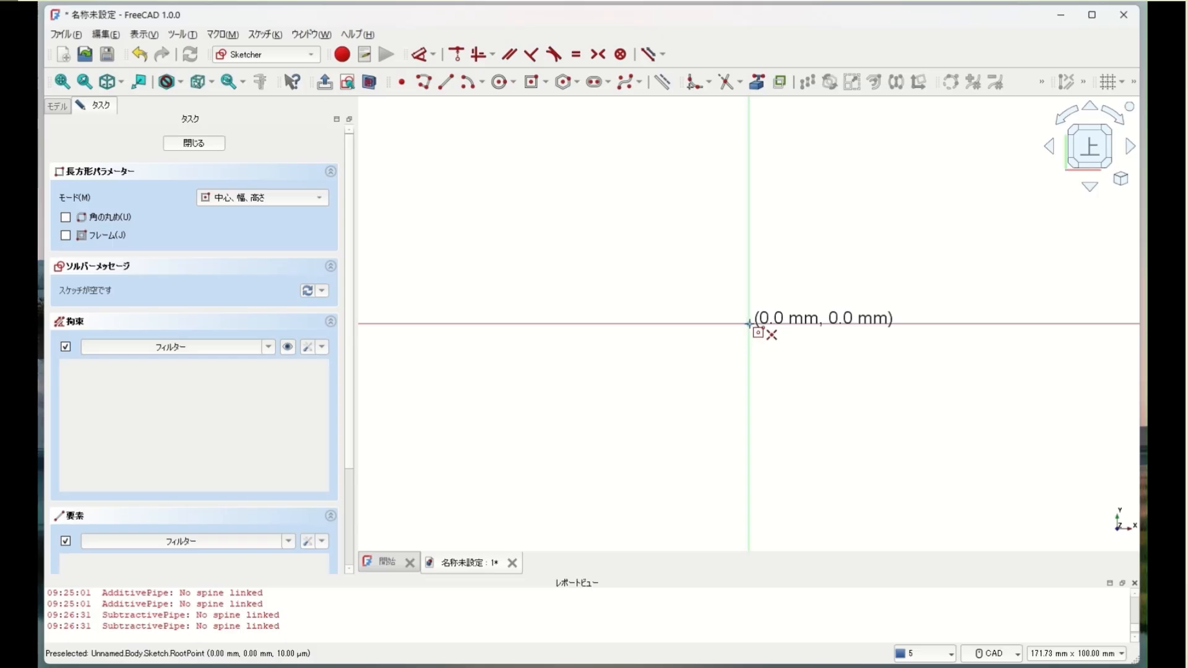
pyautogui.click(749, 324)
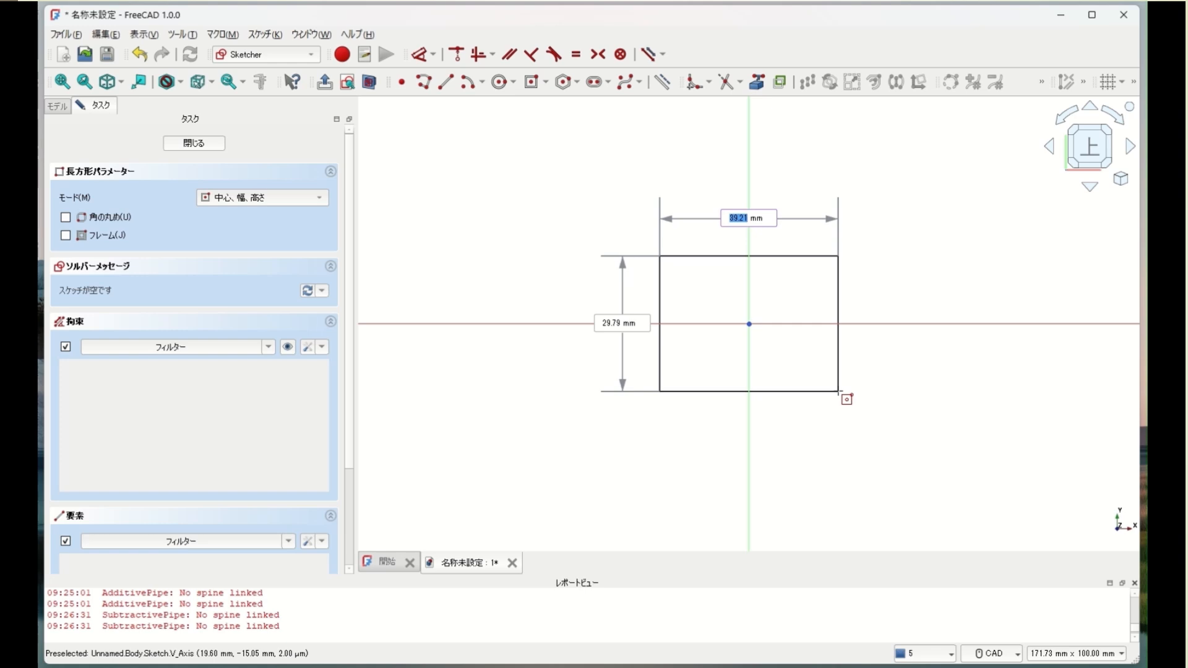
pyautogui.click(839, 391)
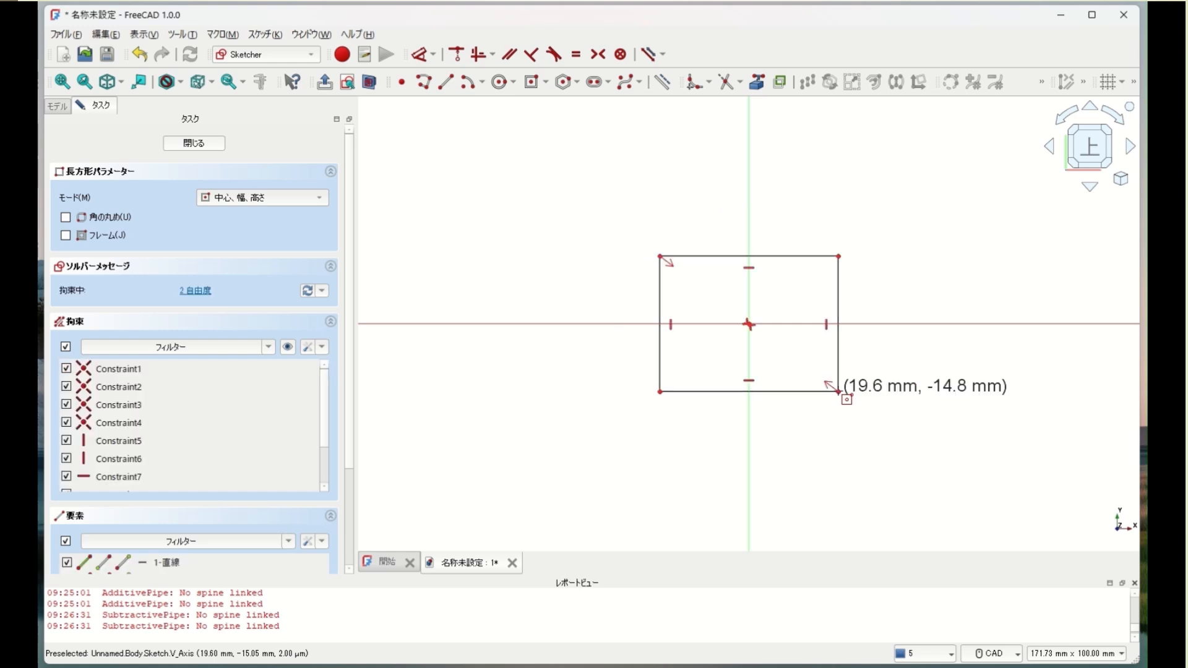
pyautogui.click(193, 143)
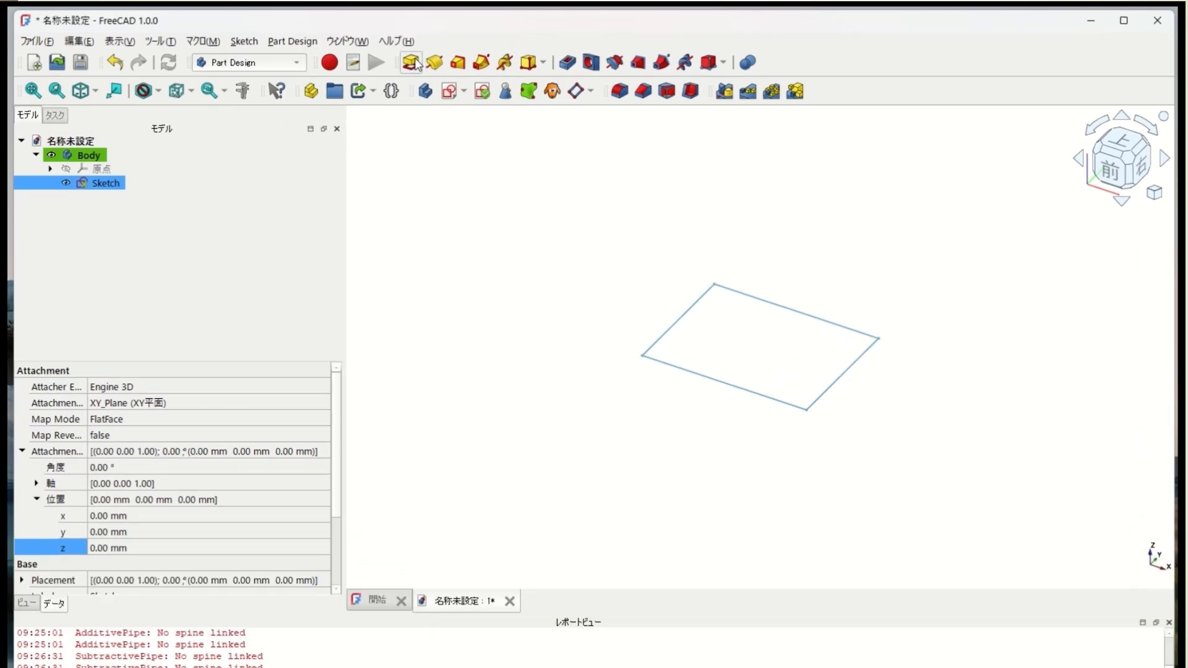
# Pad the rectangle sketch to a length of 42 mm
pyautogui.click(412, 62)
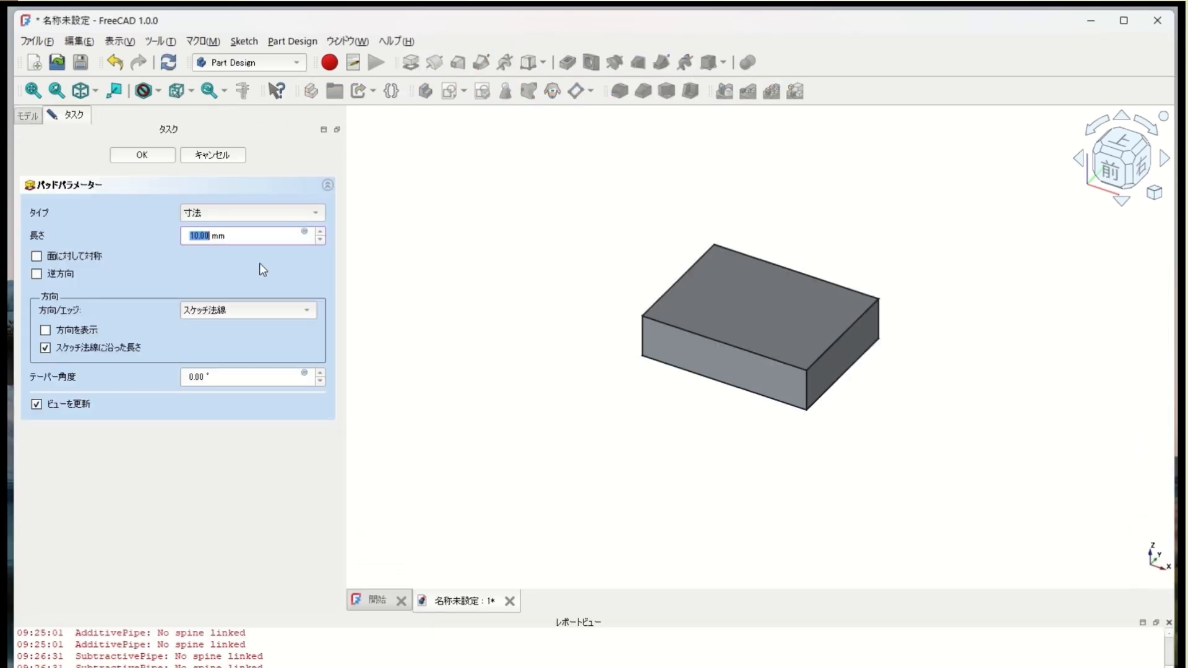
pyautogui.click(274, 238)
pyautogui.scroll(20, 274, 239)
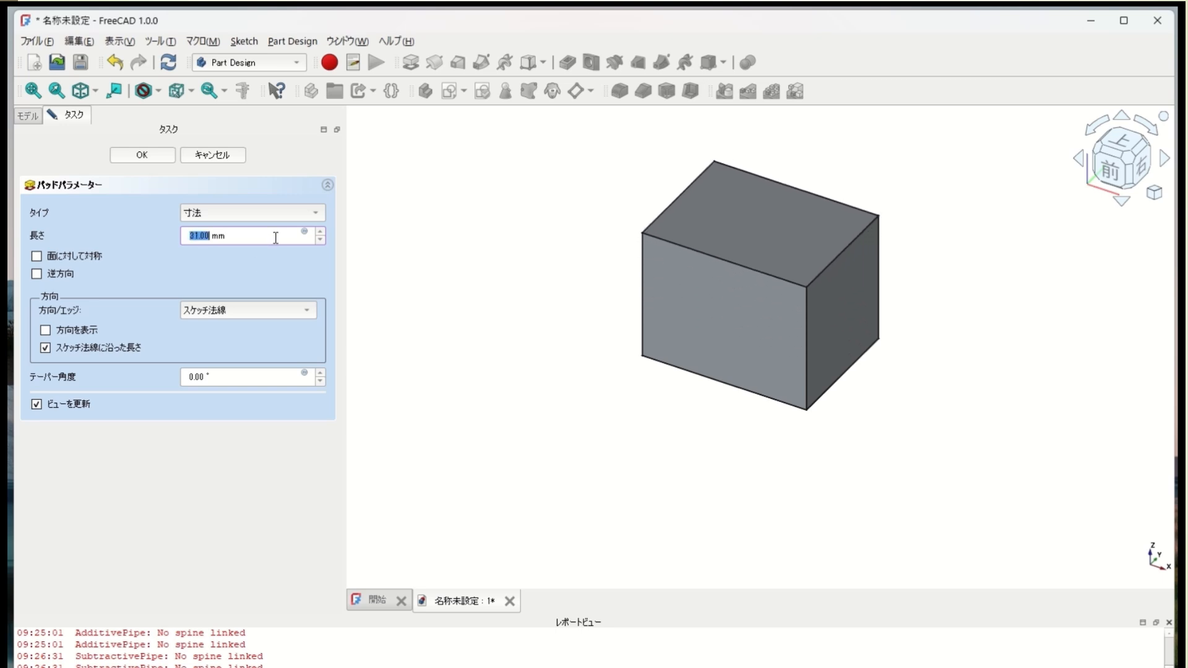
pyautogui.scroll(11, 276, 238)
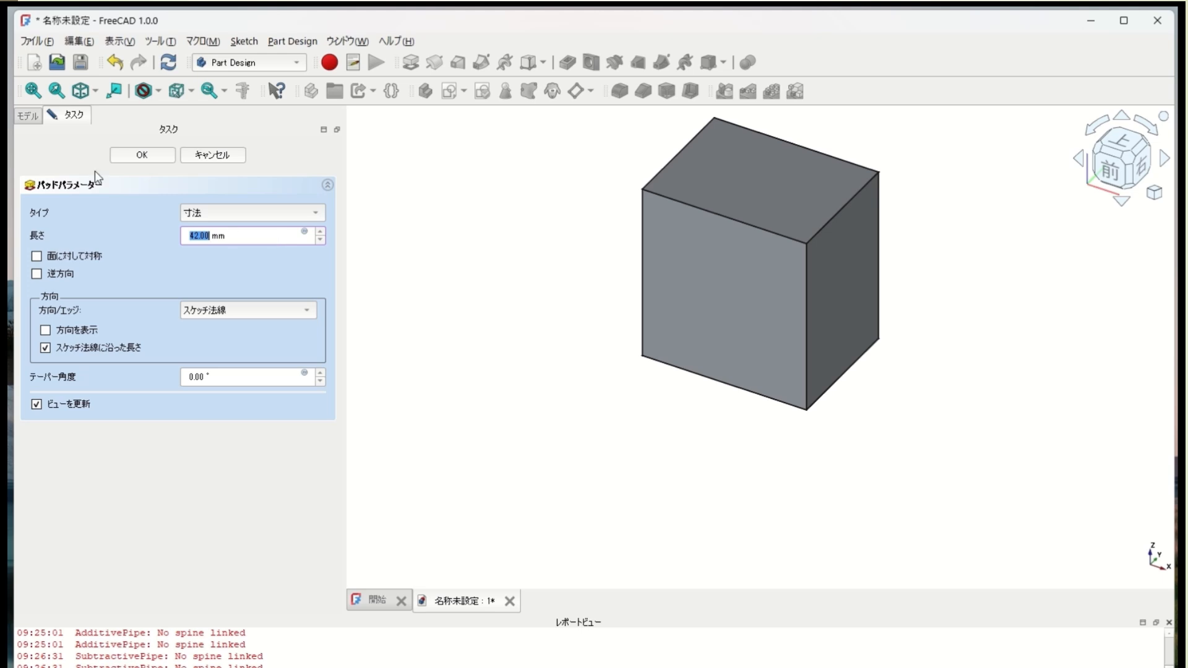
pyautogui.click(130, 156)
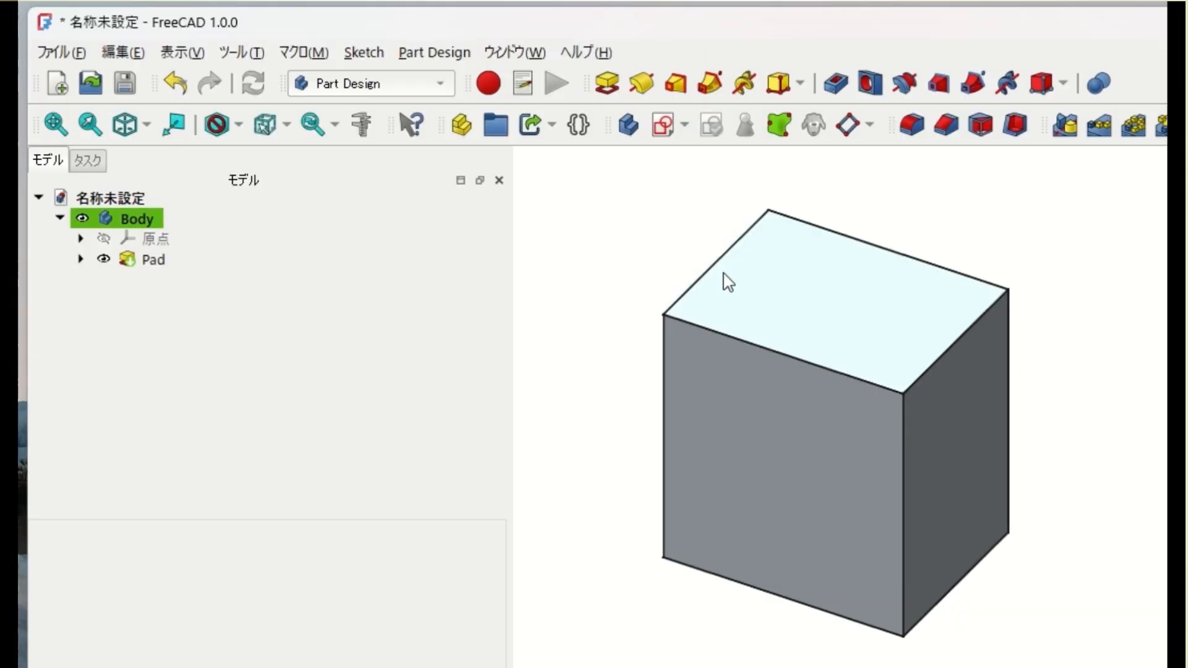
# On the block's top face, sketch a rectangle about 21 mm by 21 mm centred on the front left corner and close the sketch
pyautogui.click(741, 327)
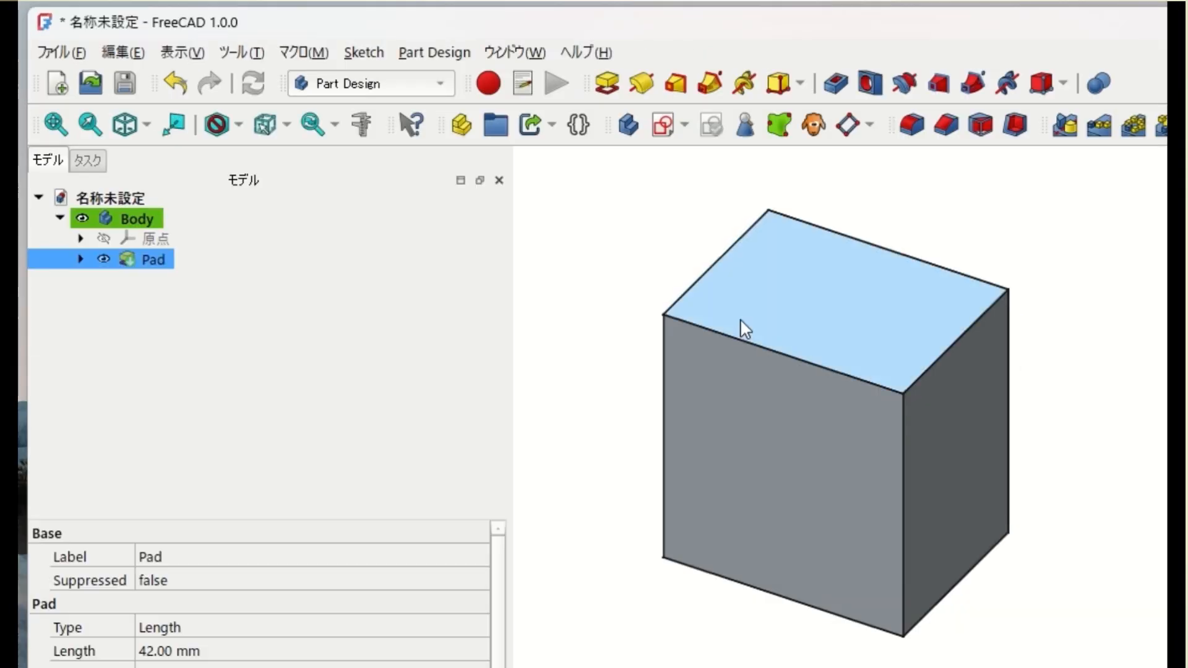
pyautogui.click(666, 127)
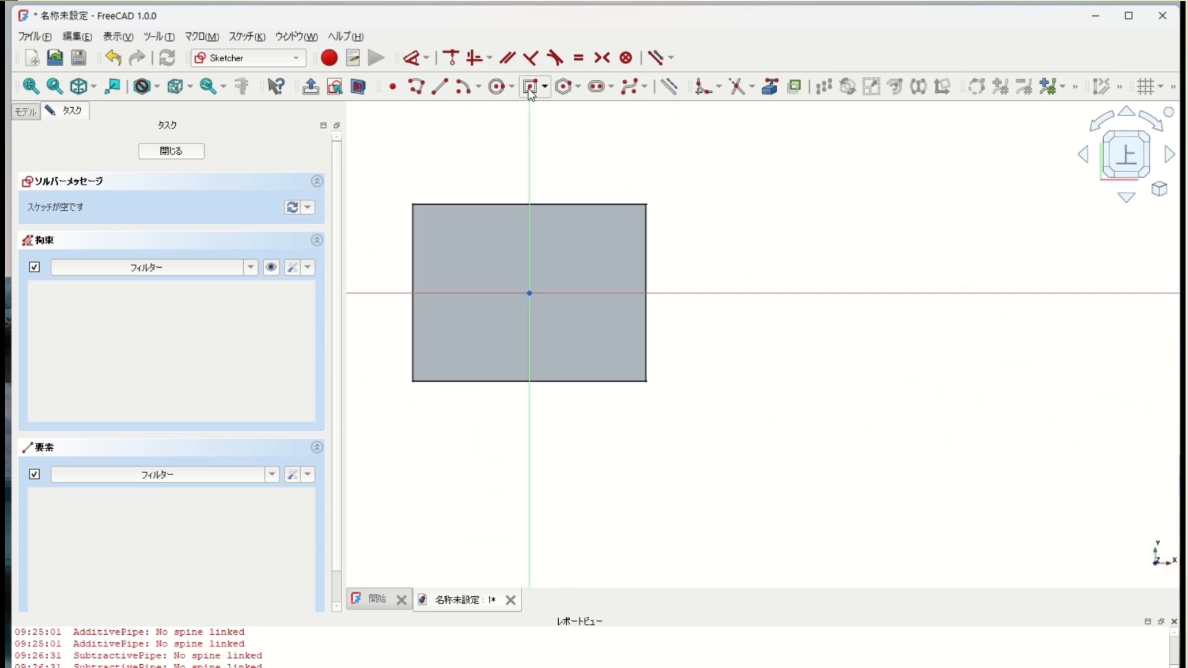
pyautogui.click(530, 87)
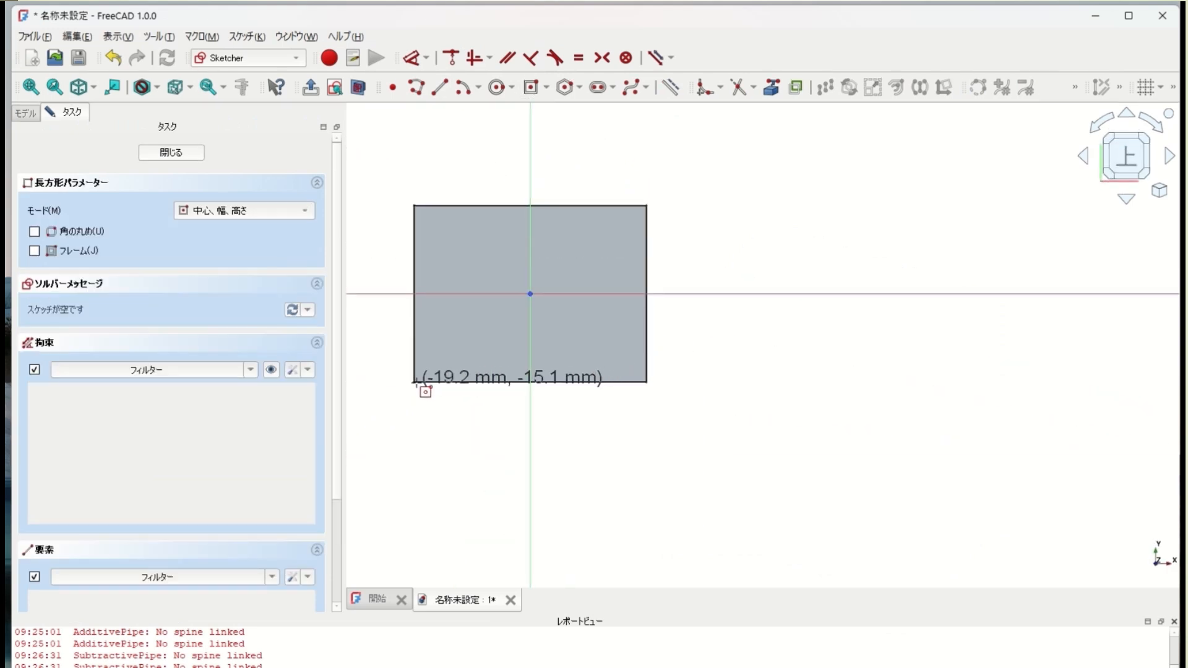
pyautogui.click(414, 383)
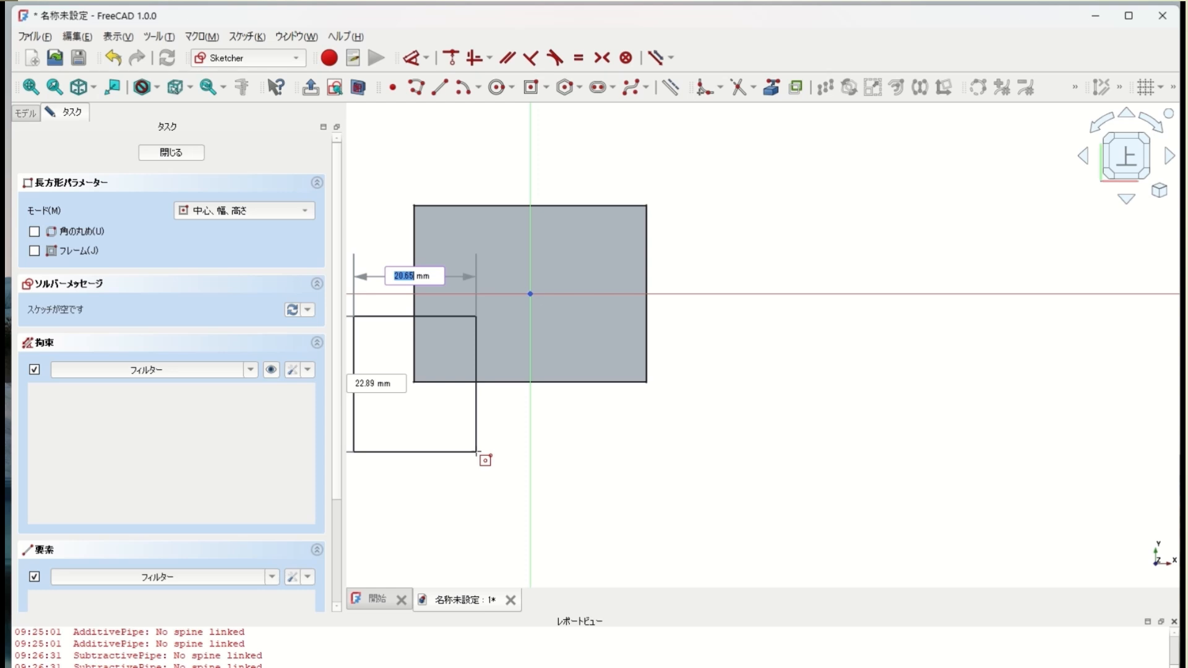
pyautogui.click(476, 446)
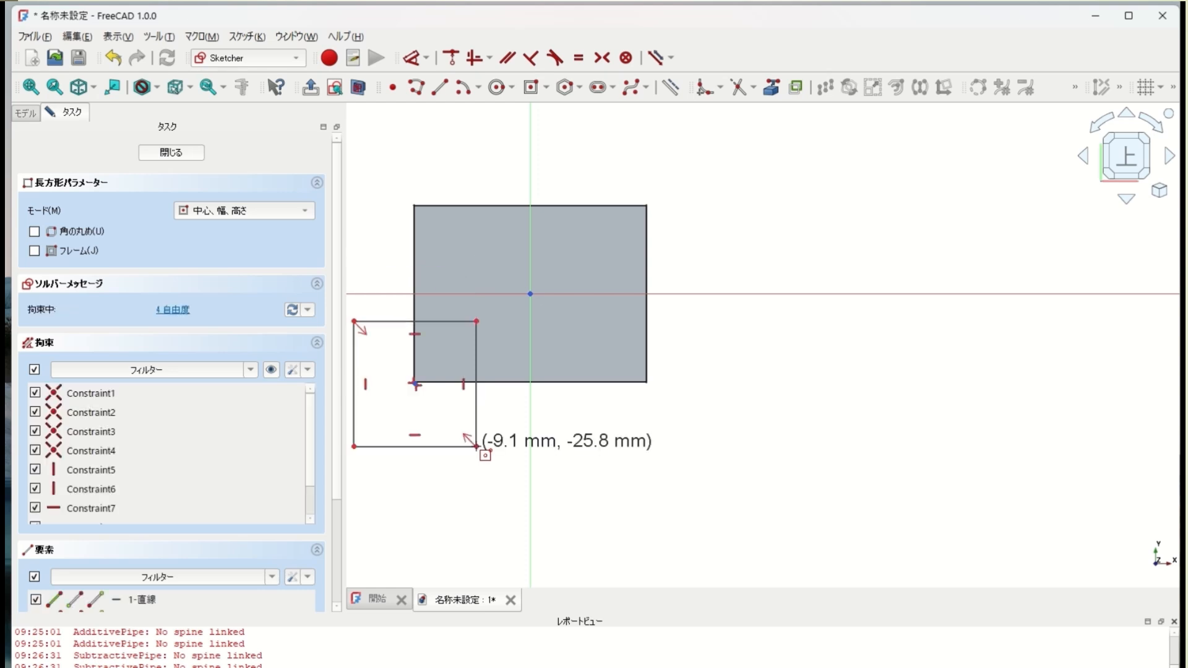
pyautogui.click(171, 152)
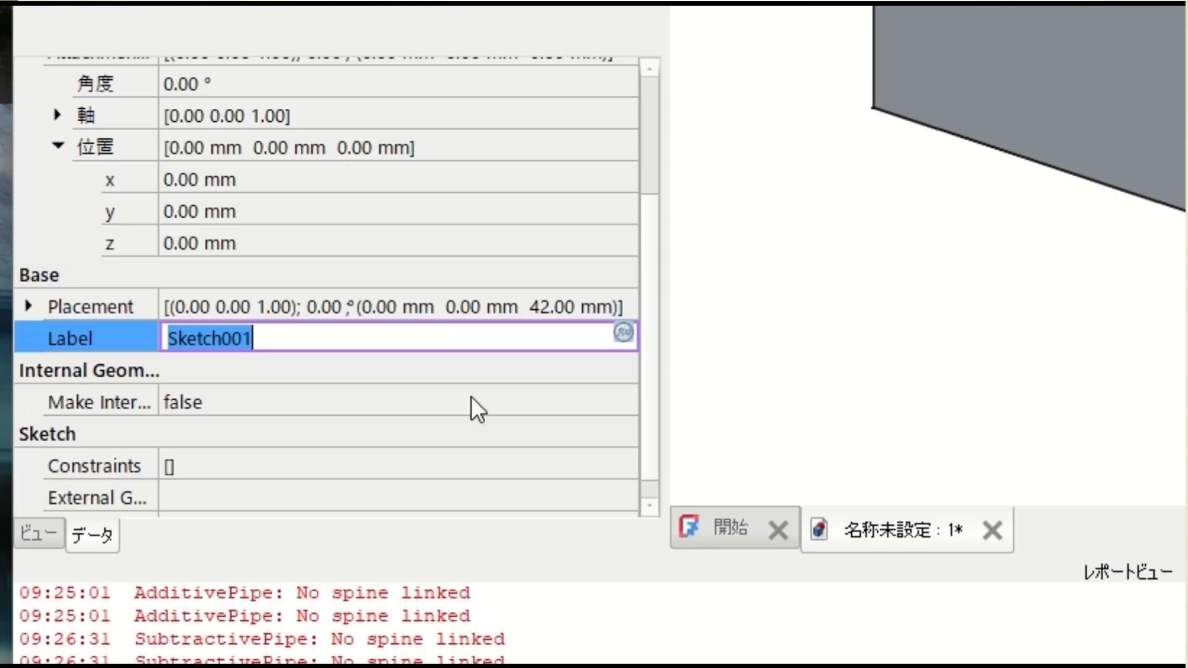
# Rename the top-face sketch's label to 上
pyautogui.press('BackSpace')
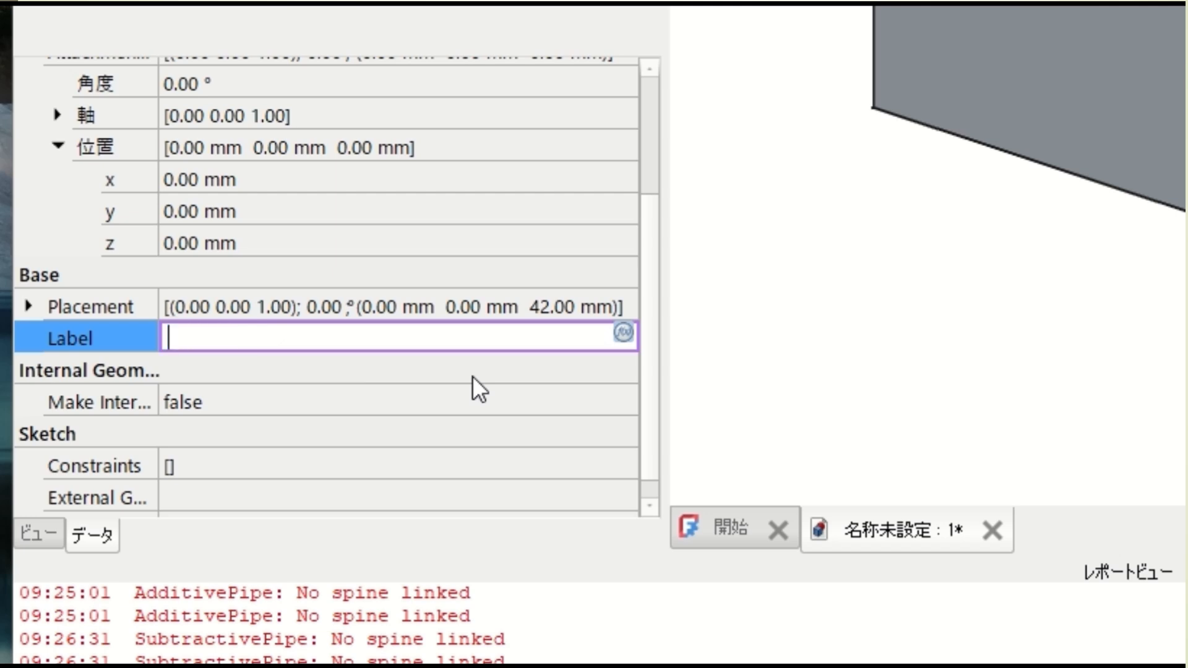
pyautogui.write('ue')
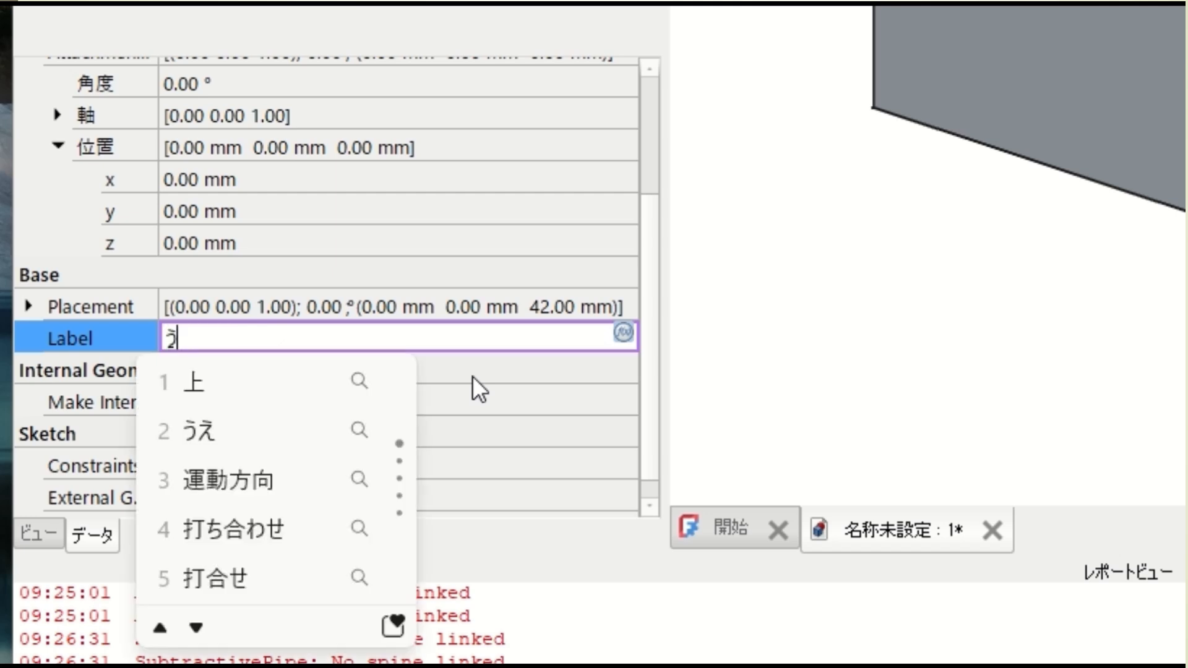
pyautogui.press('space')
pyautogui.press('Return')
pyautogui.press('Return')
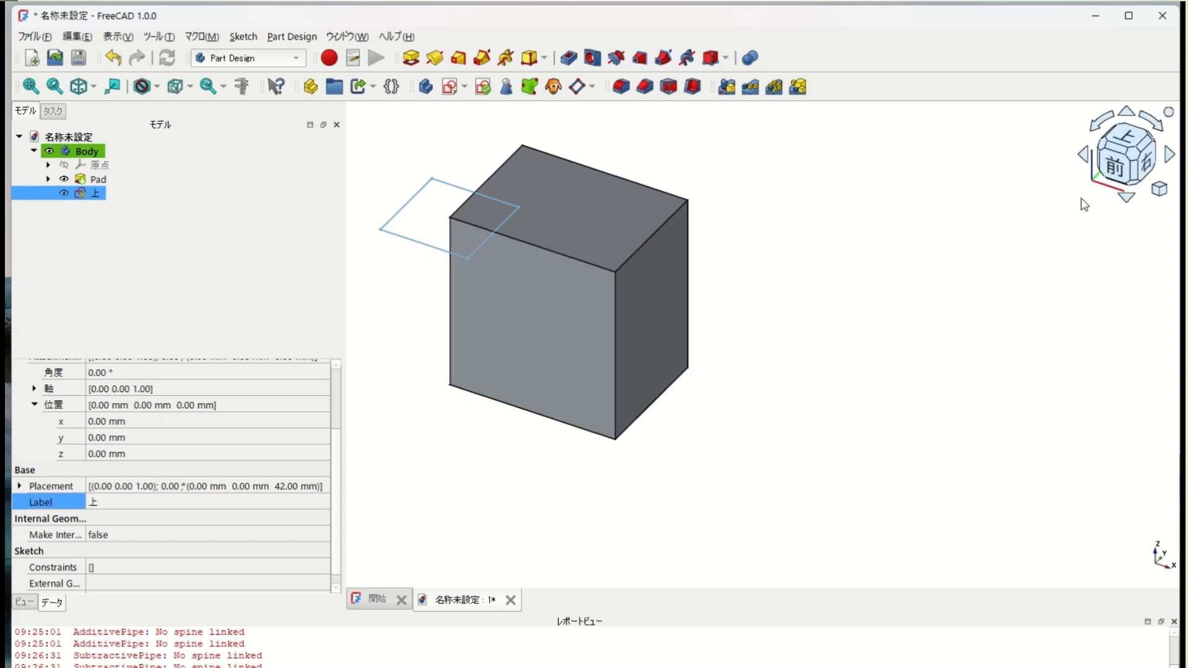
# On the block's bottom face, sketch a circle about 16 mm in diameter centred on the corner below the rectangle sketch, and close the sketch
pyautogui.click(1127, 203)
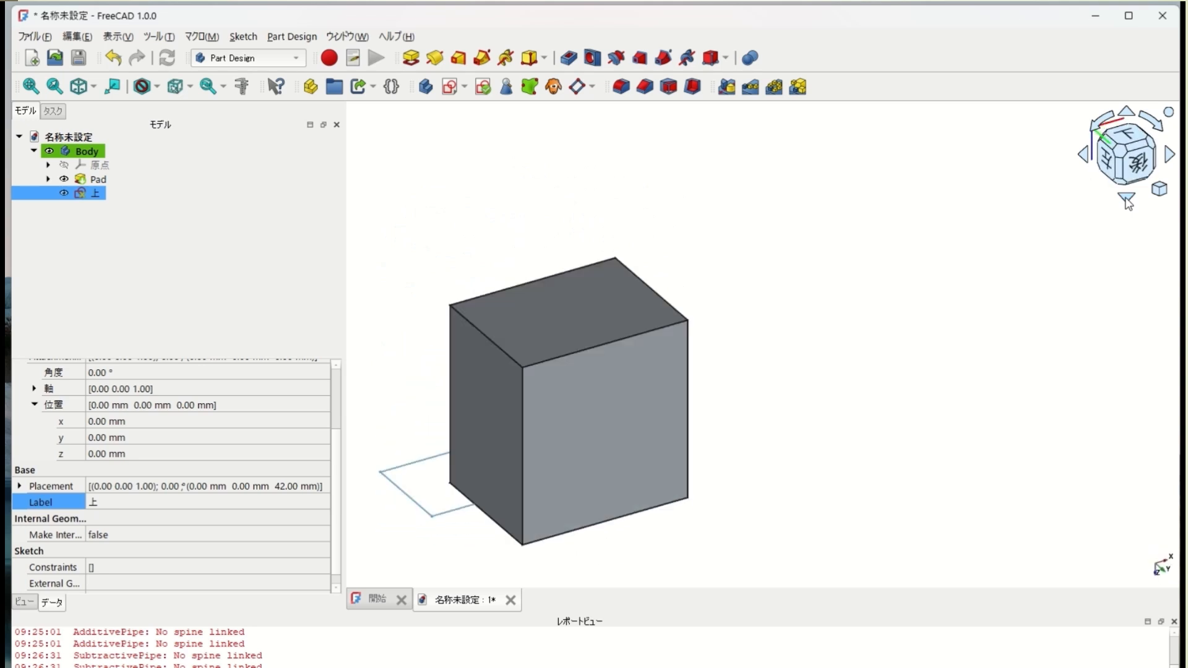
pyautogui.click(578, 295)
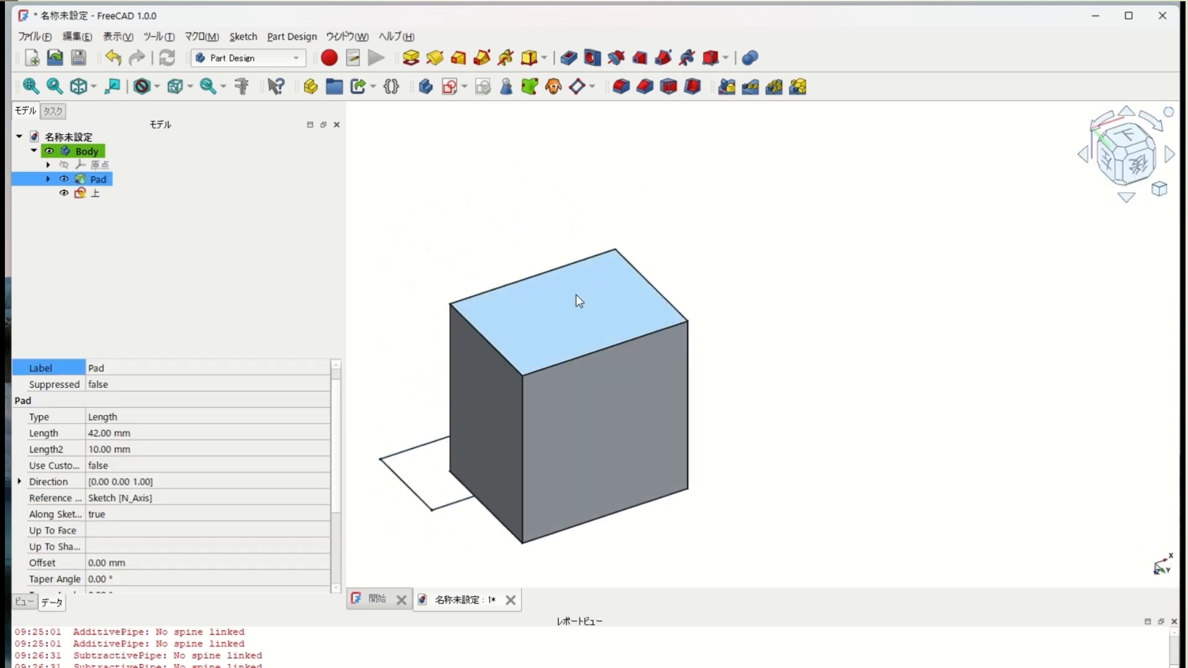
pyautogui.click(450, 88)
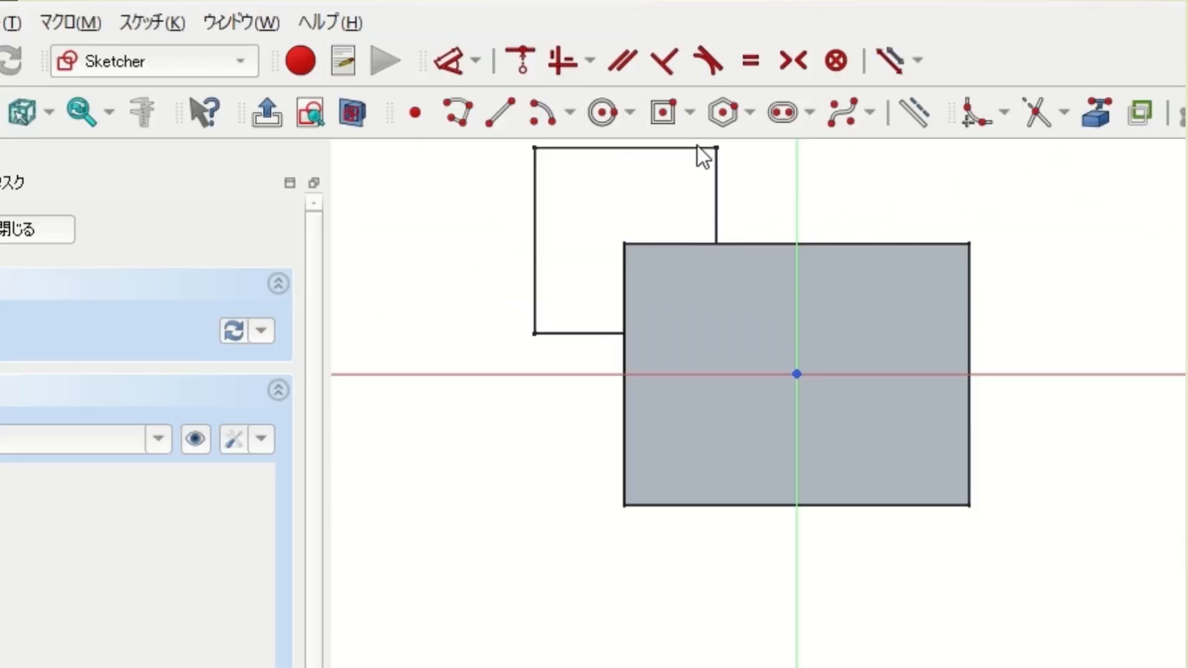
pyautogui.click(604, 122)
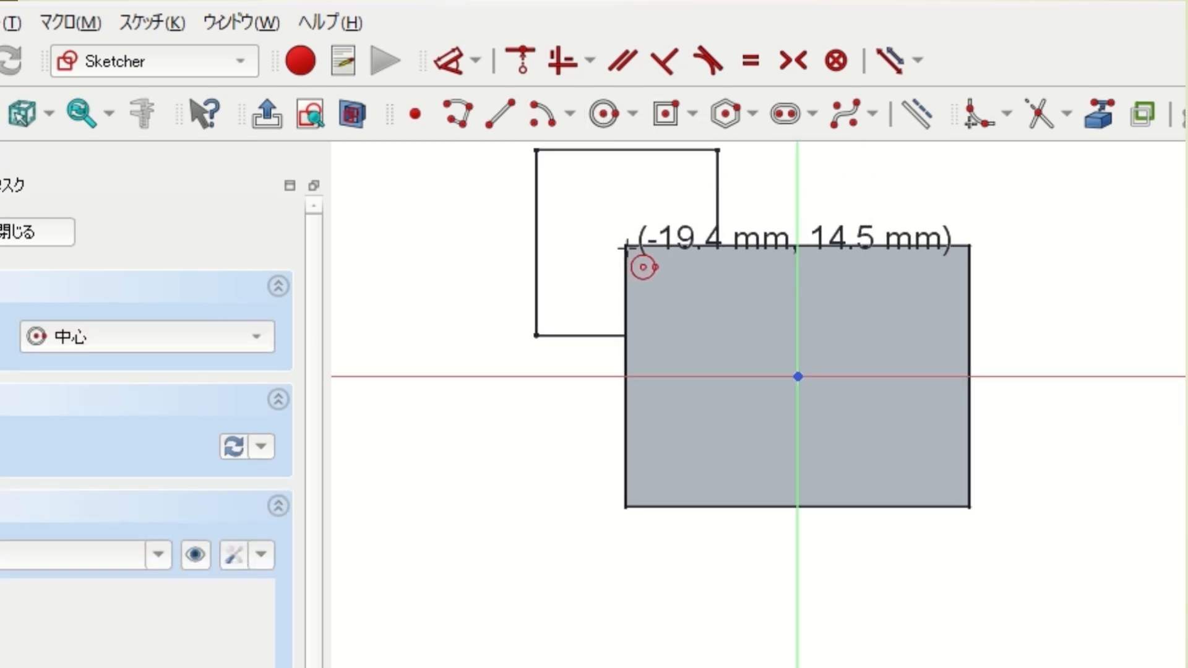
pyautogui.click(624, 249)
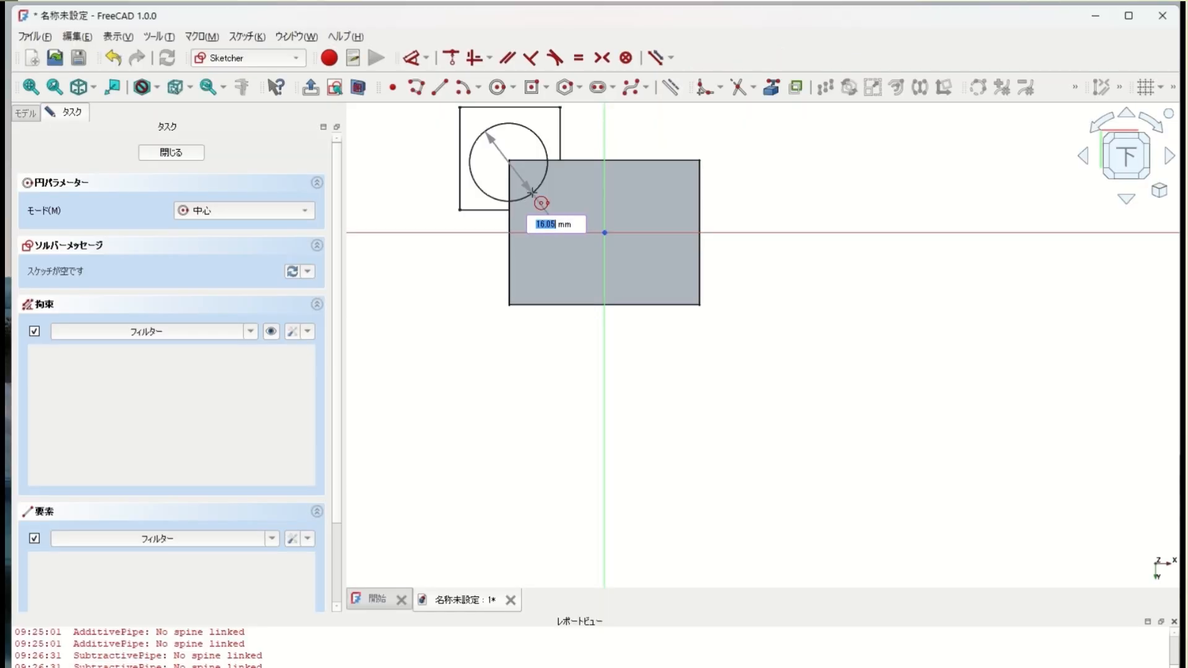
pyautogui.click(532, 193)
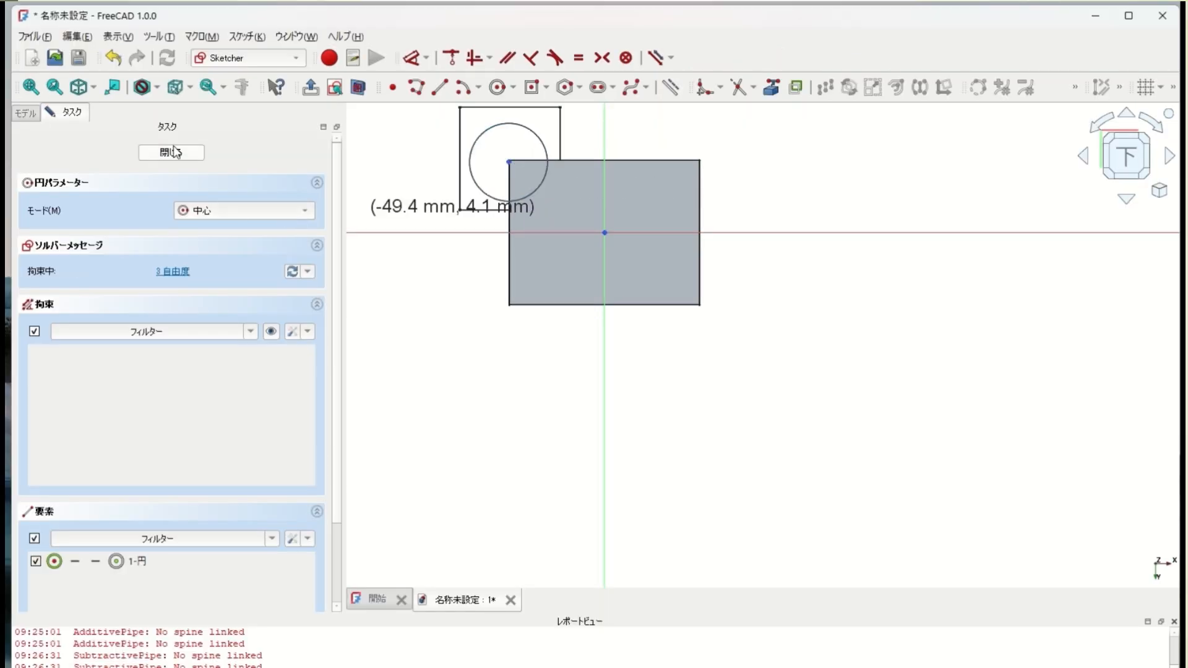
pyautogui.click(173, 153)
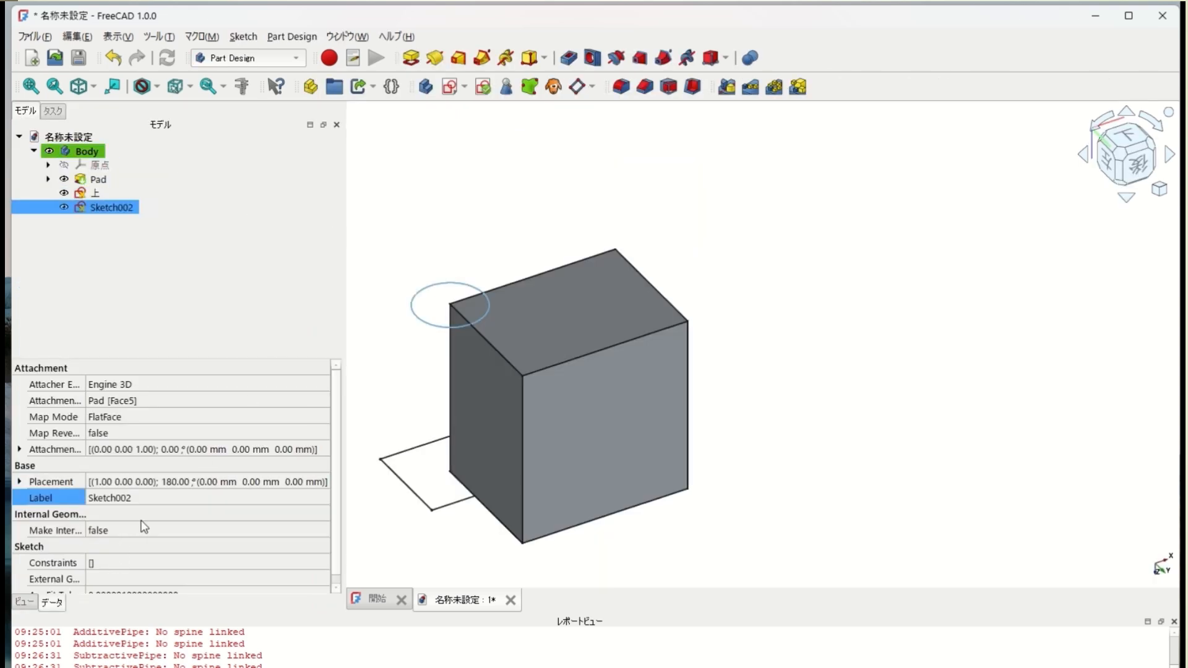
# Rename the bottom-face sketch's label to 下
pyautogui.click(154, 500)
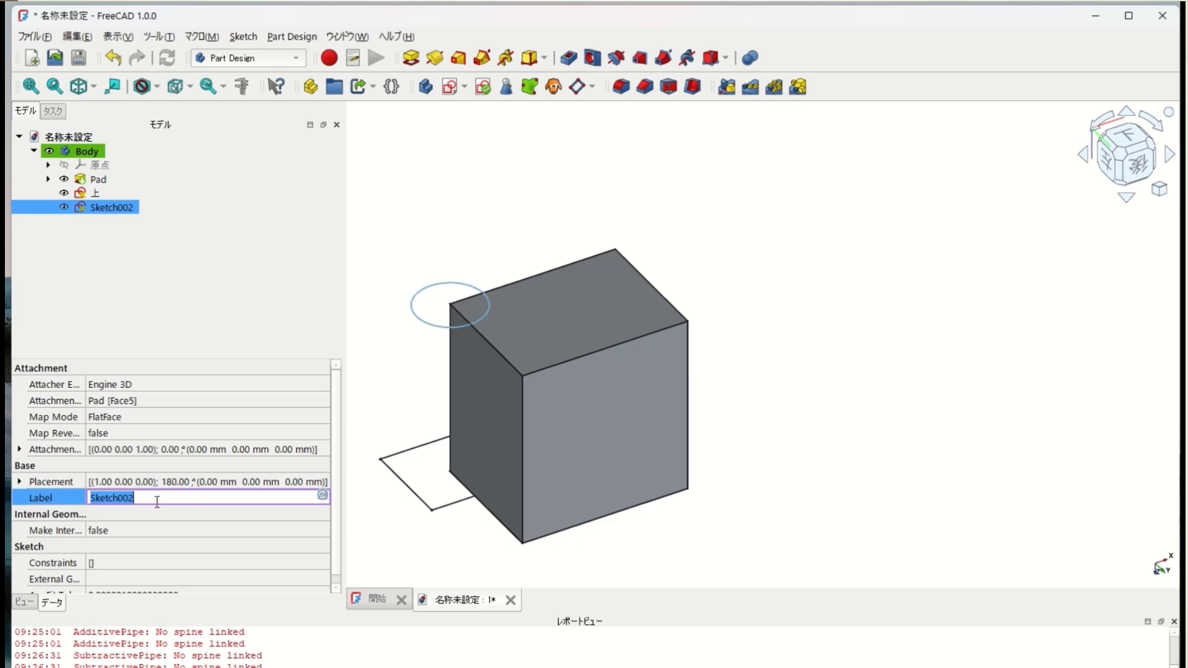
pyautogui.write('下')
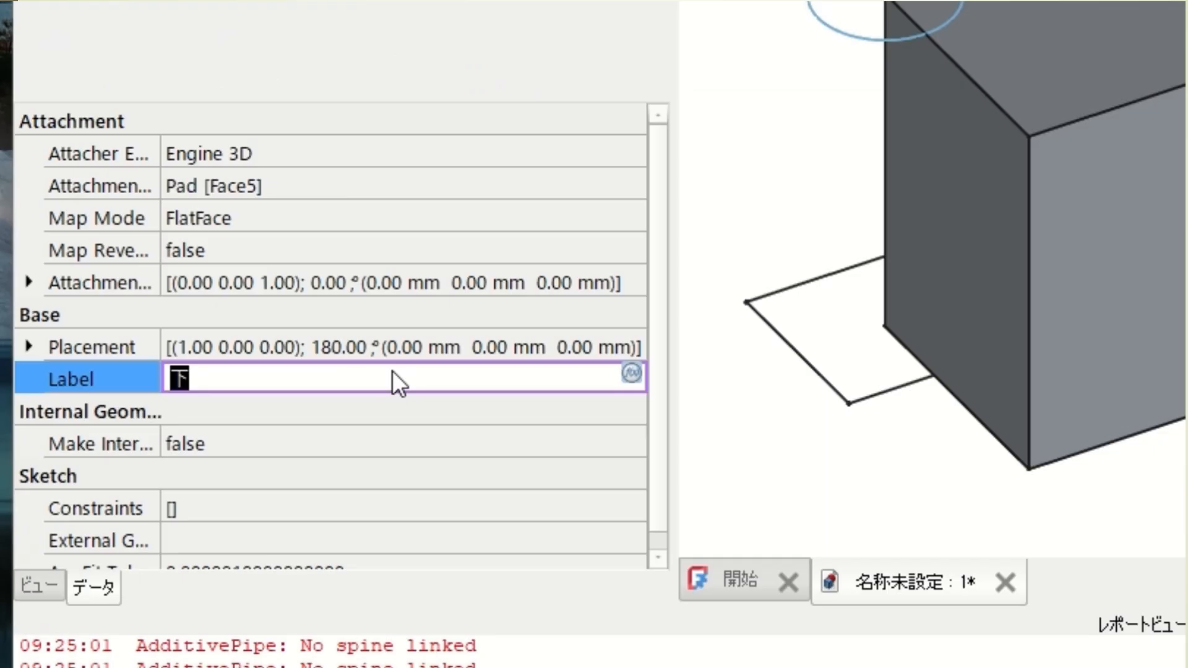
pyautogui.press('Return')
pyautogui.press('Return')
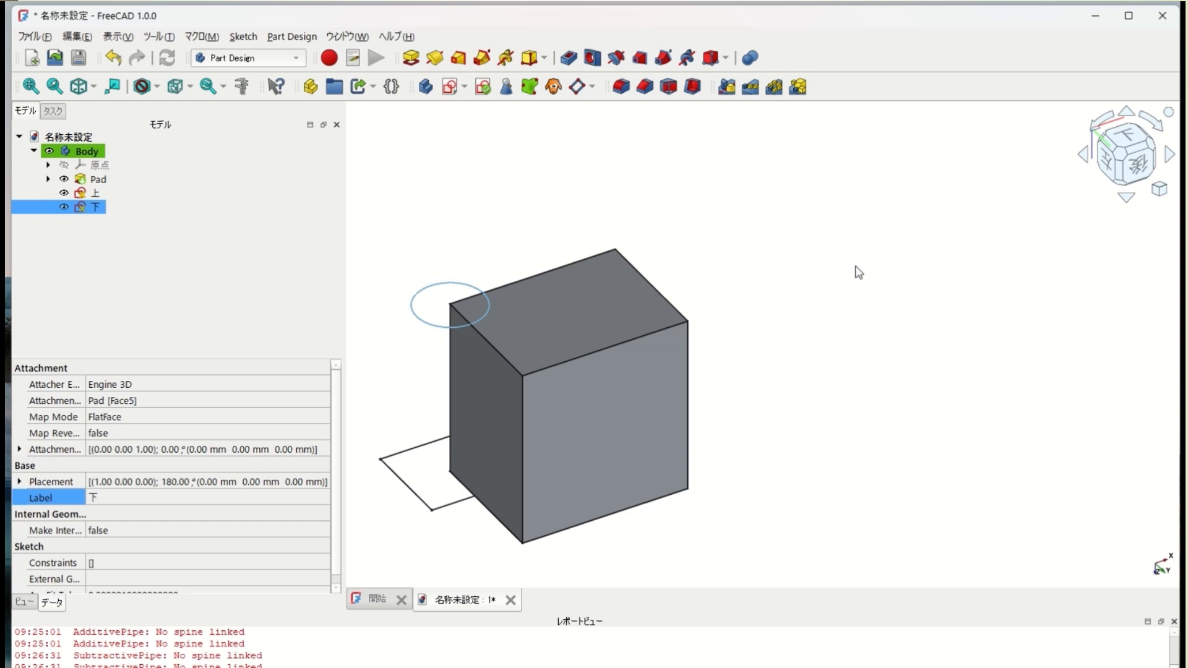
# Sketch a six-sided polygon with a radius of about 5.3 mm on the XY plane, centred on the circle's block corner, and close the sketch
pyautogui.click(73, 150)
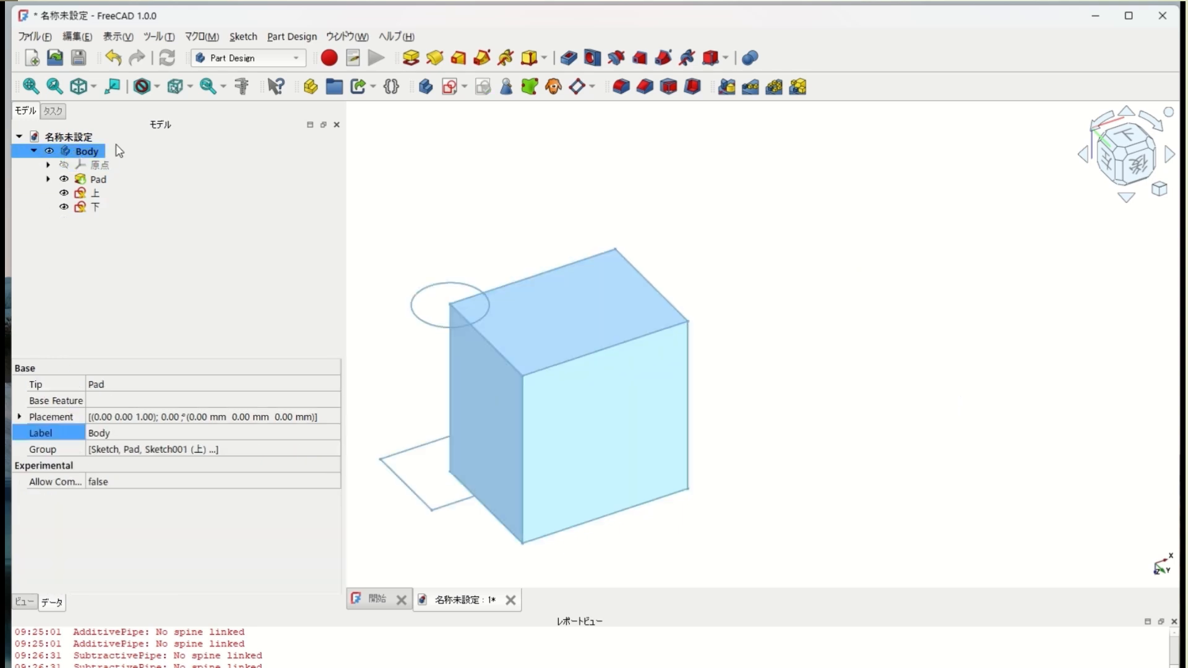
pyautogui.click(449, 87)
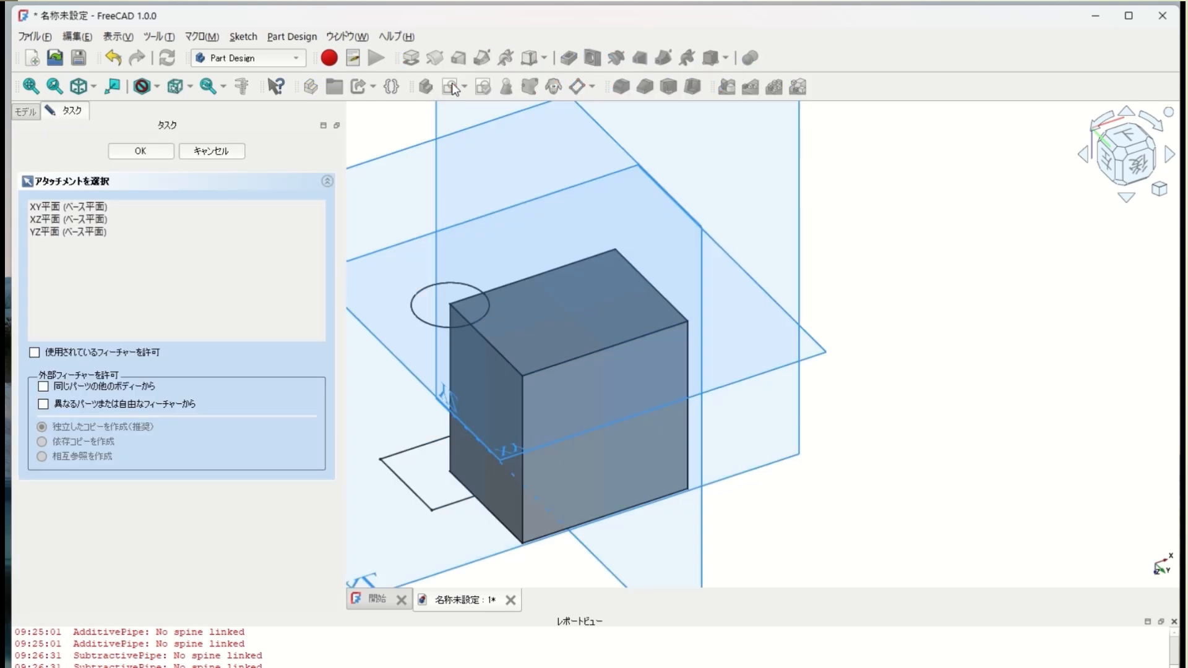
pyautogui.click(78, 211)
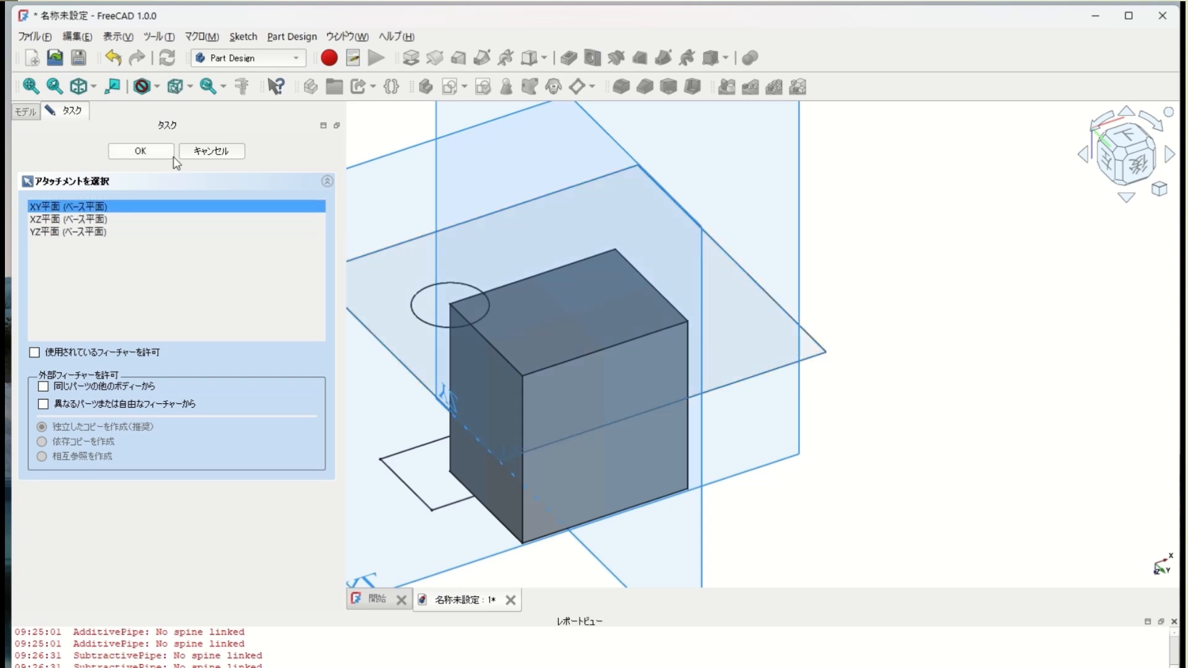
pyautogui.click(158, 147)
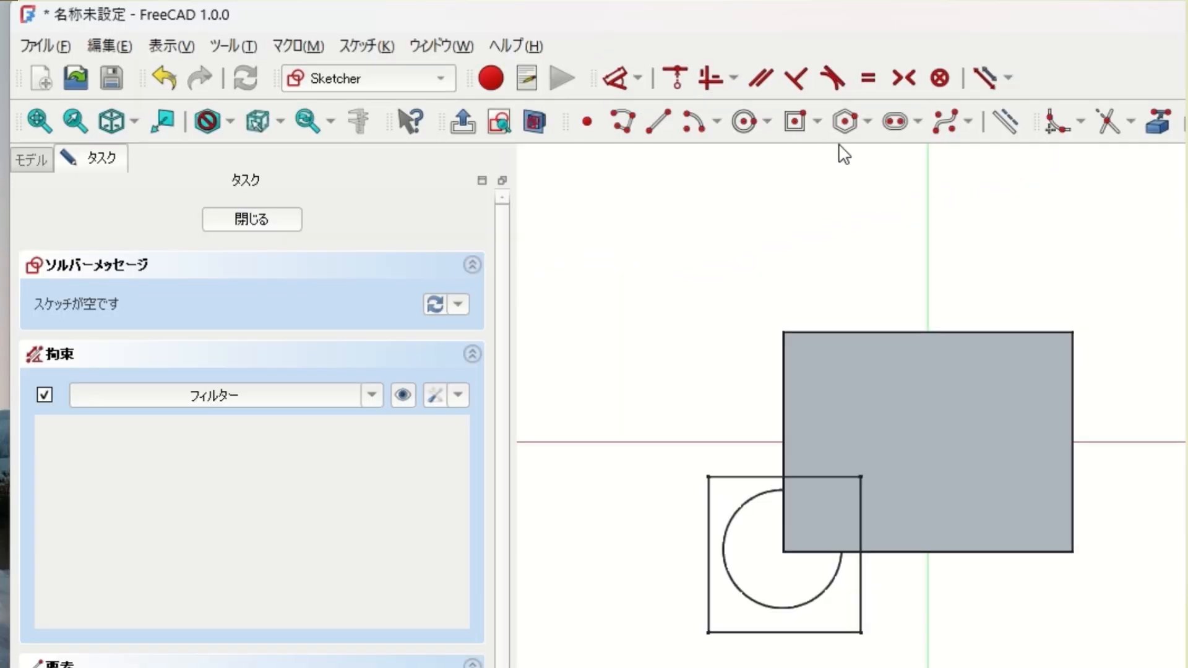
pyautogui.click(845, 121)
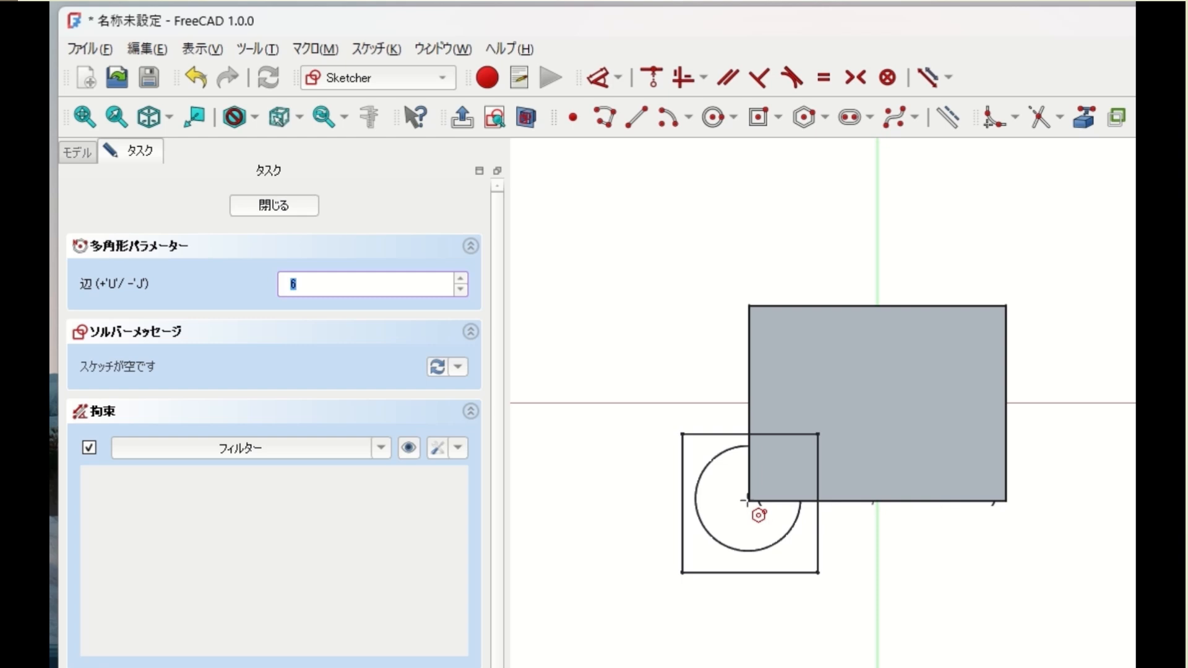
pyautogui.click(745, 499)
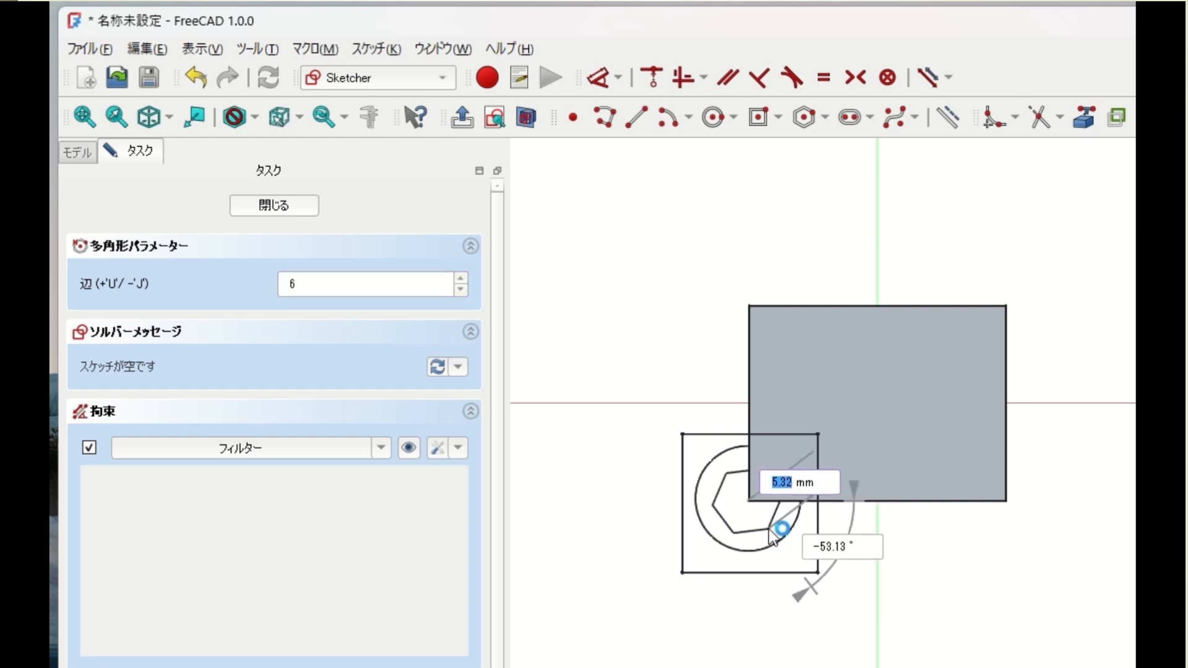
pyautogui.click(768, 528)
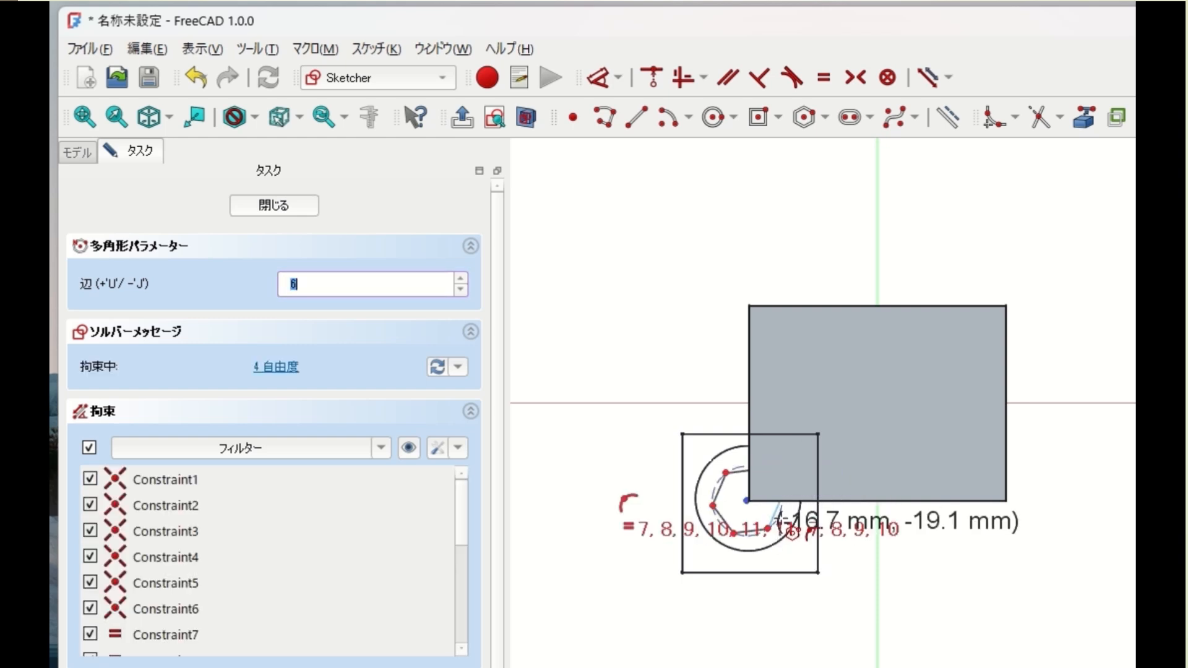
pyautogui.click(286, 207)
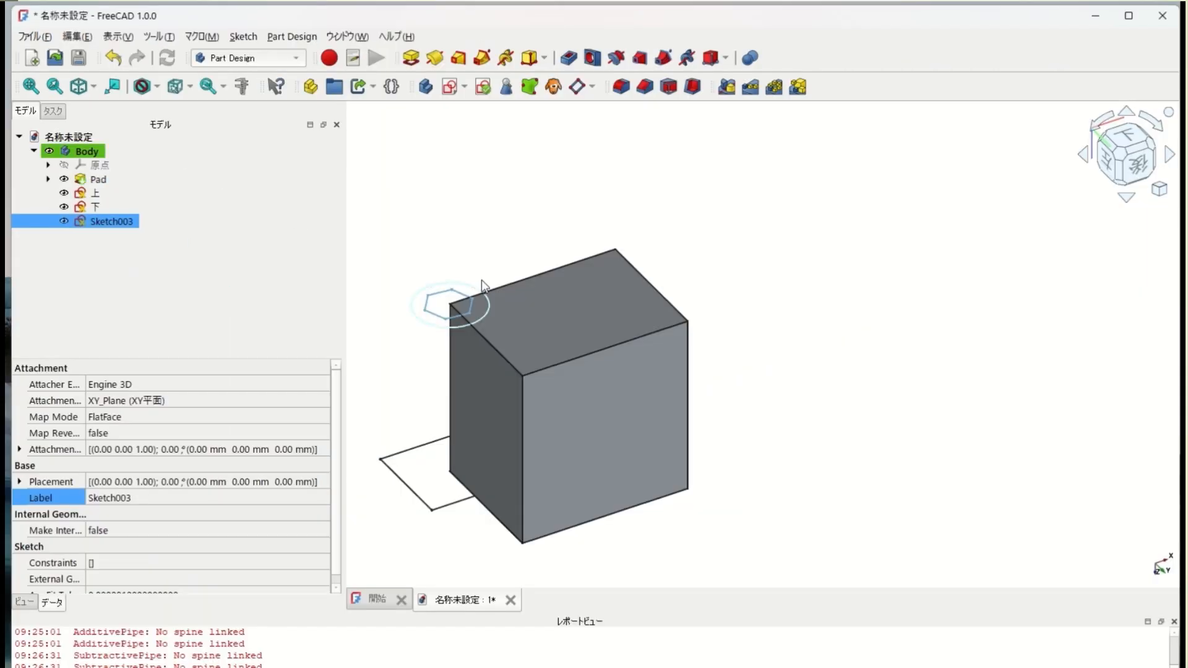
# Rename the hexagon sketch's label to 中
pyautogui.click(442, 323)
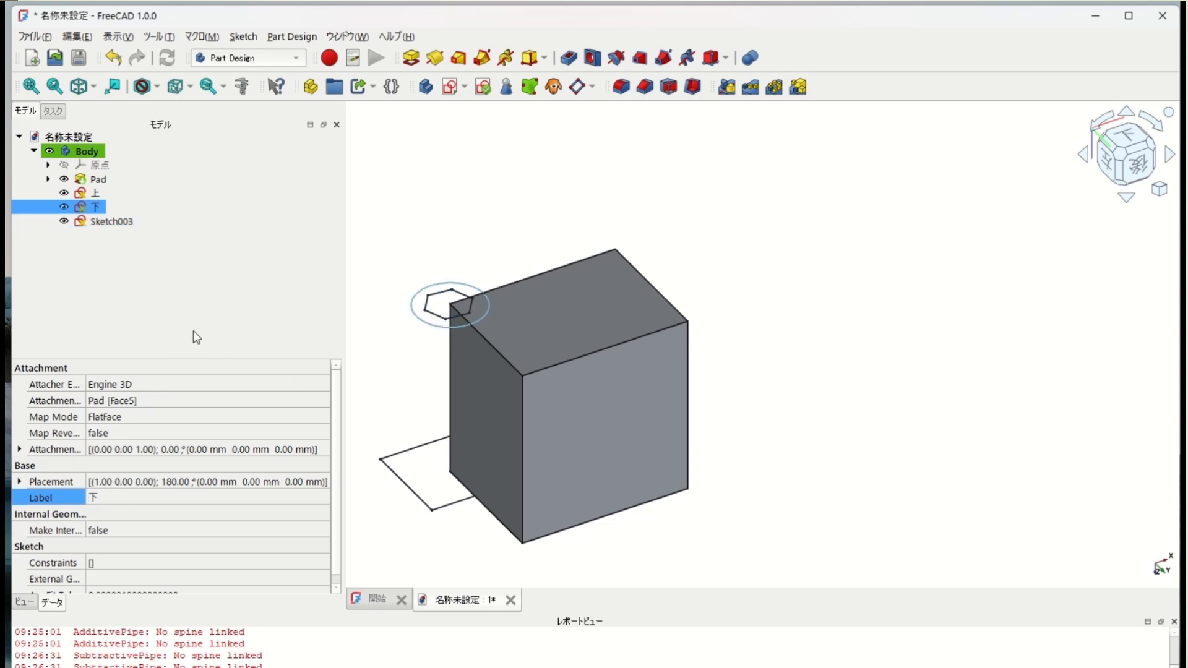
pyautogui.click(128, 222)
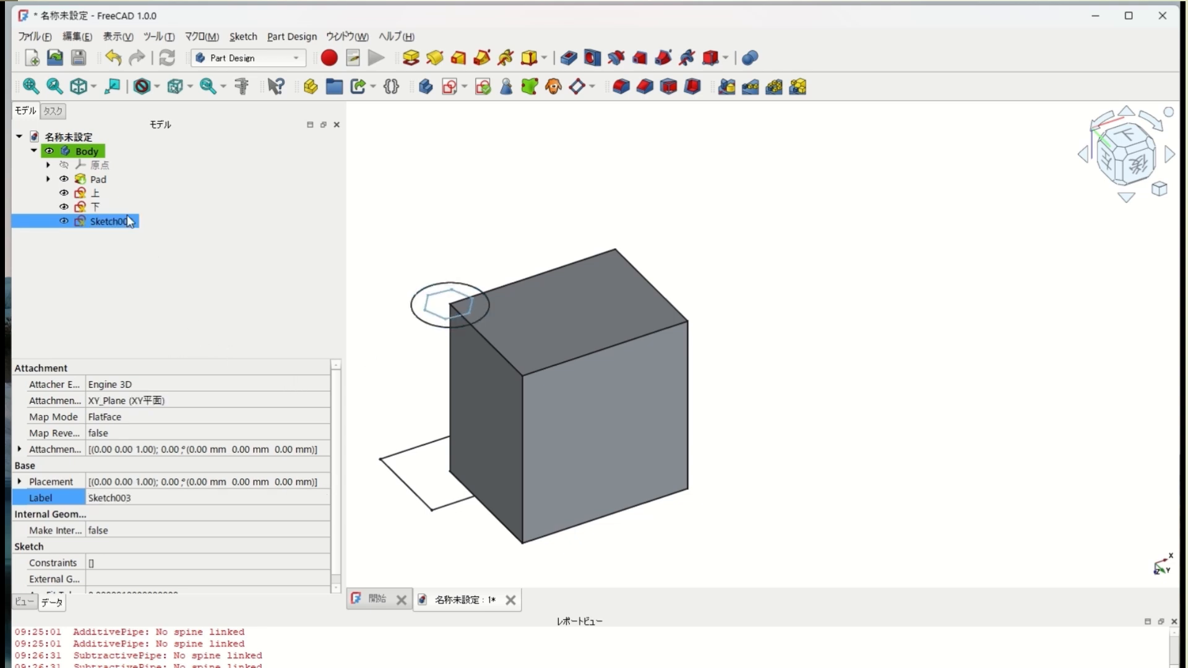
pyautogui.click(150, 501)
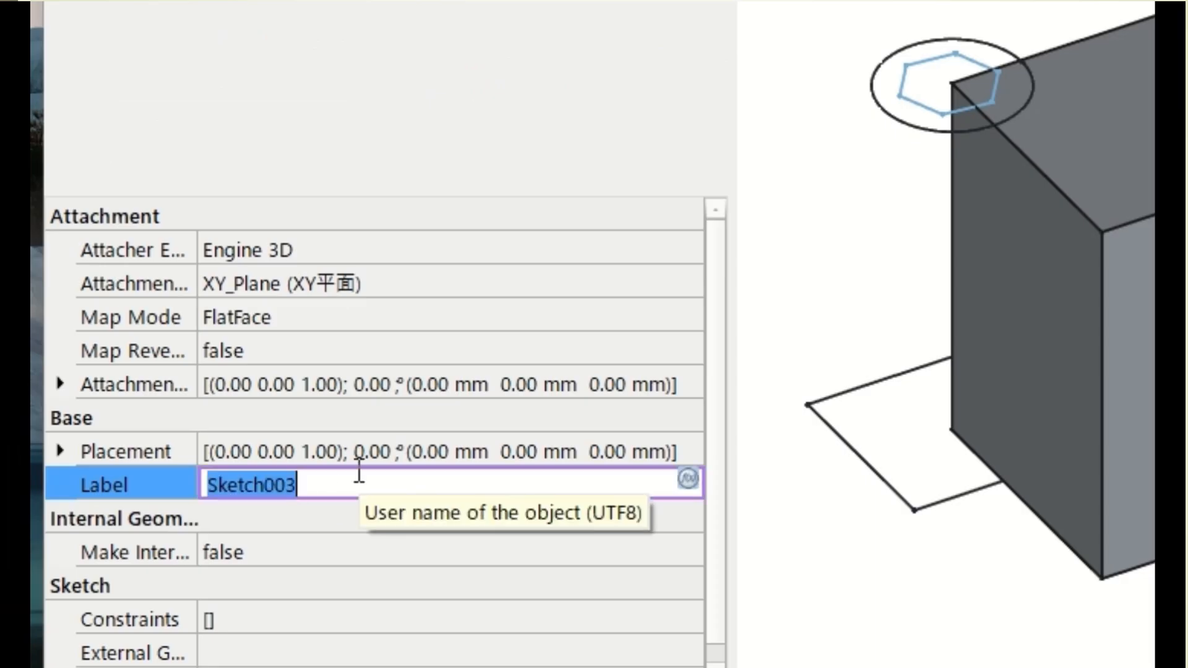
pyautogui.write('na')
pyautogui.press('space')
pyautogui.press('Return')
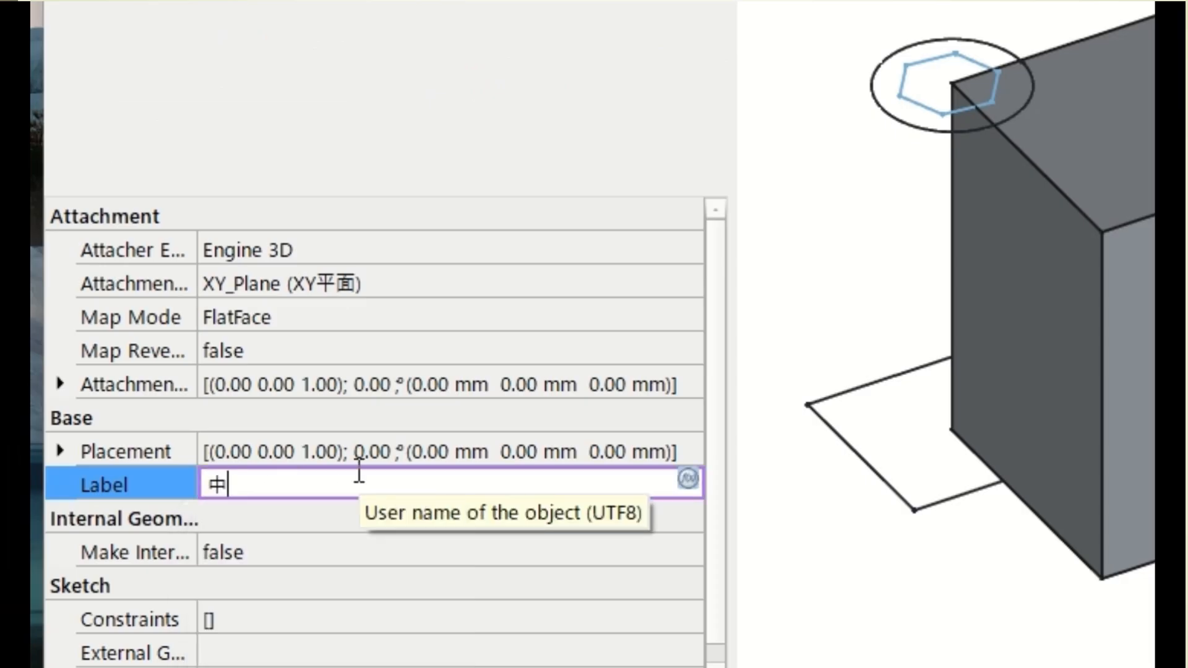
pyautogui.press('Return')
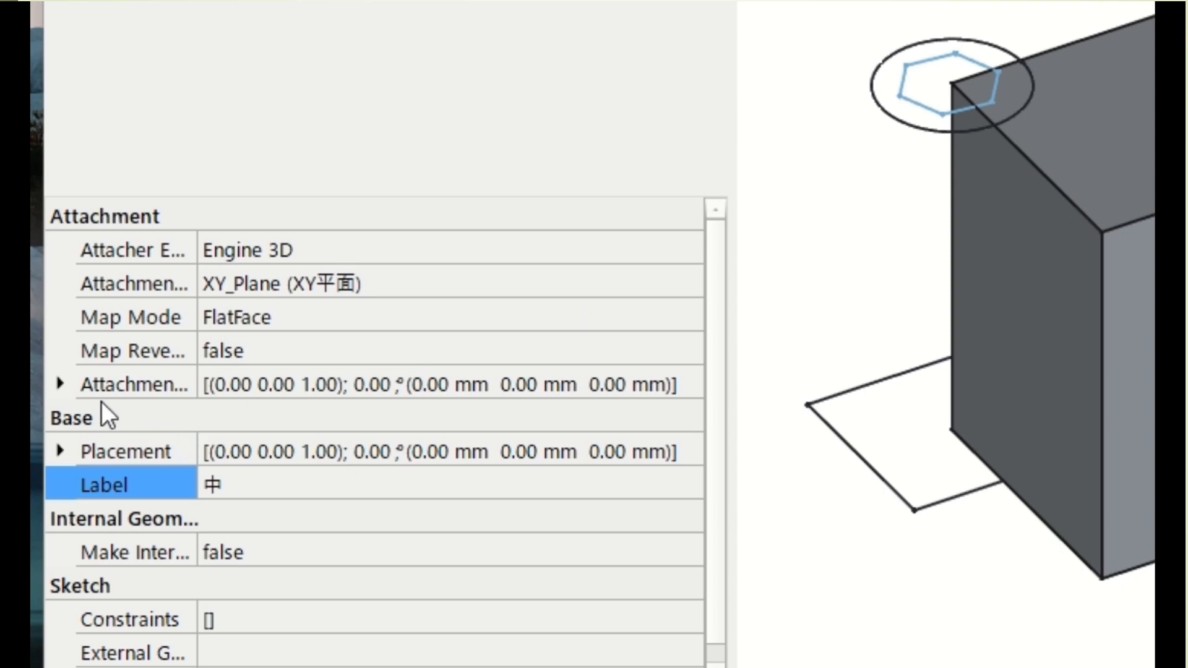
# Set the Z position of the 中 sketch's attachment offset to 20 mm
pyautogui.click(60, 383)
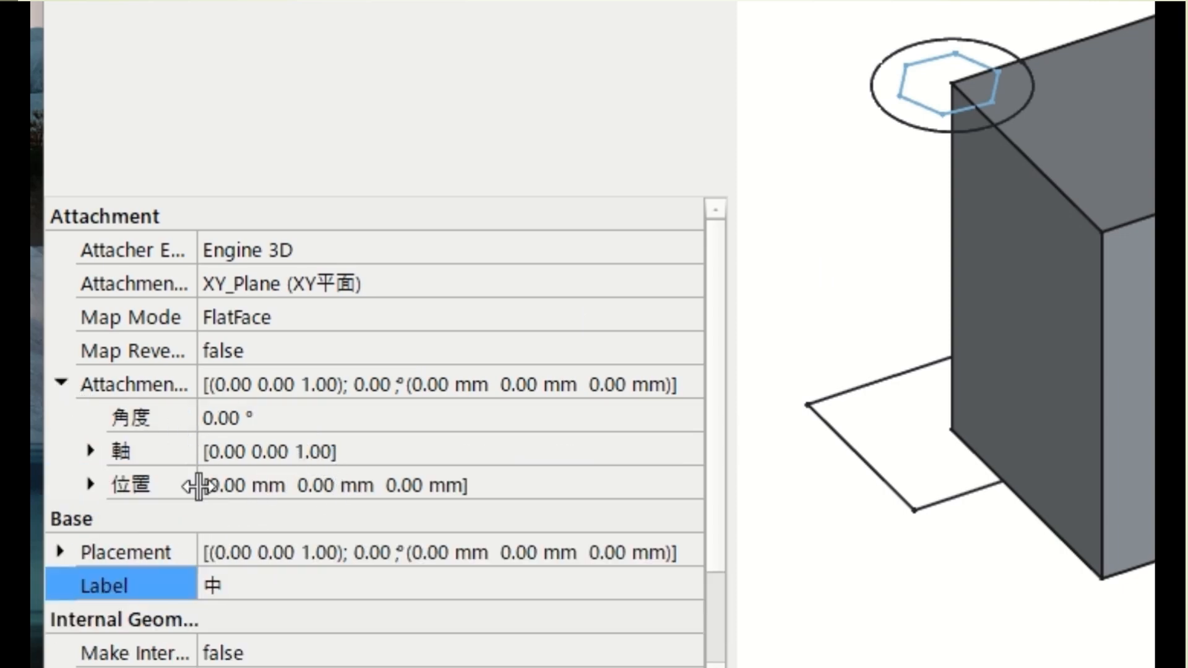
pyautogui.click(91, 484)
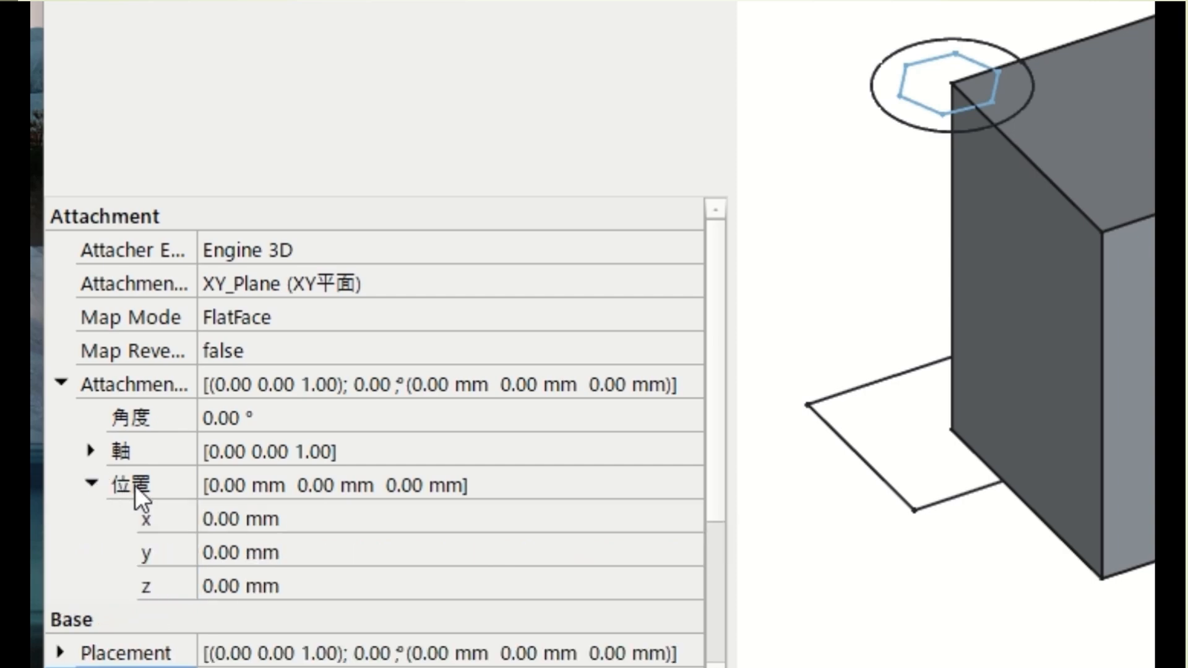
pyautogui.click(305, 591)
pyautogui.scroll(1, 321, 587)
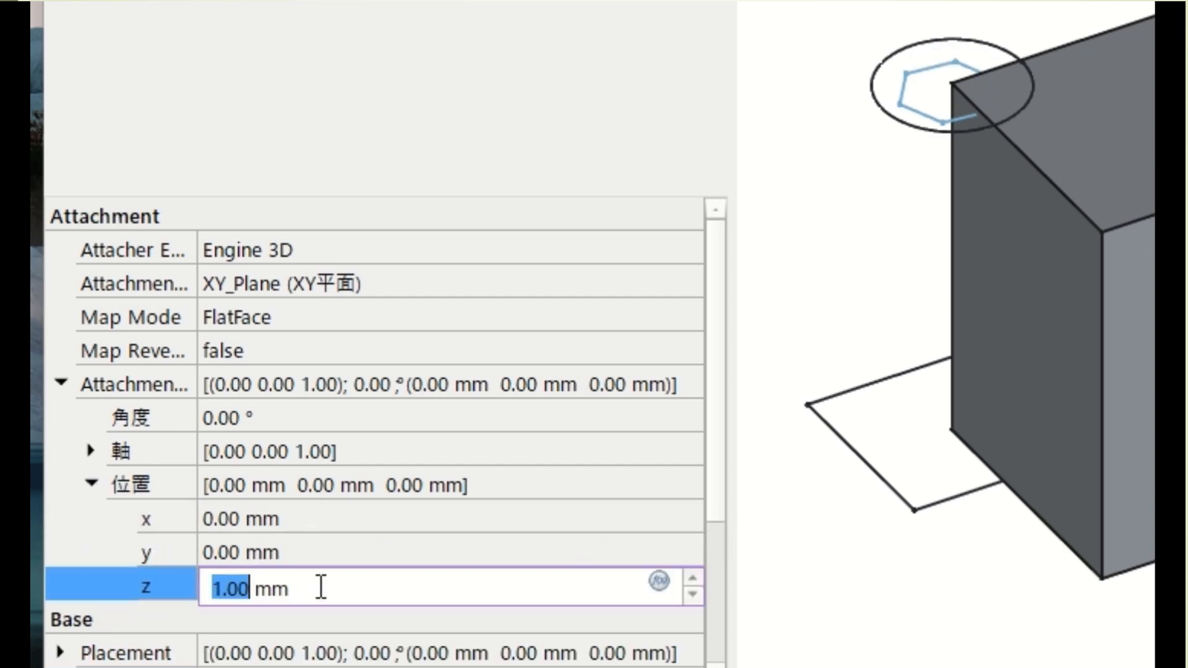
pyautogui.scroll(9, 321, 587)
pyautogui.scroll(5, 326, 582)
pyautogui.scroll(5, 327, 582)
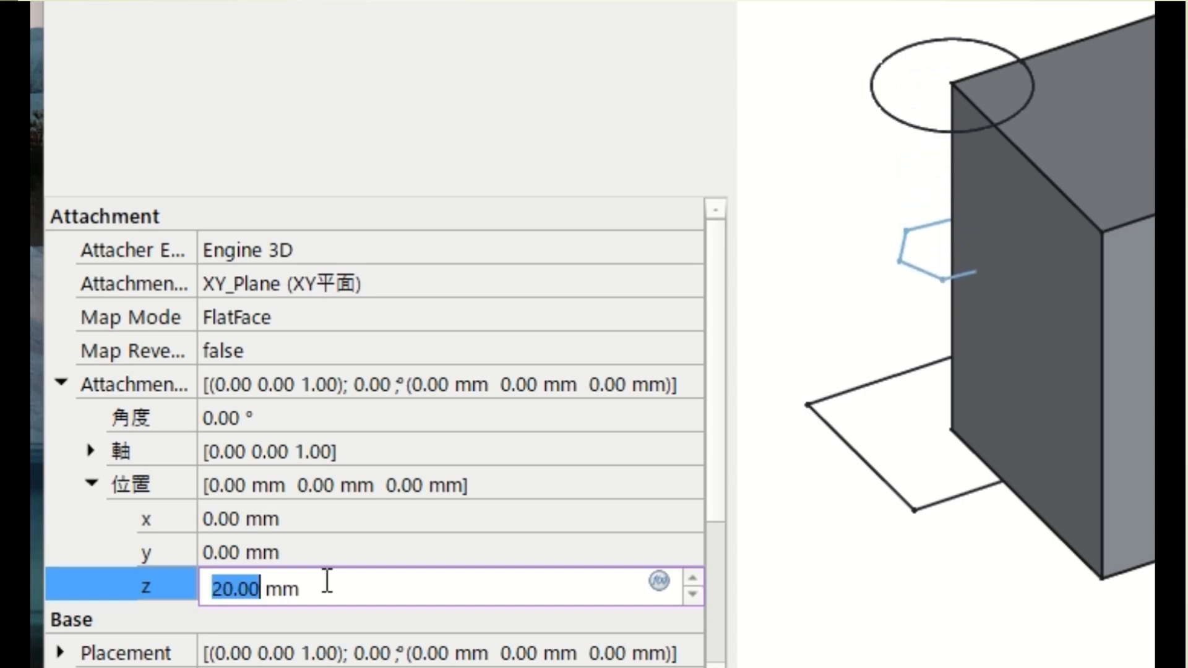
pyautogui.click(856, 297)
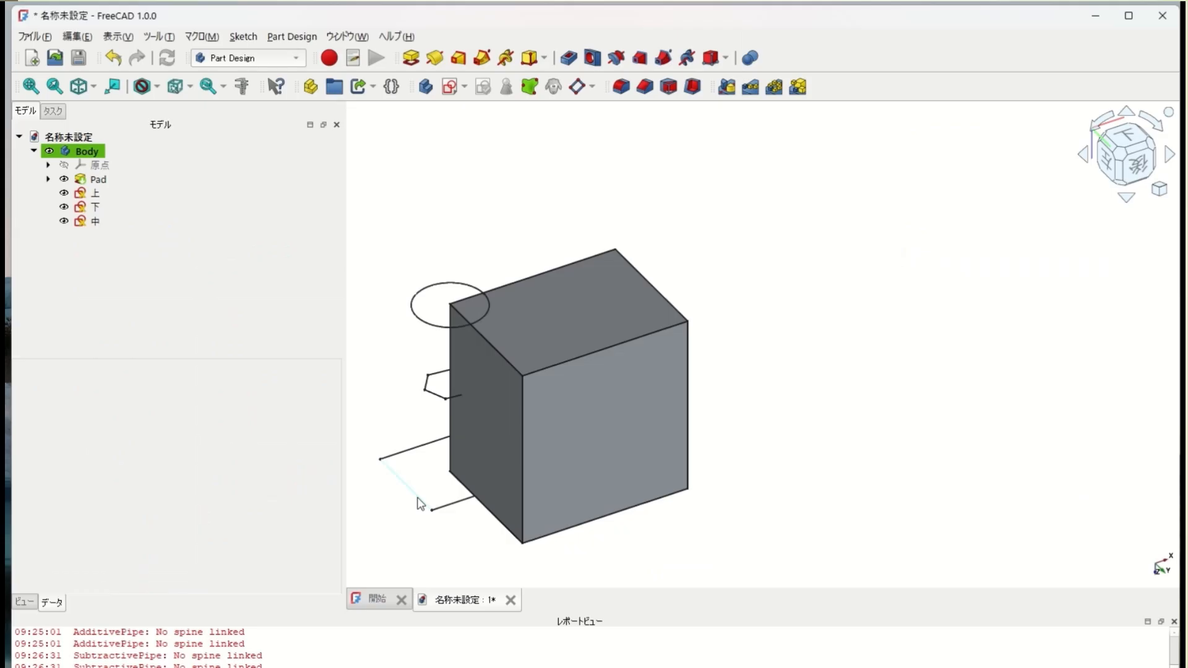
# Start a subtractive loft with sketch 上 as the profile and add 中 and 下 as its sections, in that order
pyautogui.click(98, 193)
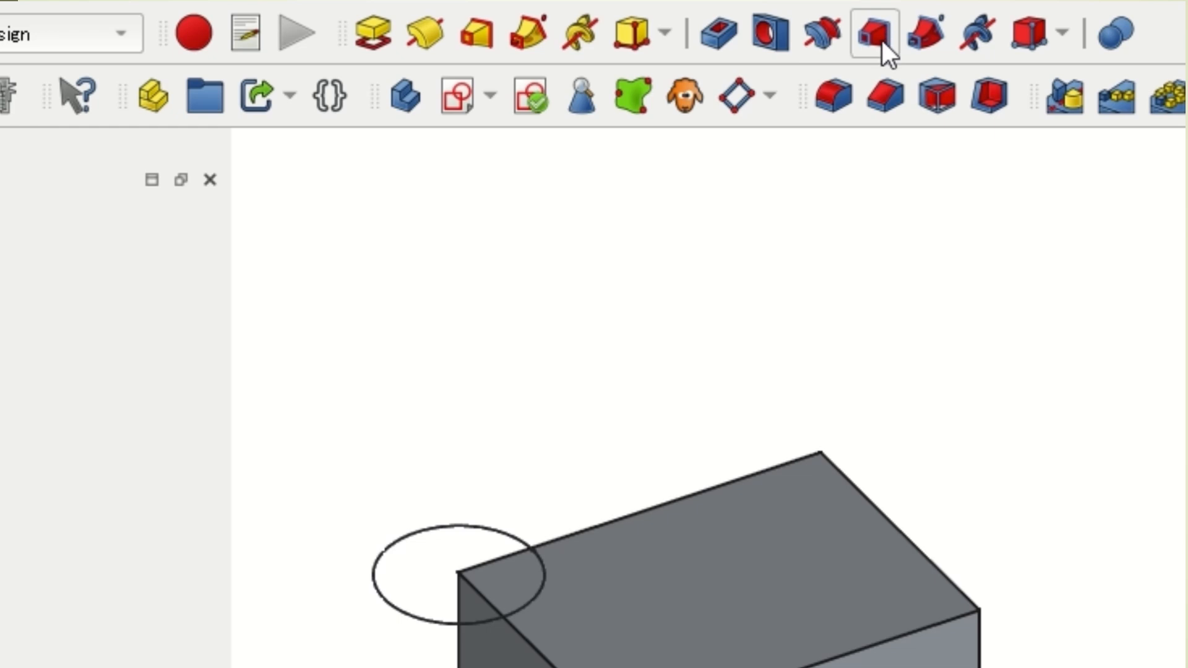
pyautogui.click(875, 39)
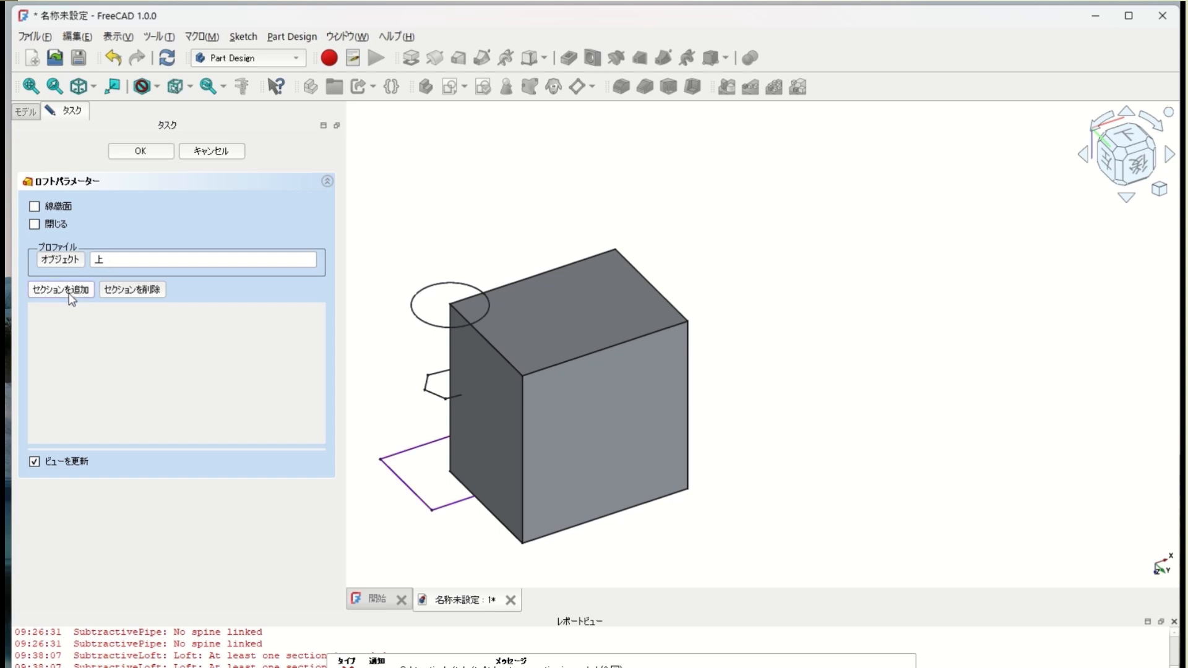
pyautogui.click(435, 397)
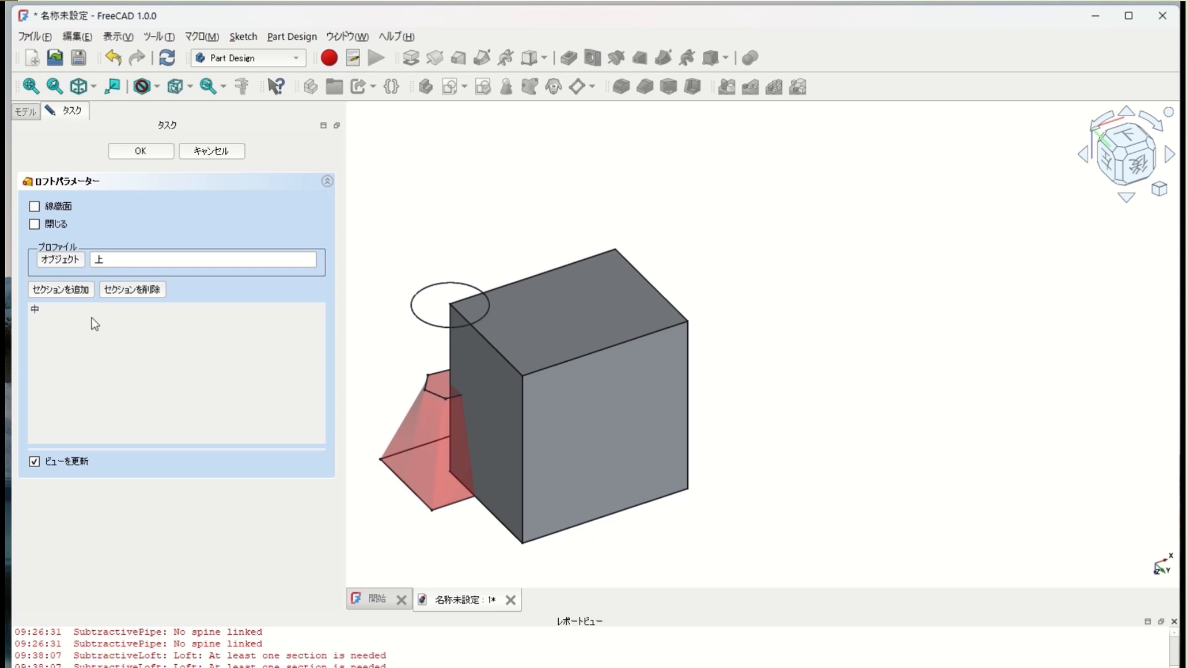
pyautogui.click(78, 296)
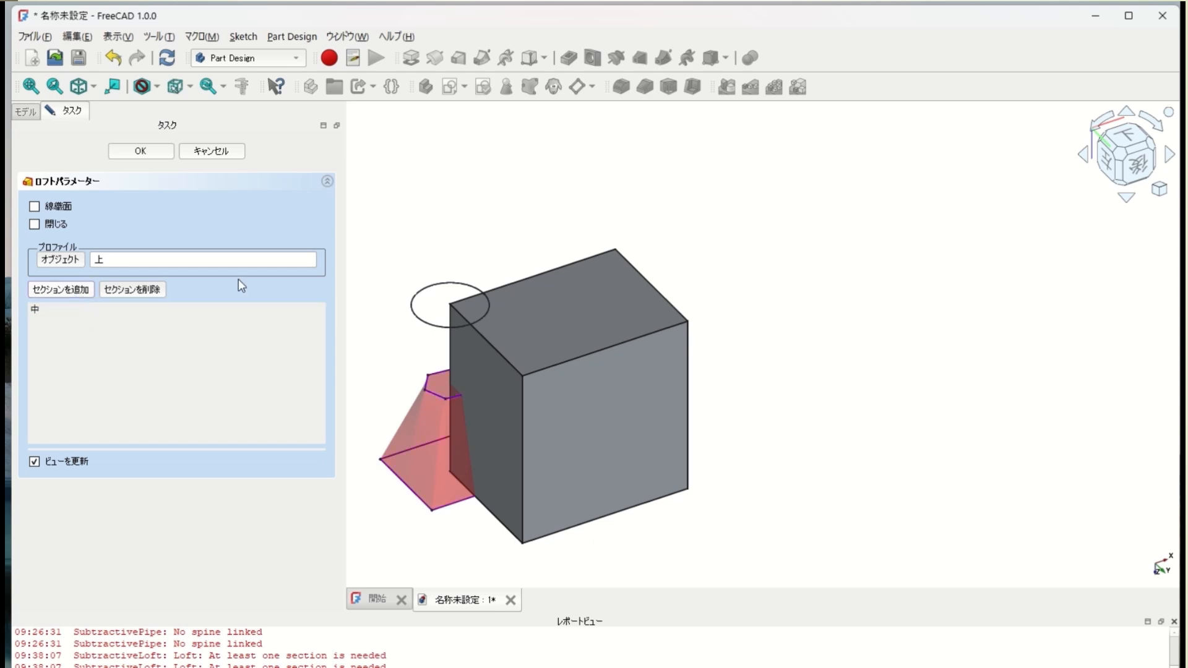
pyautogui.click(440, 328)
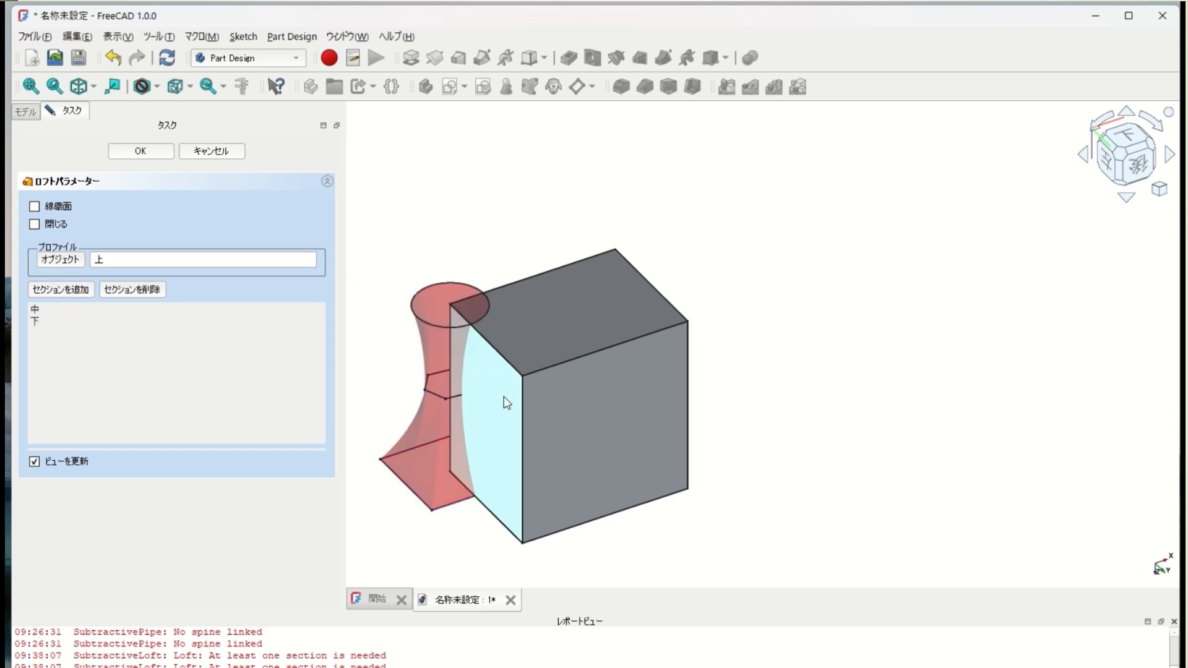
# Preview the loft with the ruled surface option, turn the option off again and accept the subtractive loft
pyautogui.moveTo(809, 337); pyautogui.dragTo(939, 284, button='middle')
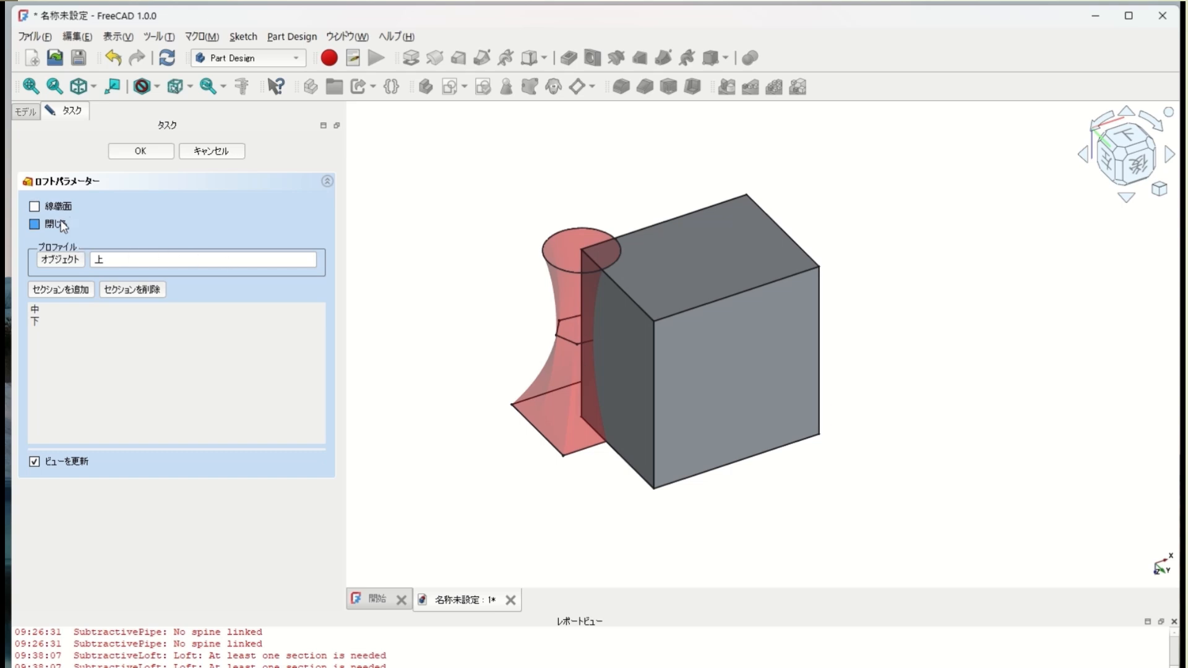
pyautogui.click(35, 205)
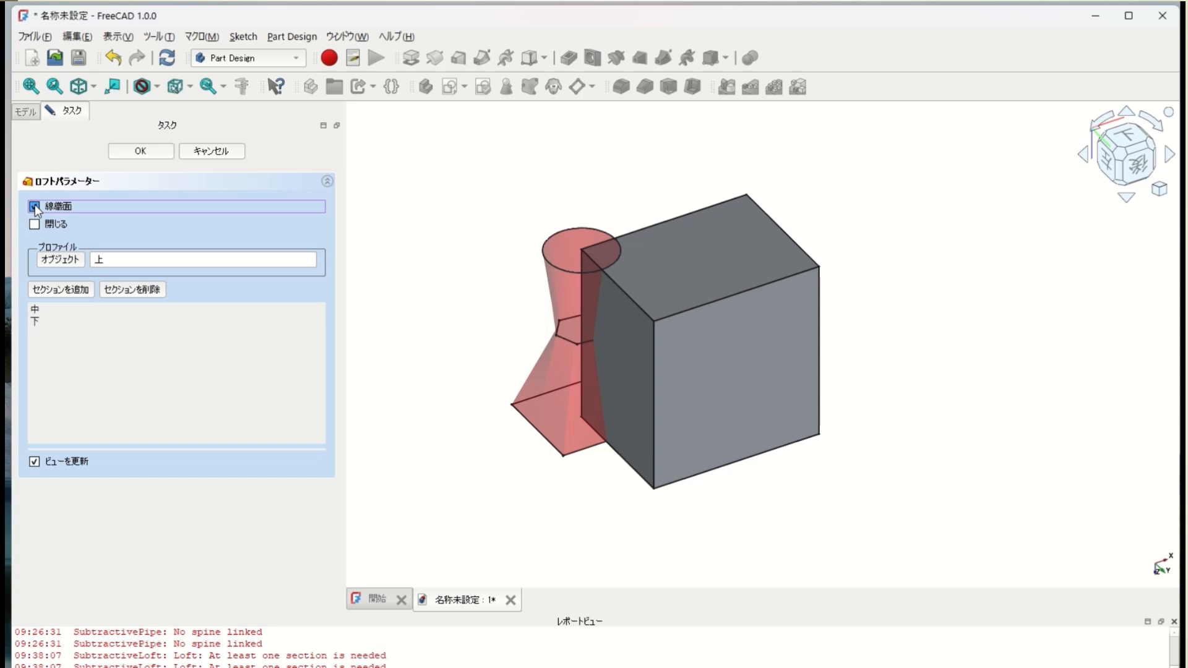
pyautogui.click(36, 207)
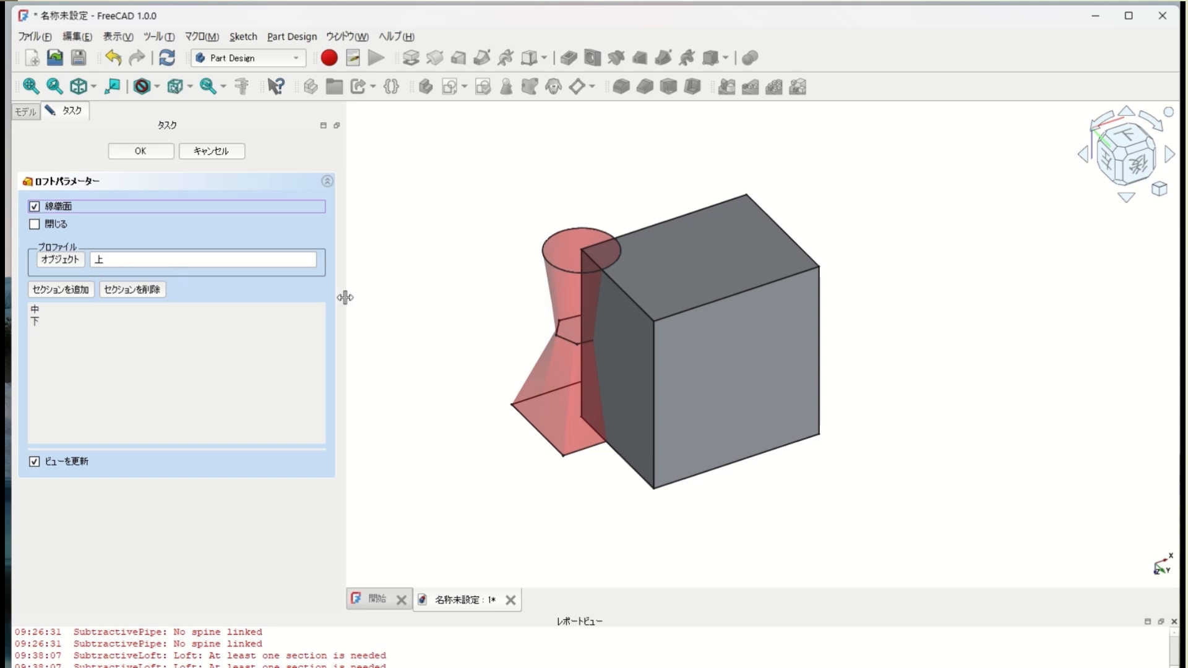
pyautogui.click(155, 151)
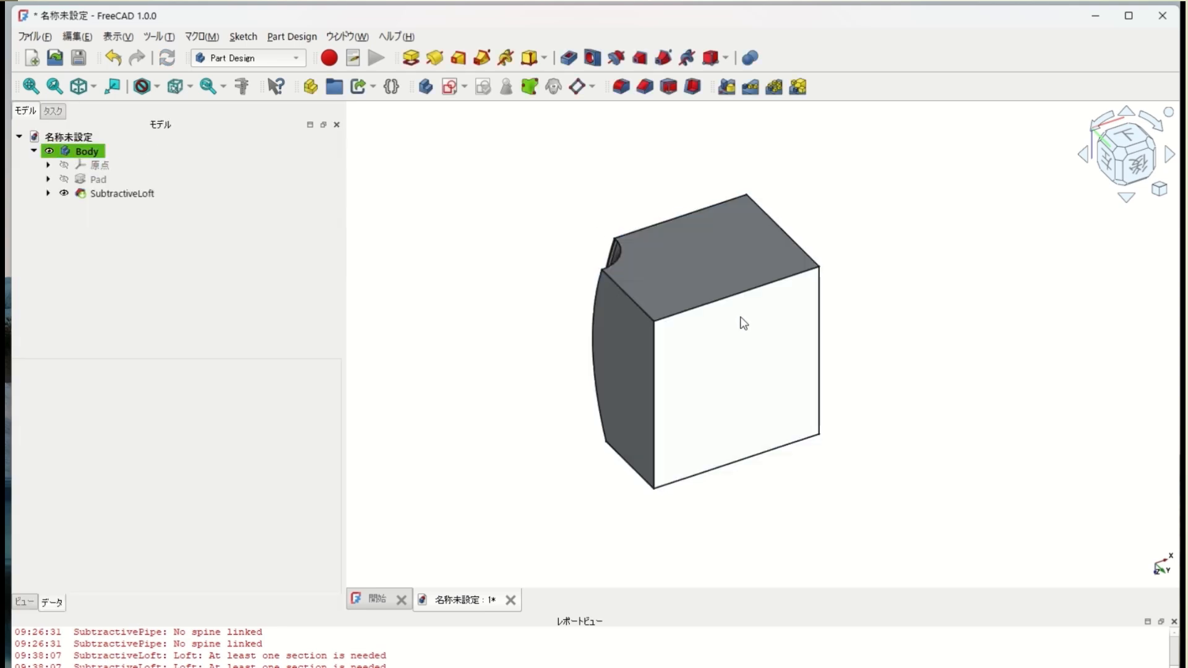
pyautogui.scroll(1, 465, 318)
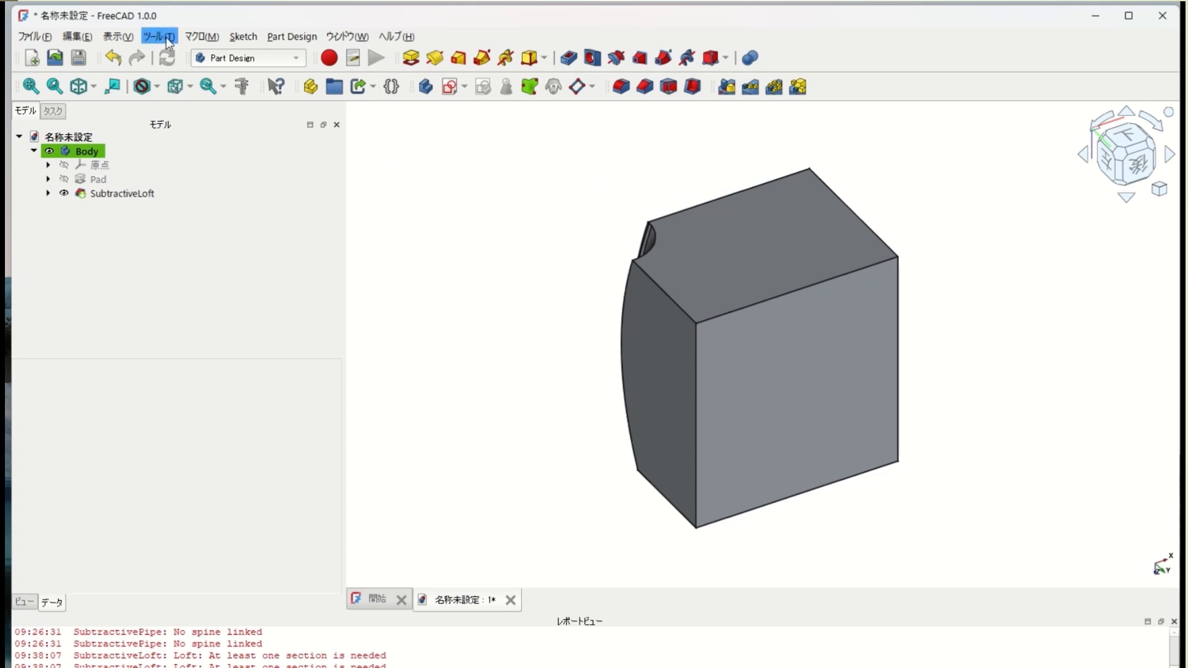
pyautogui.moveTo(422, 277); pyautogui.dragTo(566, 310)
pyautogui.scroll(1, 566, 309)
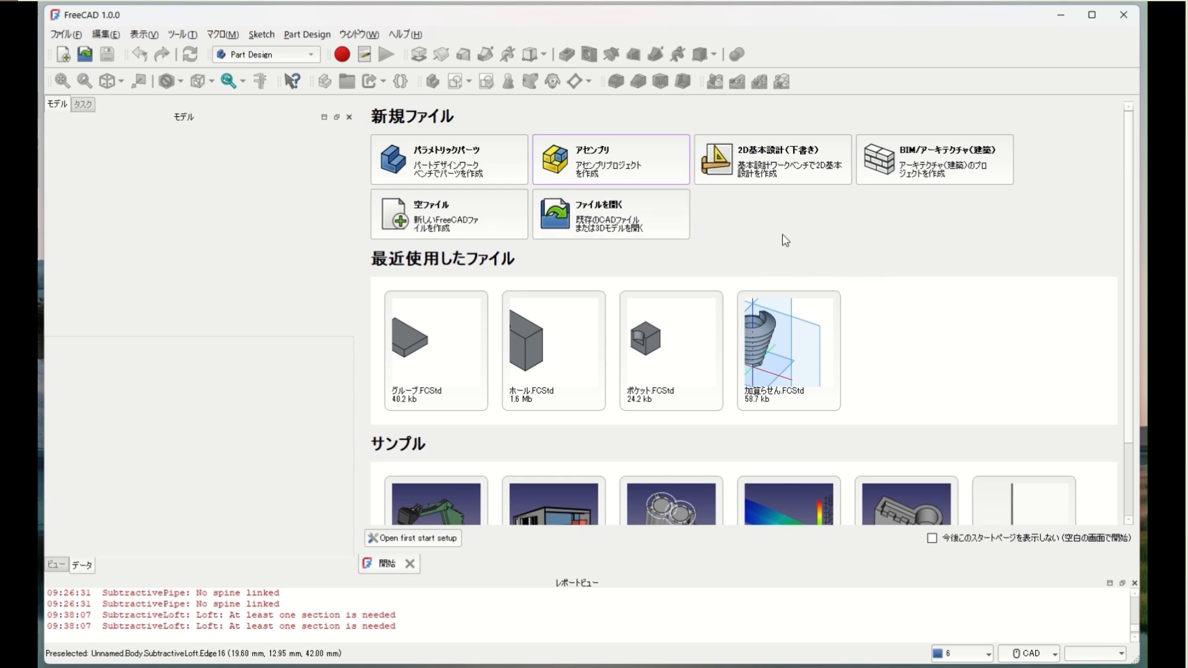
# Create a new parametric part document and open a sketch on the XZ plane of its body
pyautogui.click(467, 162)
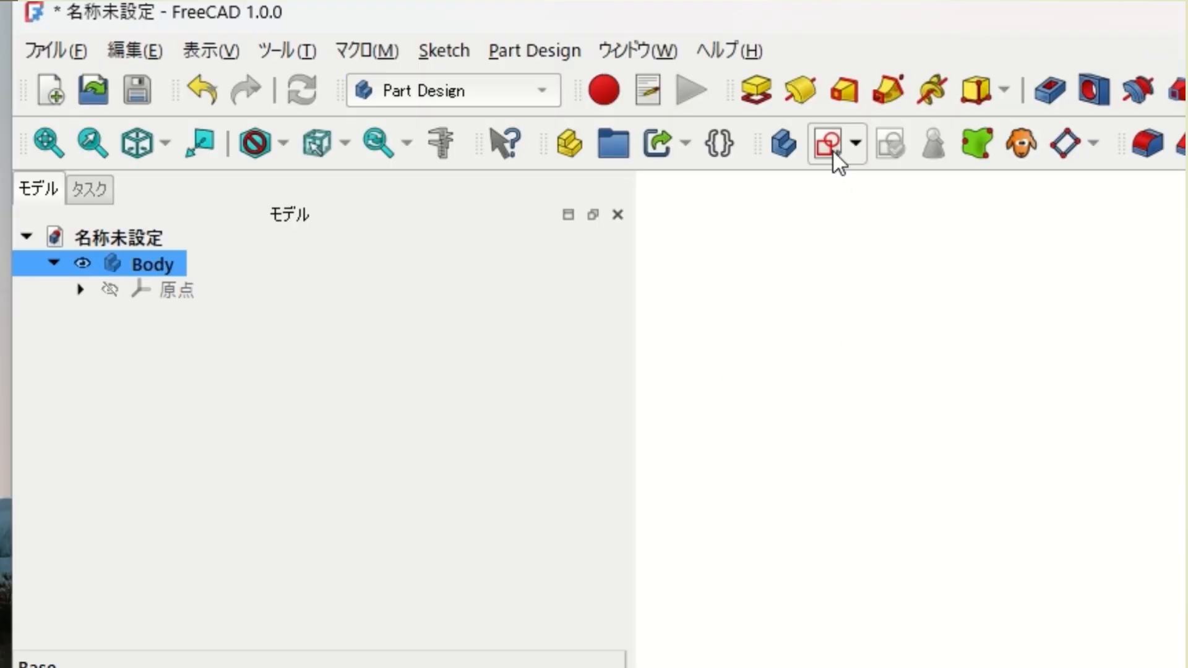
pyautogui.click(833, 152)
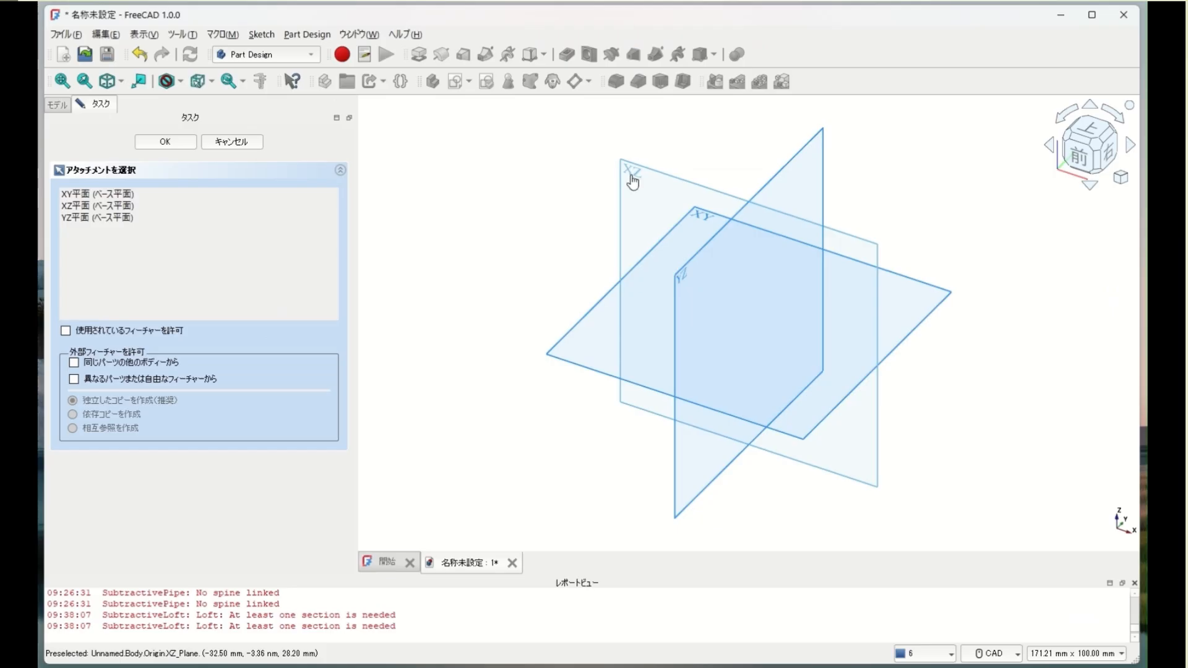
pyautogui.click(1169, 331)
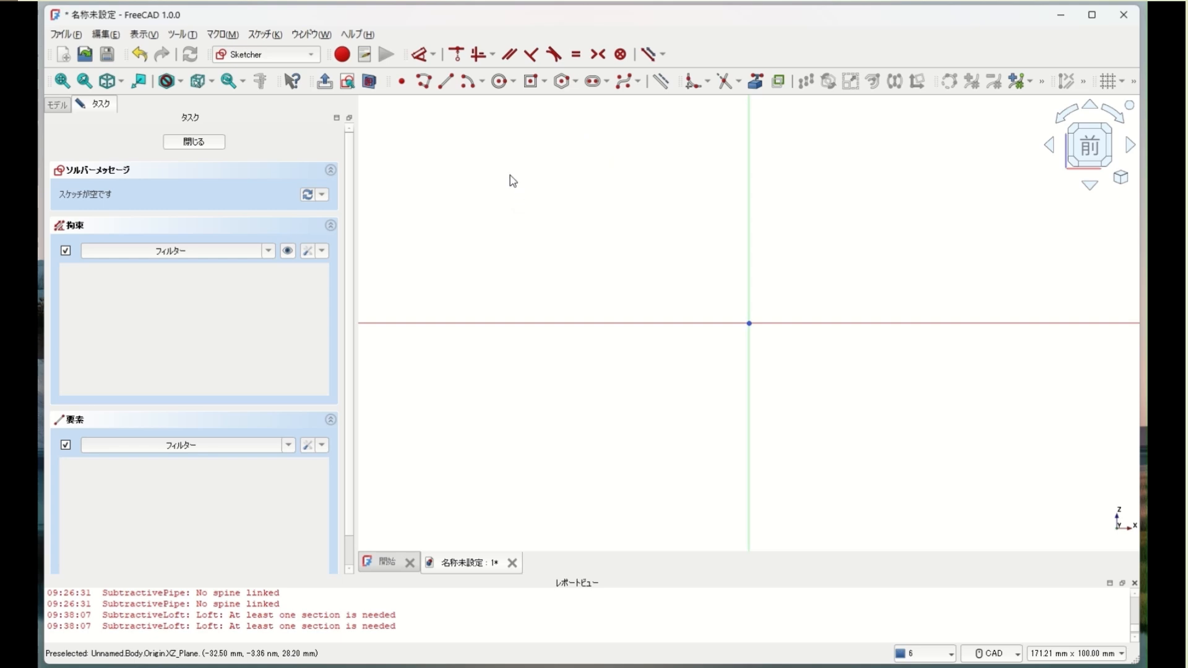
# Draw a polyline with a line about 16 mm along the horizontal axis, a tangent arc of about 11 mm radius and a vertical line about 13 mm
pyautogui.click(425, 84)
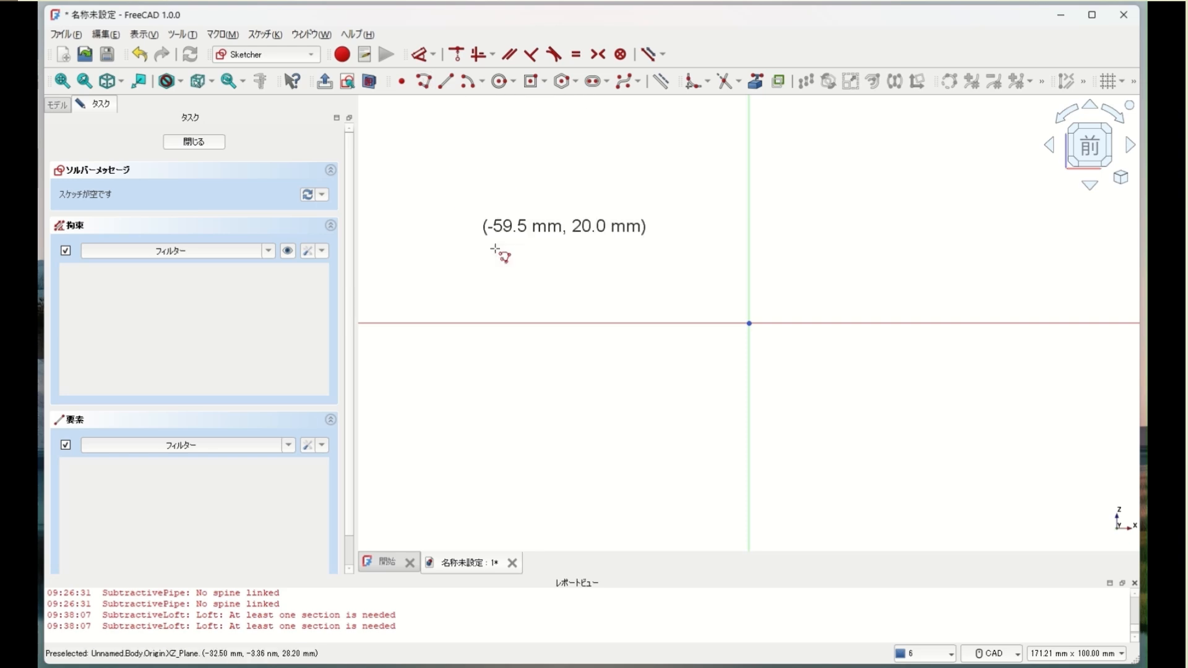
pyautogui.click(592, 322)
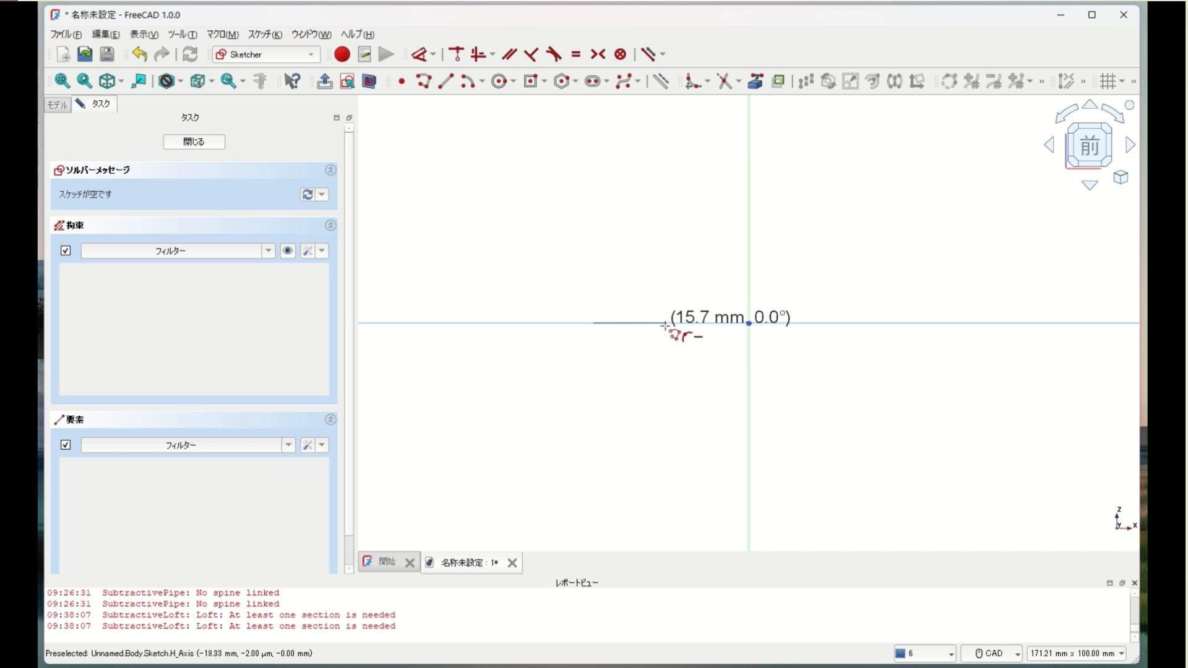
pyautogui.click(665, 322)
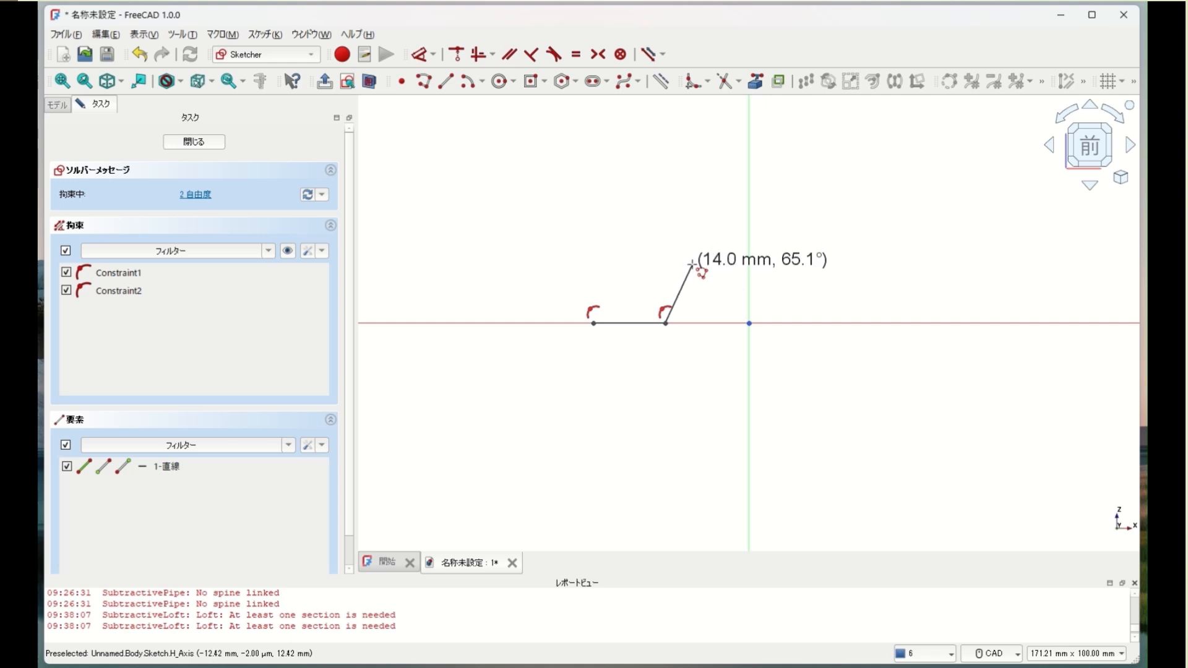
pyautogui.press('m')
pyautogui.press('m')
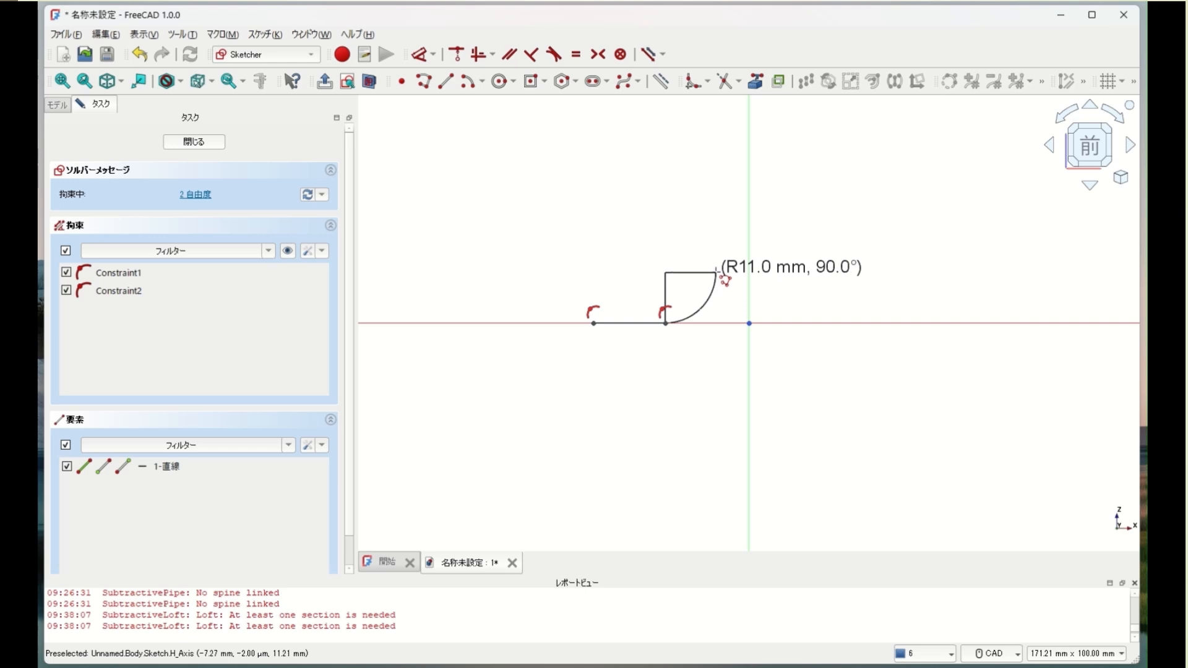
pyautogui.click(716, 272)
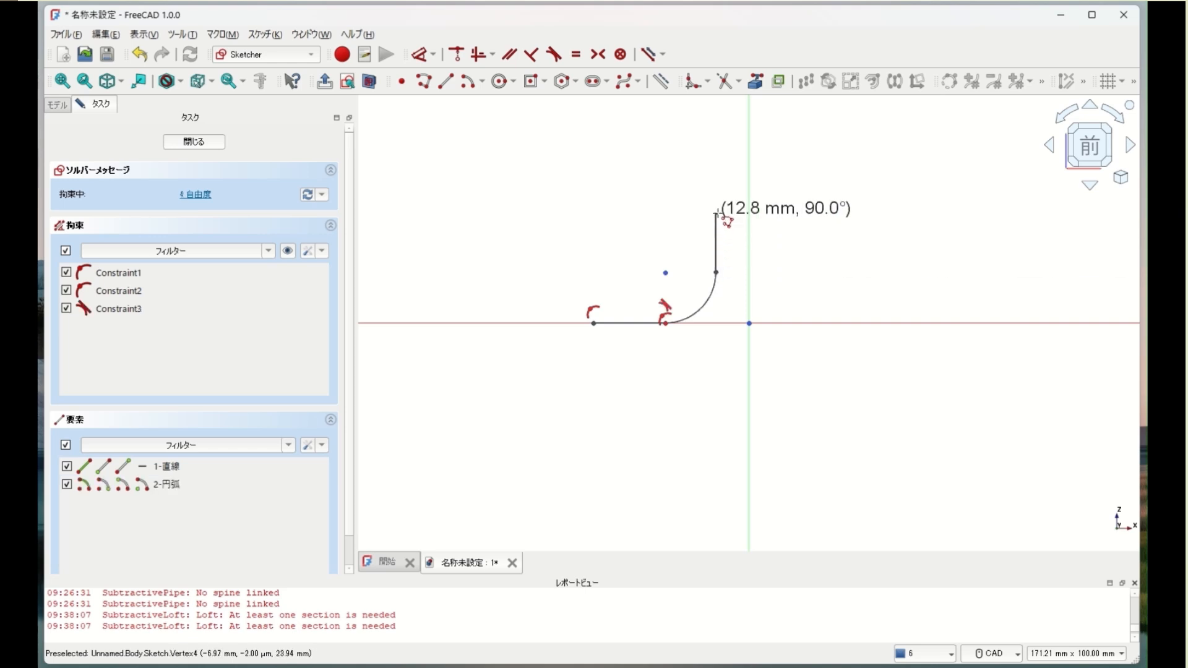
pyautogui.click(716, 213)
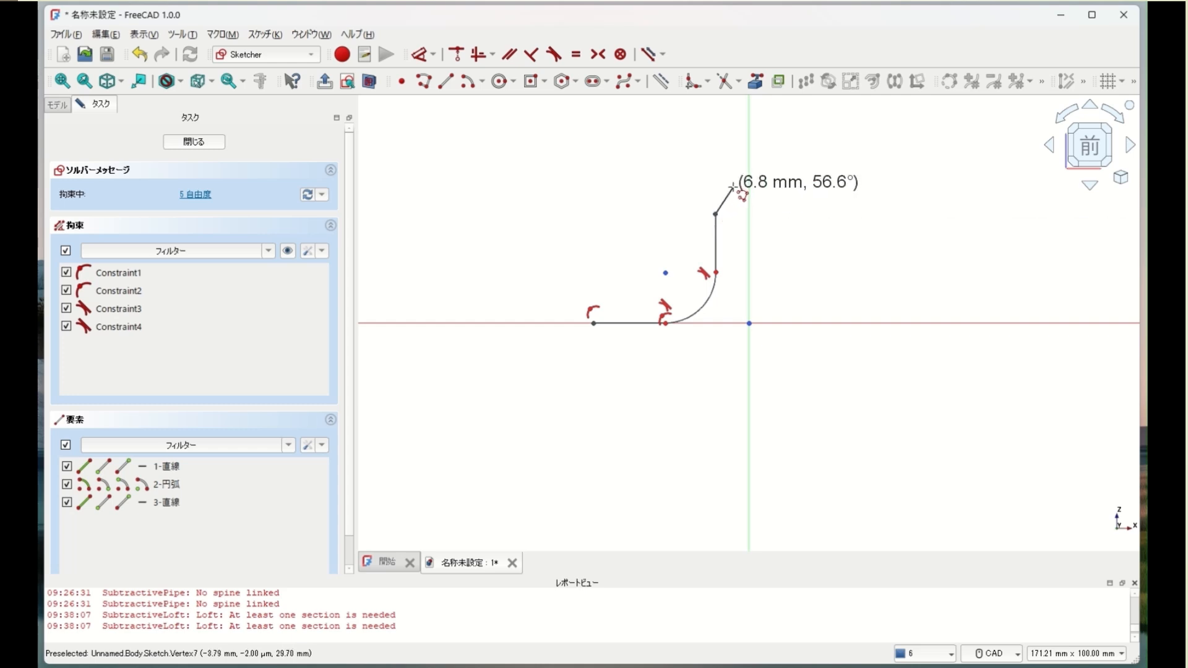
# Continue the polyline with a tangent arc of about 7 mm radius ending on the vertical axis and a line about 20 mm, and close the sketch
pyautogui.press('m')
pyautogui.press('m')
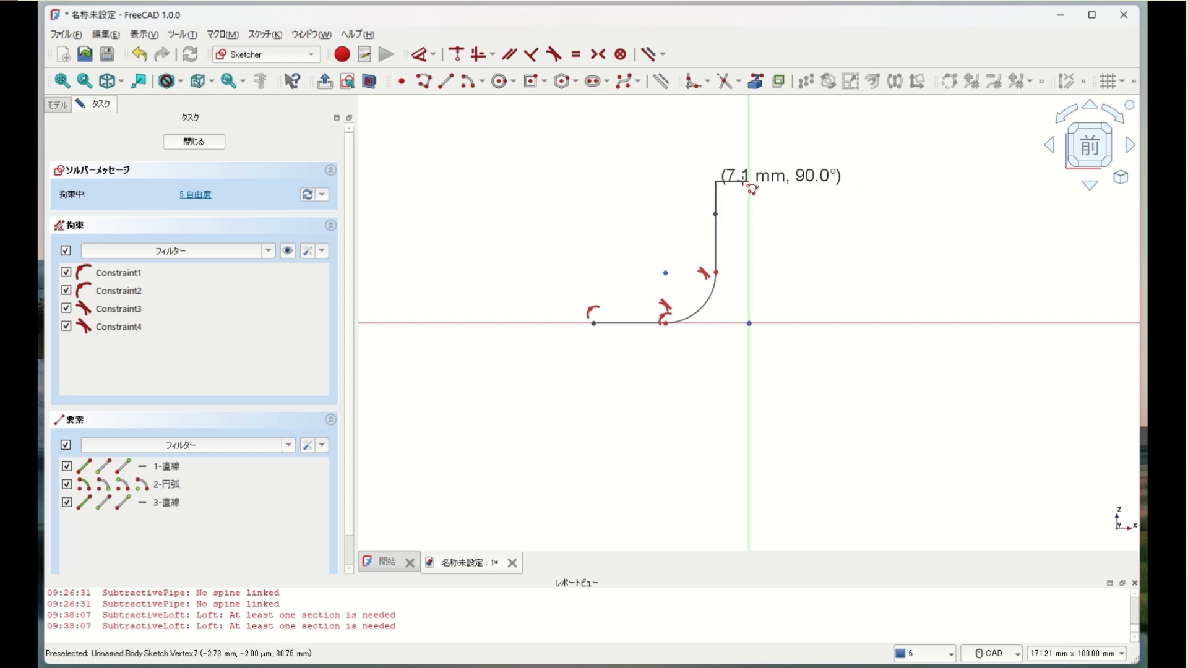
pyautogui.press('m')
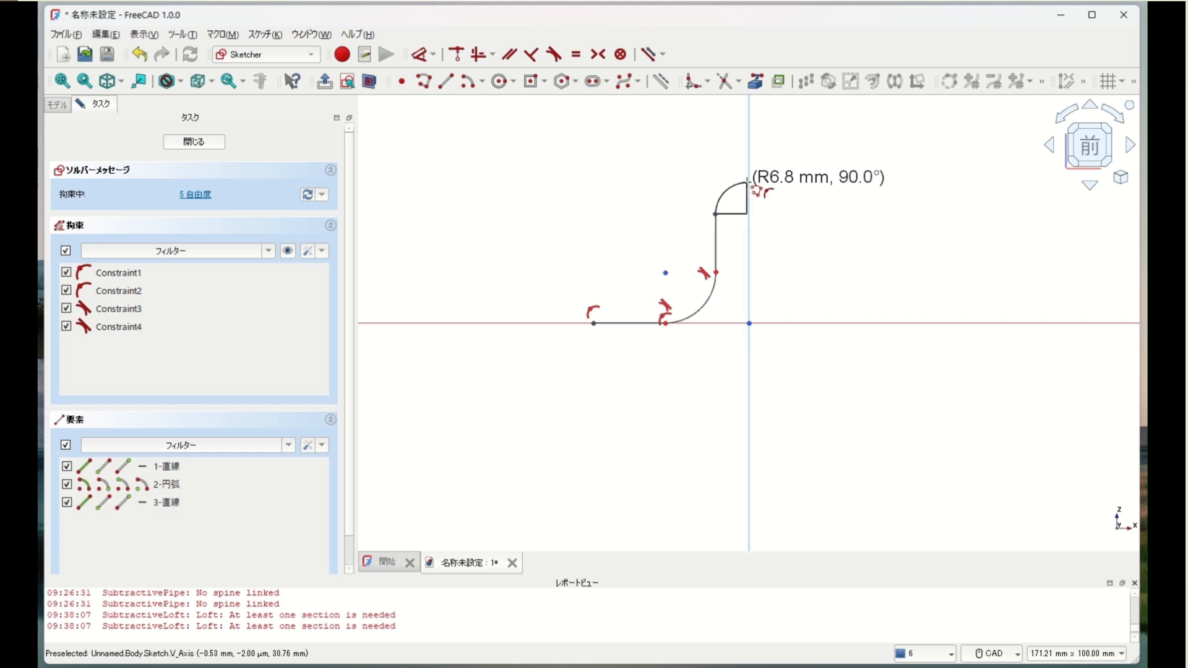
pyautogui.click(748, 181)
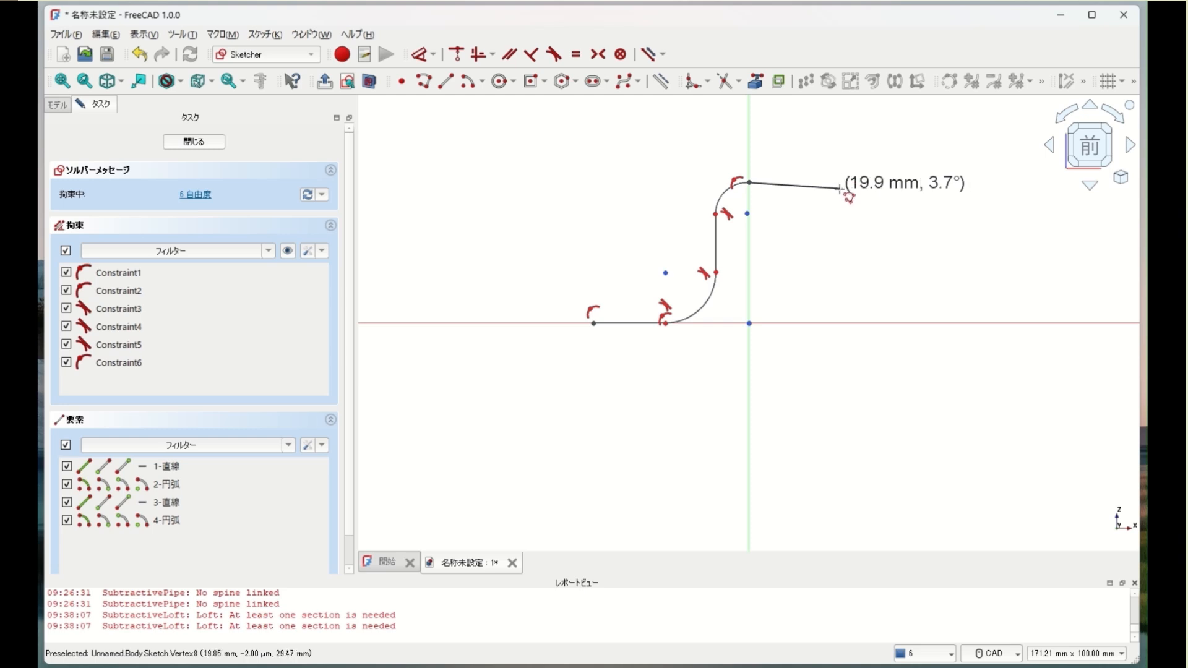
pyautogui.click(839, 188)
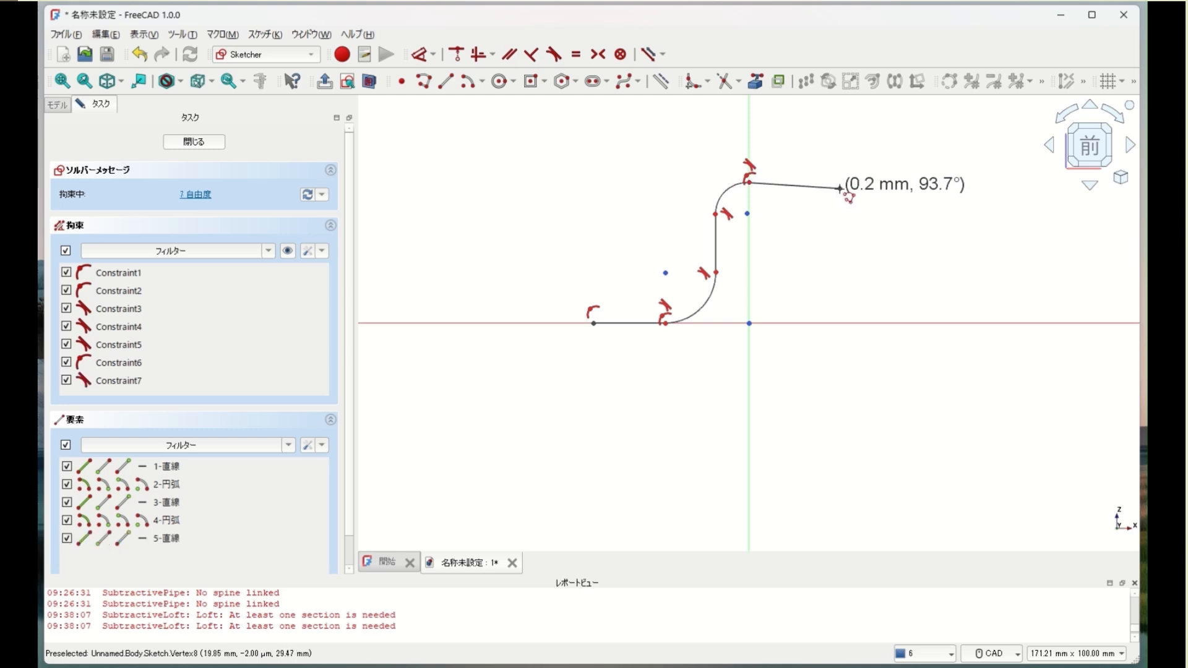
pyautogui.rightClick(854, 160)
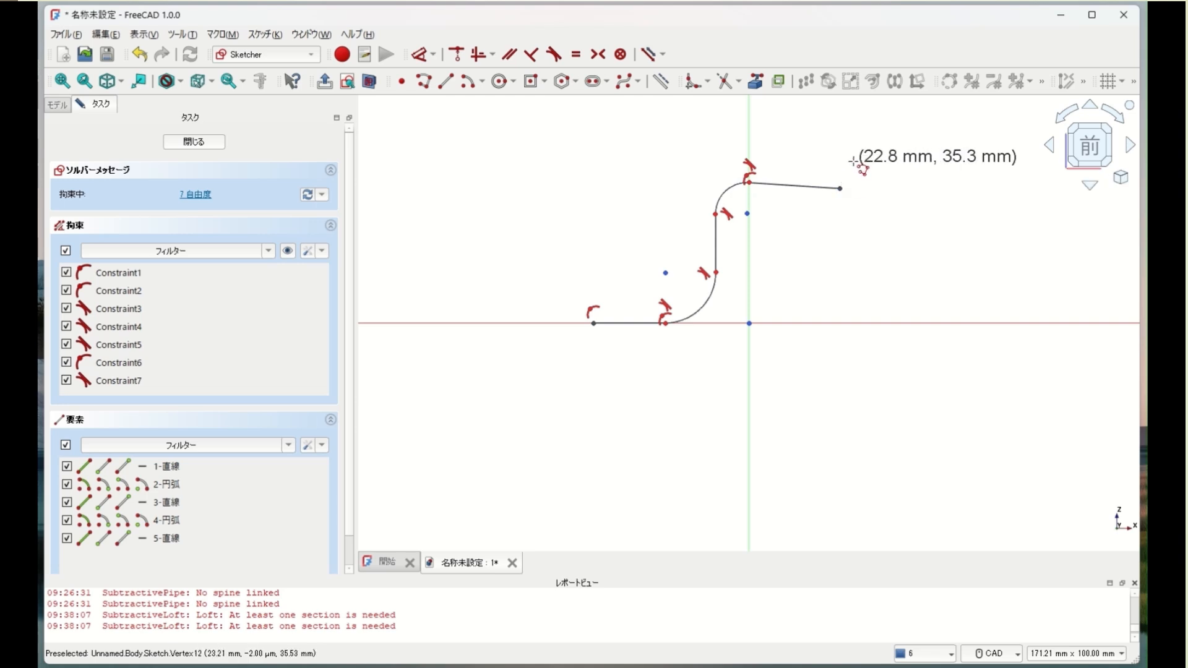
pyautogui.click(191, 142)
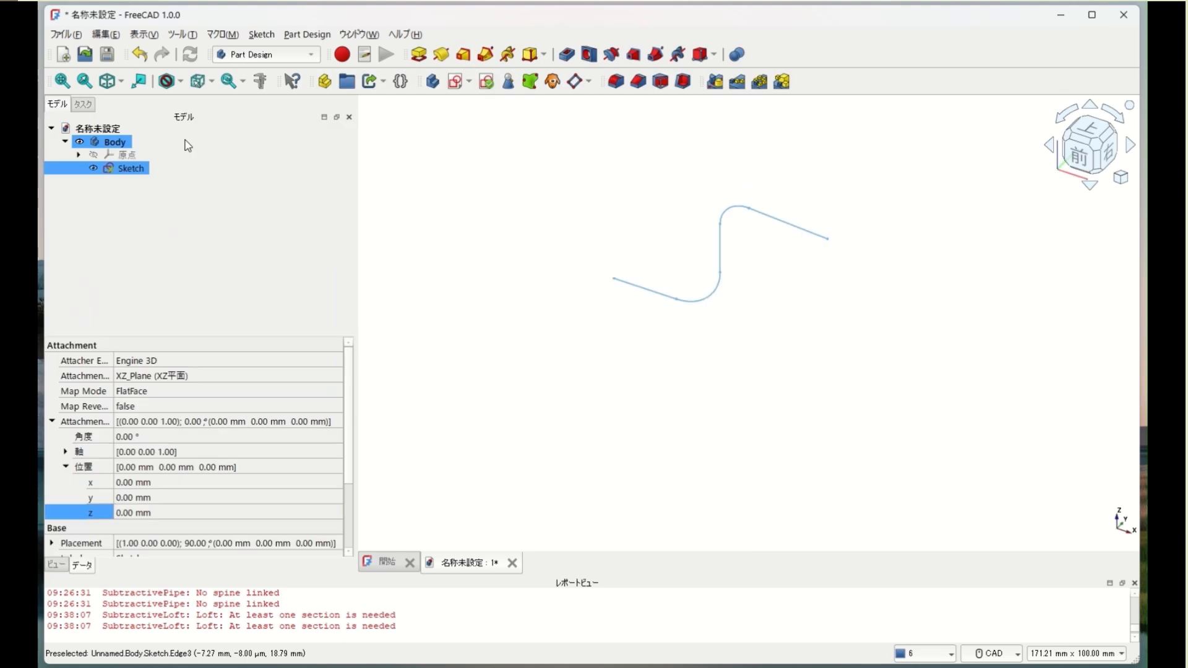
# Open a new sketch on the YZ plane of the body
pyautogui.click(1130, 147)
pyautogui.click(1130, 147)
pyautogui.click(1130, 147)
pyautogui.click(1130, 147)
pyautogui.click(1093, 150)
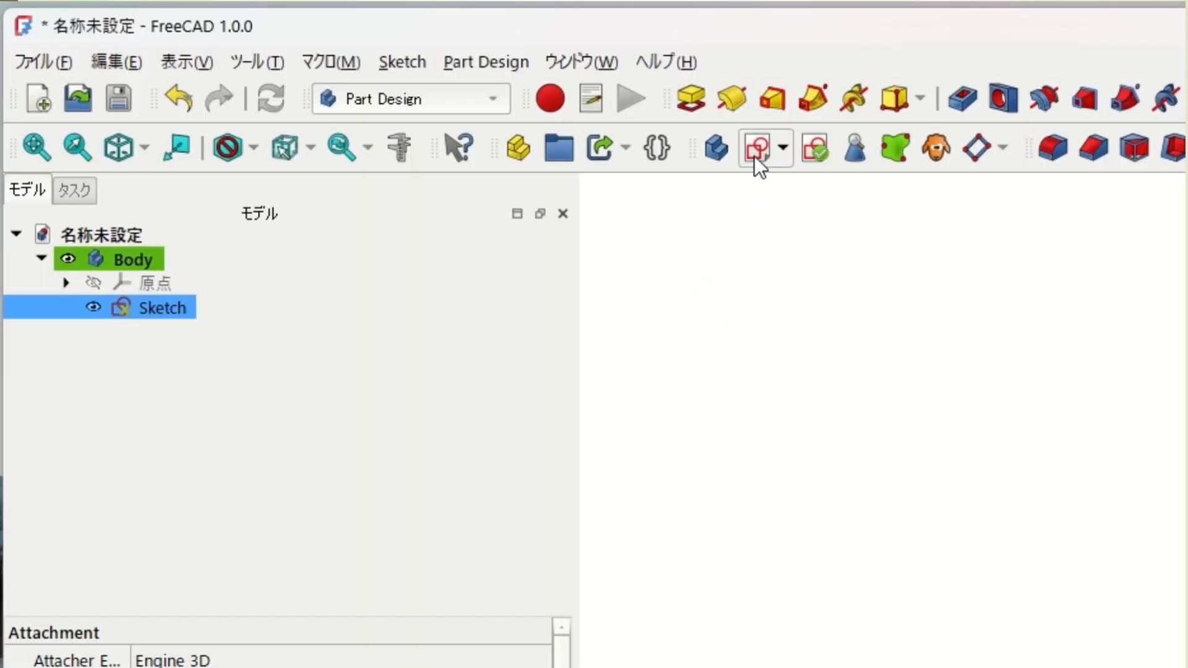
pyautogui.click(755, 156)
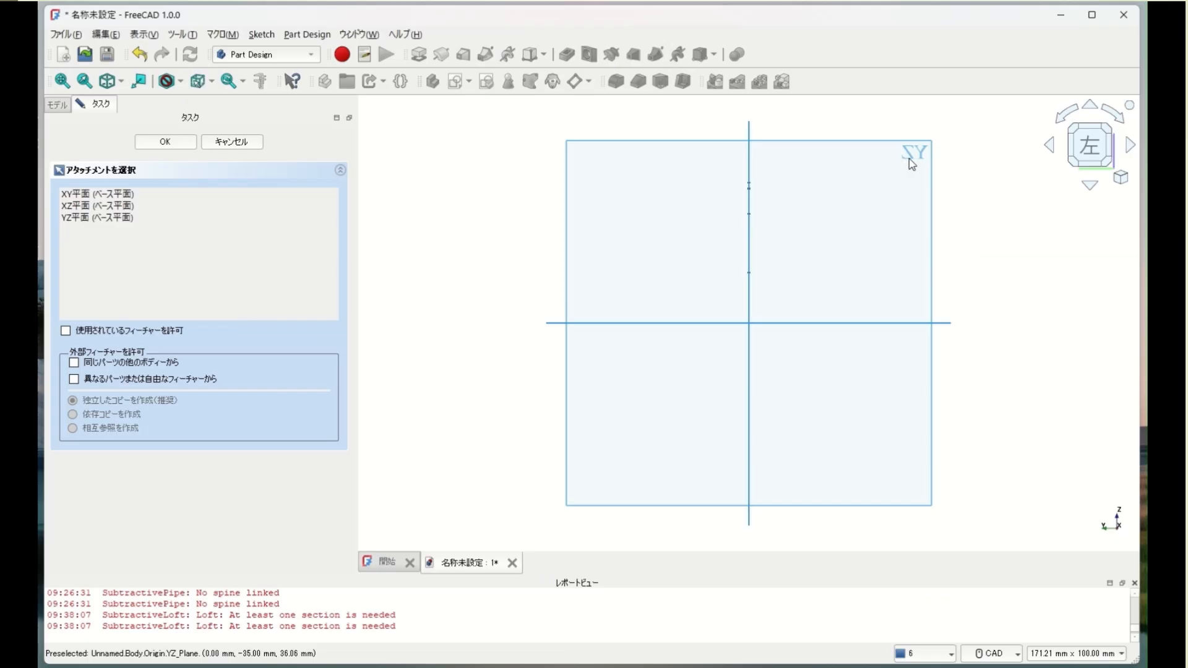
pyautogui.click(909, 159)
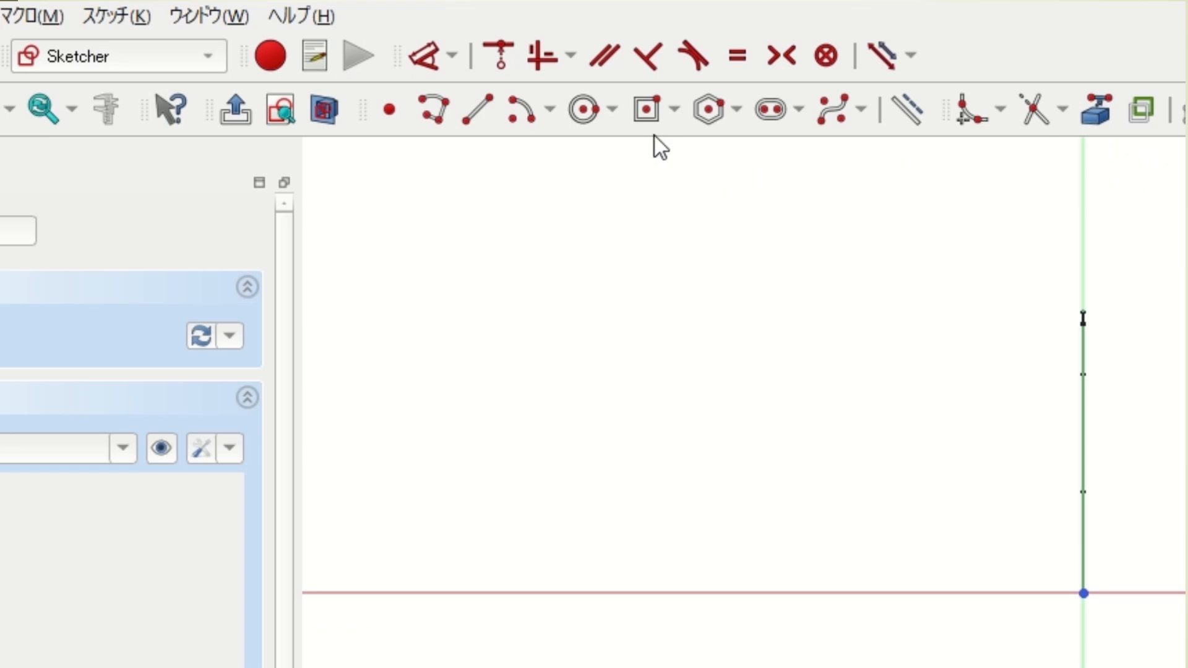
# Draw a circle of 15 mm diameter centred on the origin and close the sketch
pyautogui.click(586, 112)
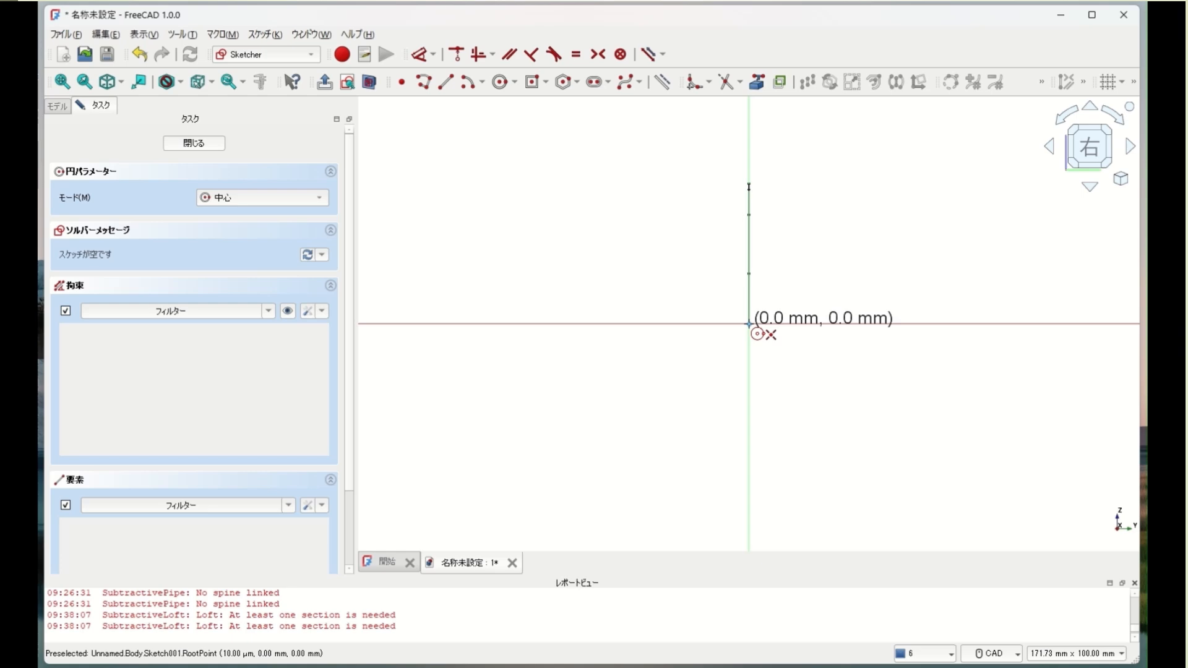
pyautogui.click(748, 323)
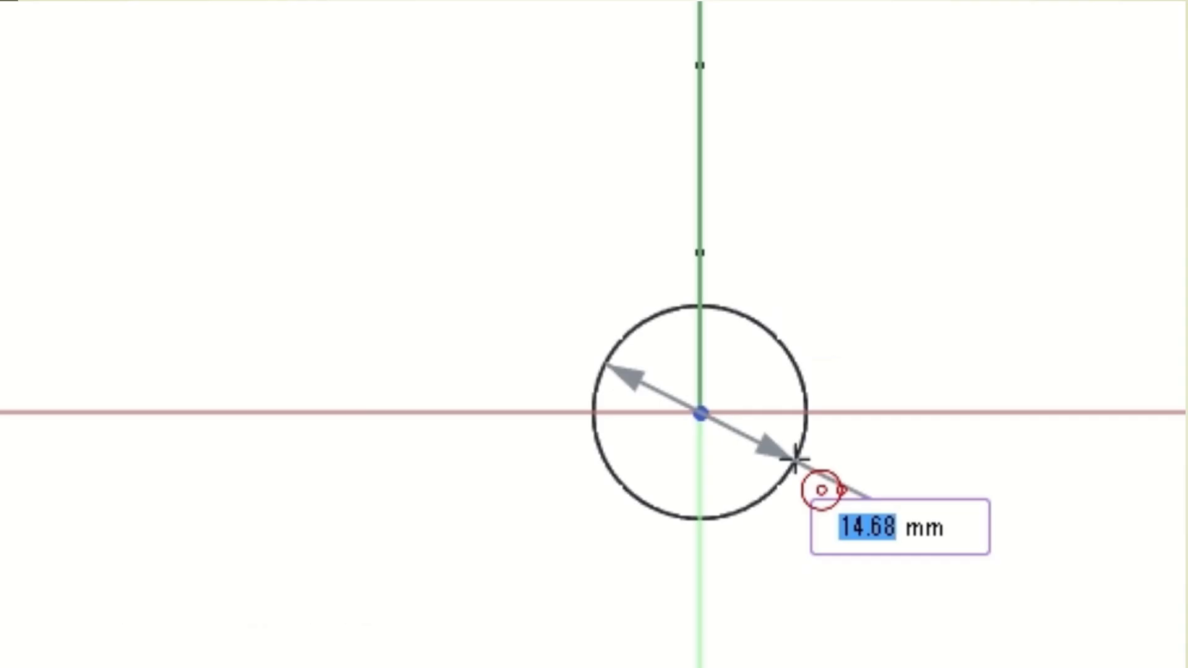
pyautogui.write('15')
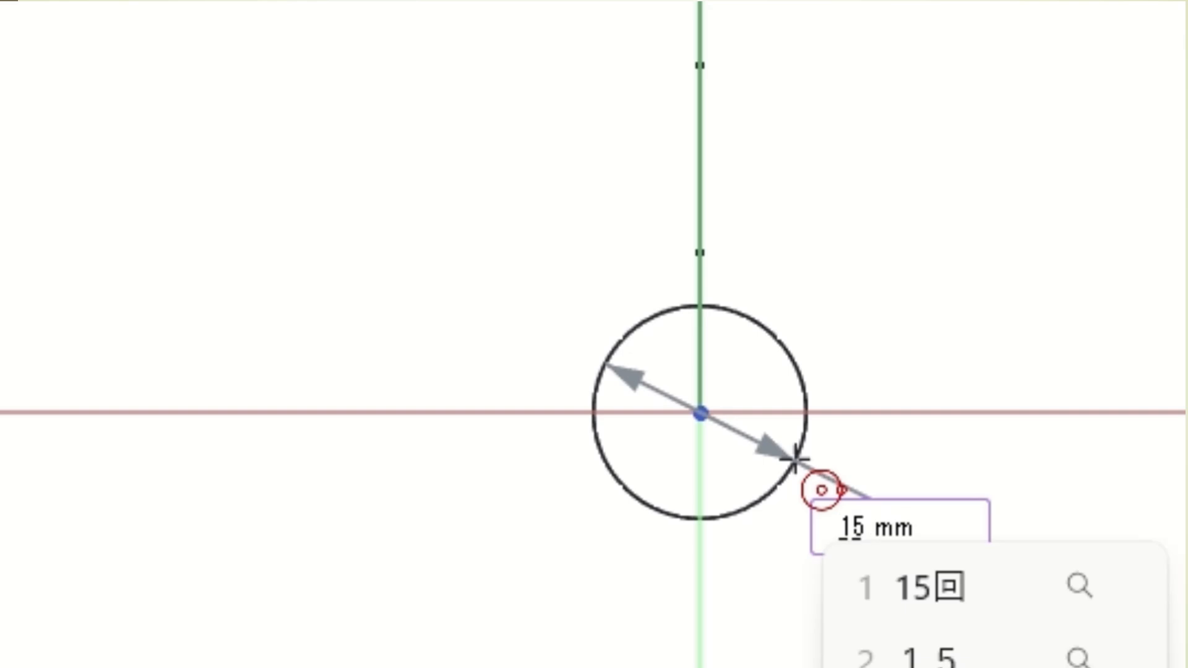
pyautogui.press('Return')
pyautogui.press('Return')
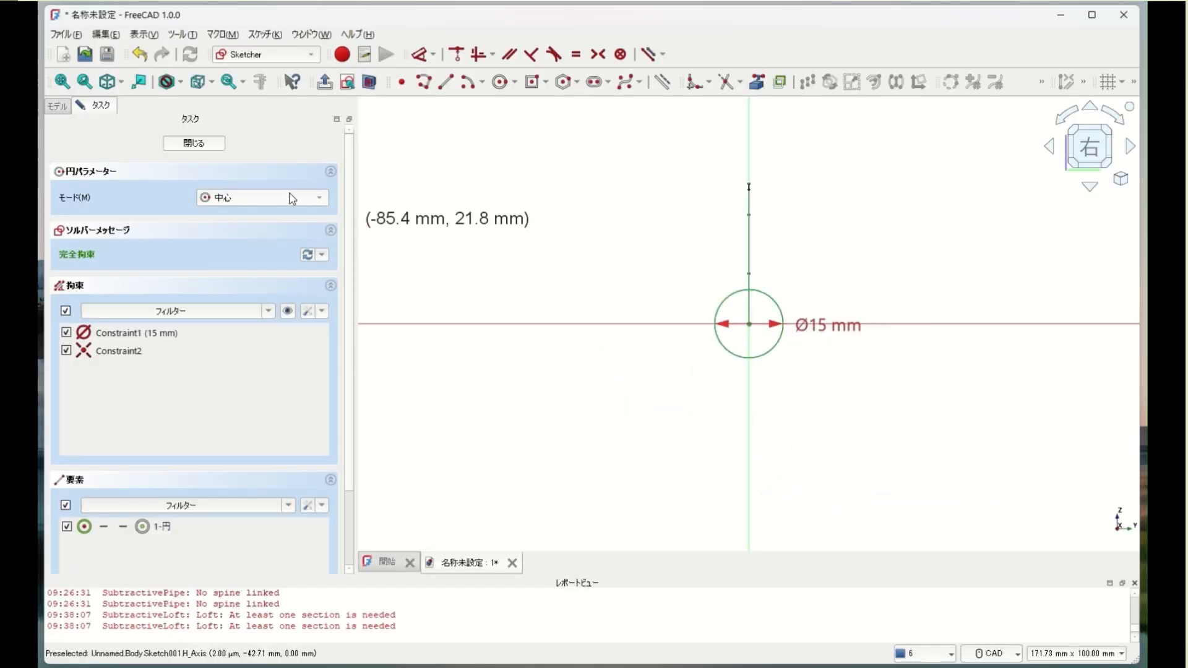
pyautogui.click(201, 144)
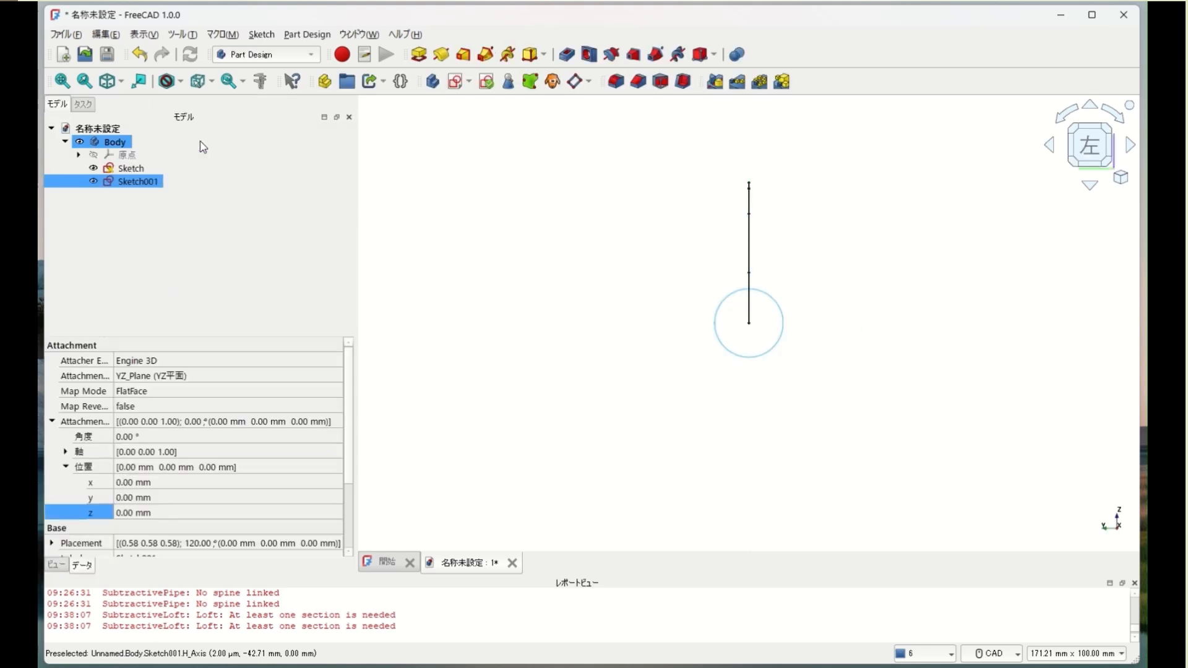
# Set the Z position of the circle sketch's attachment offset to -24 mm
pyautogui.click(1130, 145)
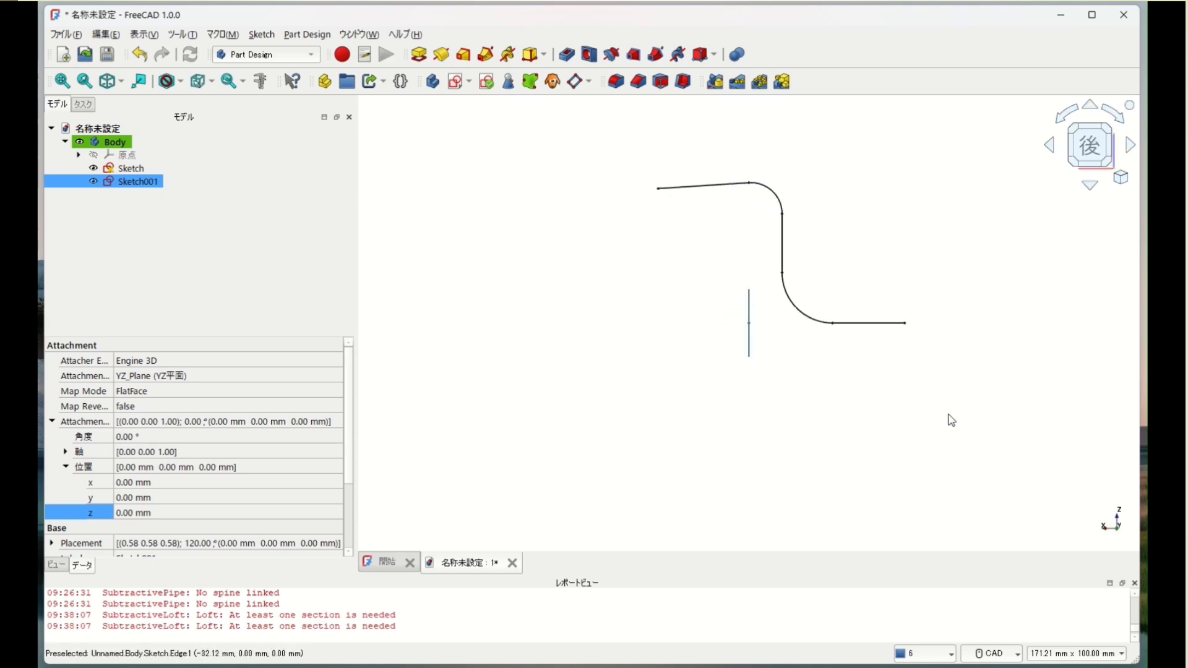
pyautogui.click(184, 512)
pyautogui.scroll(-3, 183, 513)
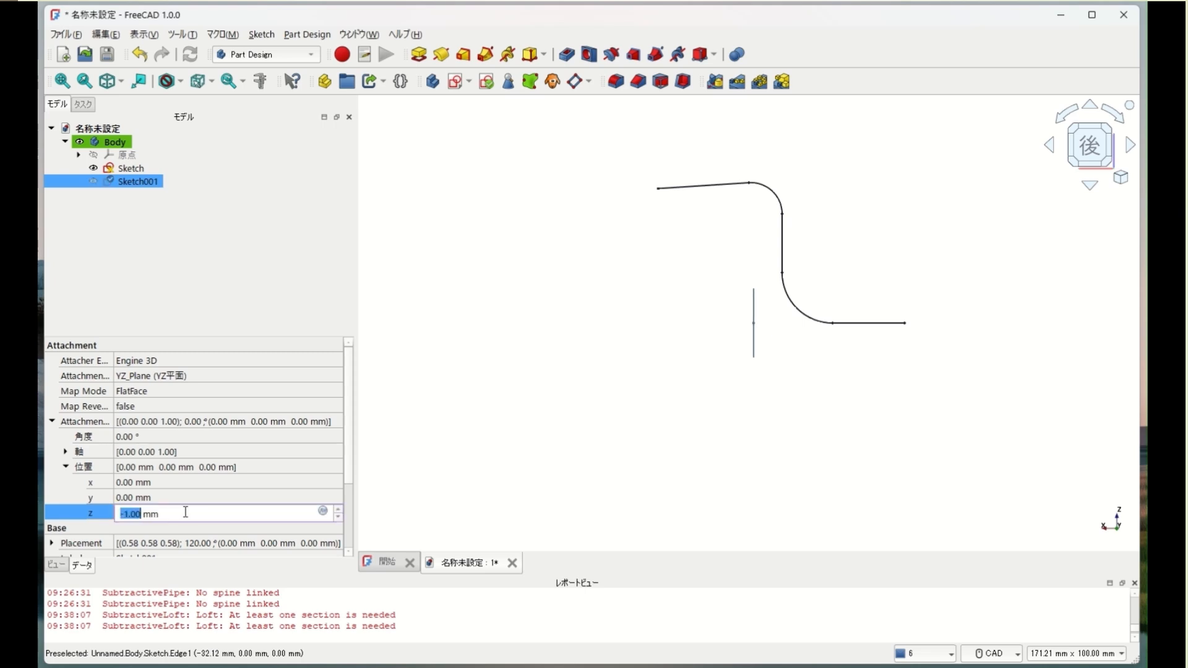
pyautogui.scroll(-18, 183, 514)
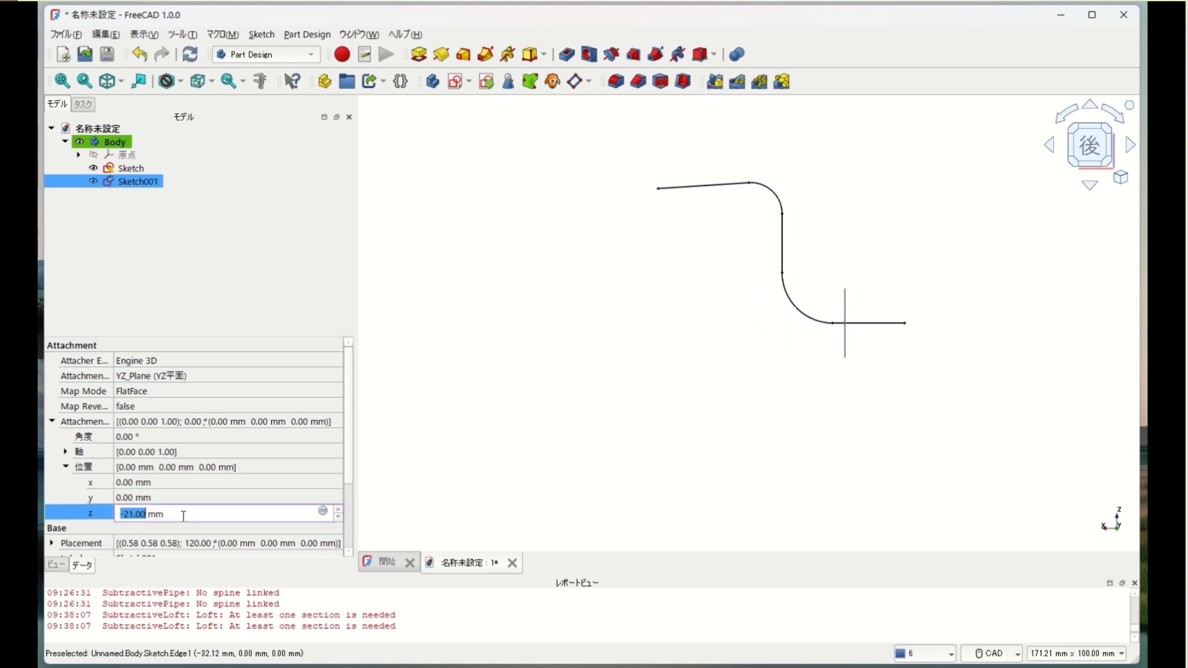
pyautogui.scroll(-3, 183, 514)
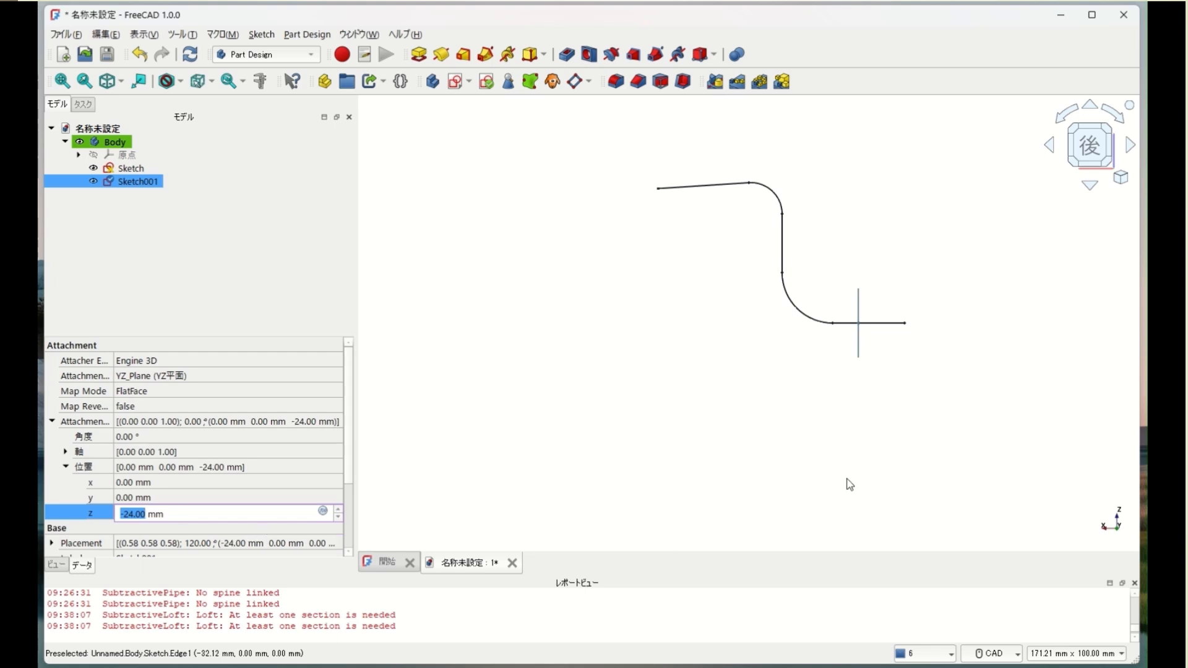
# Create an additive pipe with the circle sketch as the profile and the polyline sketch as the sweep path
pyautogui.click(1130, 146)
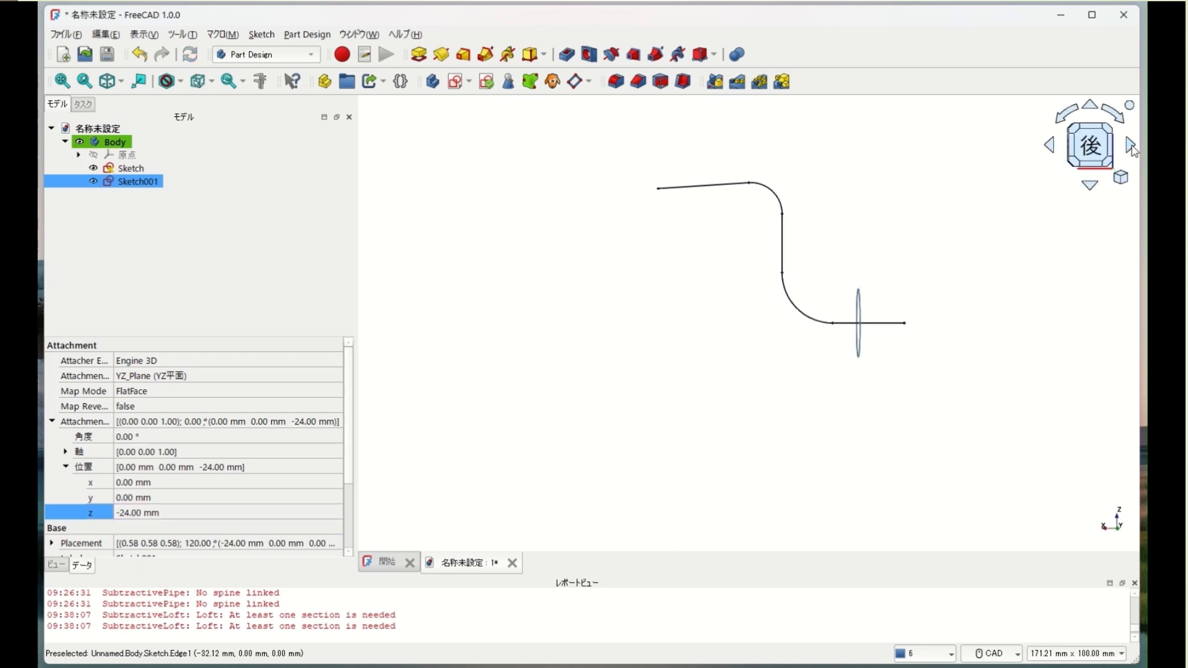
pyautogui.click(1130, 146)
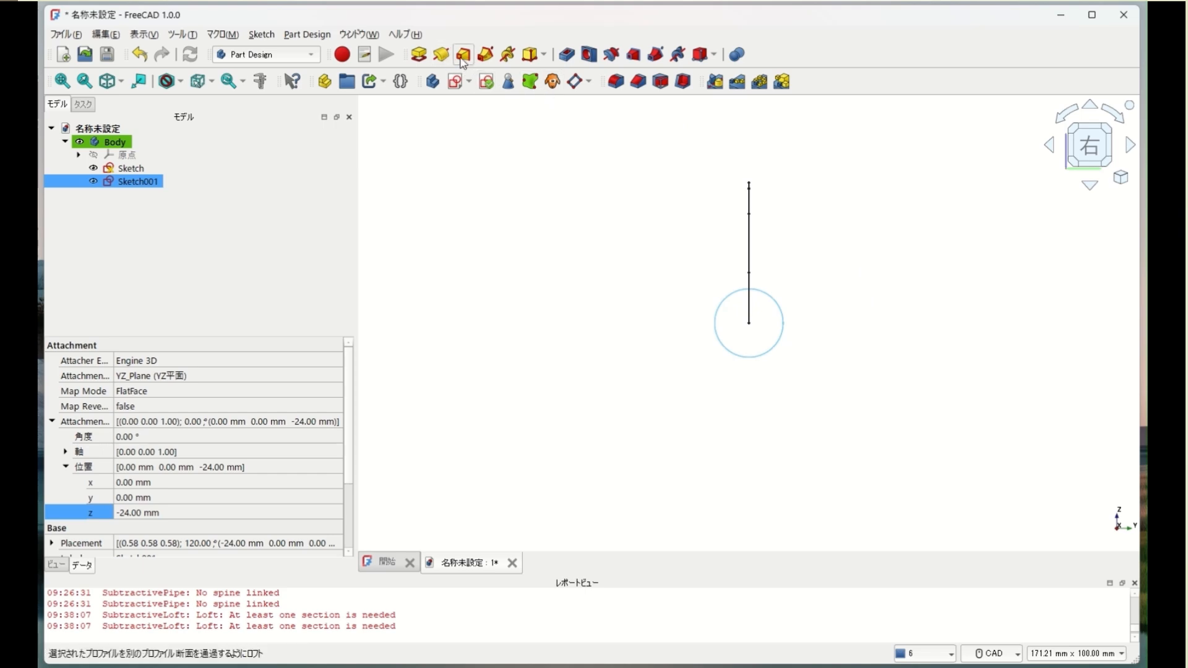
pyautogui.click(480, 57)
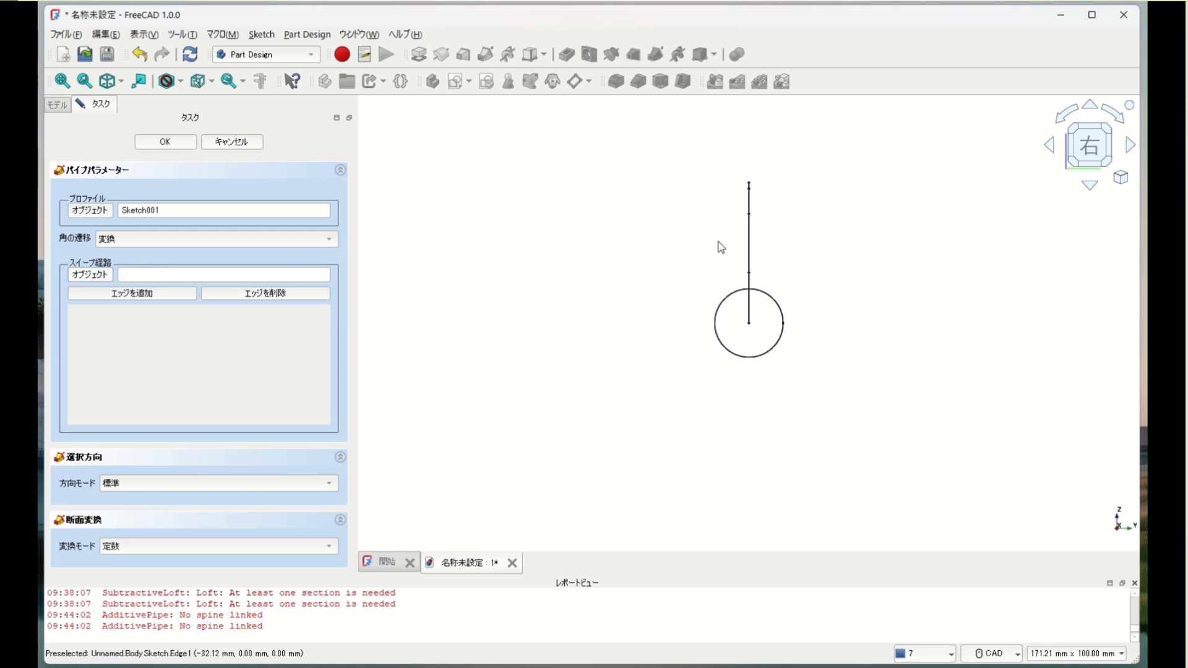
pyautogui.click(753, 255)
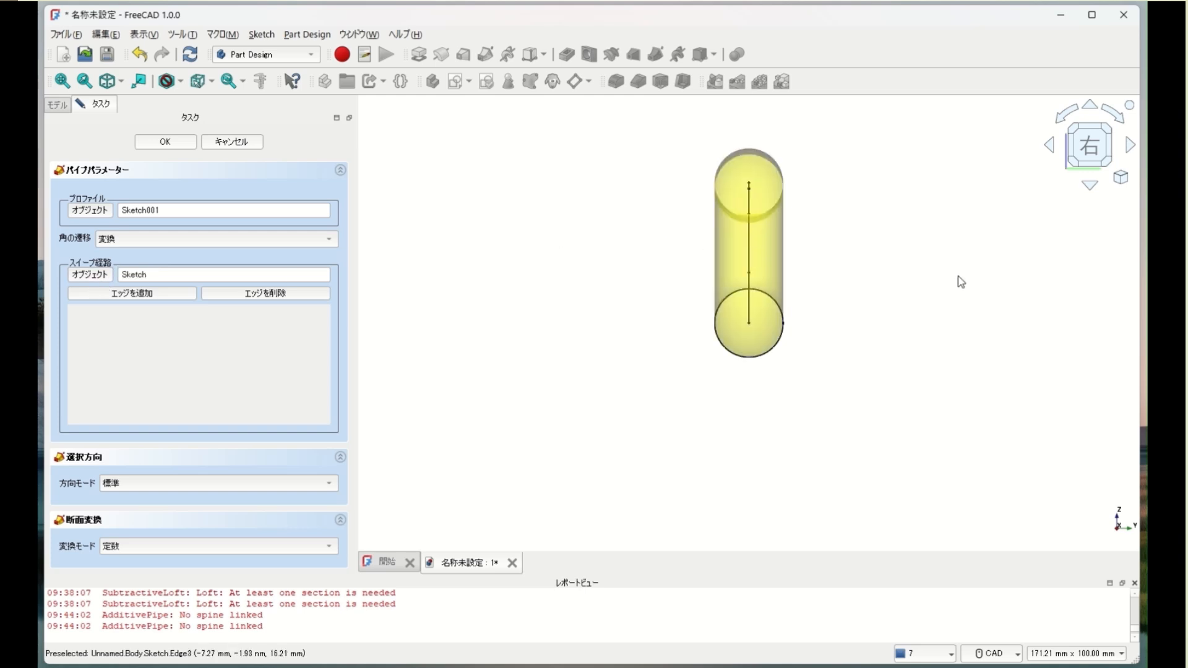
pyautogui.click(1131, 147)
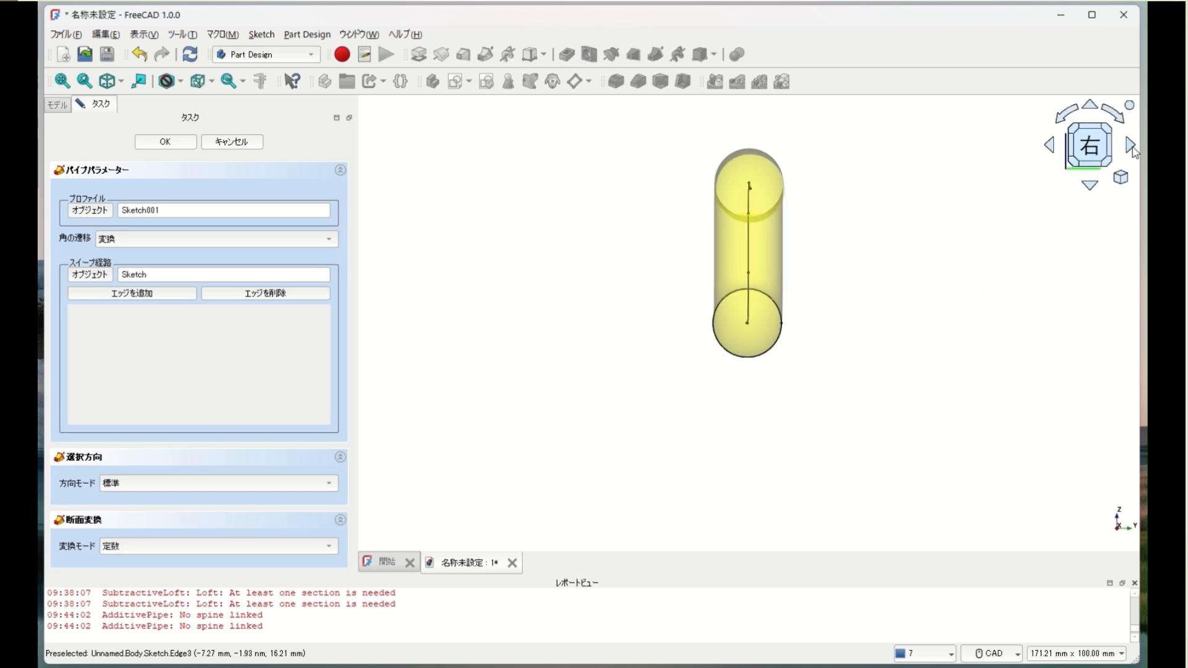
pyautogui.click(1132, 146)
pyautogui.click(1132, 147)
pyautogui.click(1132, 147)
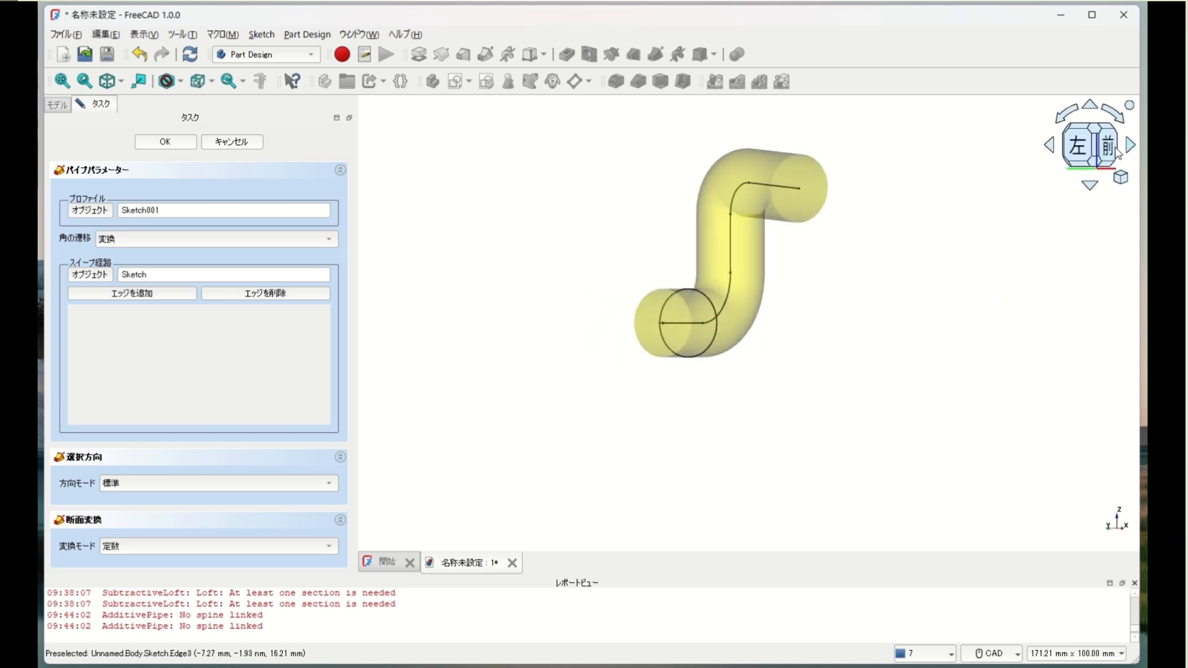
pyautogui.click(1051, 149)
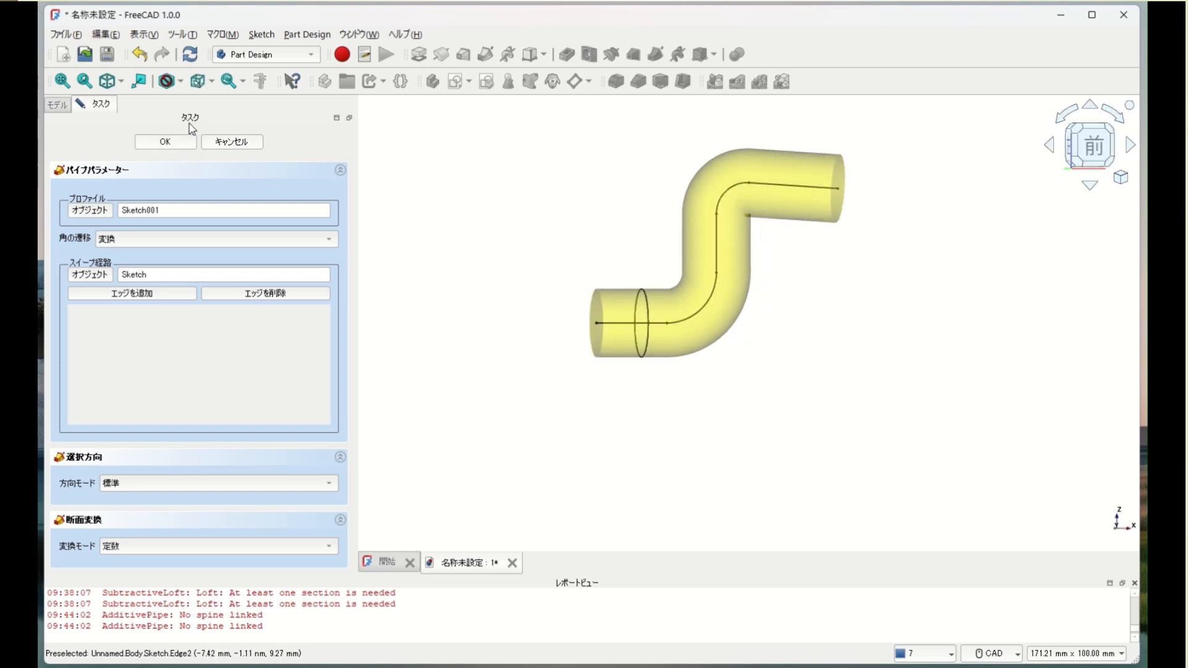
pyautogui.click(181, 147)
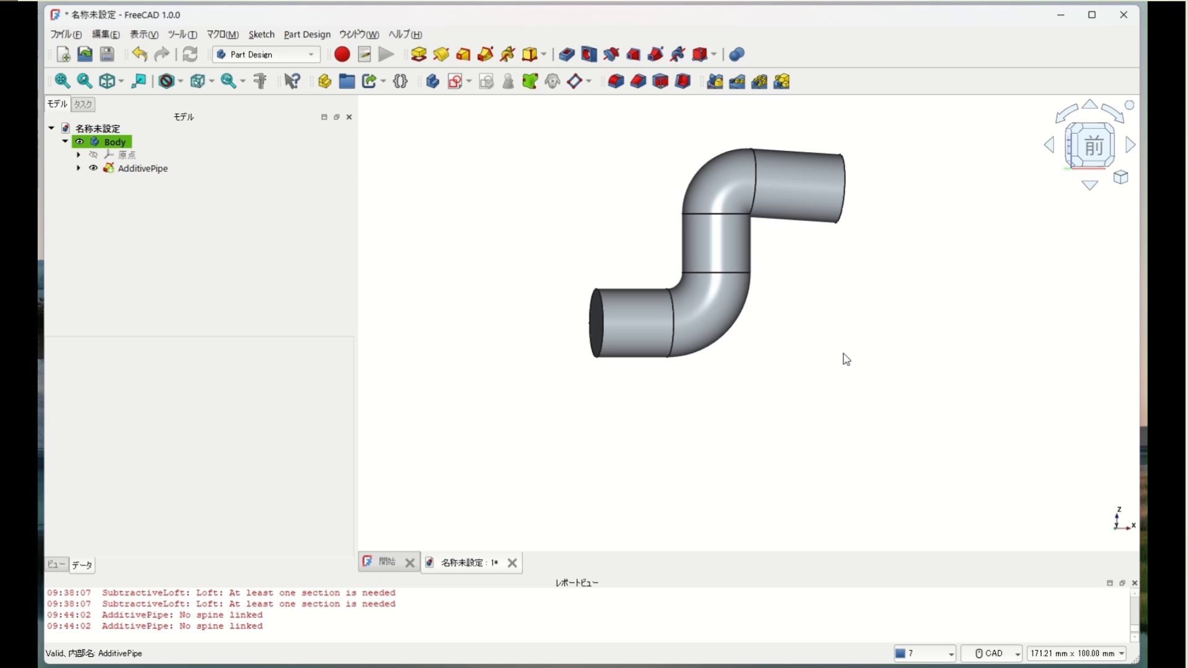
# Open a new sketch on the flat end face of the pipe's lower straight section
pyautogui.click(1130, 148)
pyautogui.click(1130, 149)
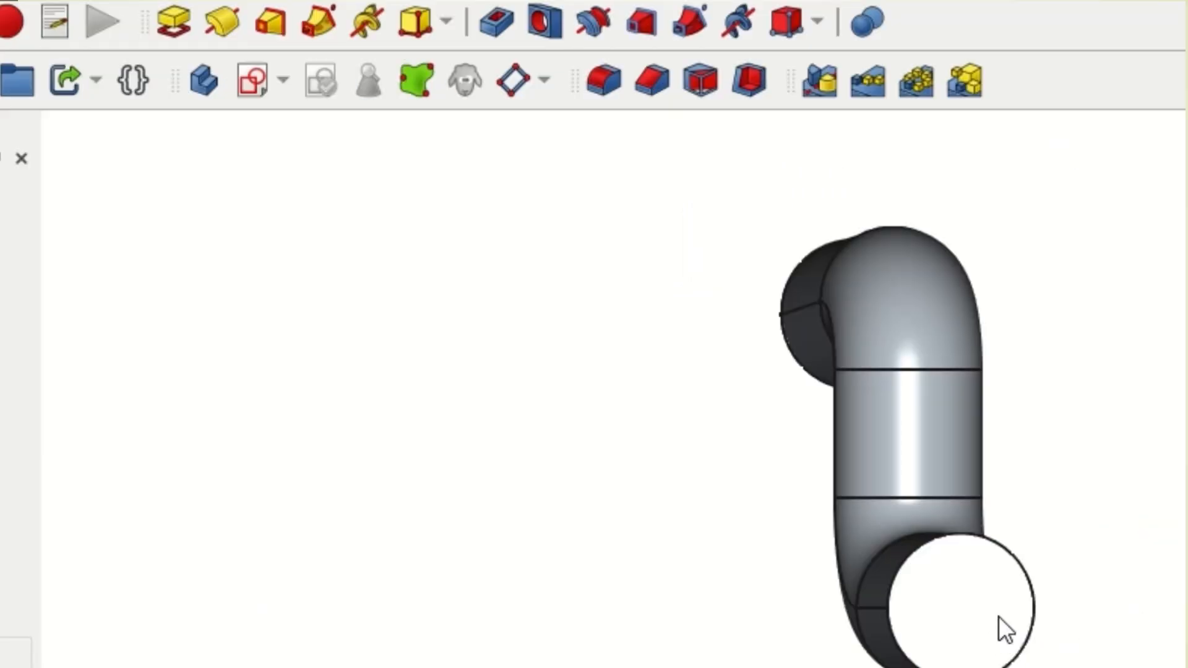
pyautogui.click(998, 616)
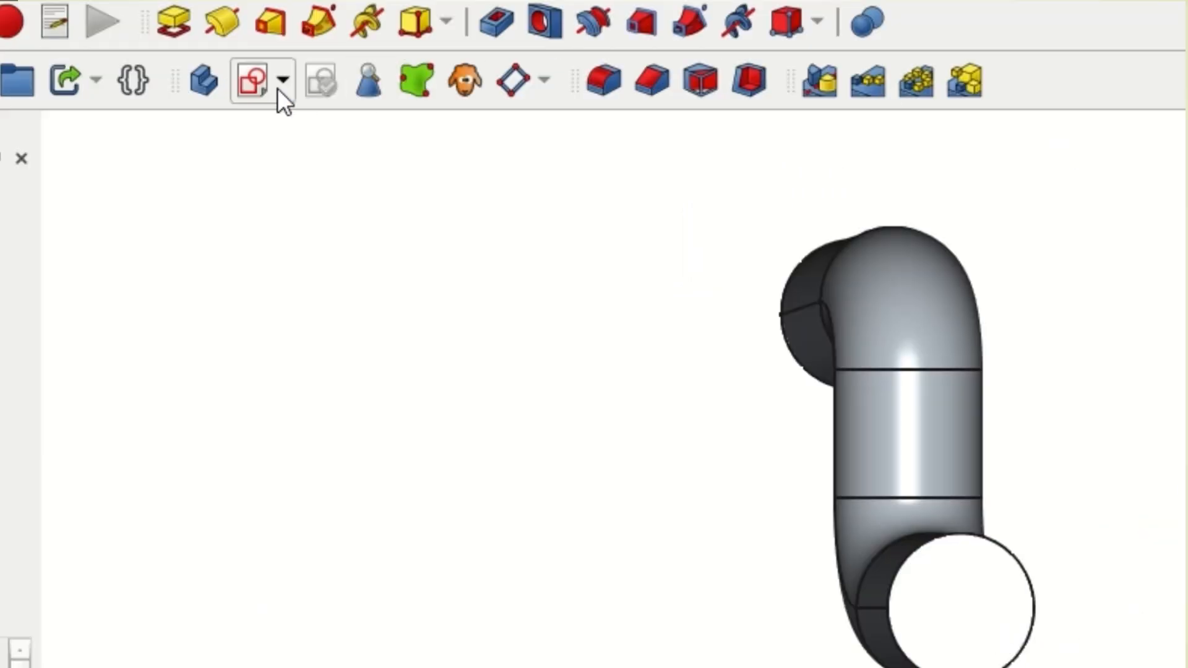
pyautogui.click(251, 80)
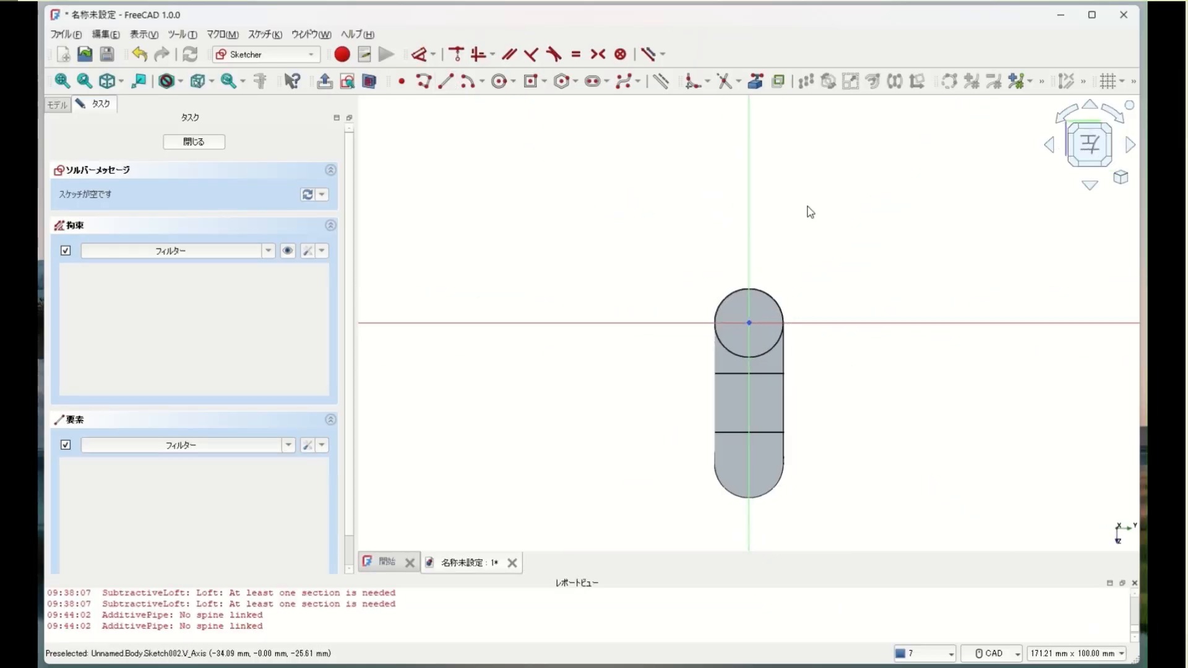
# Draw a circle of 13 mm diameter centred on the origin of the end-face sketch and close the sketch
pyautogui.scroll(2, 890, 253)
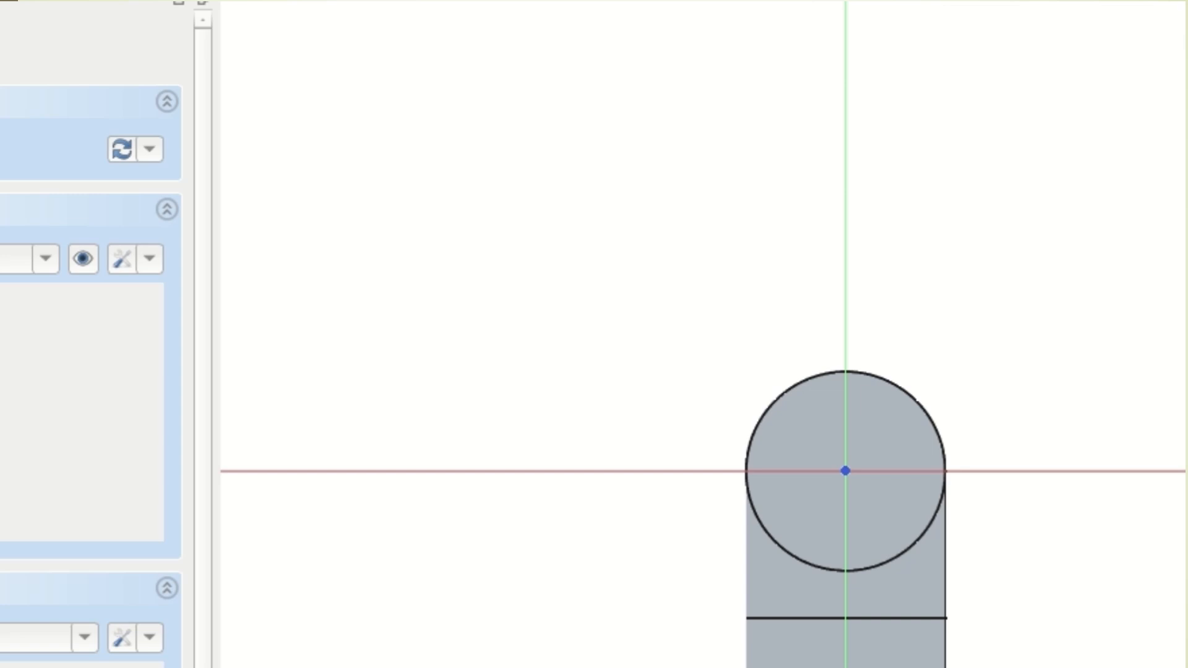
pyautogui.click(644, 1)
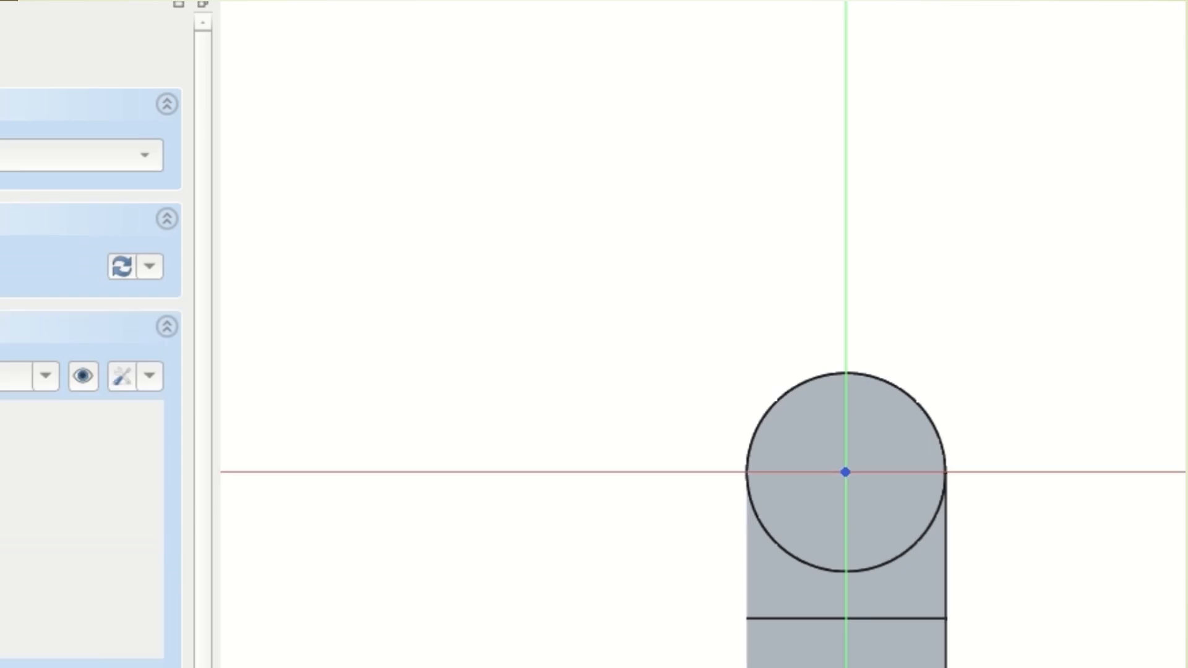
pyautogui.click(845, 472)
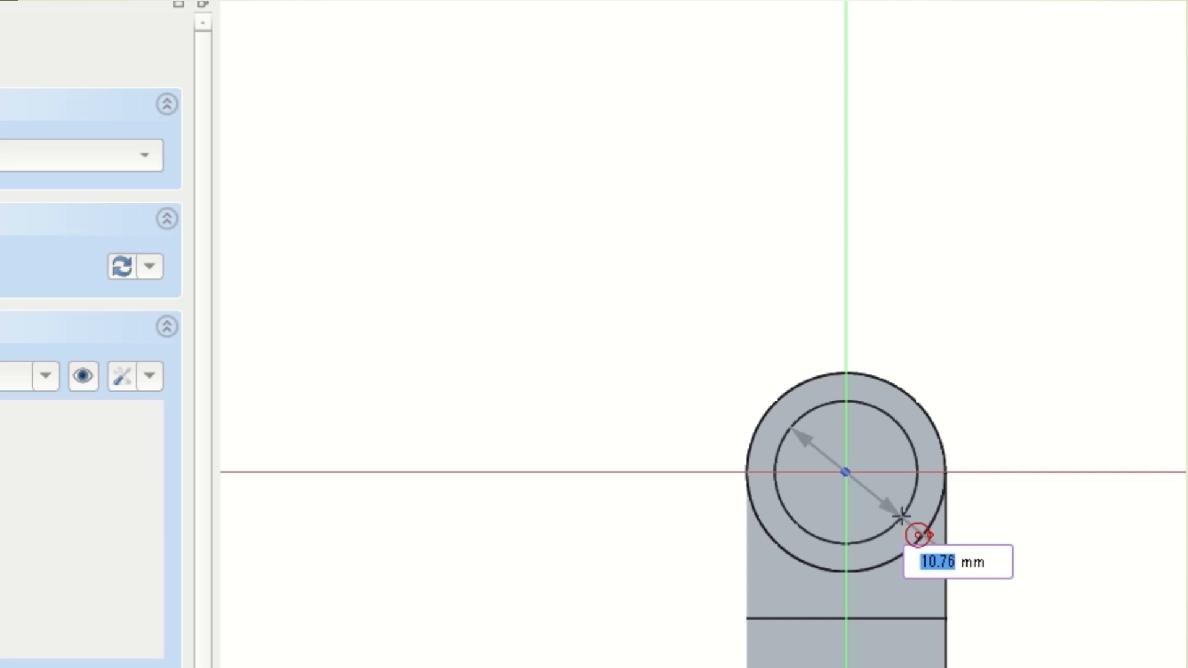
pyautogui.write('13')
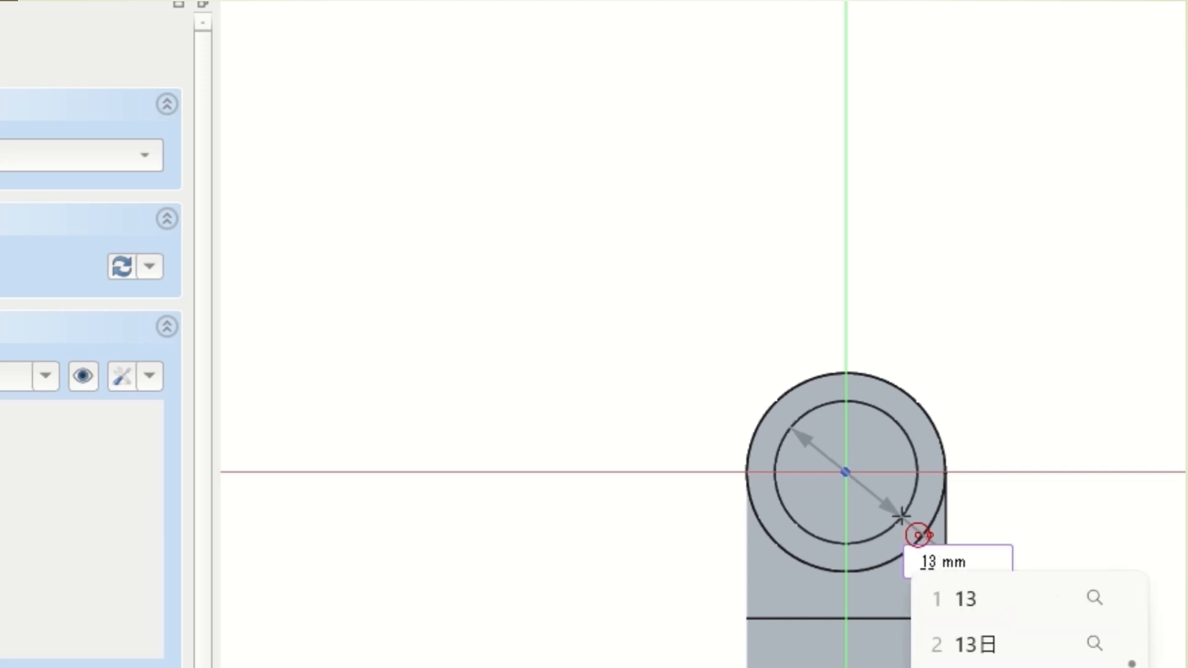
pyautogui.press('Return')
pyautogui.press('Return')
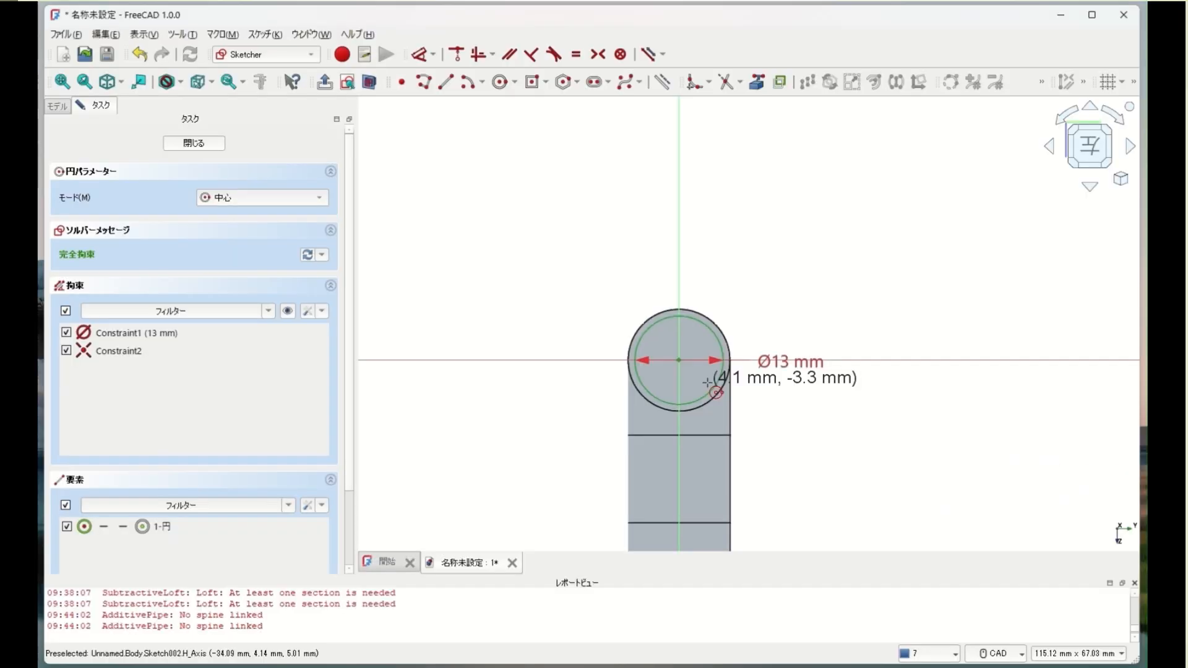
pyautogui.click(212, 146)
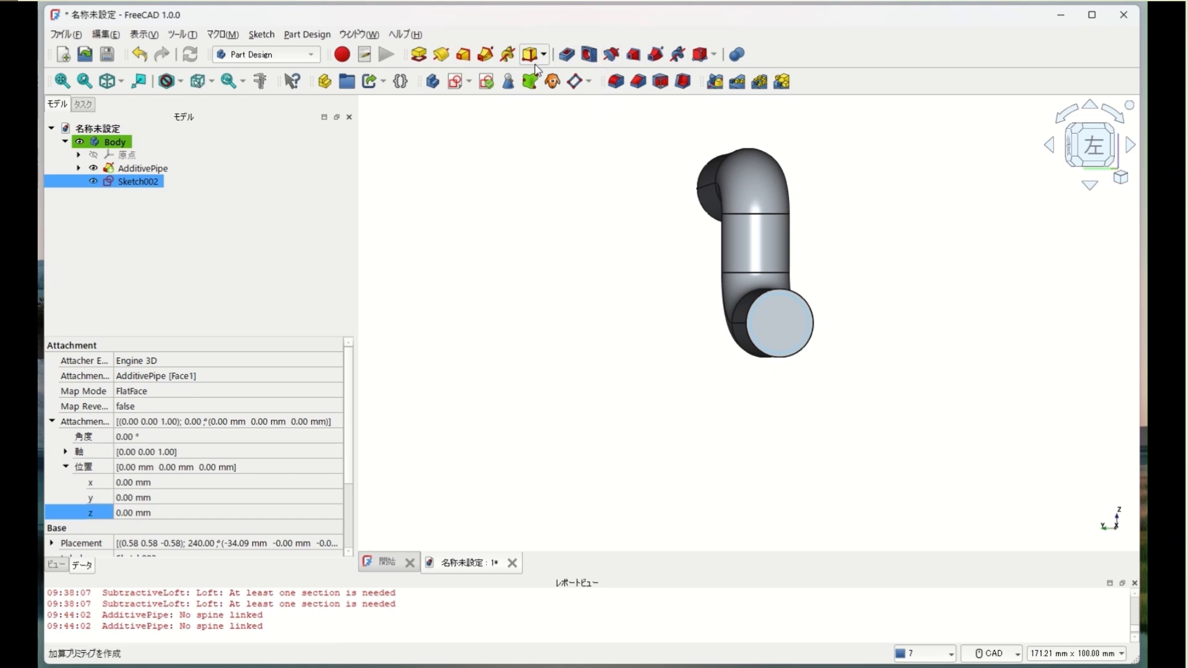
# Create a subtractive pipe with the 13 mm circle sketch as the profile and the additive pipe's path sketch as the sweep path
pyautogui.click(657, 57)
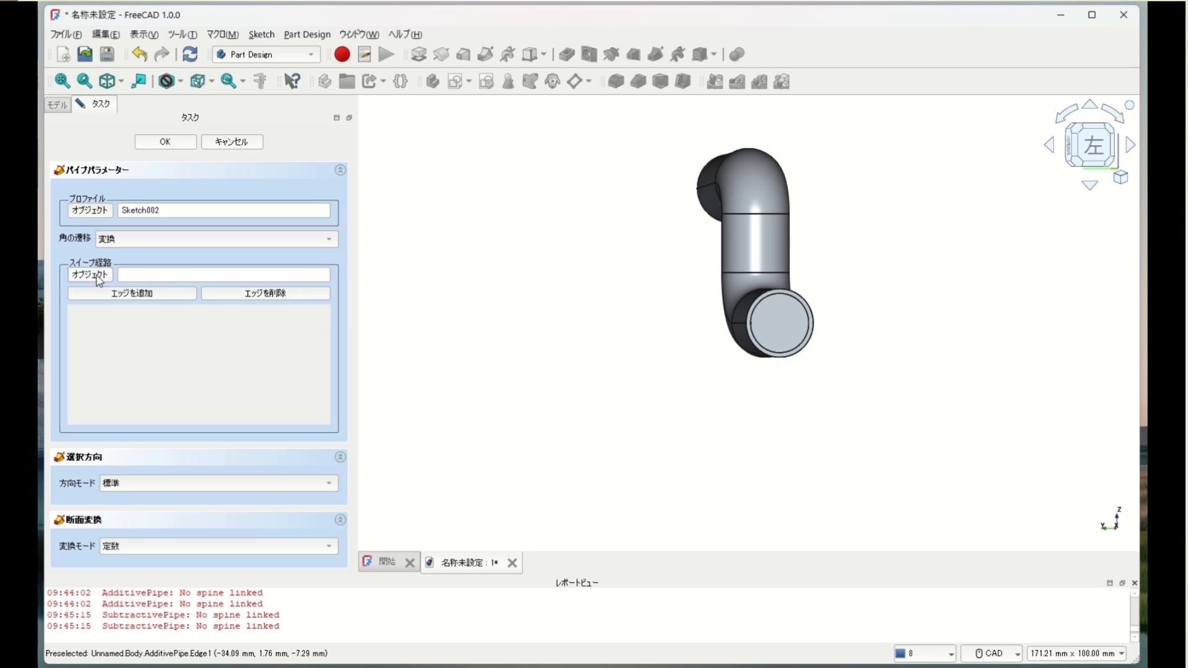
pyautogui.click(65, 109)
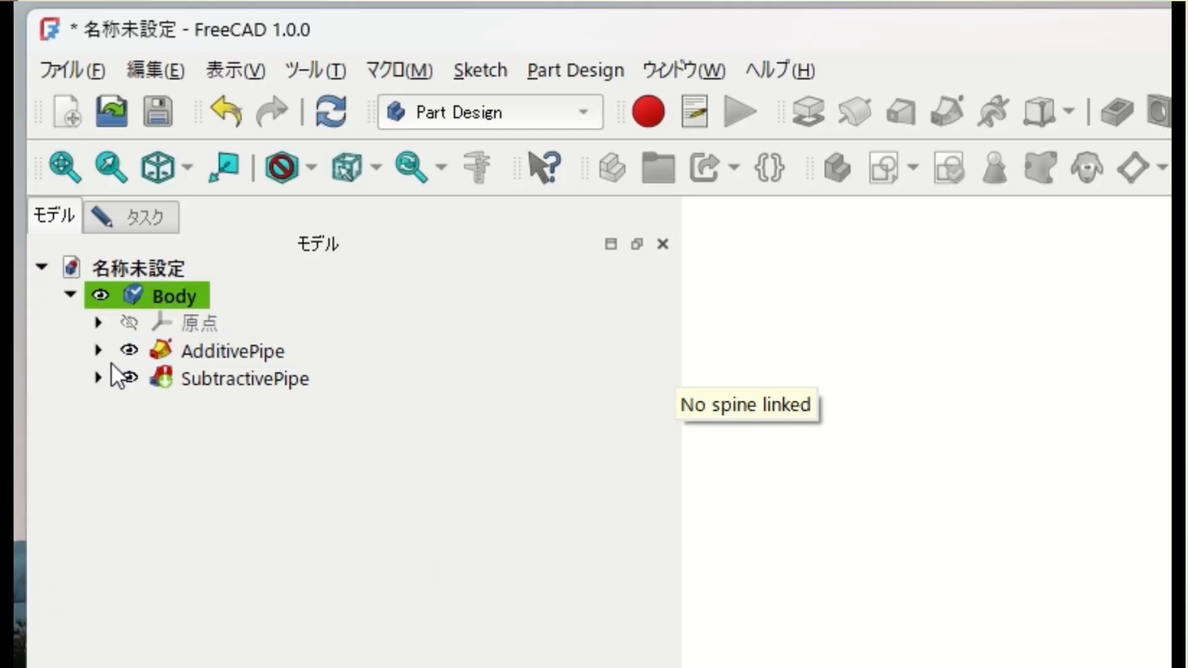
pyautogui.click(101, 351)
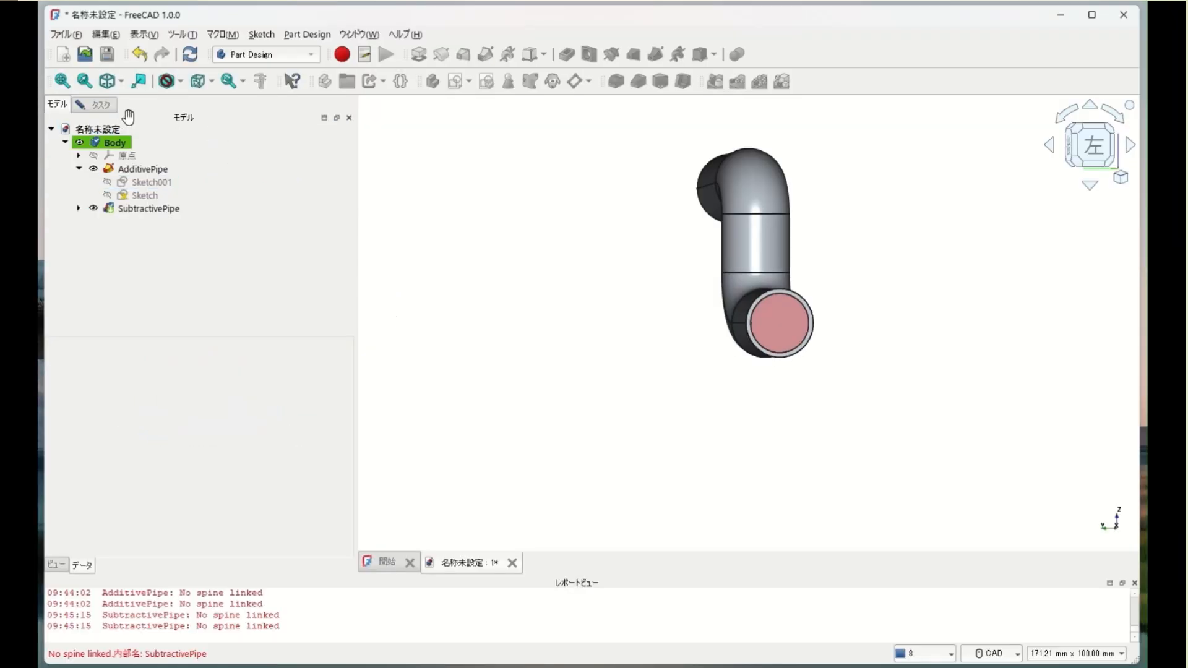
pyautogui.click(102, 105)
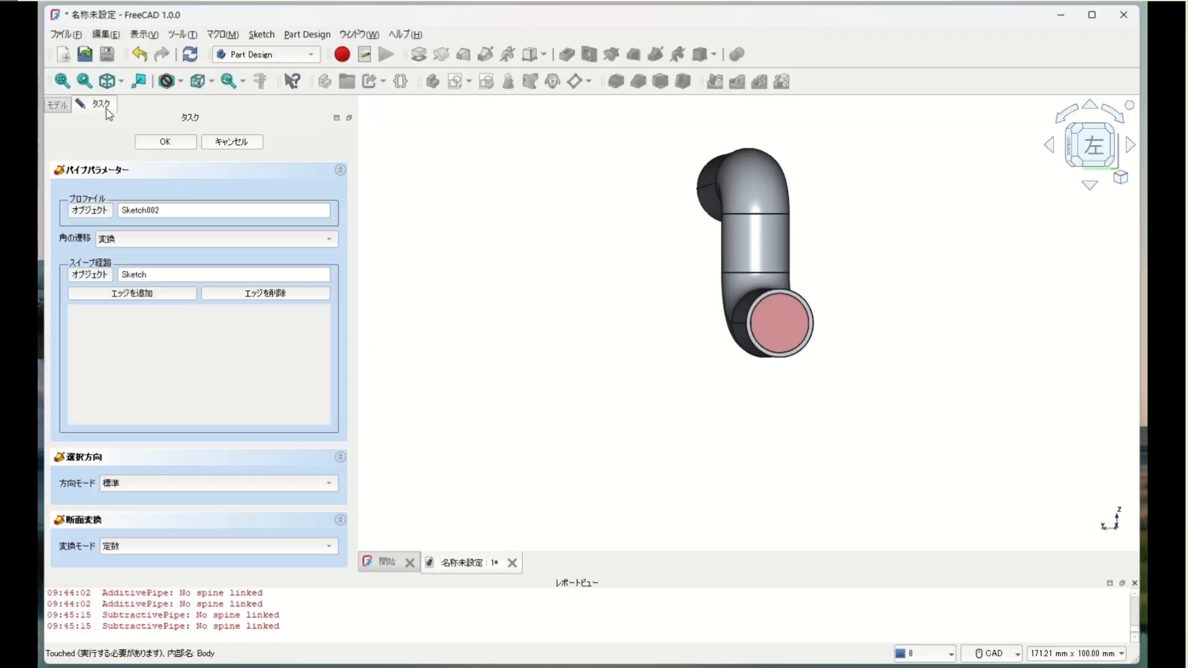
pyautogui.click(165, 142)
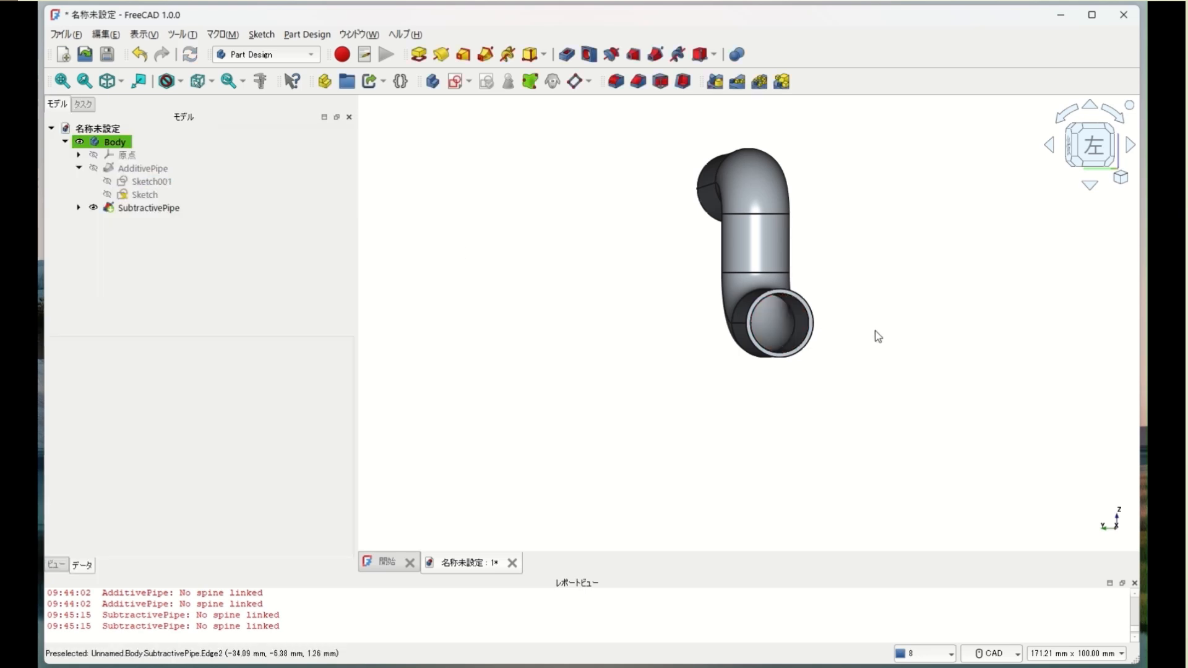
pyautogui.moveTo(872, 342); pyautogui.dragTo(822, 390, button='middle')
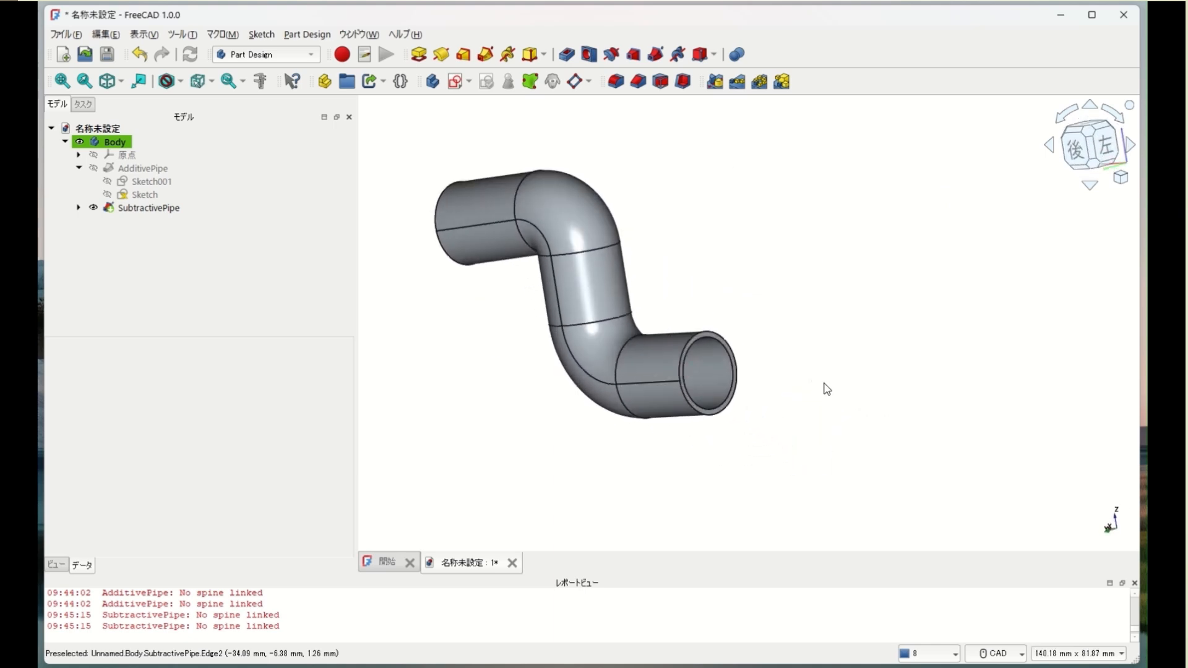